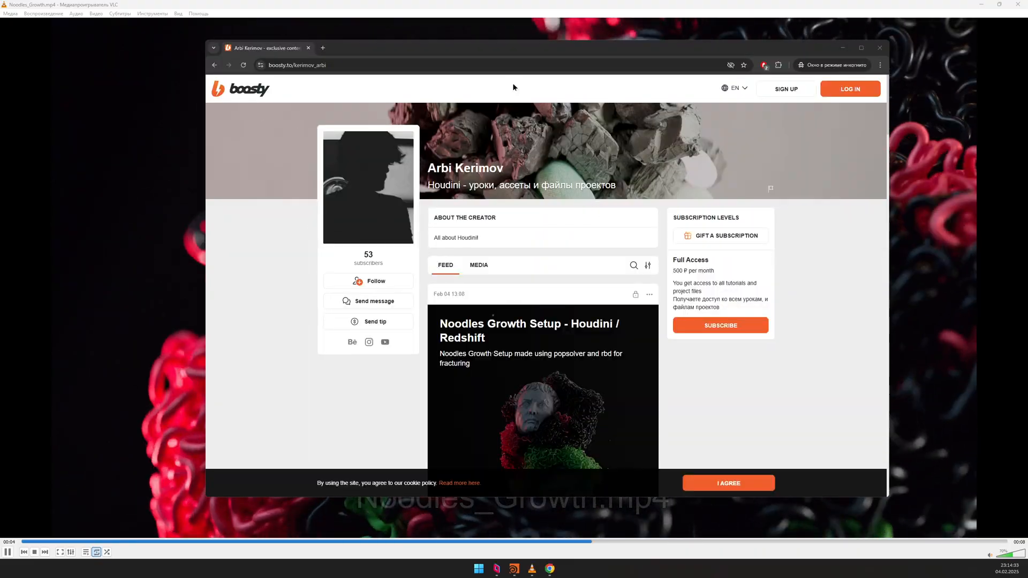
- Examine the Noodles Growth Setup post on the creator's Boosty page in a maximized browser window
double_click(461, 51)
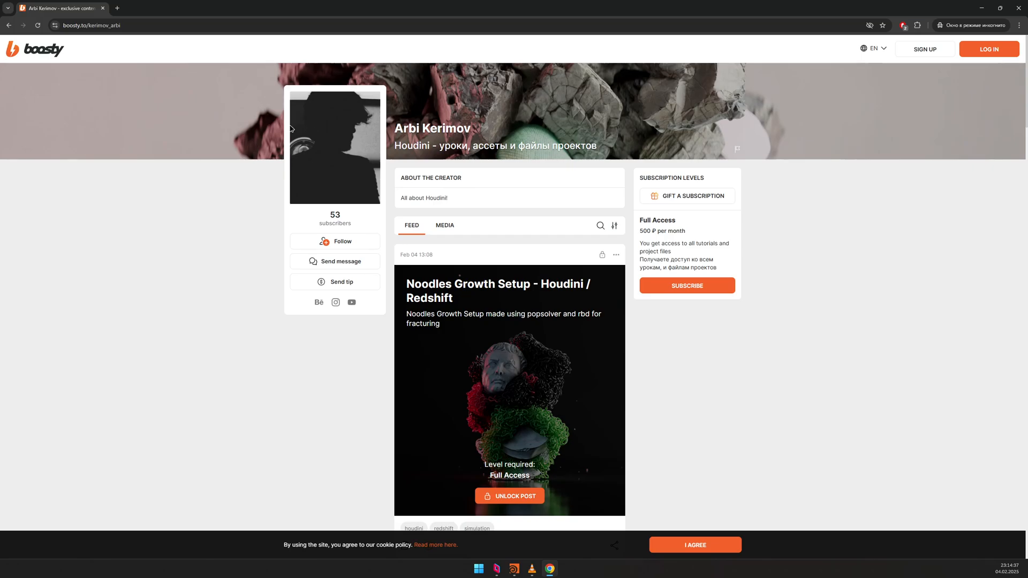
scroll(451, 263, down, 1)
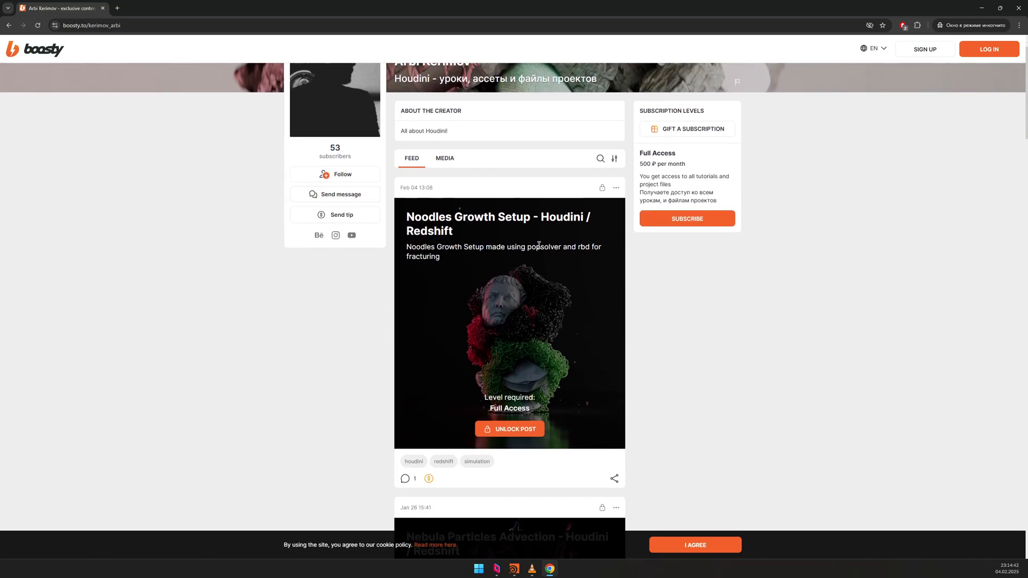
drag(406, 216, 482, 233)
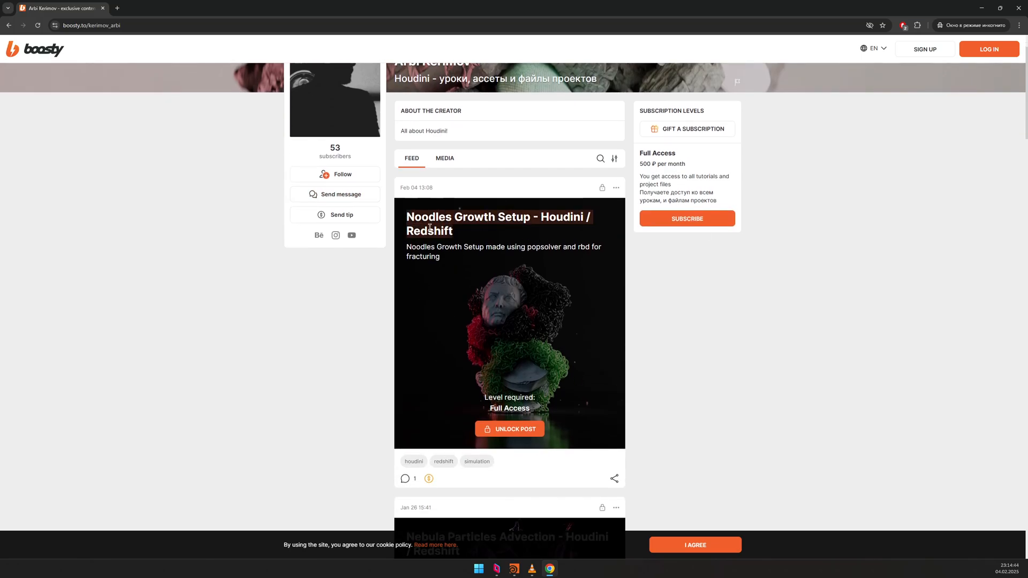
click(554, 573)
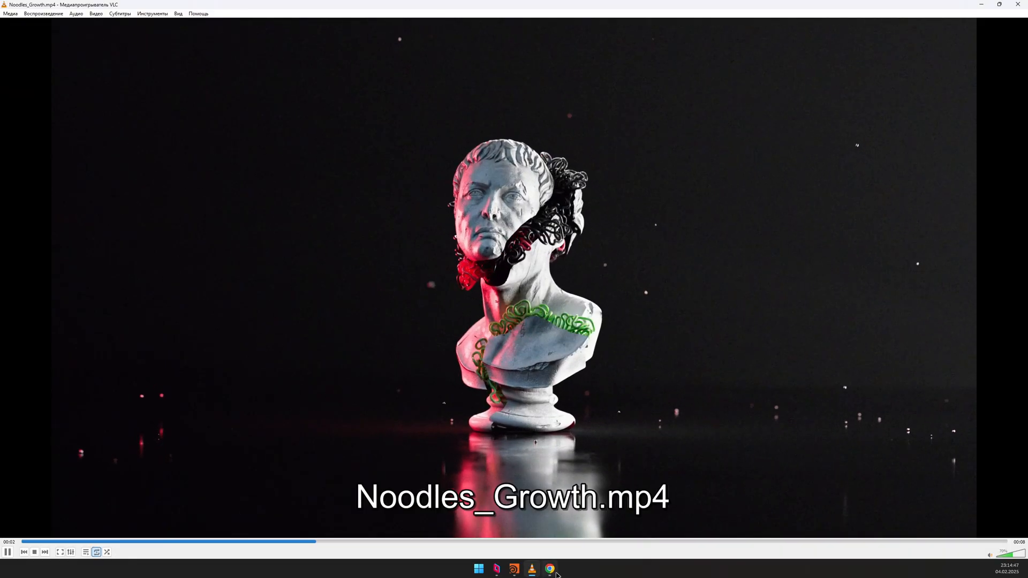
click(551, 568)
scroll(669, 267, down, 2)
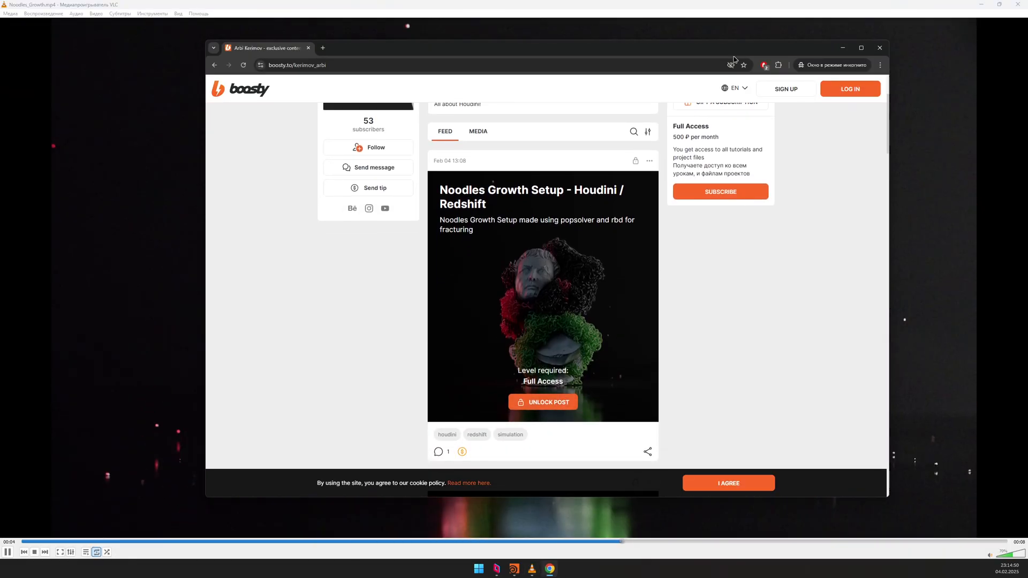
double_click(731, 45)
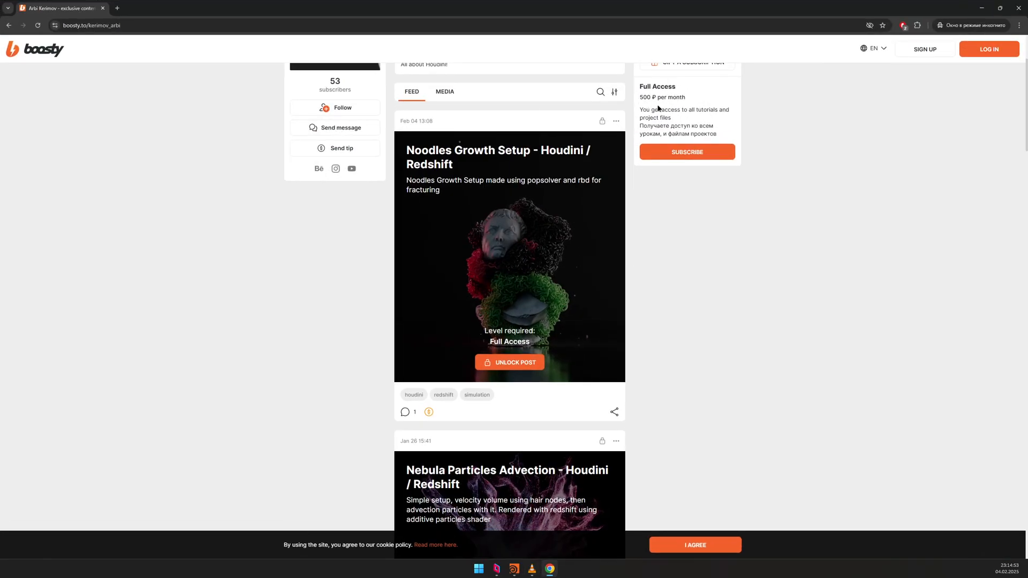
- Browse the older posts in the Boosty feed as far as the Gumroad projects collection
scroll(639, 240, up, 1)
scroll(589, 214, down, 12)
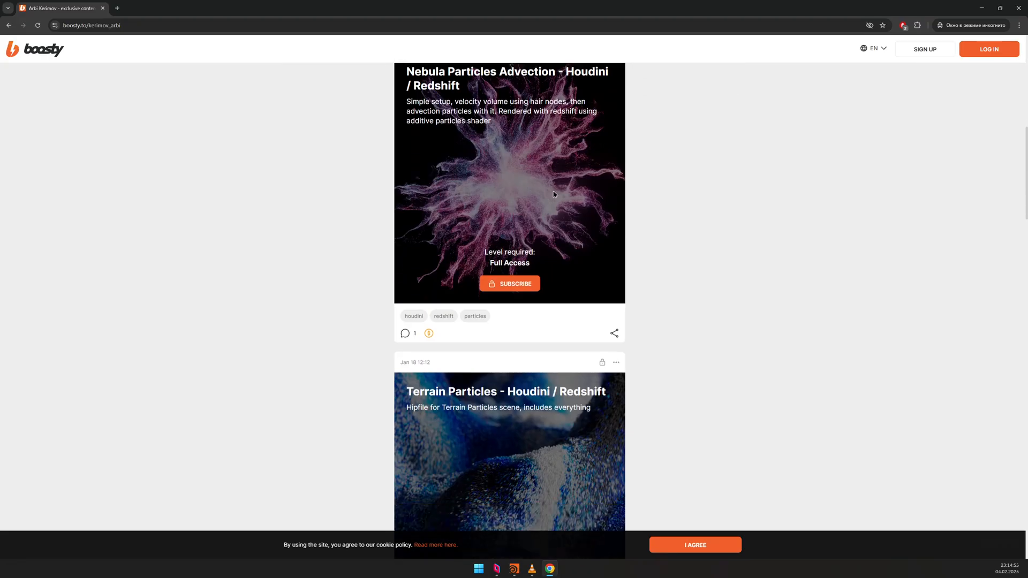
scroll(557, 190, down, 20)
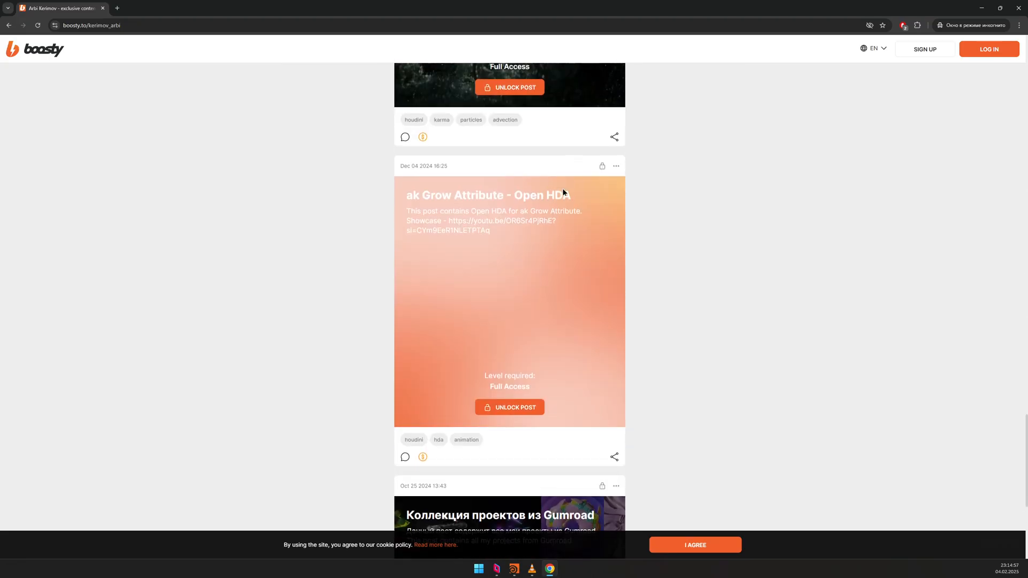
drag(397, 230, 601, 226)
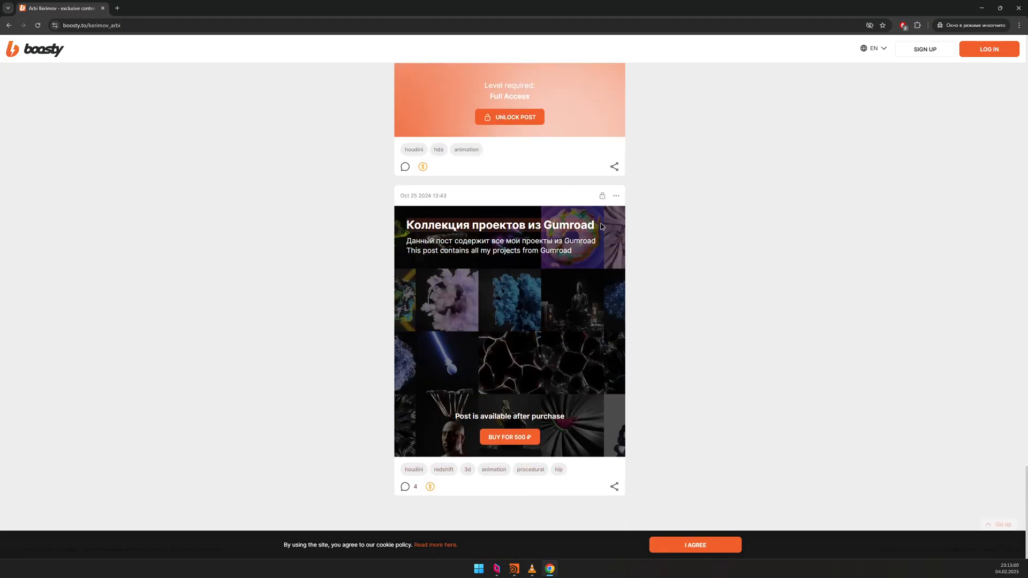
click(711, 308)
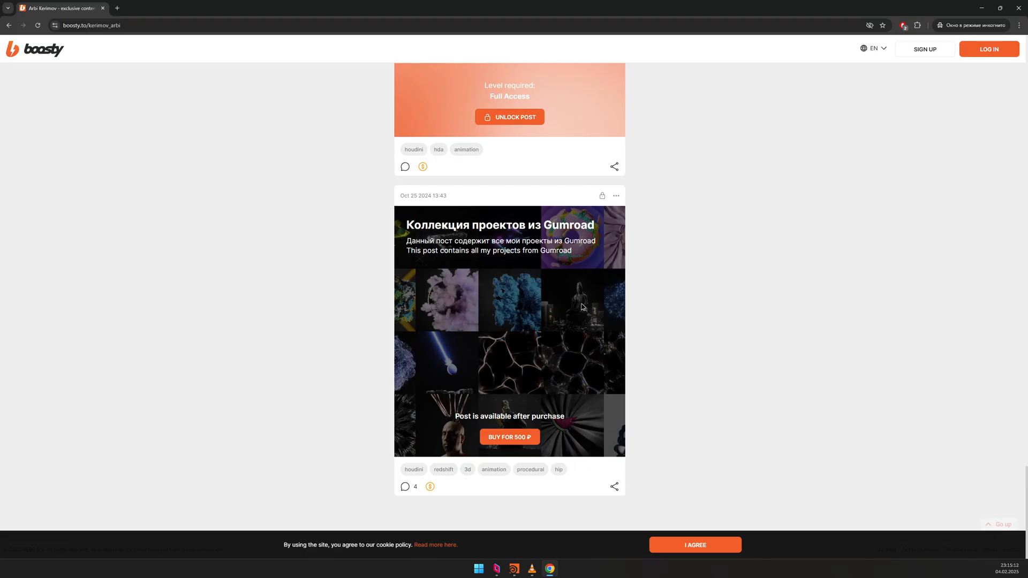
- Review the Open HDA, particle advection and terrain particles posts on the way back to the profile header
scroll(582, 306, up, 8)
drag(402, 305, 594, 303)
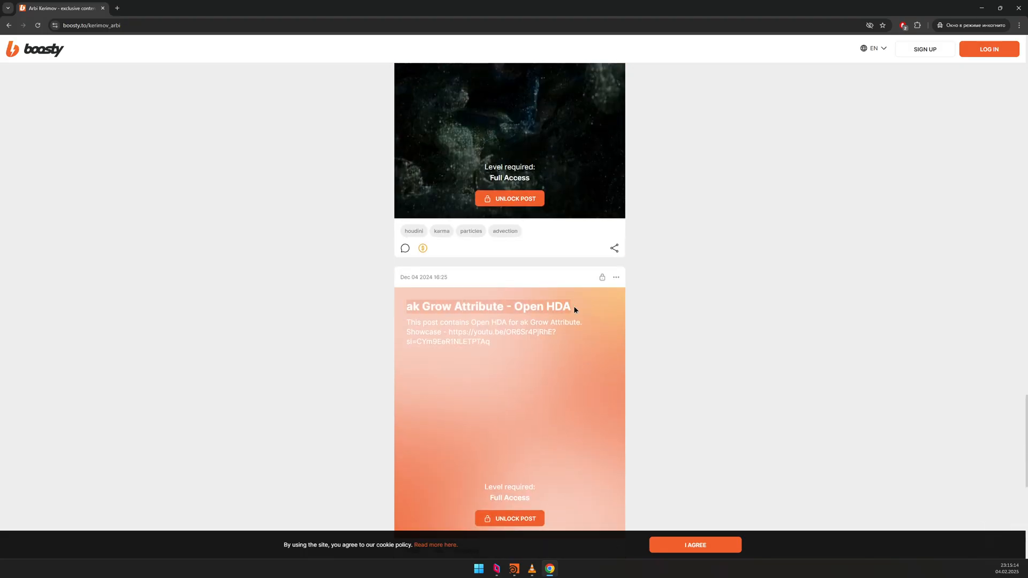
scroll(487, 301, up, 4)
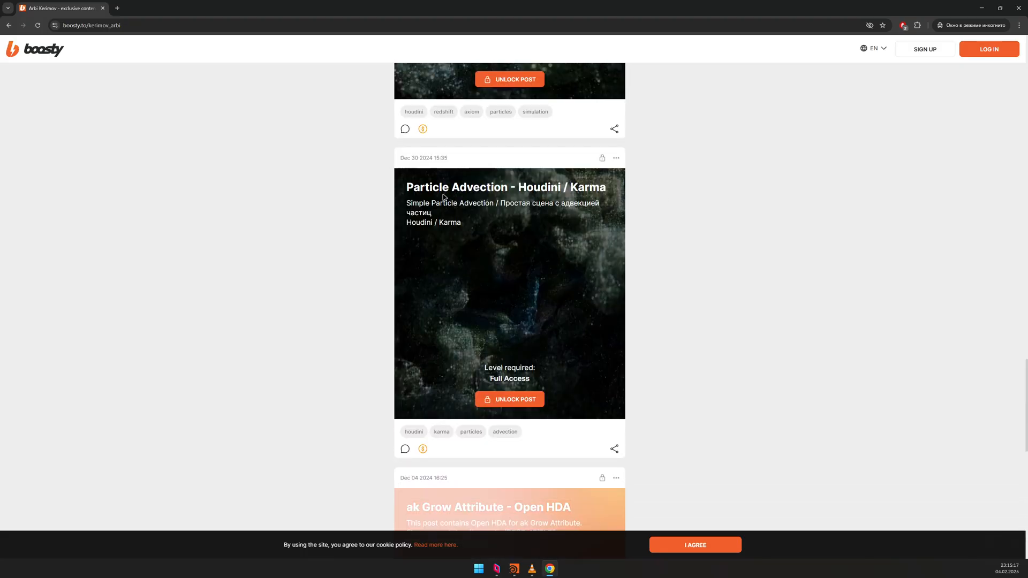
scroll(669, 236, up, 17)
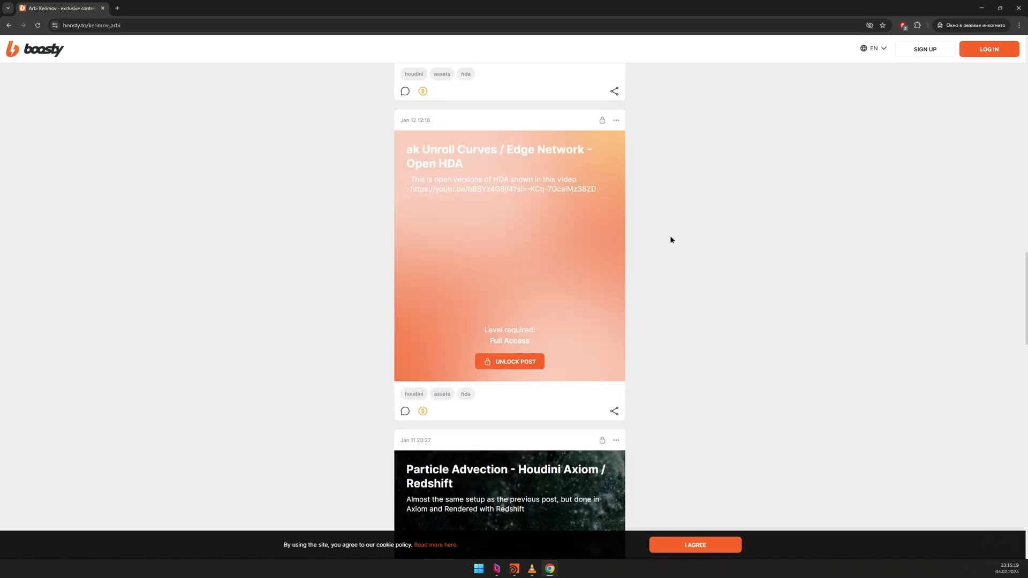
scroll(557, 204, up, 6)
scroll(557, 204, down, 6)
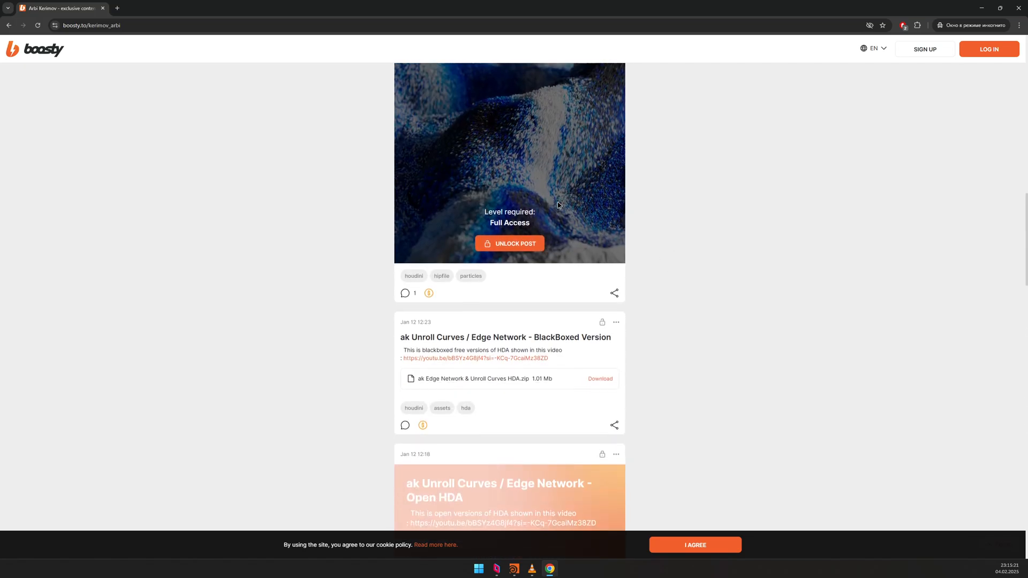
scroll(518, 249, up, 16)
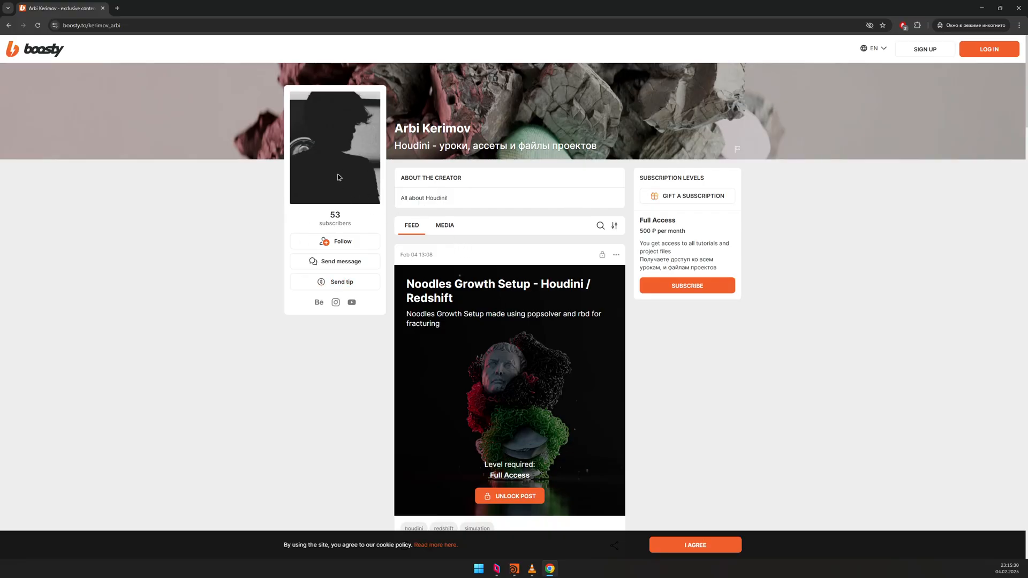
scroll(425, 273, down, 3)
scroll(466, 220, up, 3)
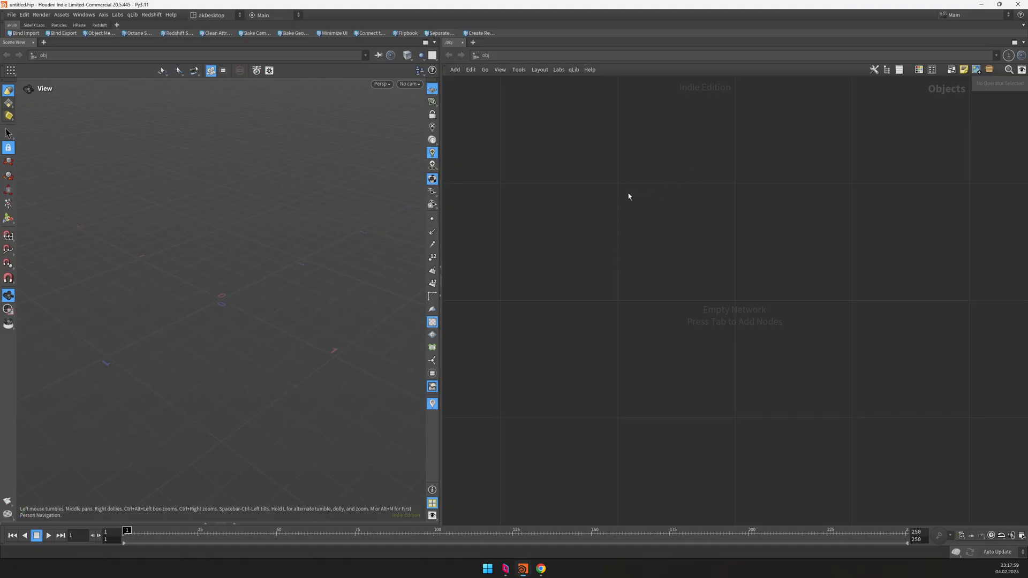
- Create a Geometry object in Houdini and add a GLTF node inside it
key(Tab)
text(geo)
key(Return)
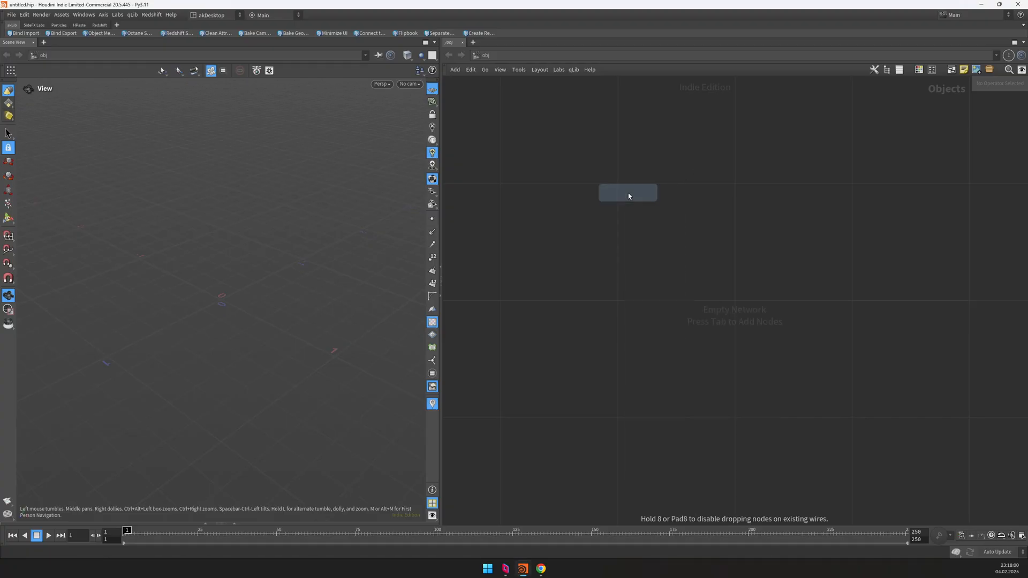
key(Return)
key(Return)
key(Tab)
text(gltf)
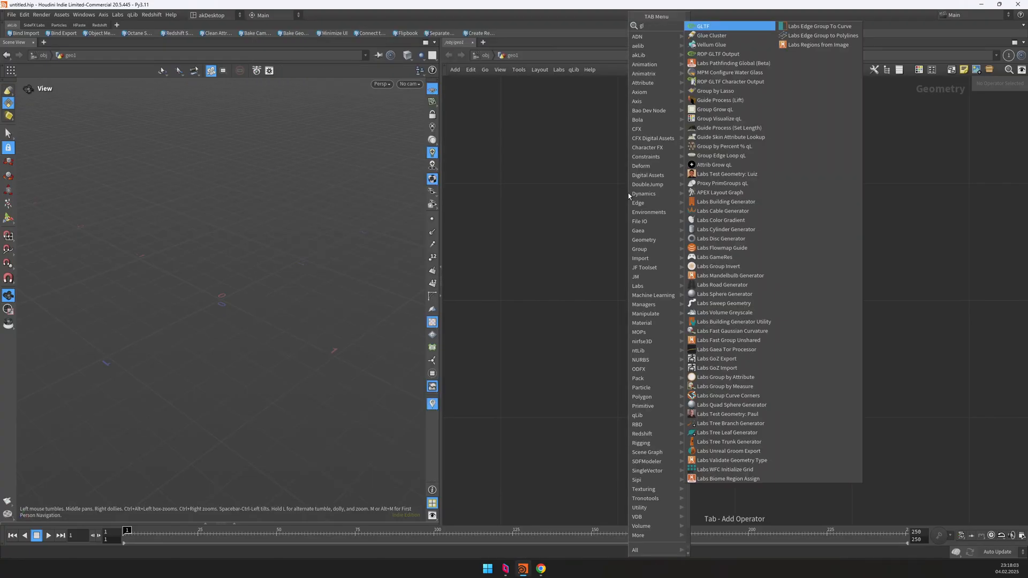
key(Return)
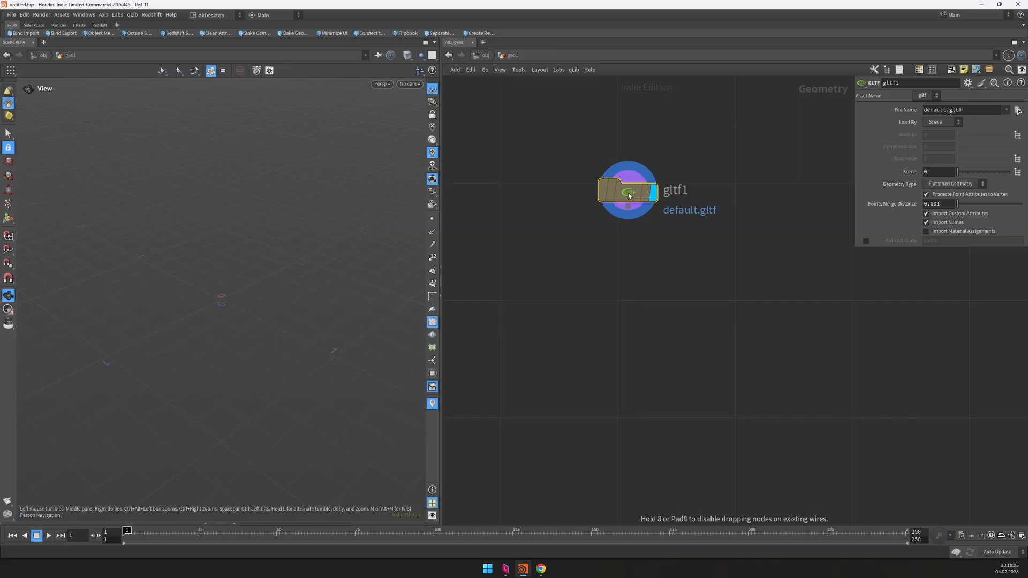
- View the Marble Bust 01 page on Poly Haven and its download format options, then return to Houdini
click(1018, 110)
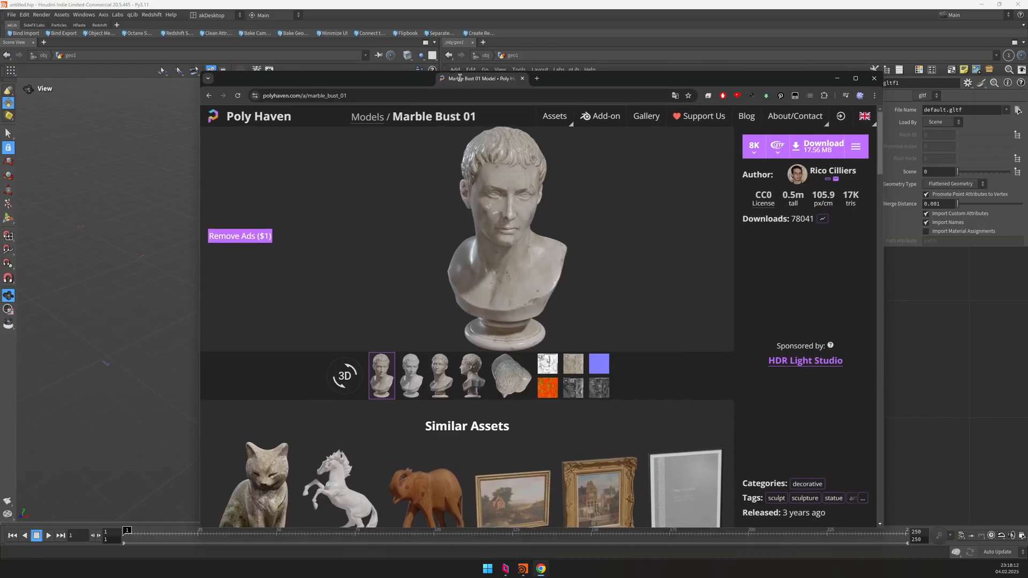
drag(459, 78, 448, 54)
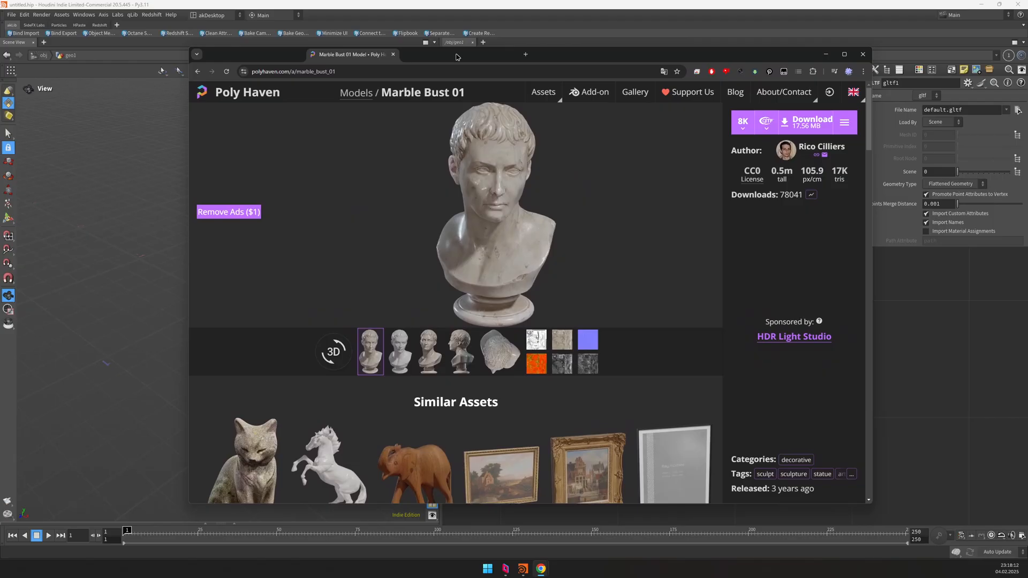
double_click(555, 55)
click(922, 79)
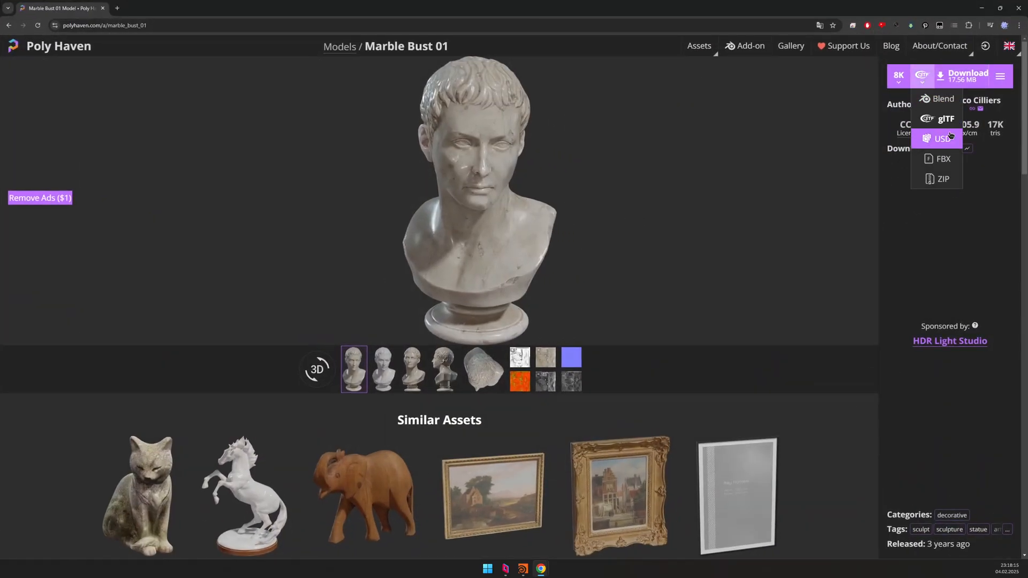
click(981, 8)
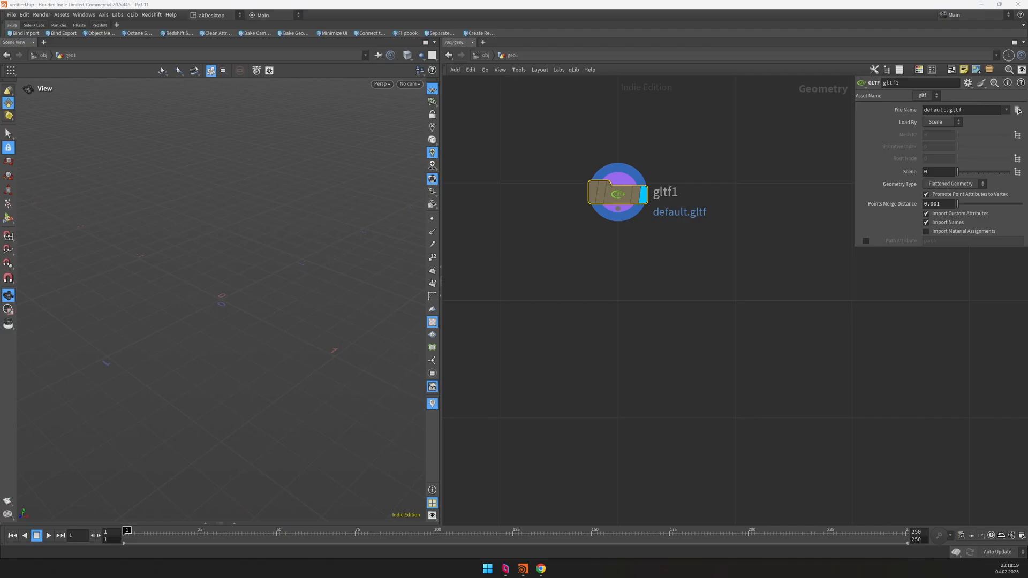
- Load marble_bust_01_8k.gltf from E:/YandexDisk/Assets/3DModels/marble_bust_01_8k.gltf into the GLTF node
click(1018, 109)
click(863, 22)
text(E:\YandexDisk\Assets\3DModels\marble_bust_01_8k.gltf)
key(Return)
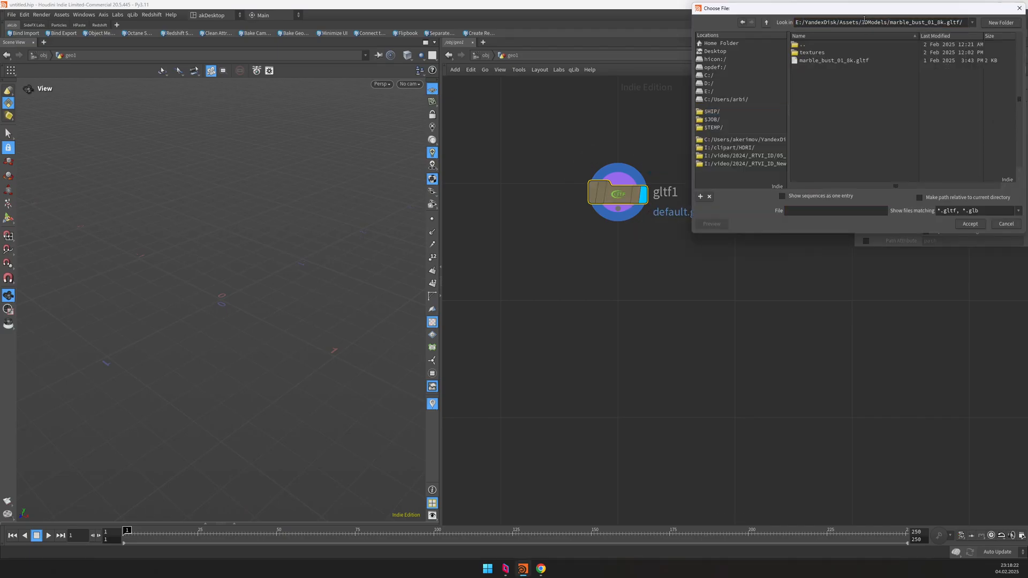
double_click(858, 61)
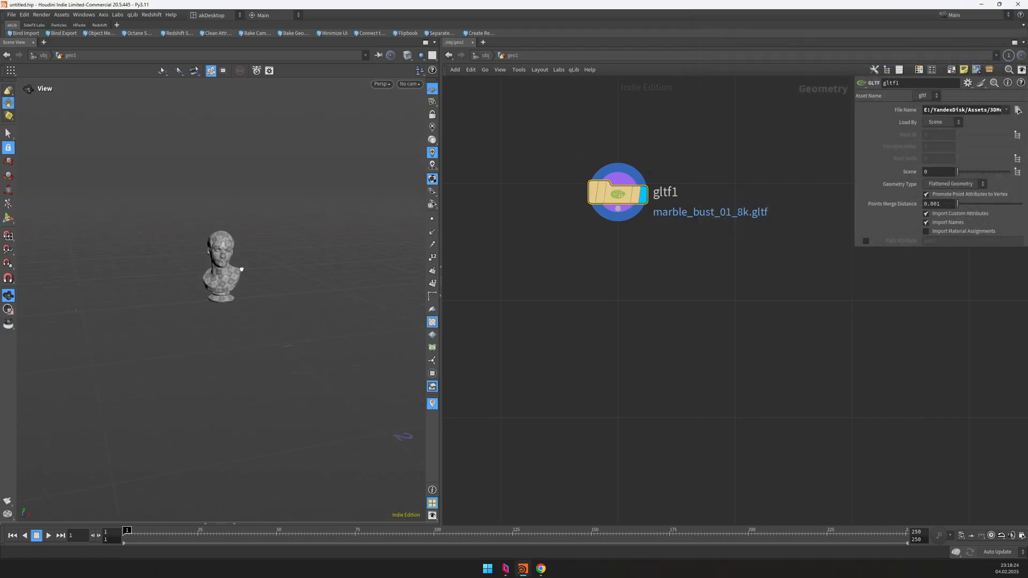
- Add a Match Size node connected below the GLTF node
key(f)
key(Tab)
text(mat)
click(698, 39)
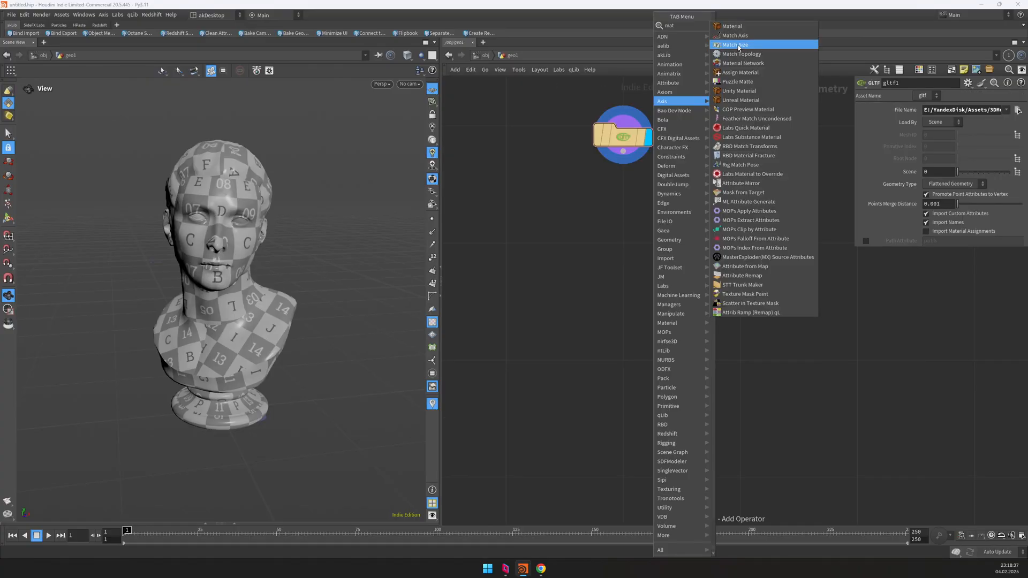
click(738, 46)
click(621, 225)
- Set the Match Size node's Justify Y to Min and enable Scale to Fit
click(814, 231)
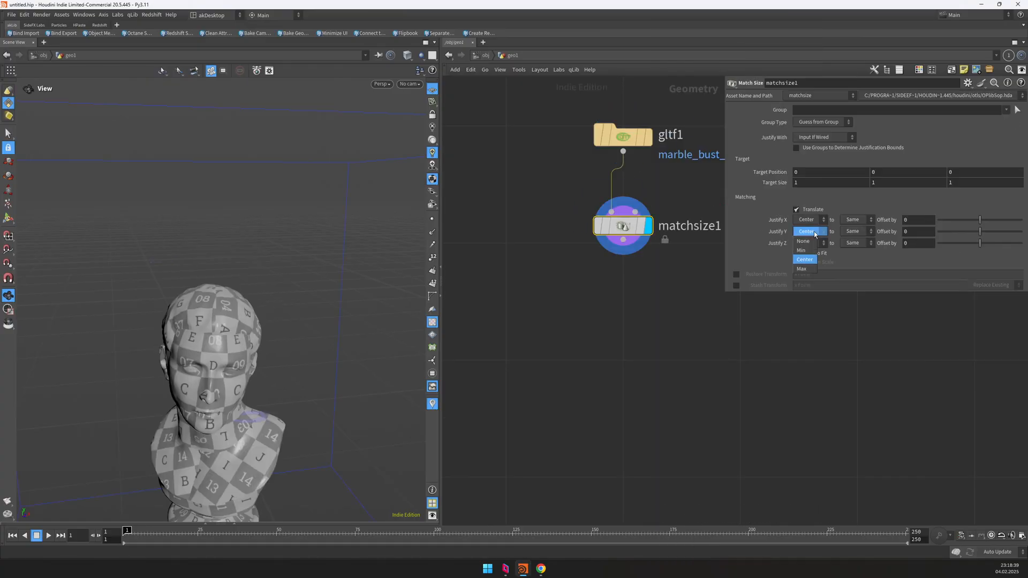
click(807, 220)
click(796, 253)
key(f)
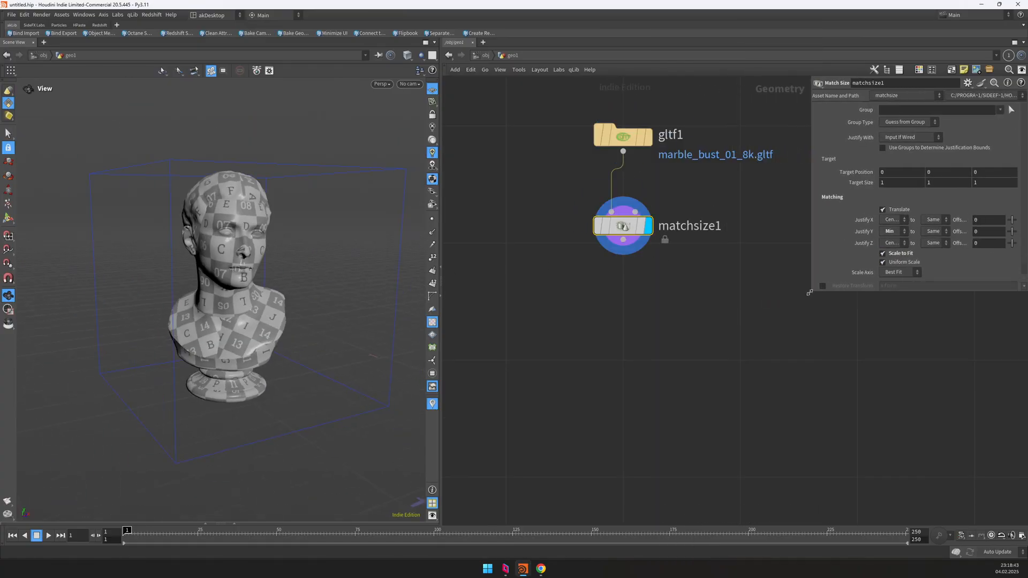
- Add a Subdivide node after the Match Size node
key(Tab)
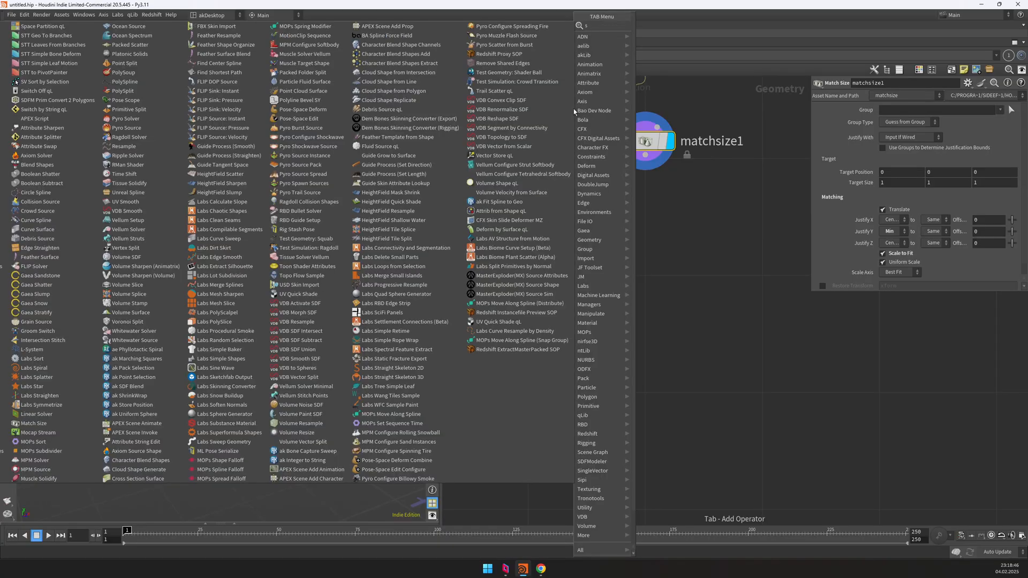
text(sub)
key(Return)
key(Return)
- Check the bust's wireframe and set the Subdivide algorithm to OpenSubdiv Loop
right_drag(200, 201, 294, 232)
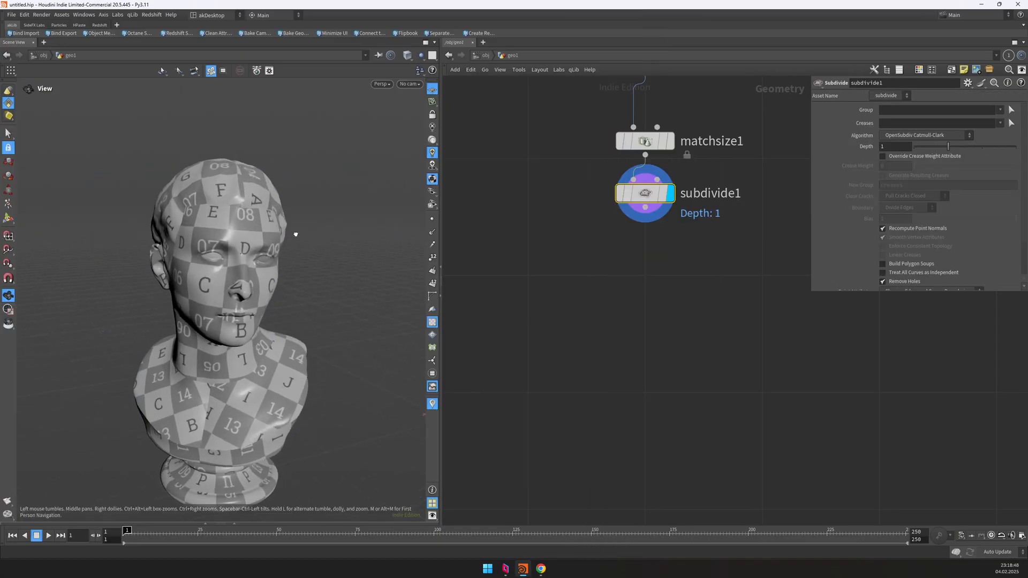
drag(294, 232, 273, 228)
key(shift+w)
middle_drag(273, 227, 278, 213)
key(shift+w)
click(920, 134)
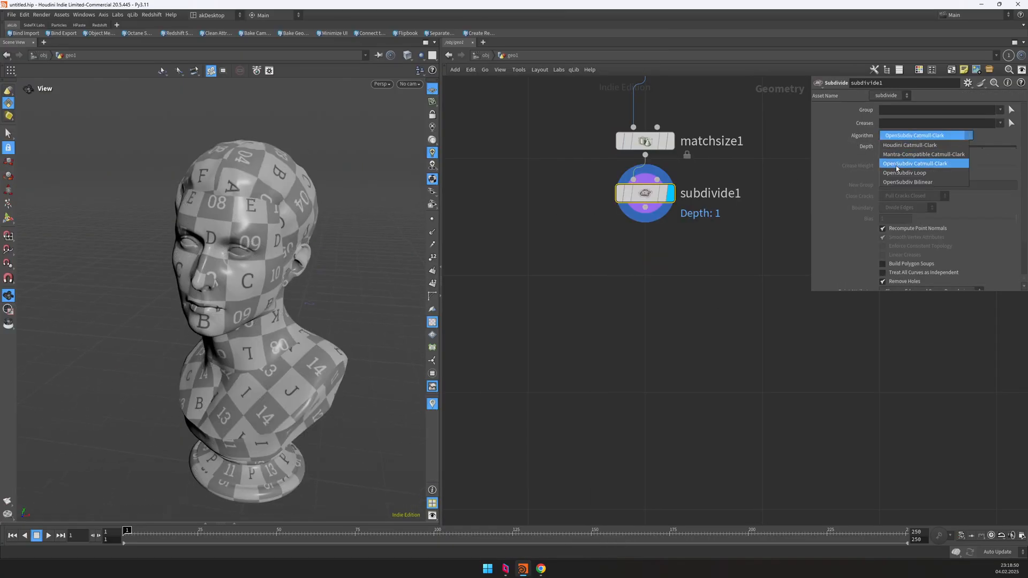
click(894, 173)
- Turn off the checker texture display in the viewport and inspect the plain shaded bust
scroll(287, 196, up, 5)
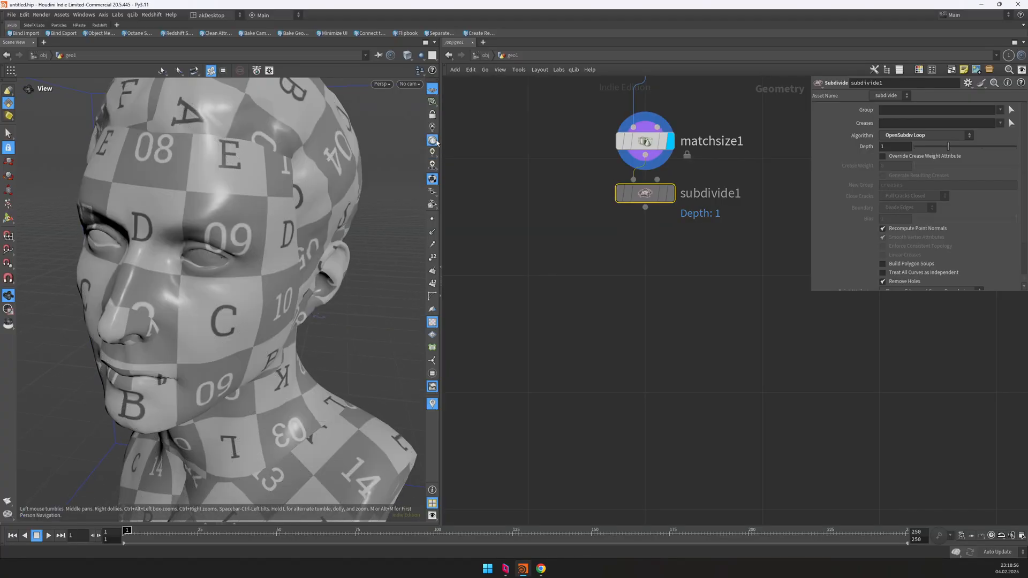
right_drag(407, 186, 374, 139)
click(432, 322)
click(432, 322)
click(432, 322)
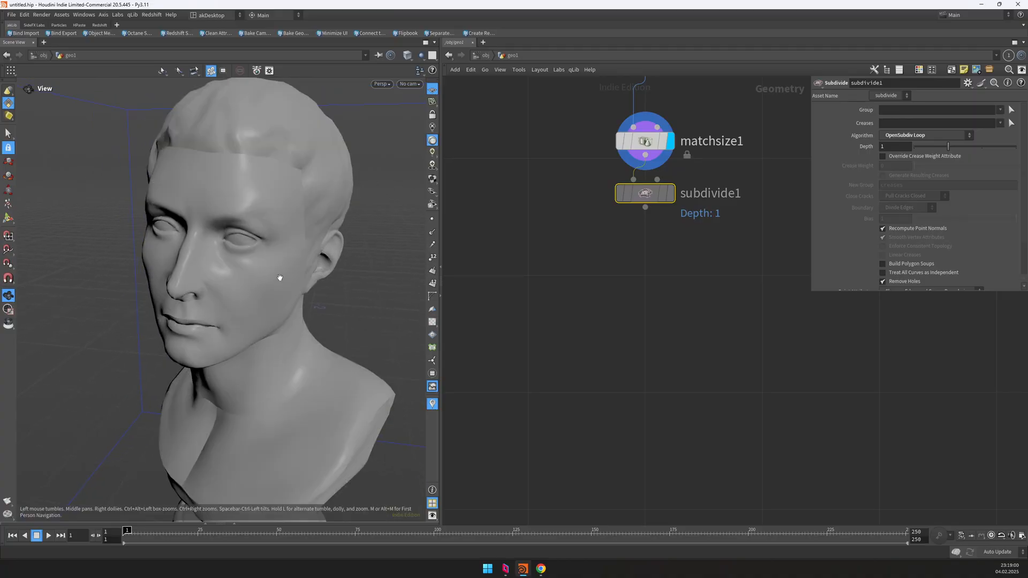
right_drag(277, 277, 277, 244)
drag(277, 244, 298, 230)
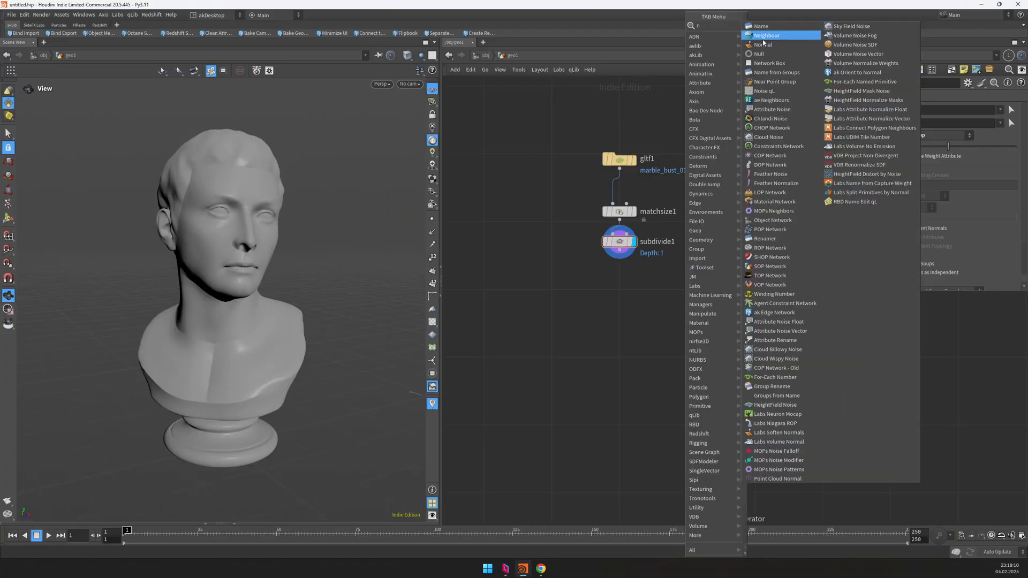
- Insert a Normal node between the Match Size and Subdivide nodes and tidy up the node layout
click(760, 45)
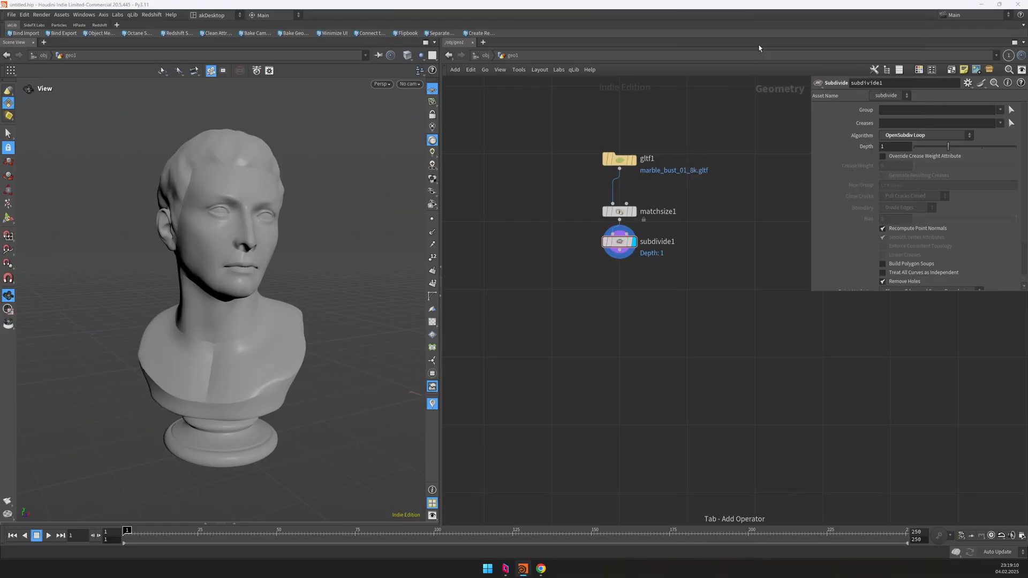
drag(604, 232, 603, 281)
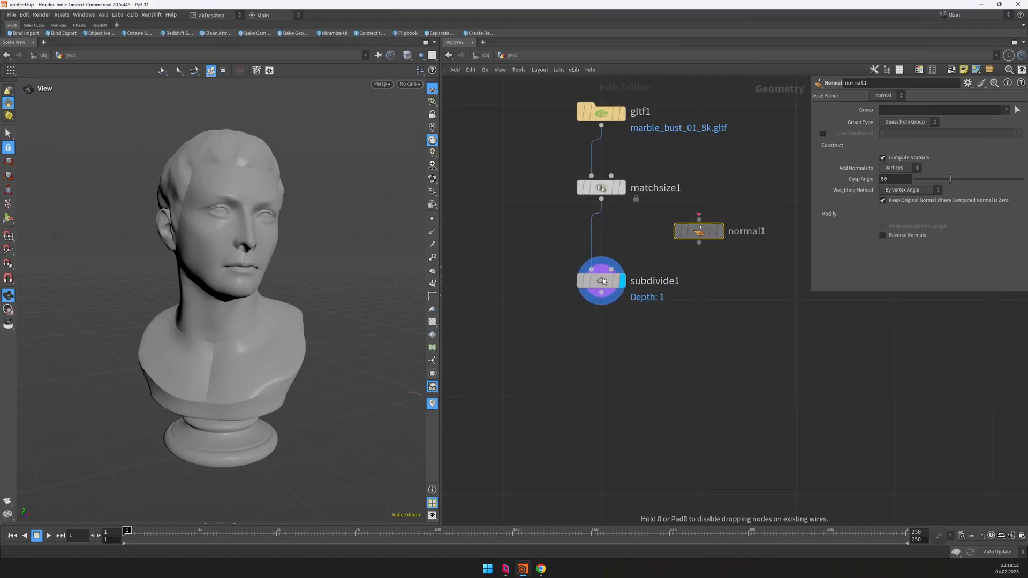
drag(699, 231, 601, 229)
drag(670, 354, 569, 107)
key(l)
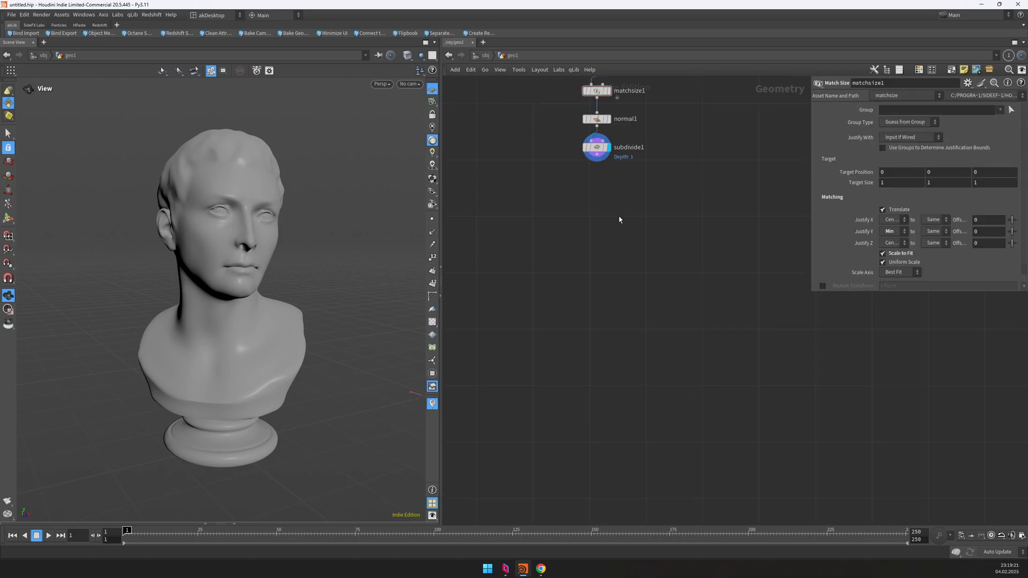
- Add an RBD Material Fracture node below the Subdivide node, fed by the subdivided bust
key(Tab)
text(rbdmat)
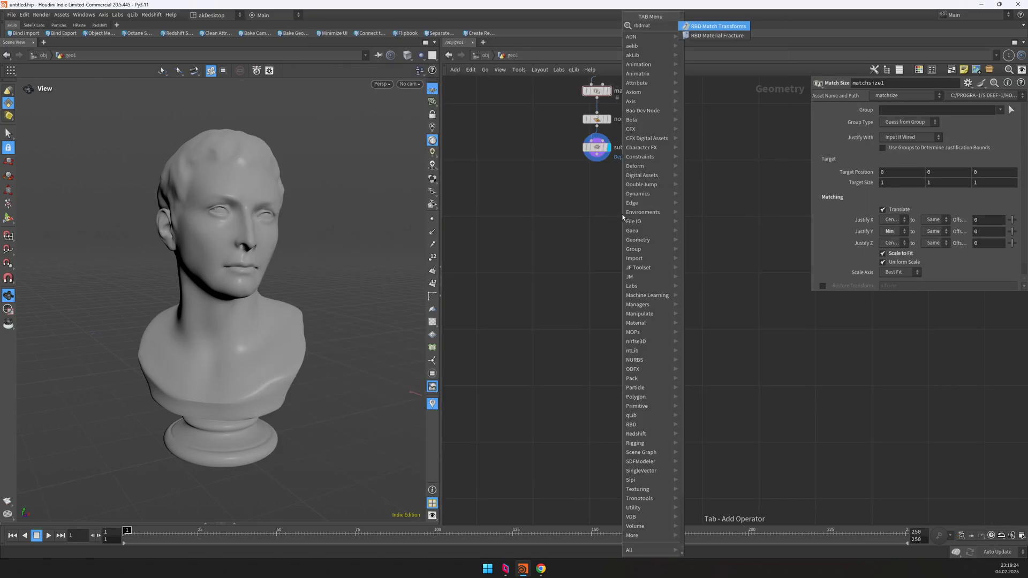
key(Down)
key(Return)
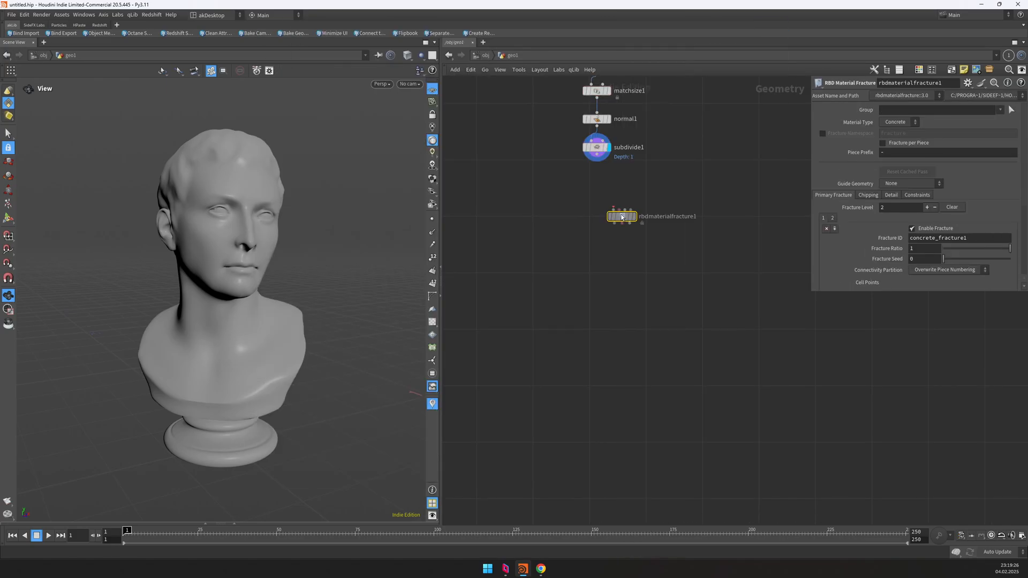
click(597, 219)
drag(649, 192, 537, 265)
- Add an Exploded View node to the first output of the RBD Material Fracture node and display it
key(Tab)
text(ex)
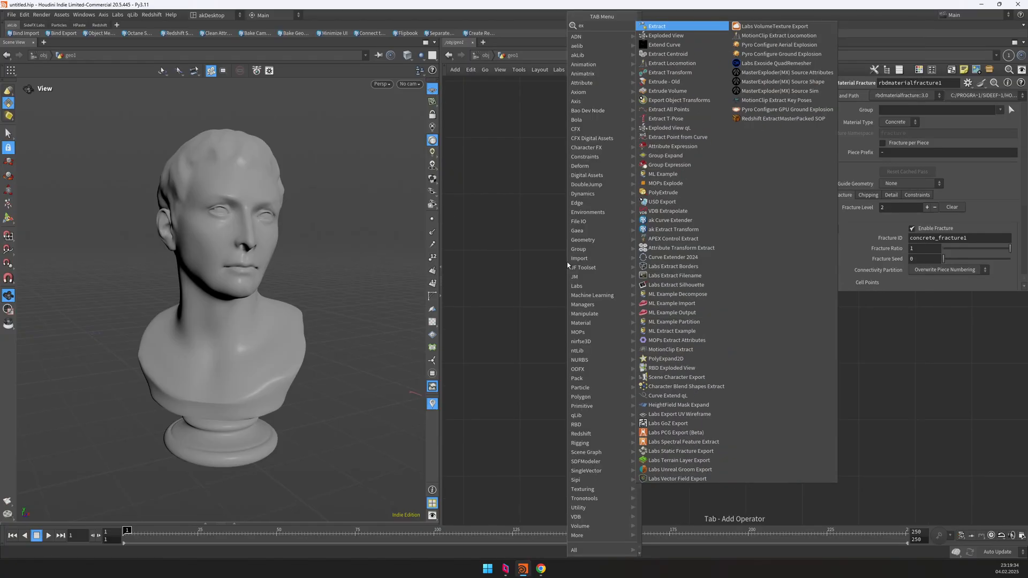
key(Down)
key(Return)
click(567, 264)
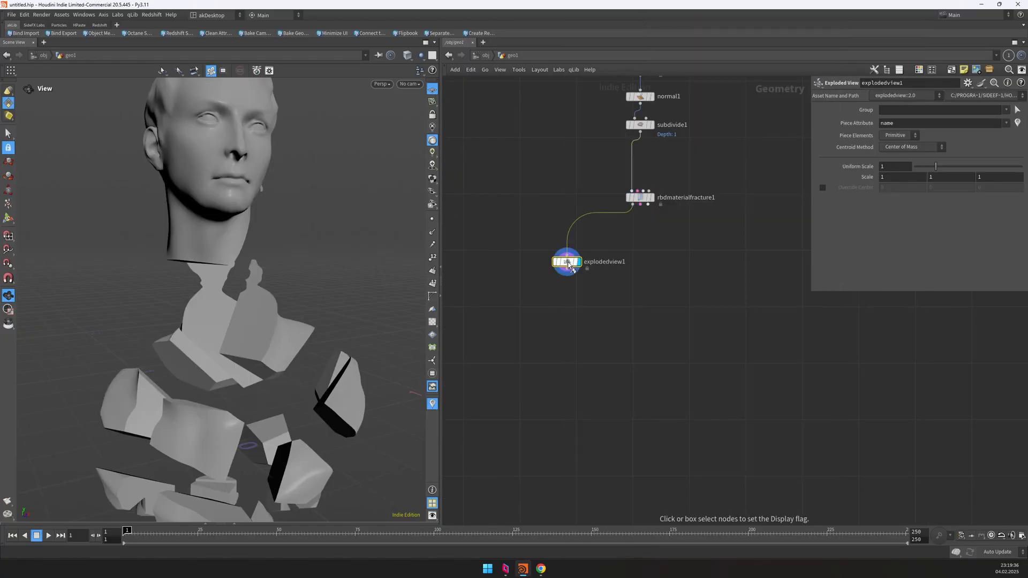
- Set the Exploded View node's Uniform Scale to 0.3
right_drag(310, 265, 273, 271)
drag(273, 271, 134, 260)
click(892, 167)
scroll(891, 167, down, 9)
scroll(893, 167, up, 2)
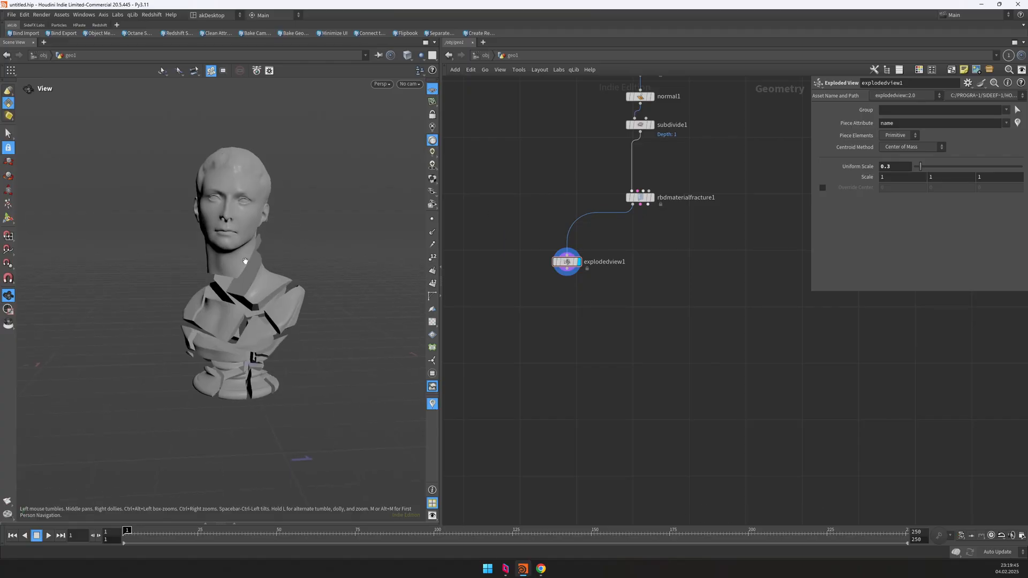
- Limit the RBD Material Fracture to 1 enabled fracture level, set its Scatter Points to 0 and turn on Input Points
drag(731, 219, 588, 165)
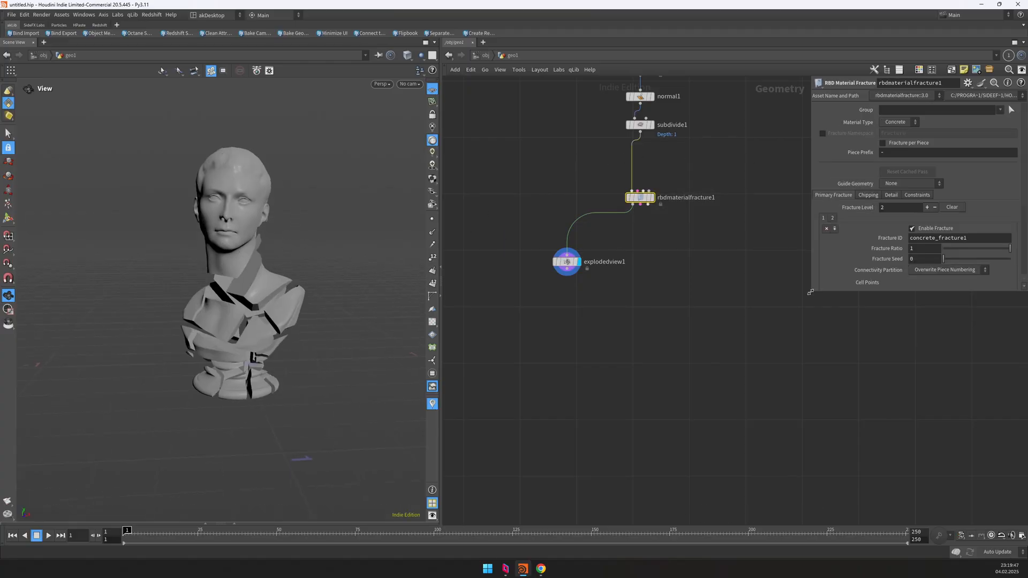
drag(811, 292, 742, 360)
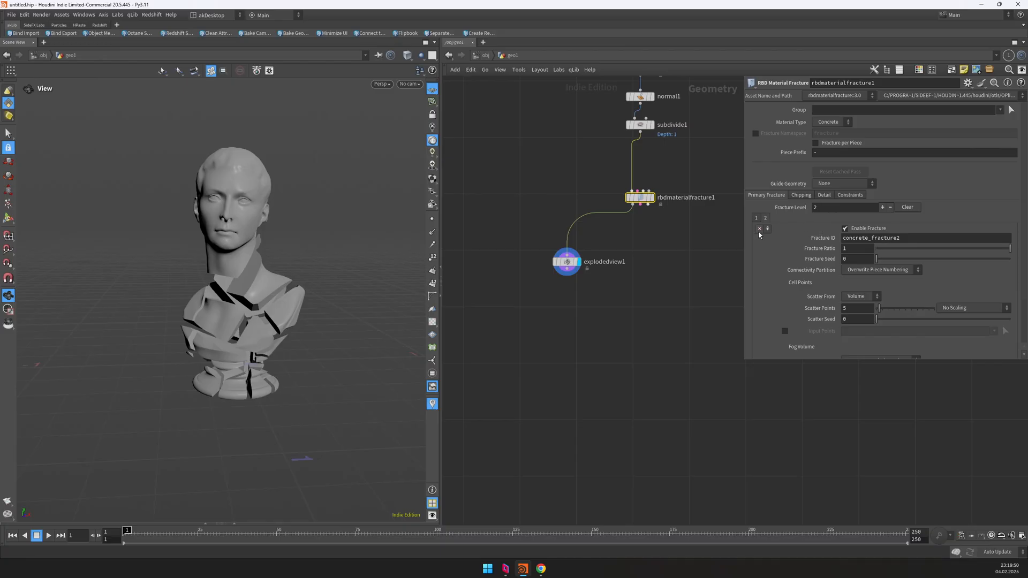
click(816, 208)
text(1)
key(Return)
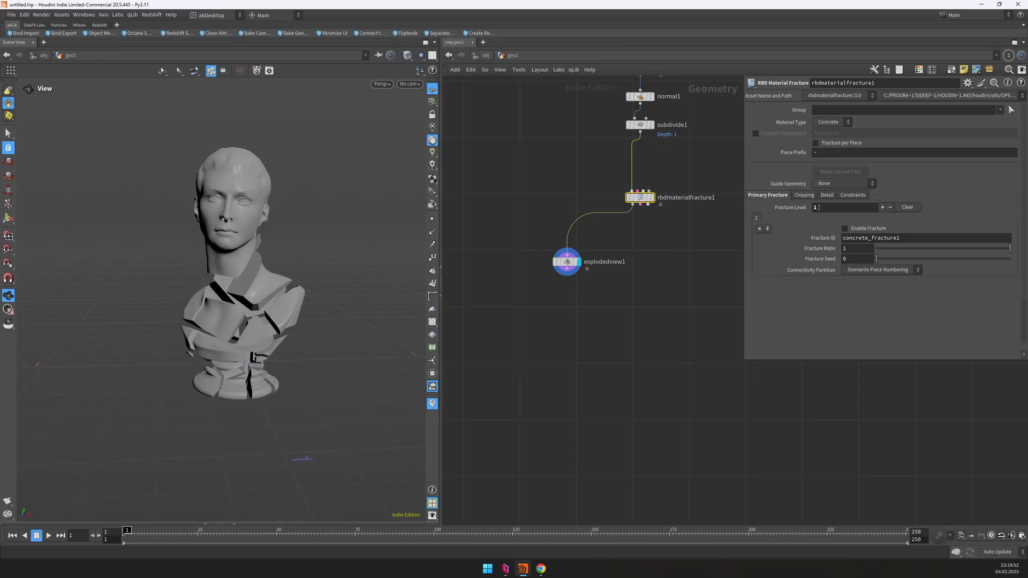
click(845, 229)
scroll(795, 275, down, 1)
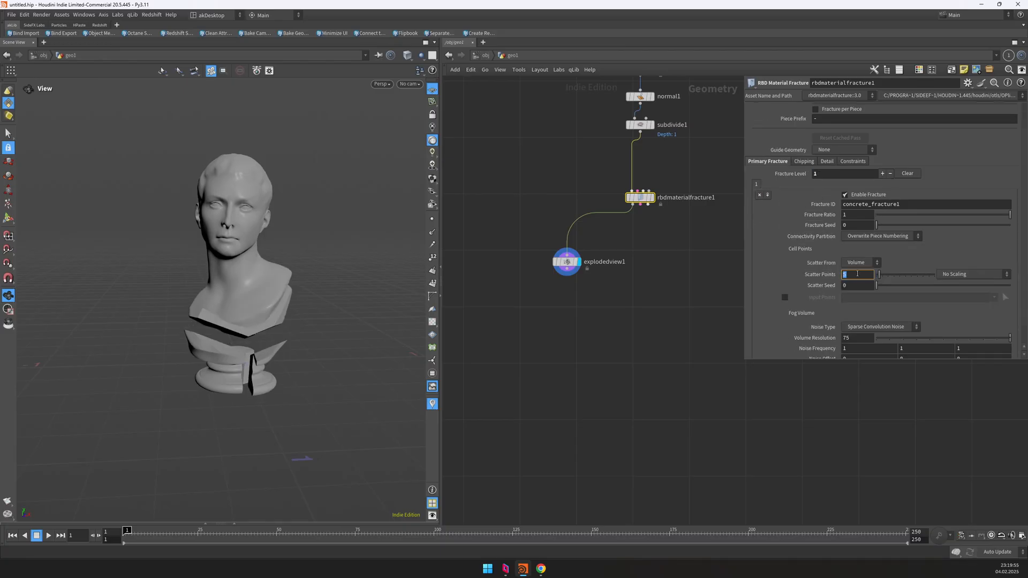
key(Return)
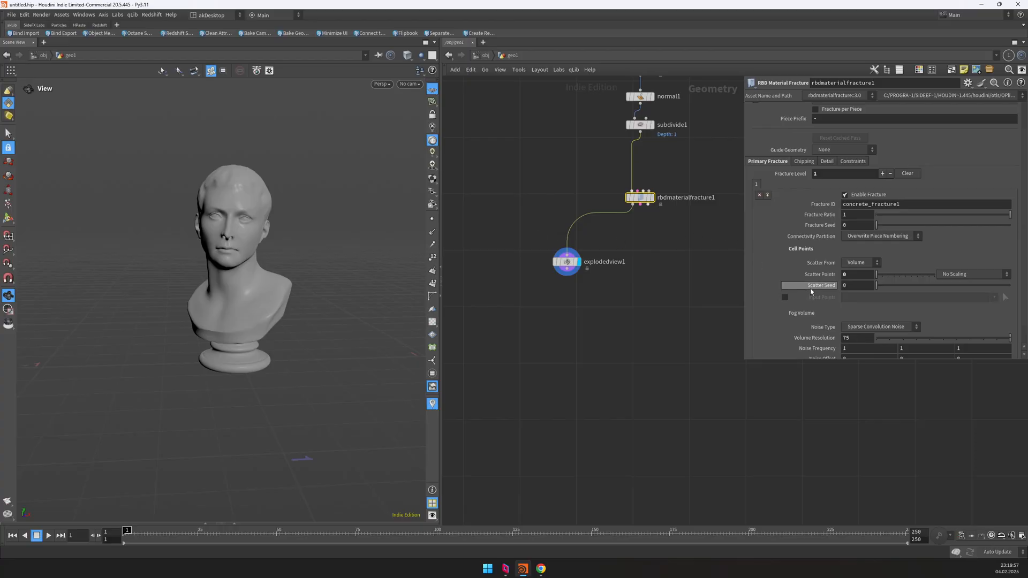
- Add a Line node with 6 points and display it together with the Subdivide node's bust as a template
drag(692, 306, 530, 164)
key(Tab)
text(line)
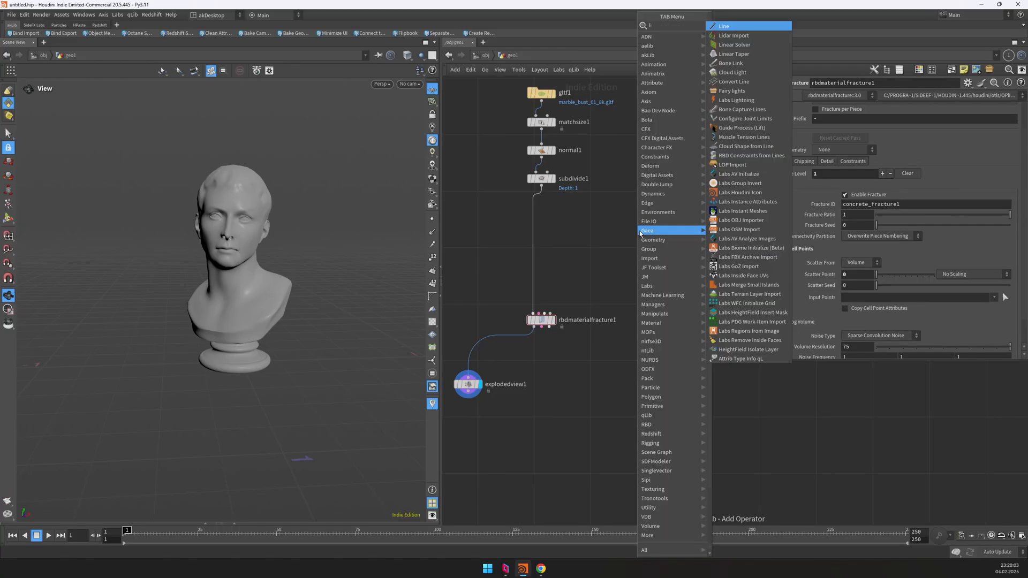
key(Return)
click(639, 230)
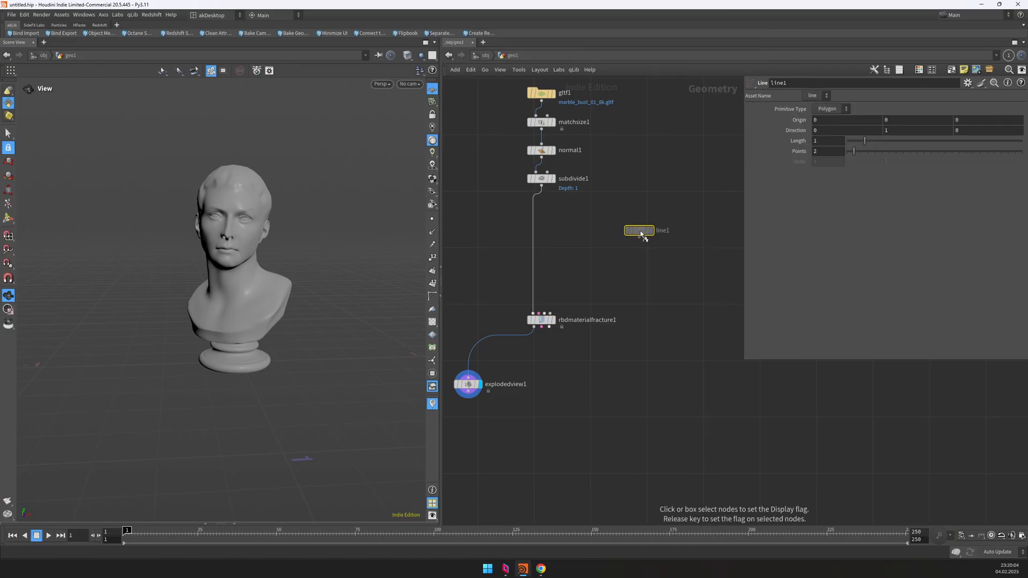
drag(639, 230, 642, 186)
click(832, 153)
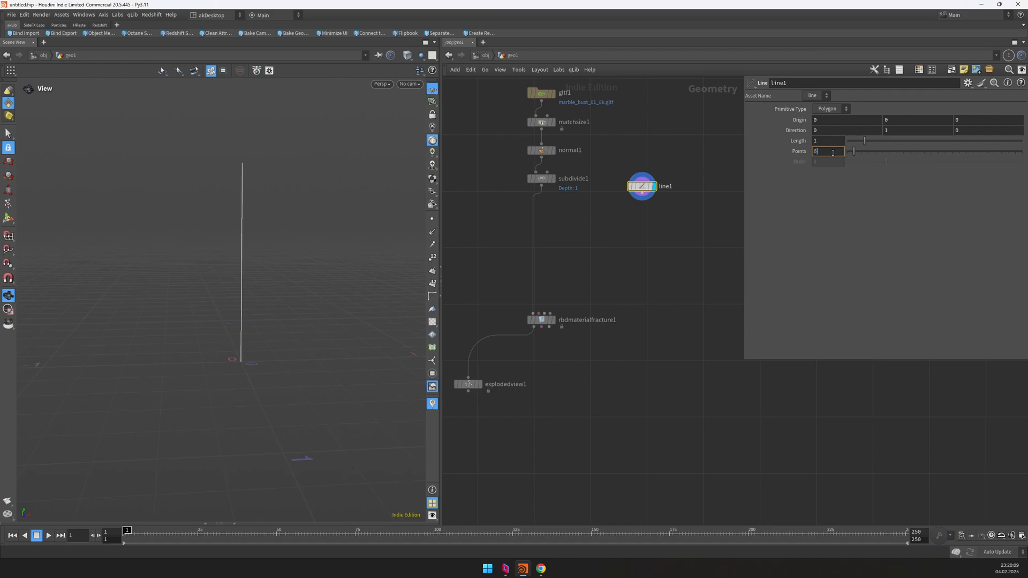
click(550, 178)
key(f)
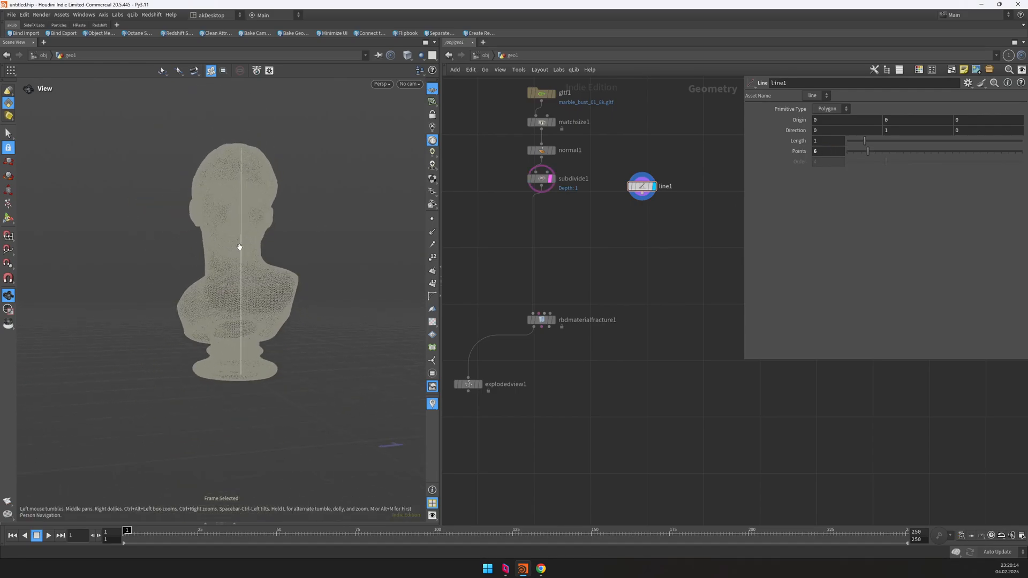
- Try a Match Size node that aligns the line to the subdivided bust, and delete the node again
key(Tab)
text(match)
key(Return)
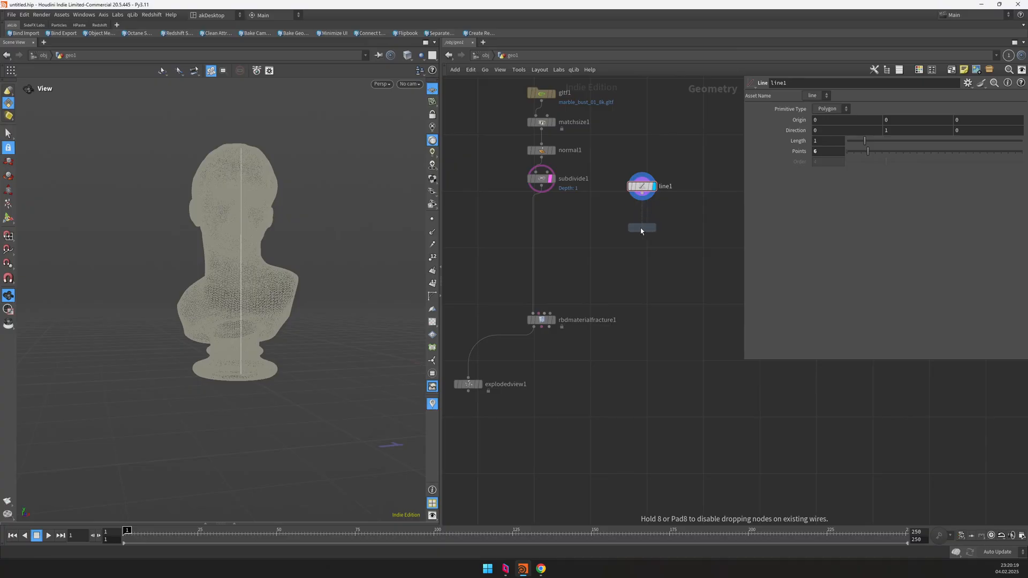
click(640, 228)
click(636, 219)
click(642, 194)
click(541, 185)
click(647, 220)
key(r)
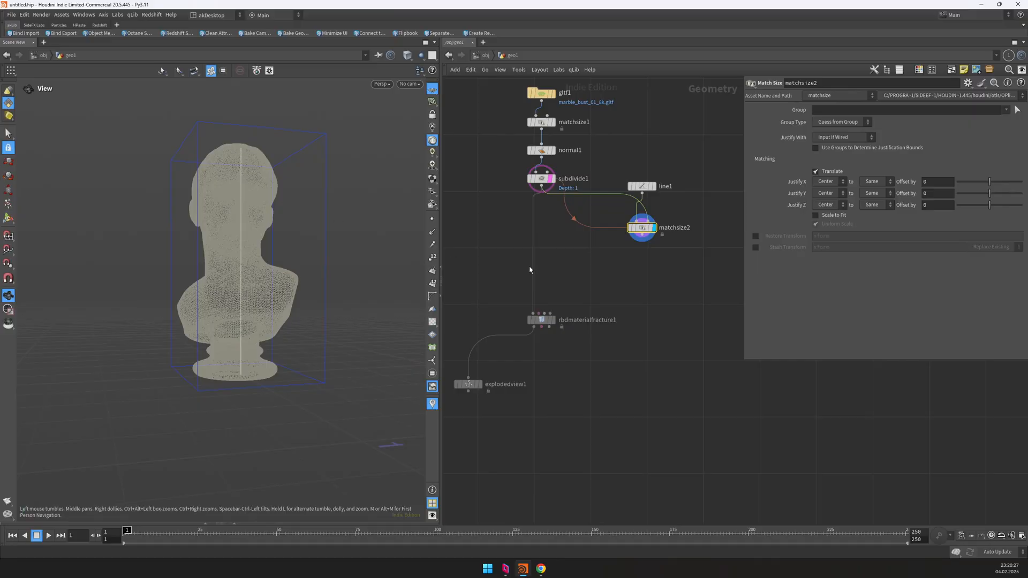
key(Delete)
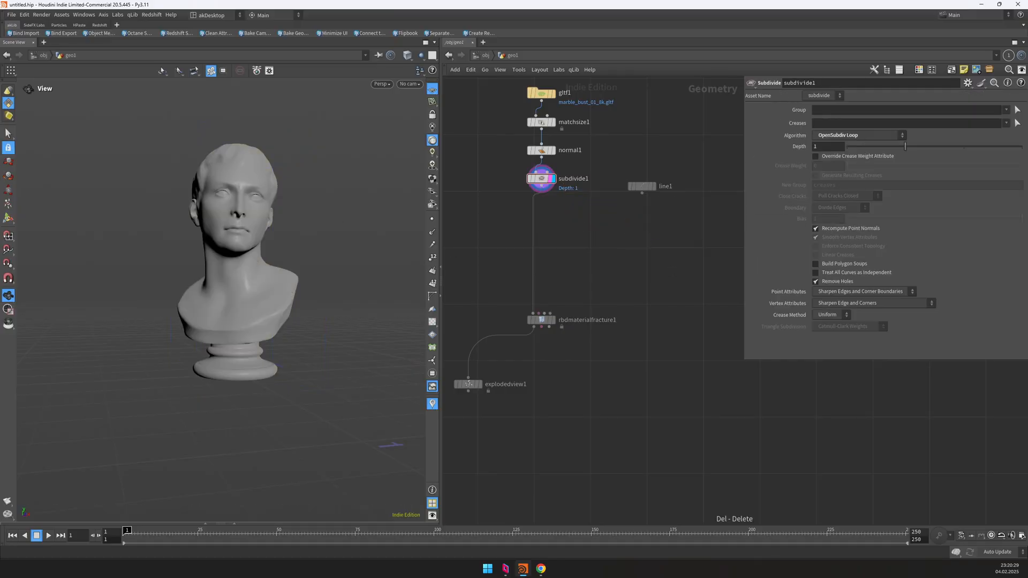
- Add a Point Jitter node below the Line node, wire the line into it and display it
key(Tab)
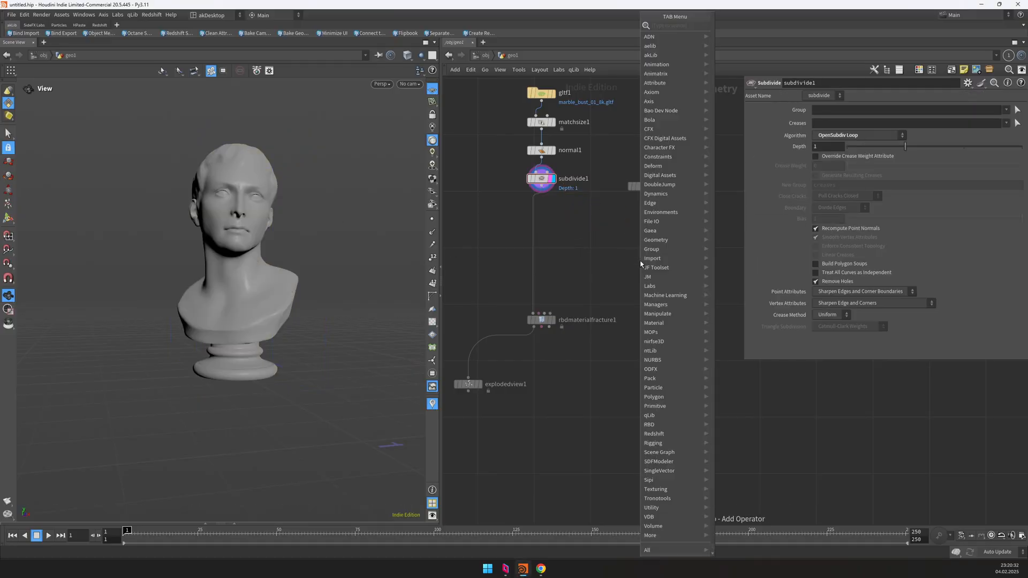
text(poin)
text(tji)
key(Return)
click(640, 262)
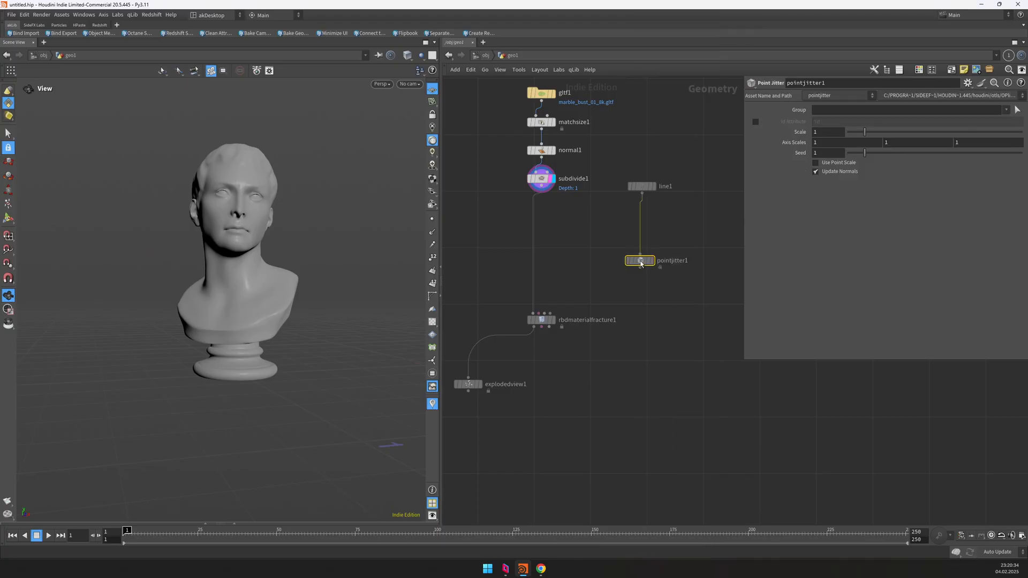
key(r)
click(641, 262)
drag(641, 262, 642, 248)
- Set the Point Jitter node's Scale to 0.7 and its Seed to 1.2
click(837, 130)
scroll(837, 130, down, 3)
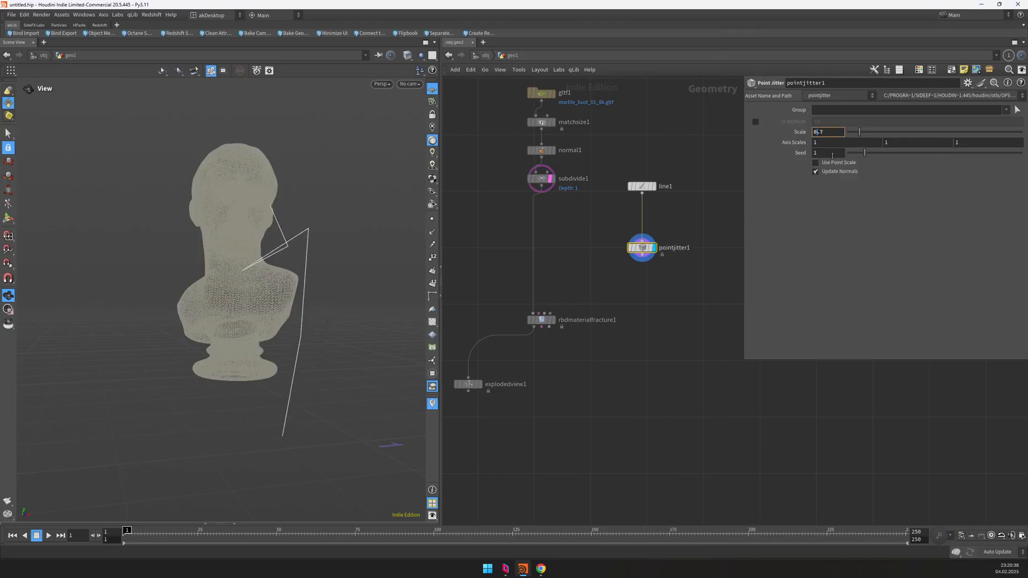
click(831, 154)
scroll(832, 153, up, 2)
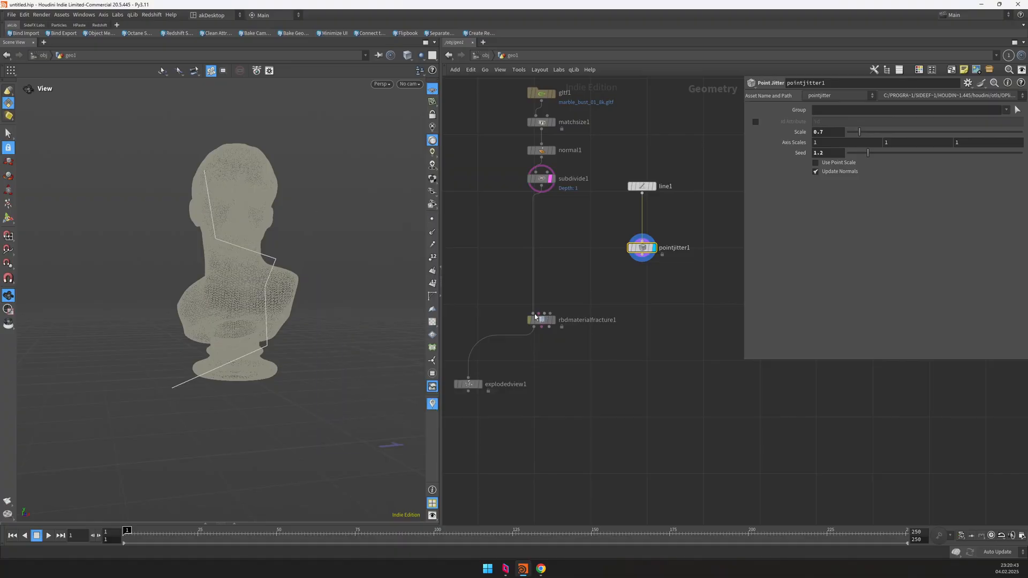
- Connect the Point Jitter output to the fracture node's fourth input, display the Exploded View and inspect the broken bust
scroll(564, 284, up, 2)
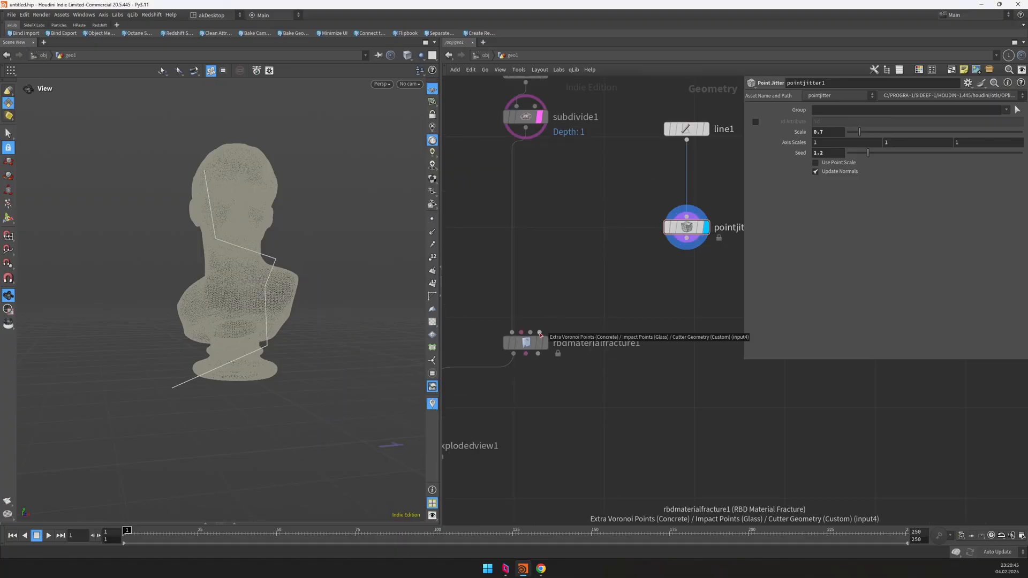
click(540, 334)
scroll(693, 246, down, 3)
click(691, 244)
key(r)
drag(634, 294, 496, 393)
drag(236, 300, 174, 178)
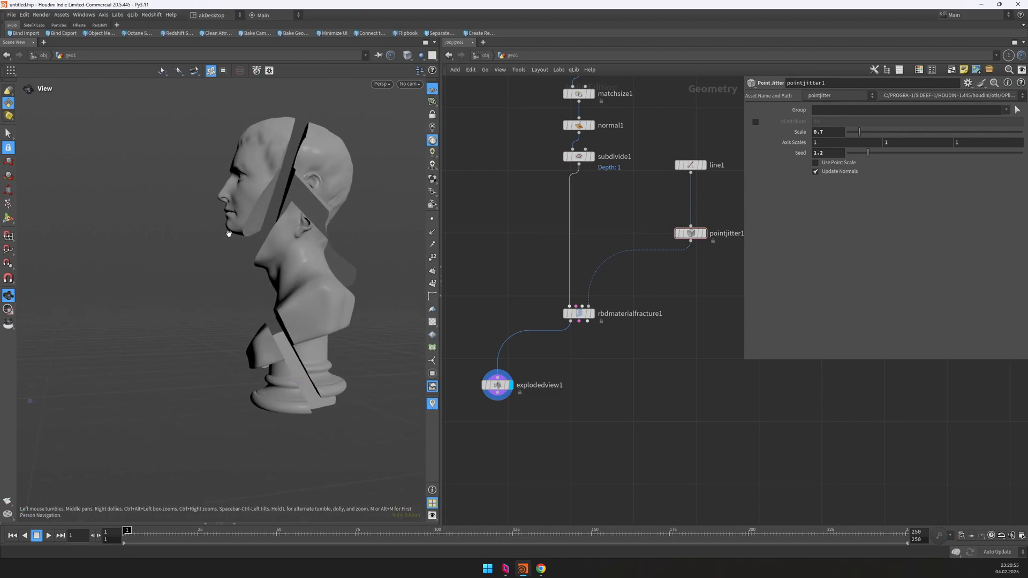
drag(229, 233, 359, 228)
drag(215, 170, 269, 178)
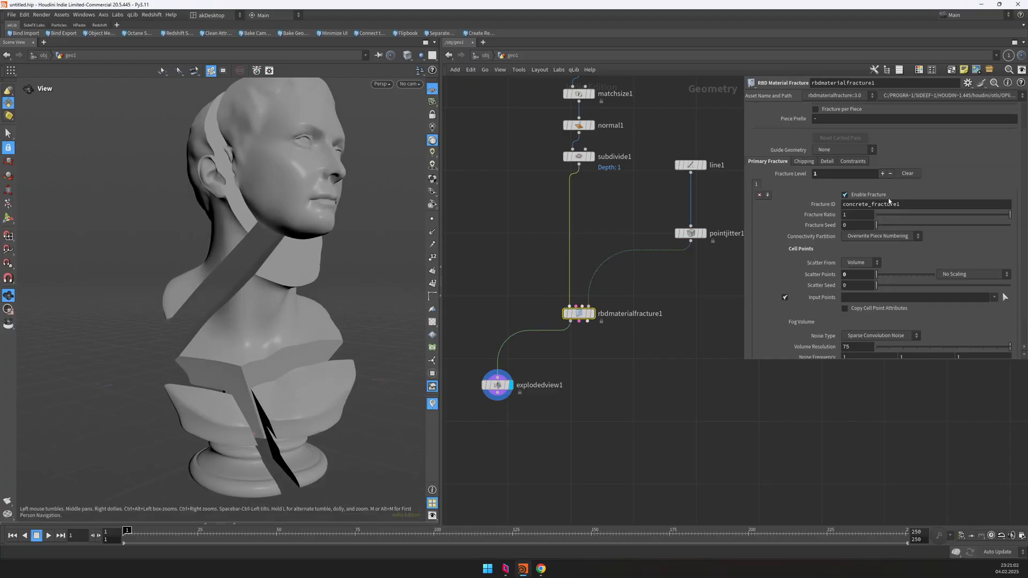
- Enable Edge Detail on the RBD Material Fracture with Noise Height 0.4 and Noise Element Size 0.25
scroll(838, 234, down, 2)
scroll(824, 214, up, 3)
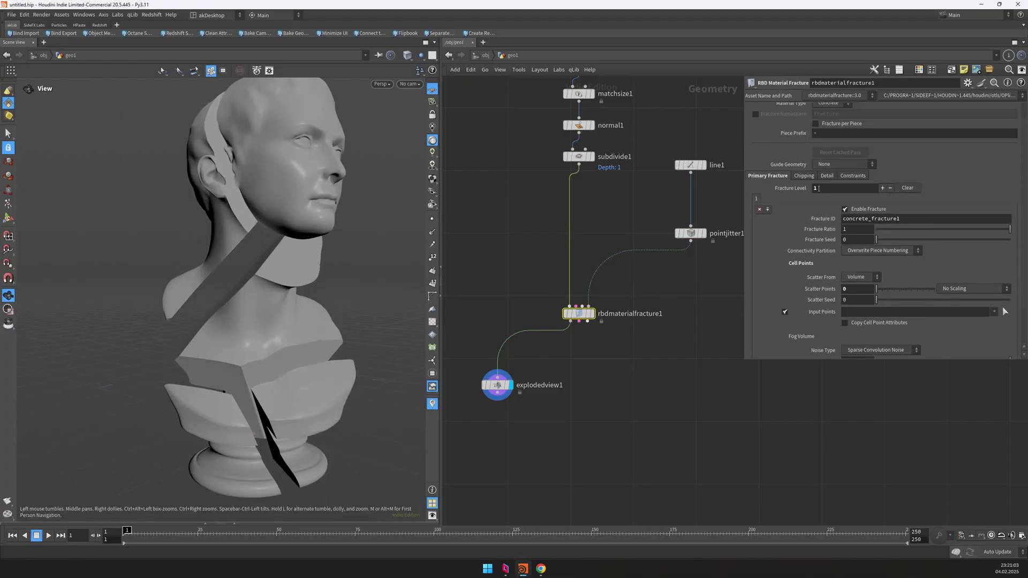
click(827, 176)
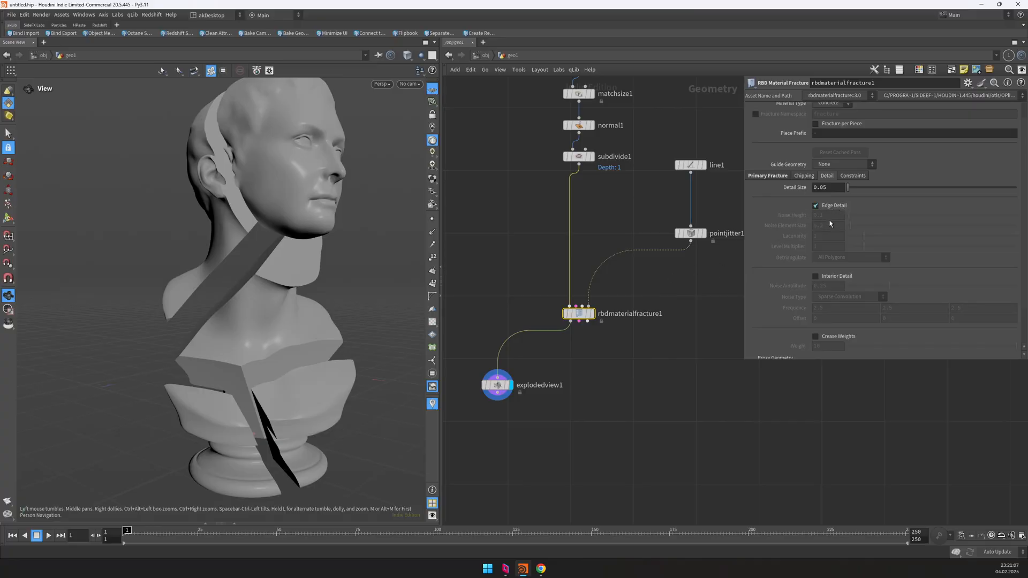
click(834, 214)
text(4)
key(Tab)
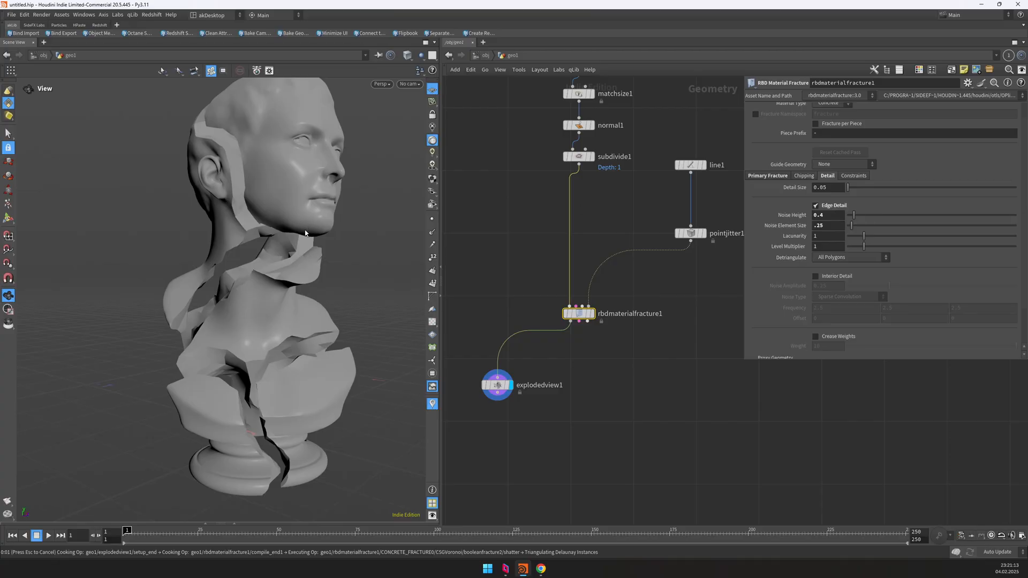
drag(310, 232, 150, 265)
- Set the Exploded View node's Uniform Scale to 0.1 and check the cracks on the bust
click(495, 384)
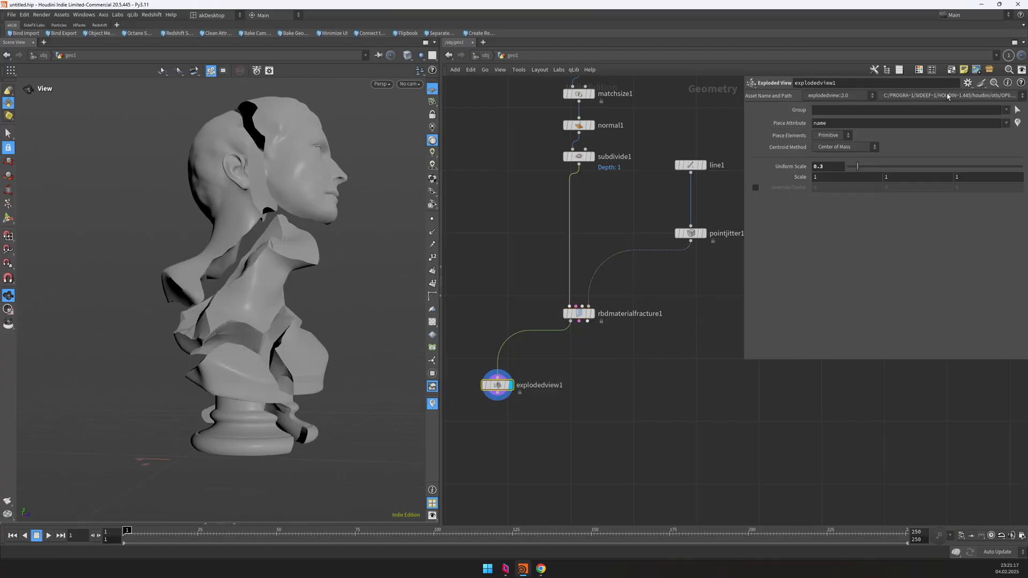
key(BackSpace)
text(1)
key(Return)
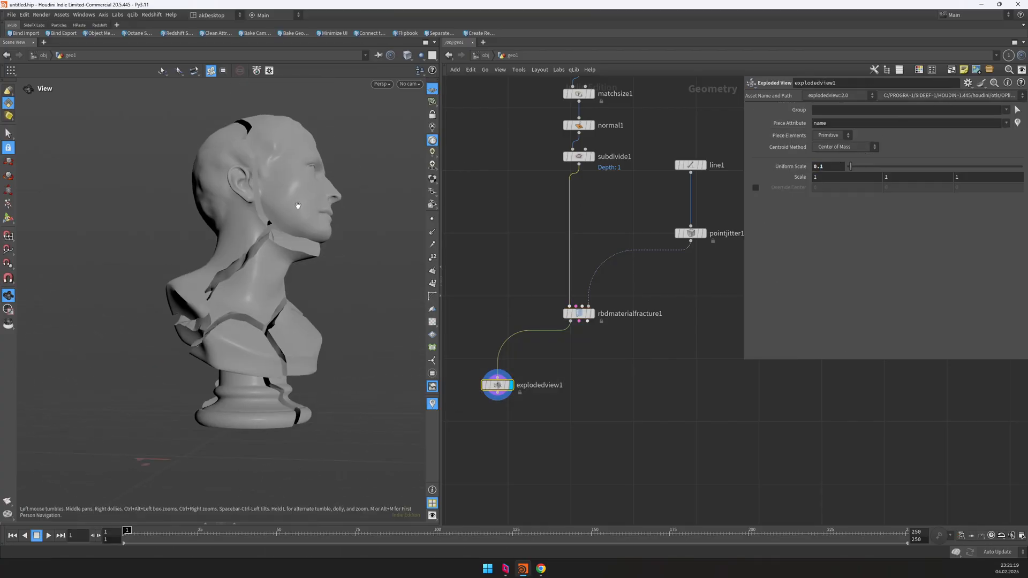
drag(298, 204, 258, 214)
key(g)
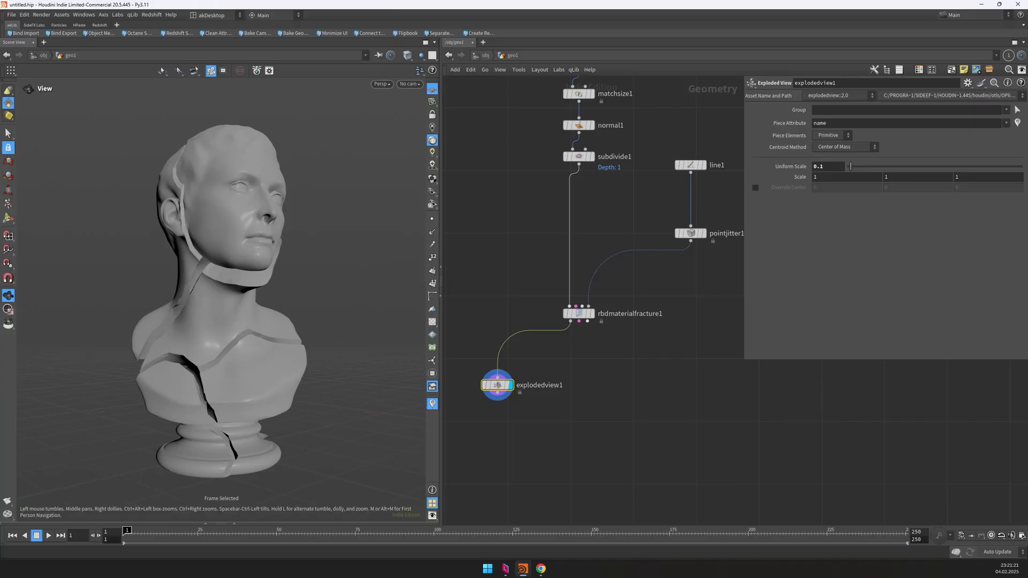
- Add an RBD Configure node below the RBD Material Fracture node
scroll(667, 347, down, 3)
key(Tab)
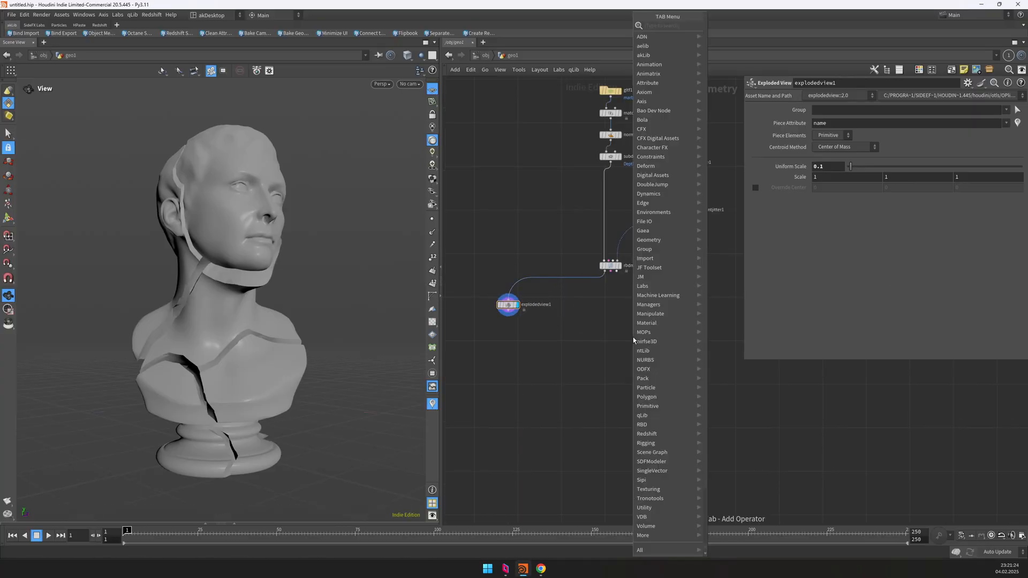
text(rbdconfig)
key(Return)
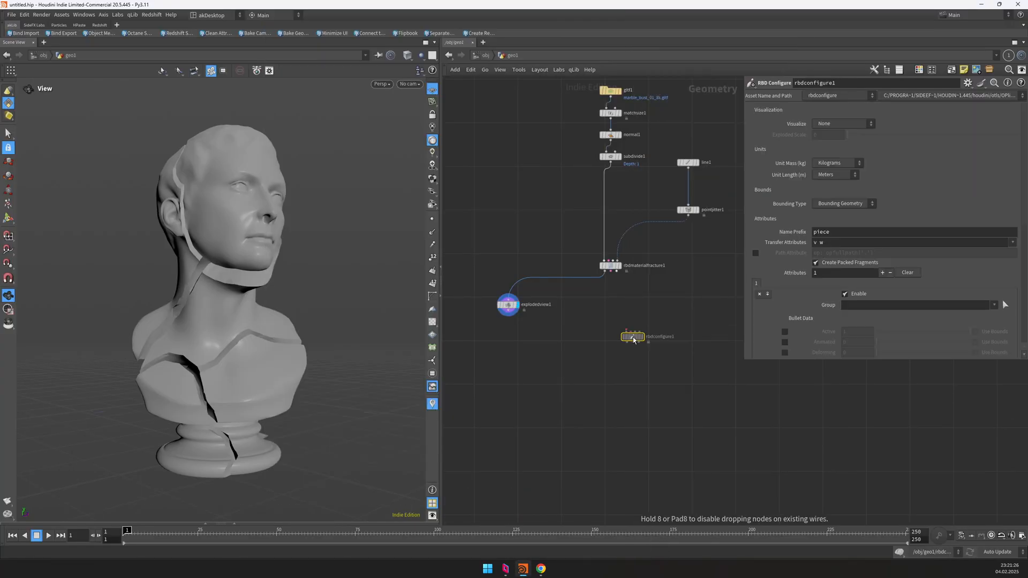
- Wire the RBD Material Fracture's three outputs into the matching RBD Configure inputs and display the RBD Configure node
drag(633, 338, 608, 261)
scroll(603, 289, up, 3)
click(618, 251)
click(630, 251)
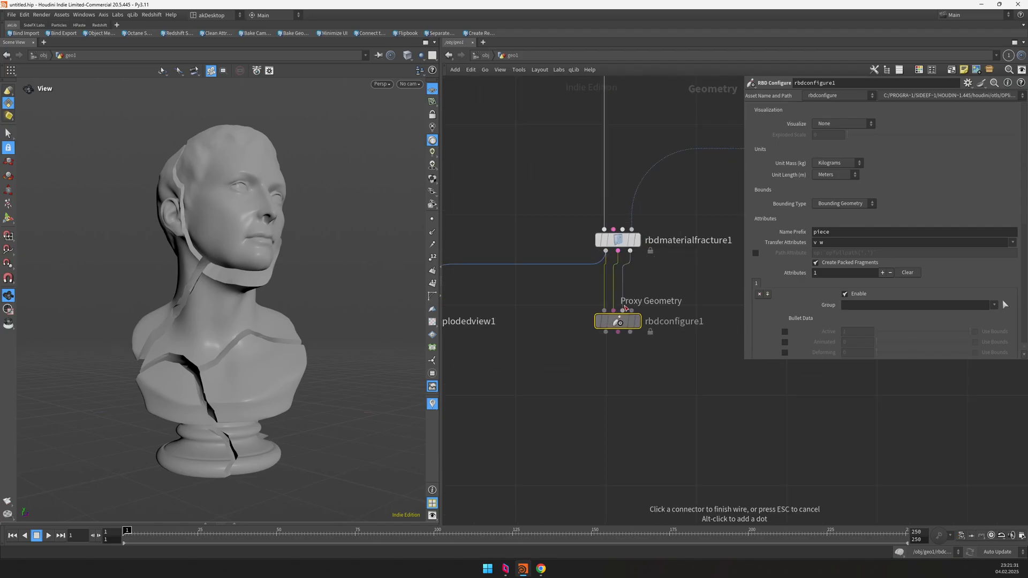
click(622, 311)
key(r)
click(619, 329)
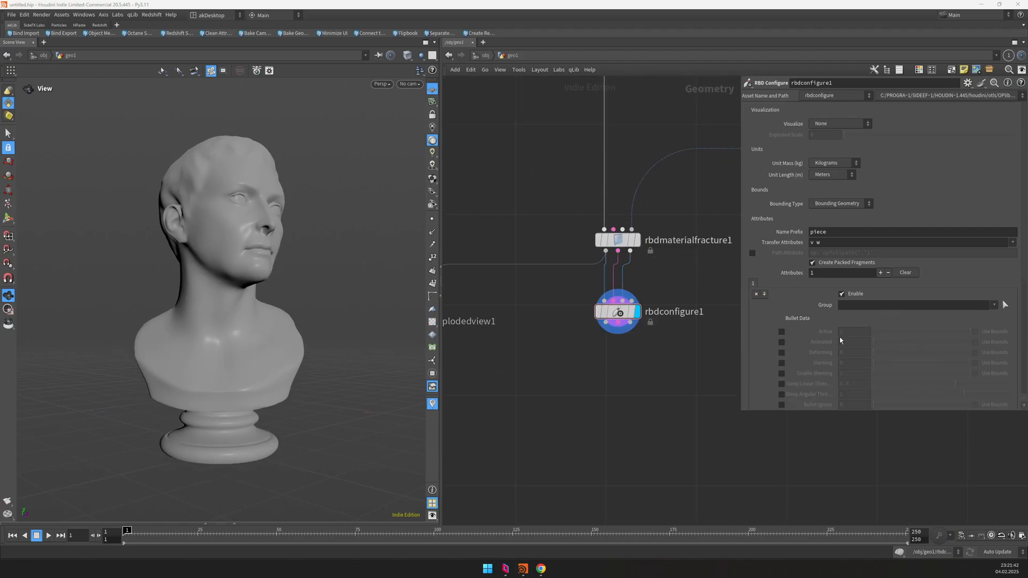
- Enable the Enable Sleeping override in the RBD Configure node's bullet data and set it to 0
scroll(839, 336, down, 1)
click(780, 328)
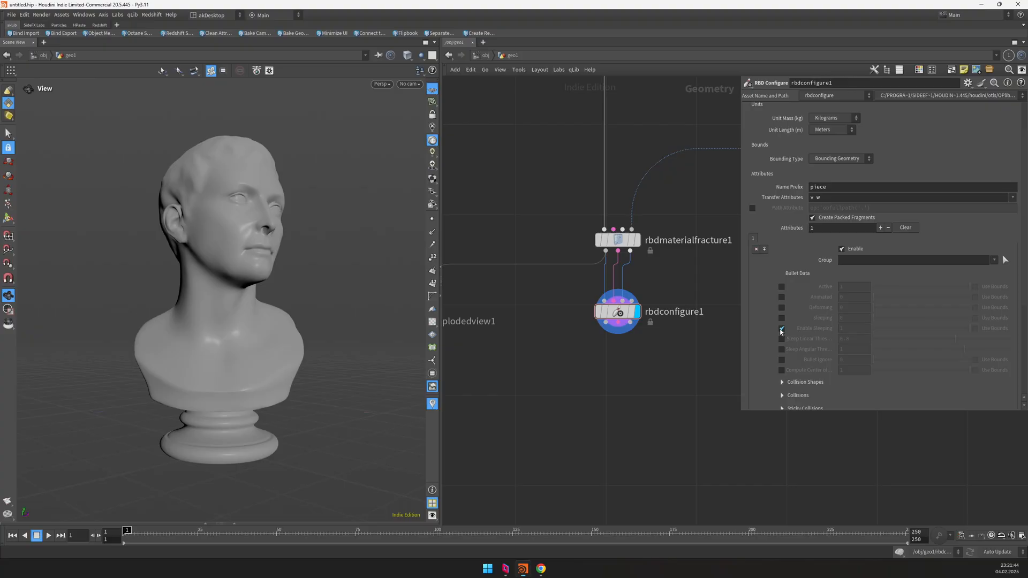
click(853, 328)
text(0)
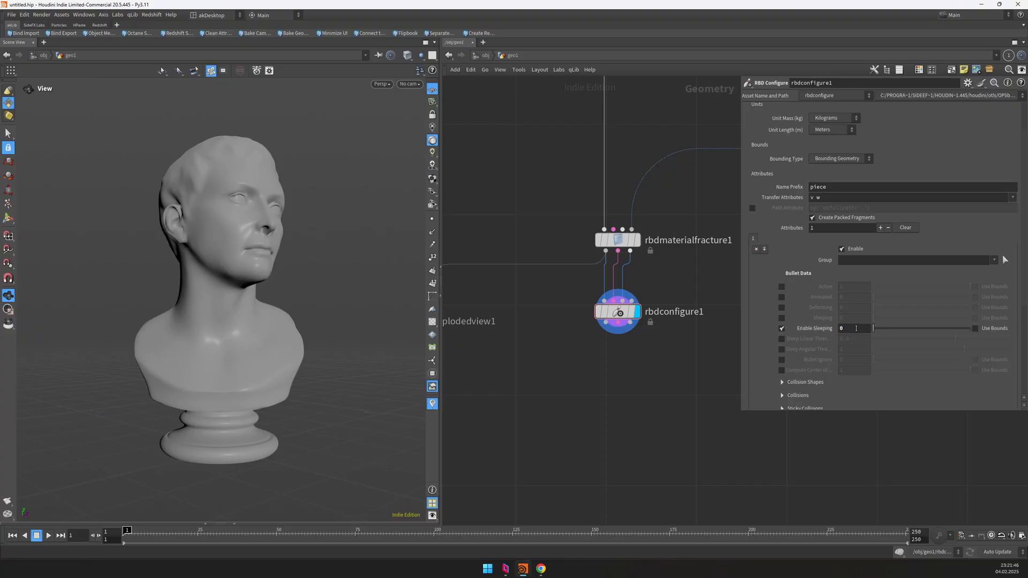
- Set the RBD Configure node's pin constraint type to Soft
scroll(801, 306, down, 2)
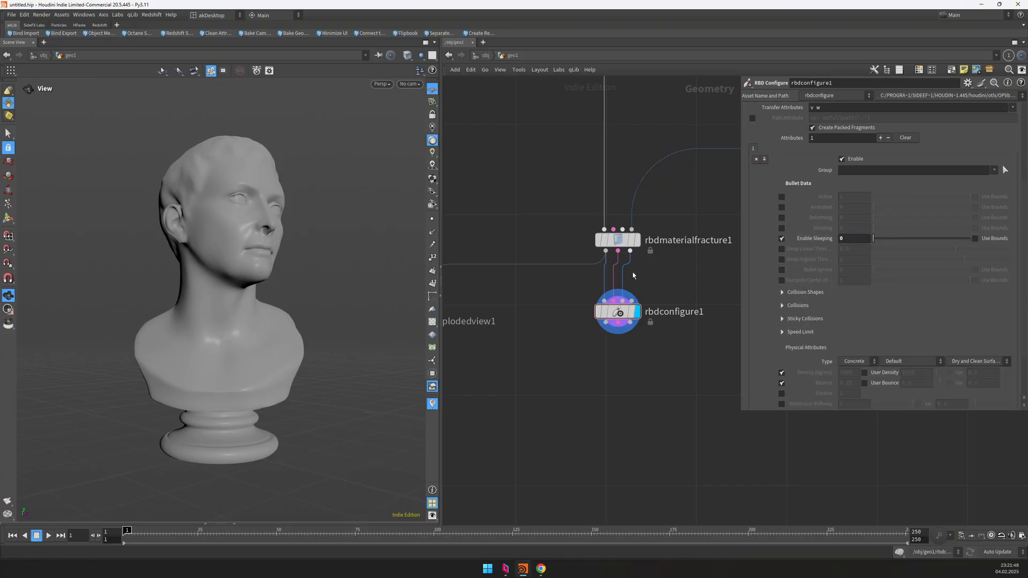
scroll(950, 312, down, 2)
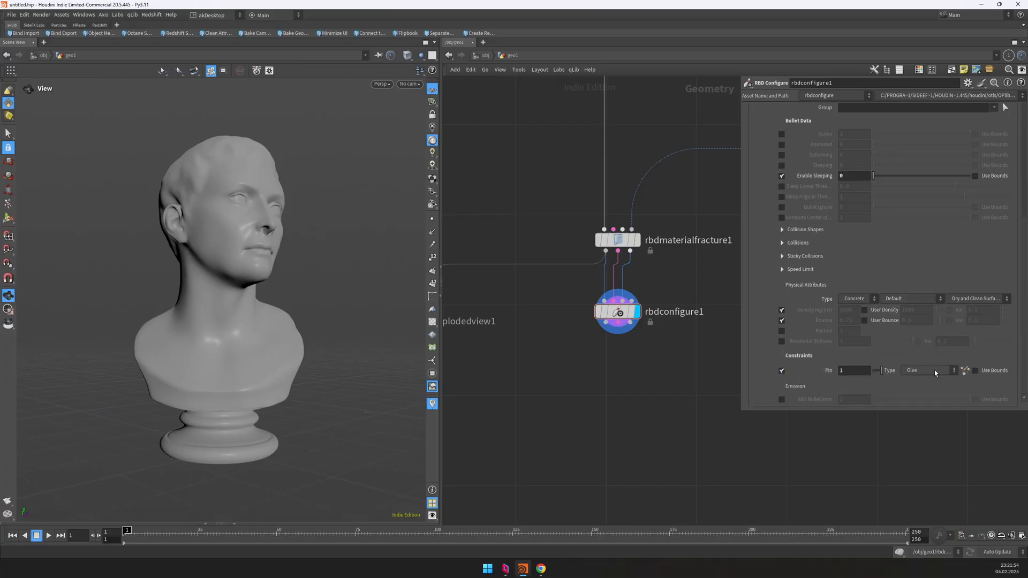
click(935, 372)
click(914, 390)
- Add an RBD Constraint Properties node below RBD Configure, wire all three streams into it and display it
key(Tab)
text(rbd)
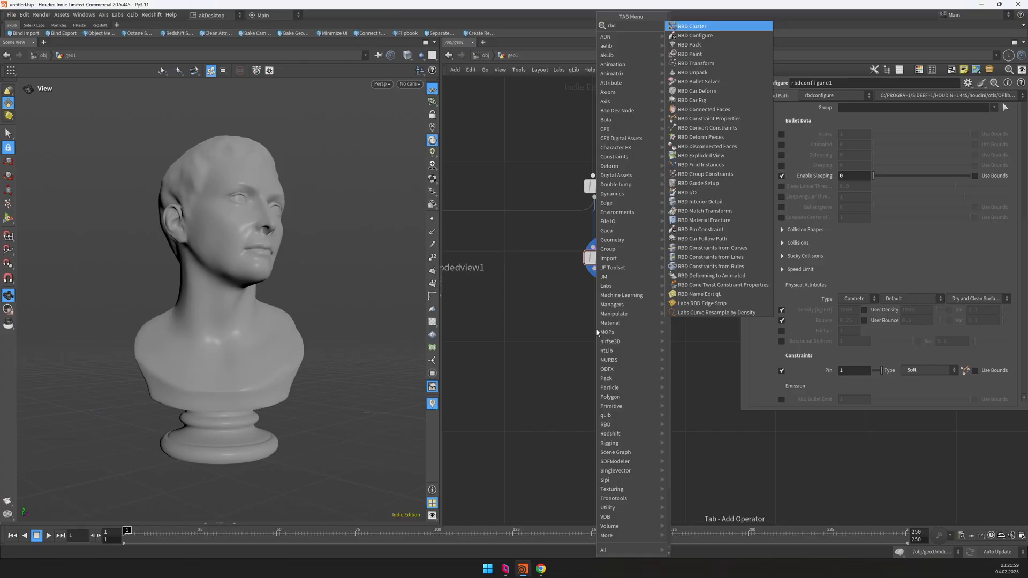
text(conpr)
key(Return)
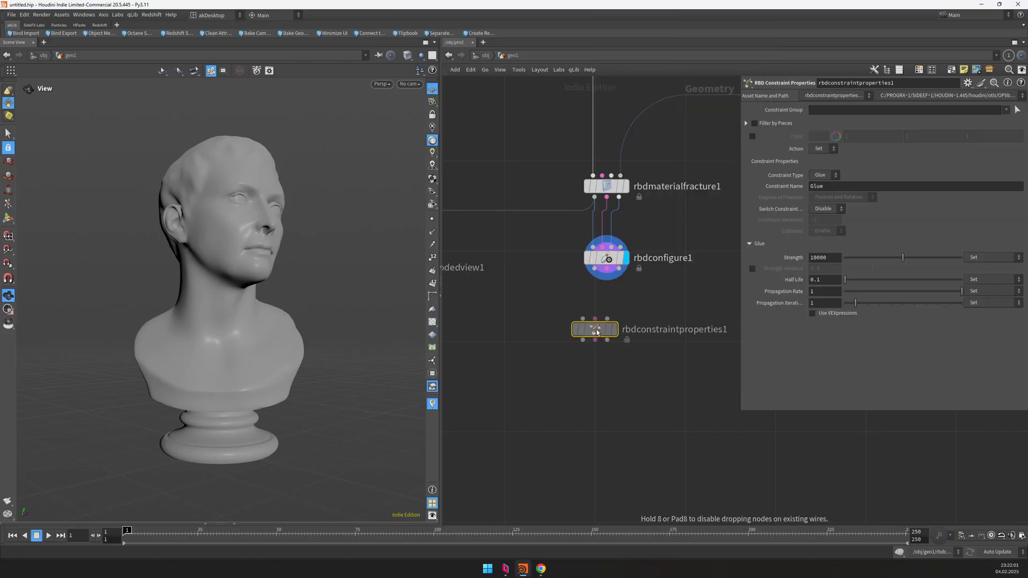
click(606, 330)
click(594, 319)
click(606, 319)
click(618, 319)
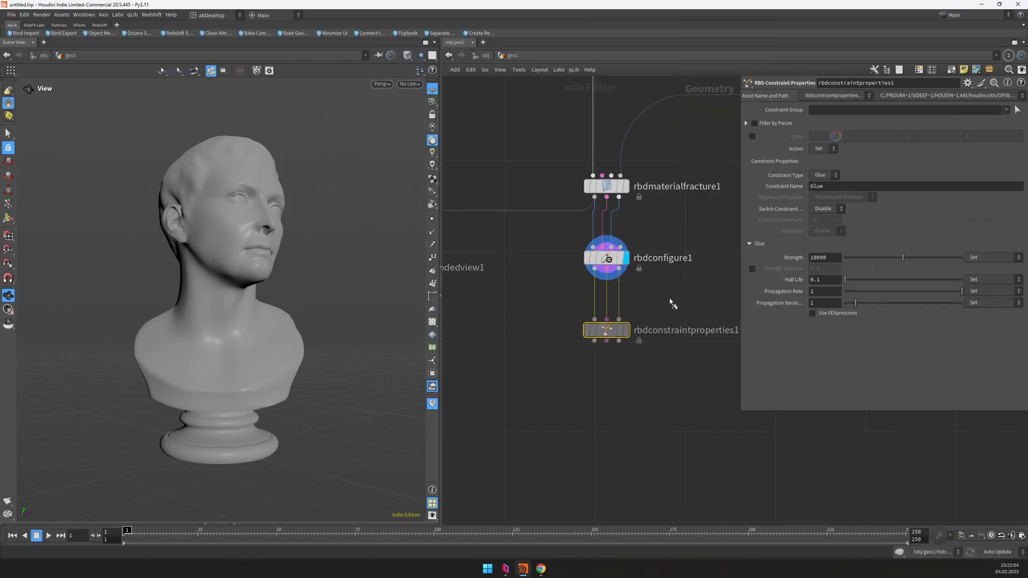
click(625, 329)
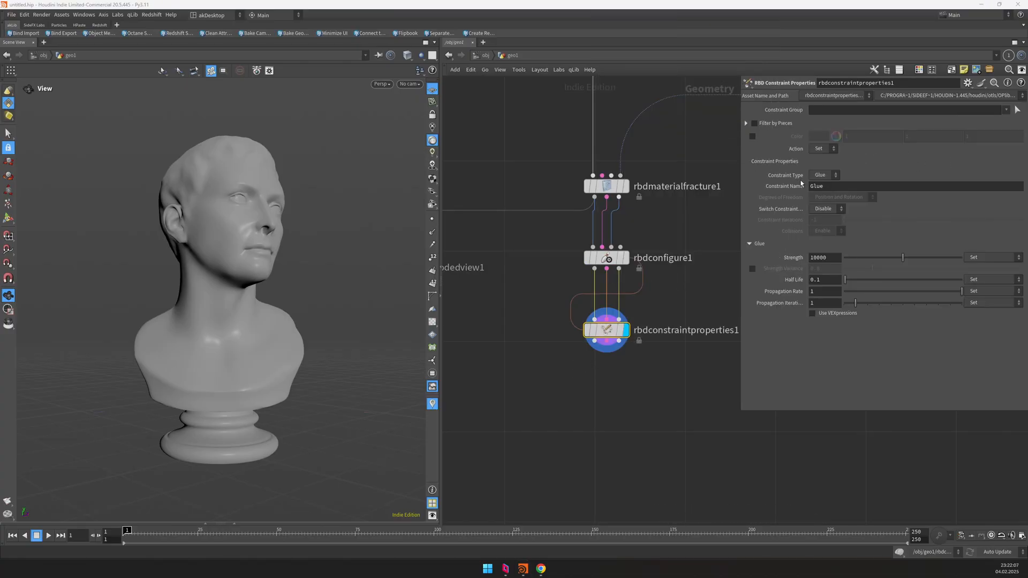
- Set the RBD Constraint Properties node's Constraint Type to Soft with a Stiffness of 0.15
click(824, 175)
click(820, 185)
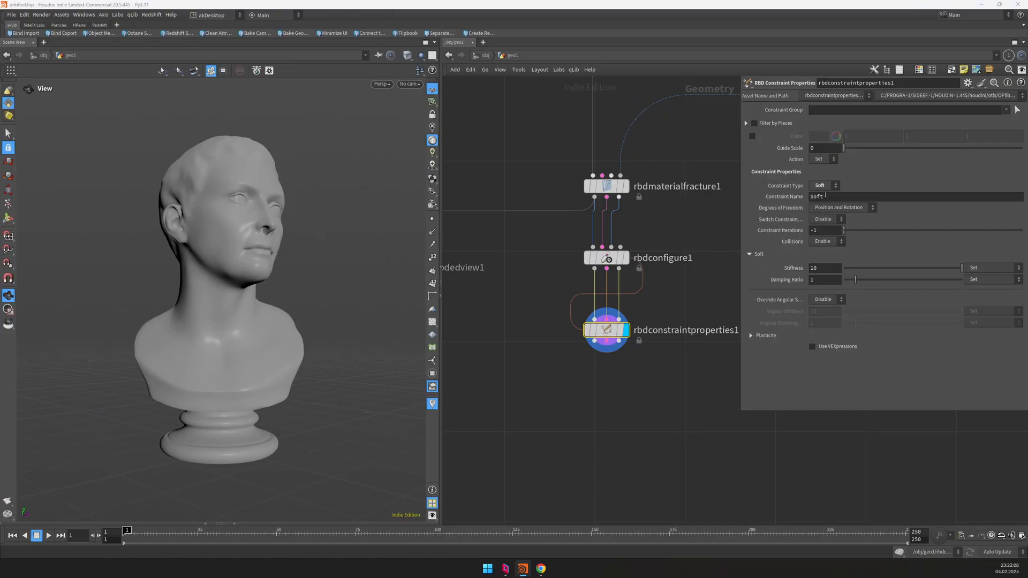
double_click(825, 270)
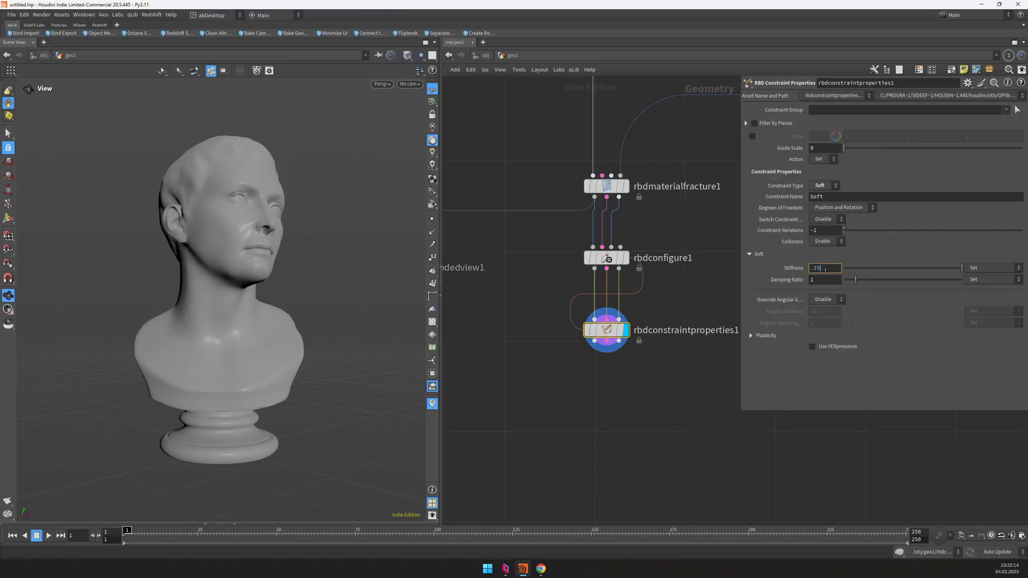
key(Return)
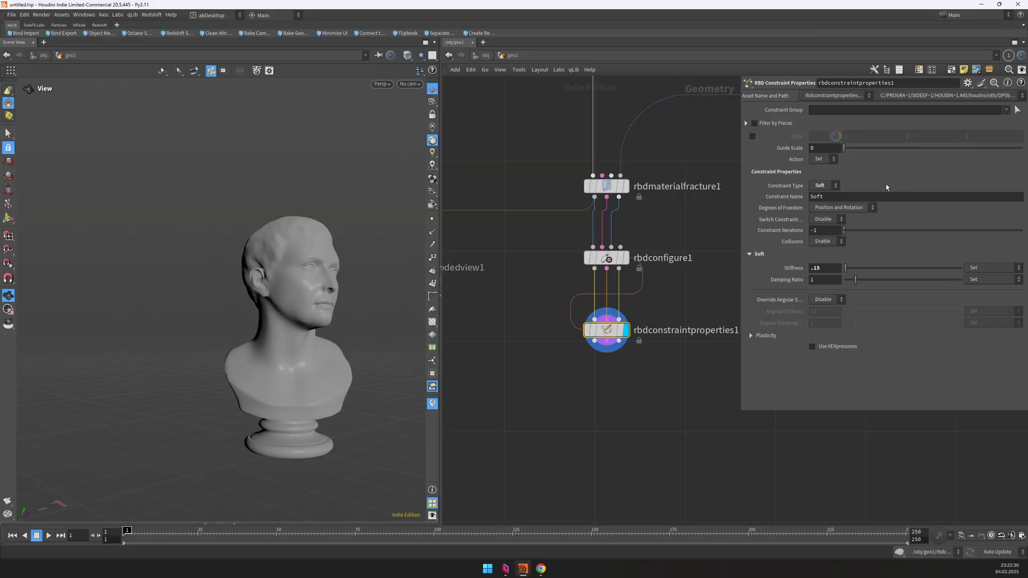
- Add an RBD Bullet Solver below RBD Constraint Properties, connect the three streams to it and display it
drag(234, 239, 291, 239)
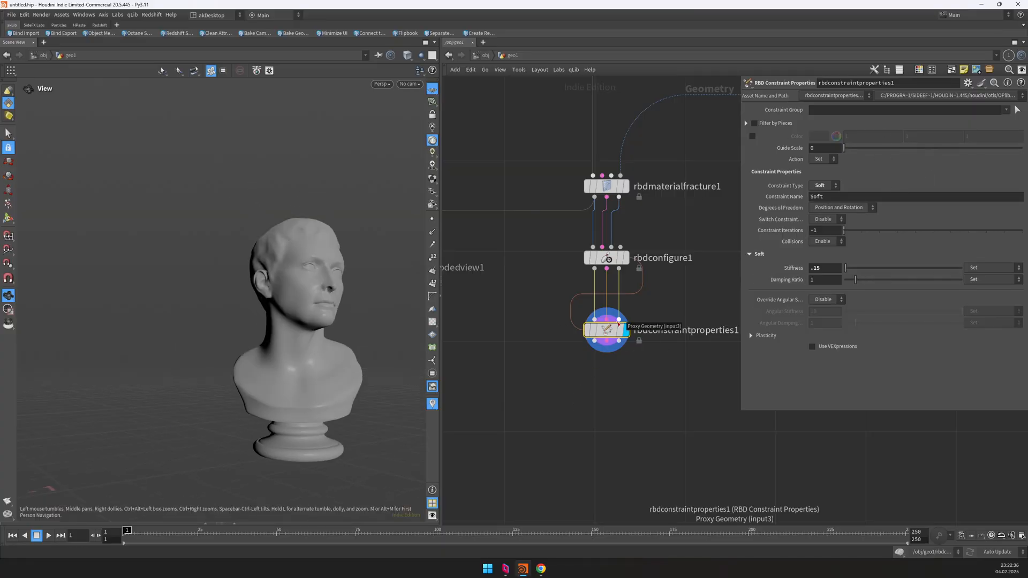
scroll(624, 401, down, 3)
key(Tab)
text(rbdsol)
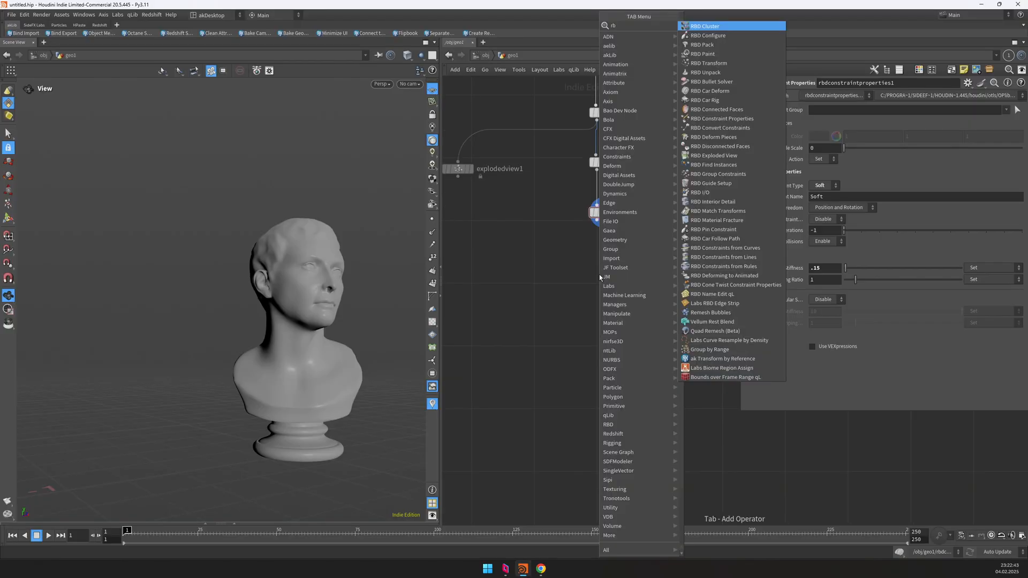
key(Return)
click(598, 274)
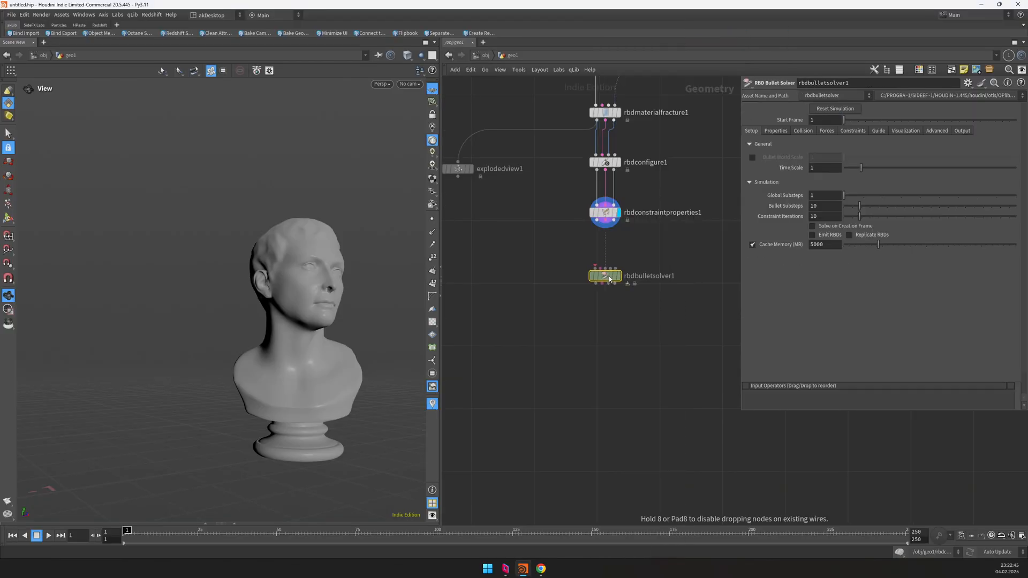
scroll(605, 225, up, 2)
click(605, 222)
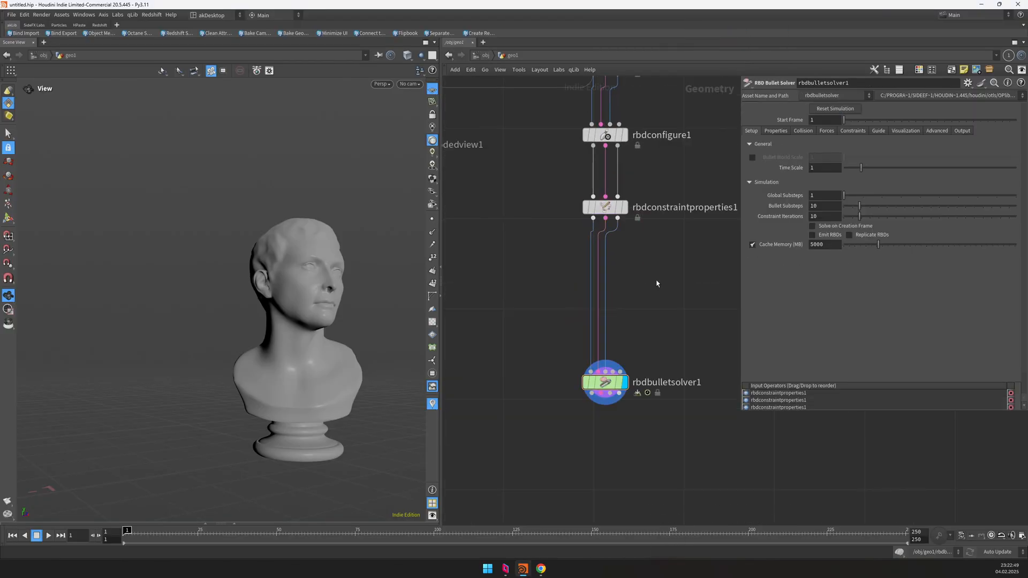
- Cut the proxy geometry wire between RBD Constraint Properties and the RBD Bullet Solver
scroll(605, 227, up, 3)
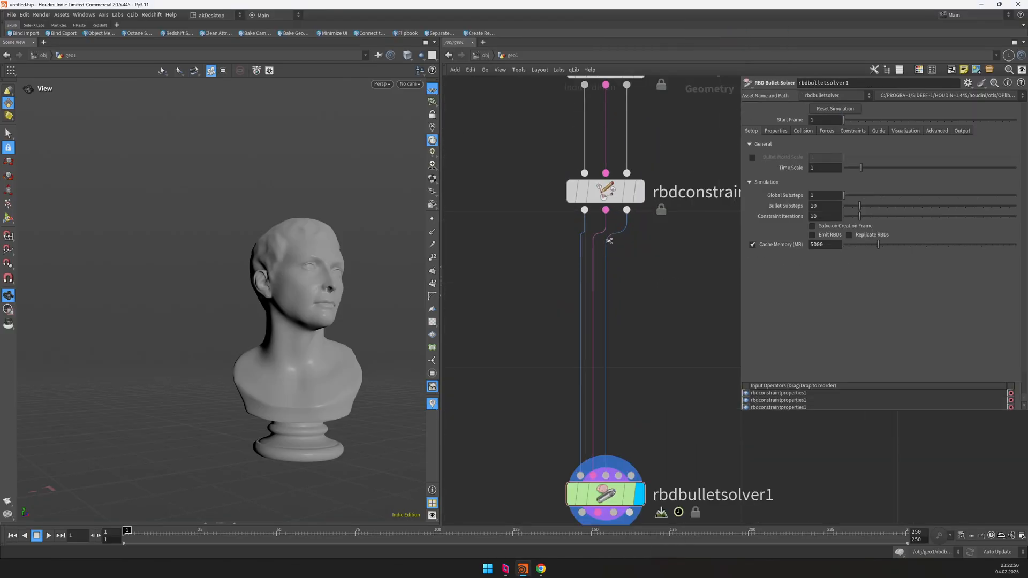
key(y)
drag(606, 229, 625, 258)
scroll(660, 284, down, 3)
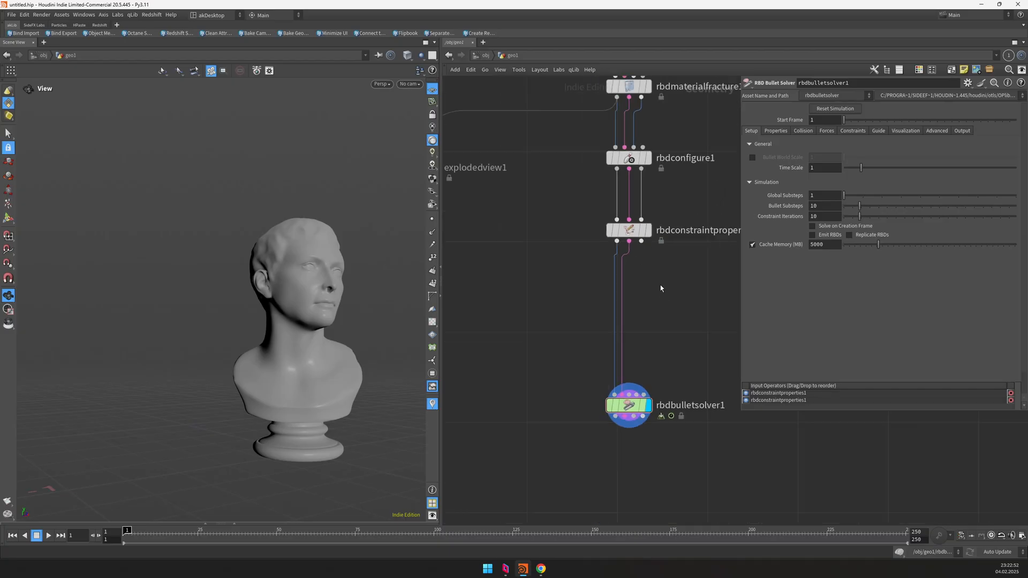
mouse_move(639, 250)
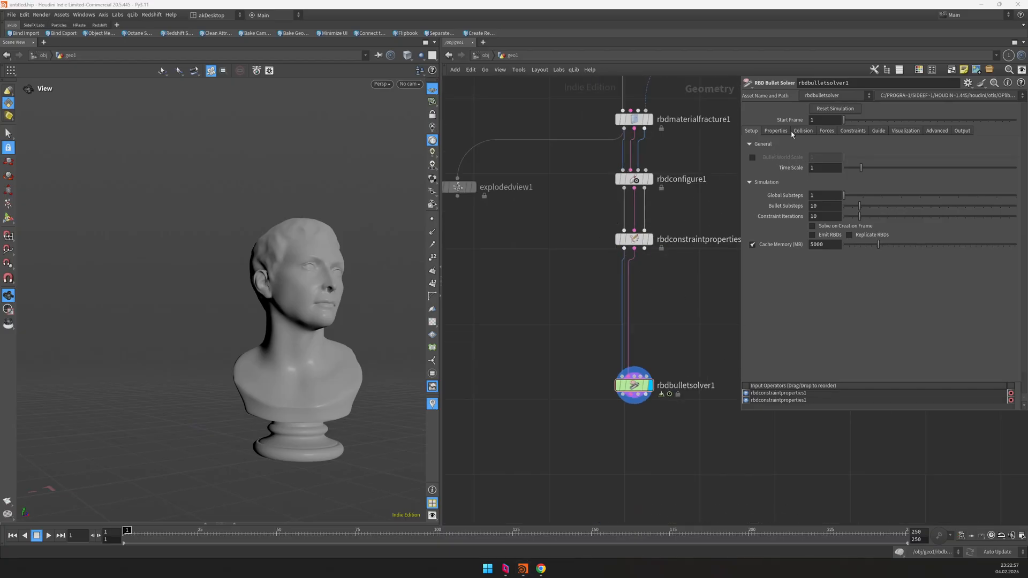
- Set the bullet solver's Ground Type to Ground Plane and adjust its Forces settings
click(805, 132)
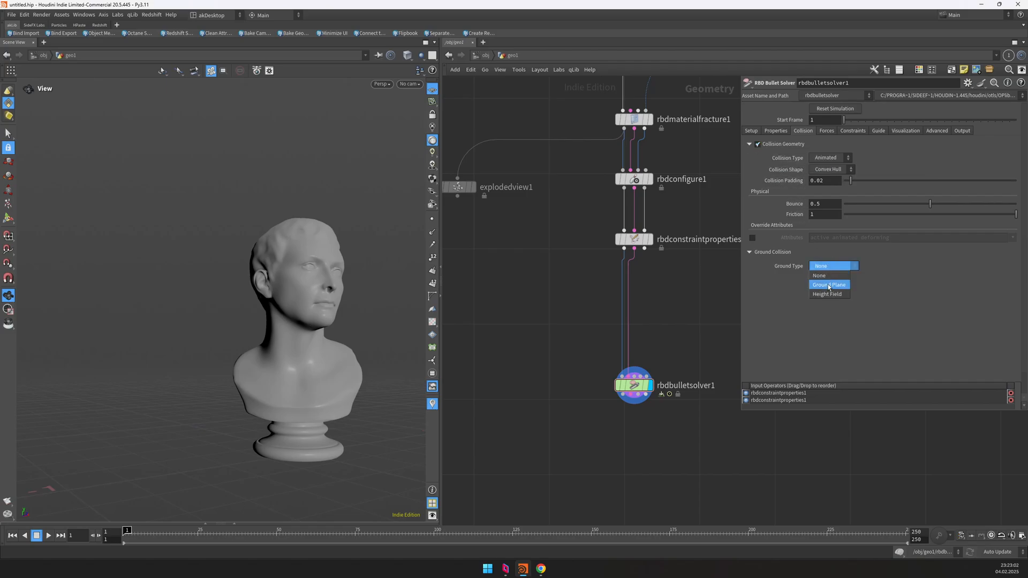
click(829, 285)
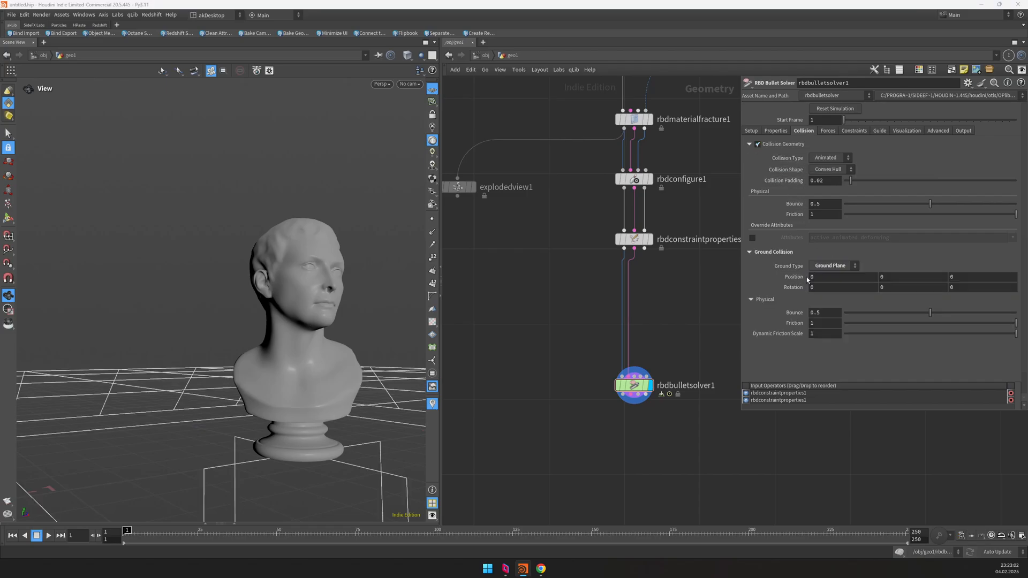
click(826, 131)
click(753, 132)
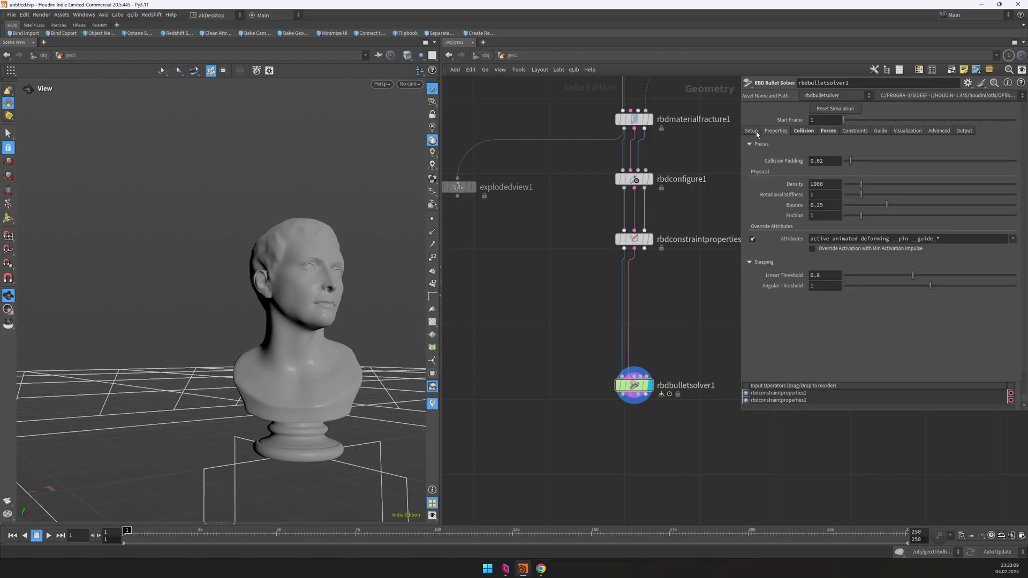
click(755, 134)
- Play the bullet simulation, return to frame 1 and inspect the bust on the ground plane
middle_drag(688, 311, 634, 270)
scroll(633, 271, down, 1)
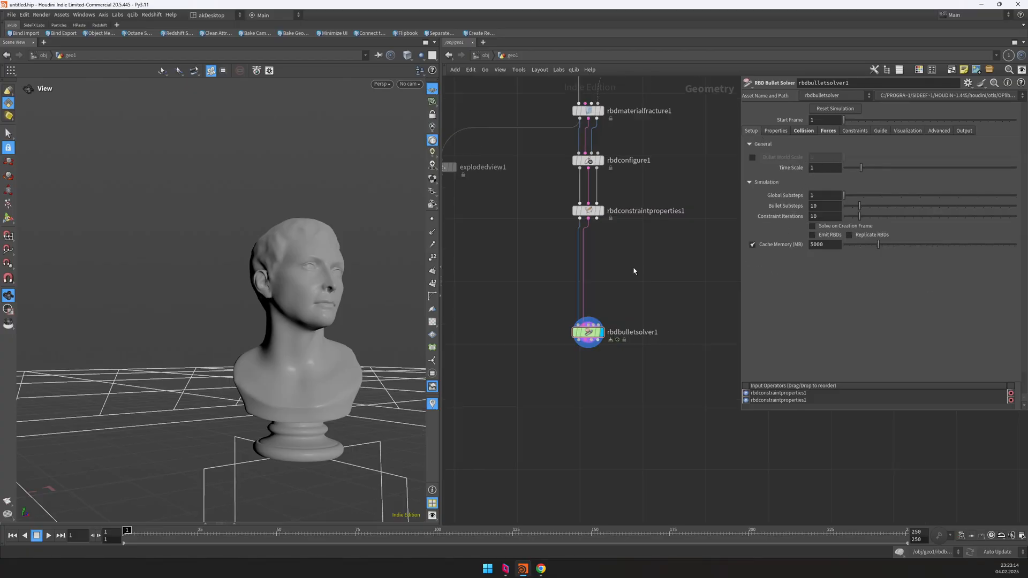
key(Up)
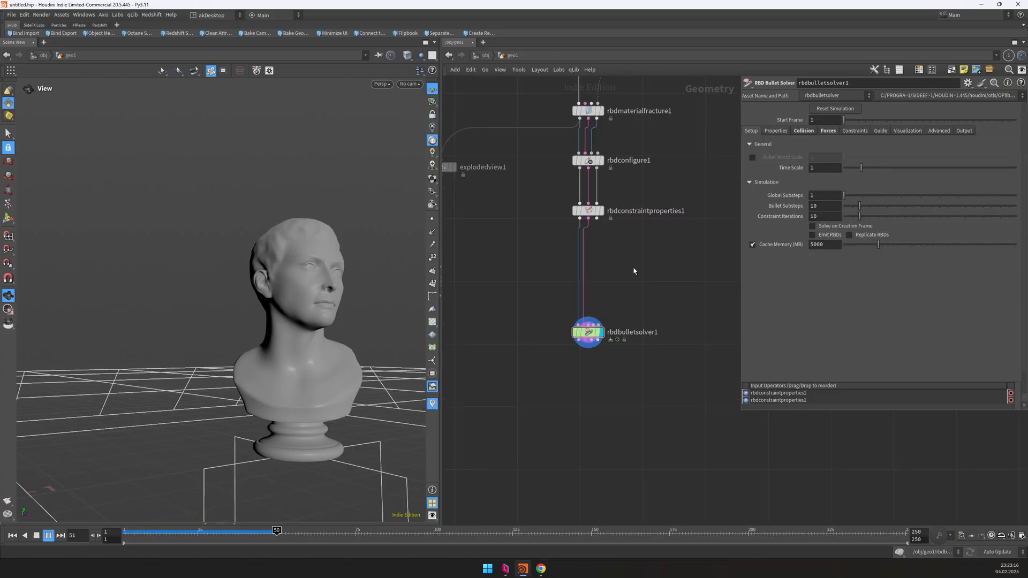
key(Up)
key(ctrl+Up)
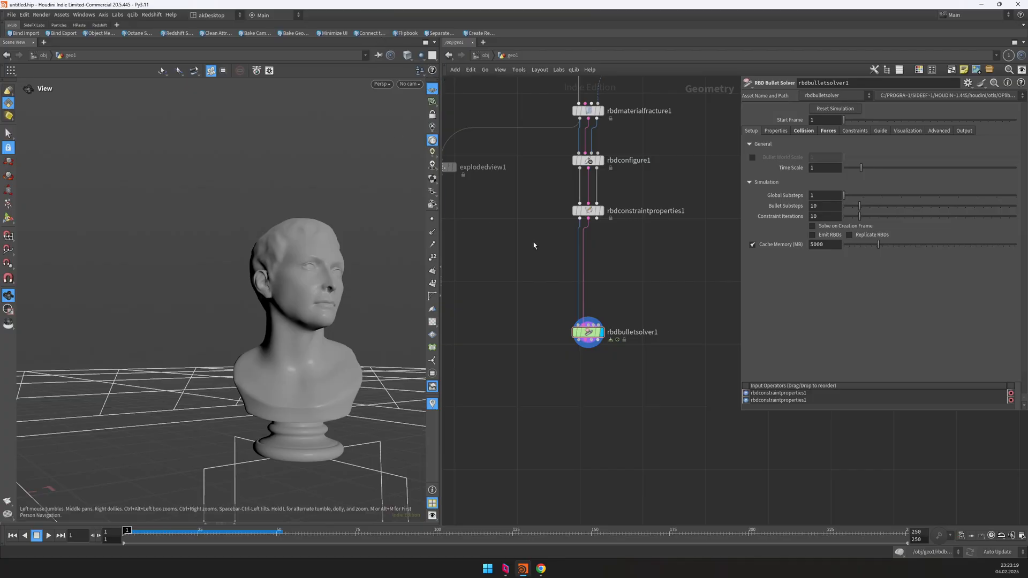
drag(371, 324, 265, 247)
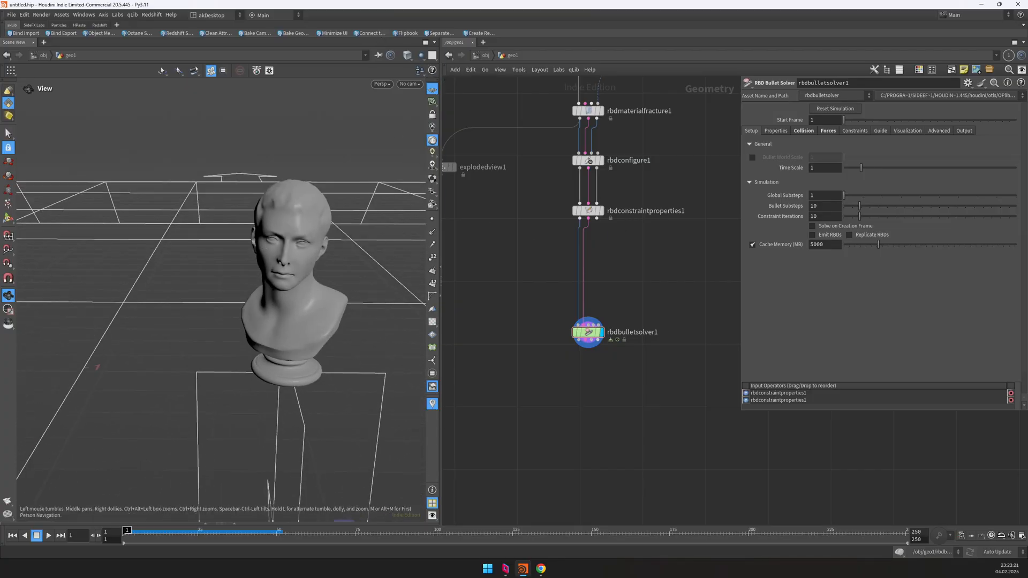
- Insert an Attribute Randomize node on the geometry wire between RBD Constraint Properties and the bullet solver, offset beside the chain
key(Tab)
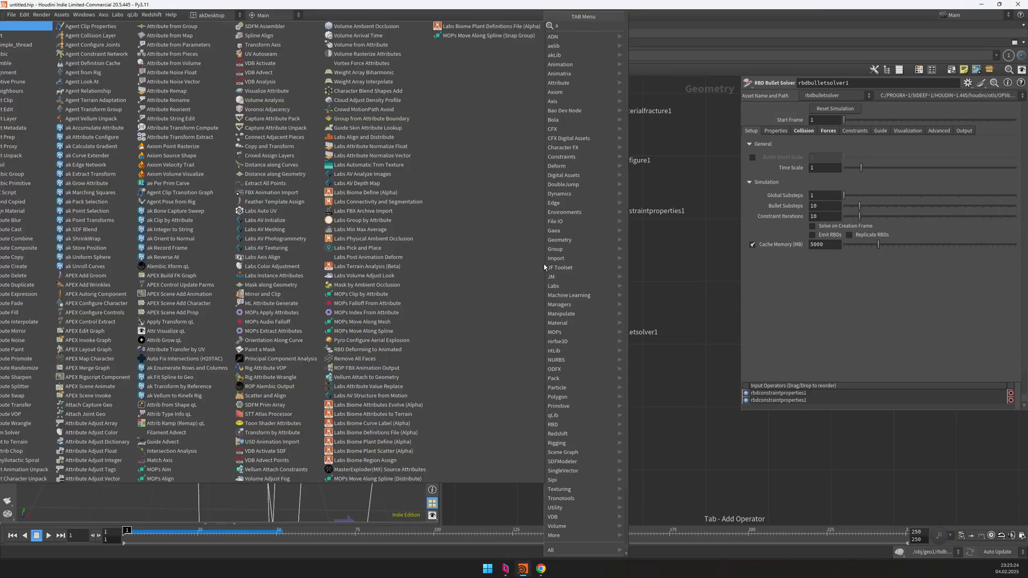
text(attra)
key(Return)
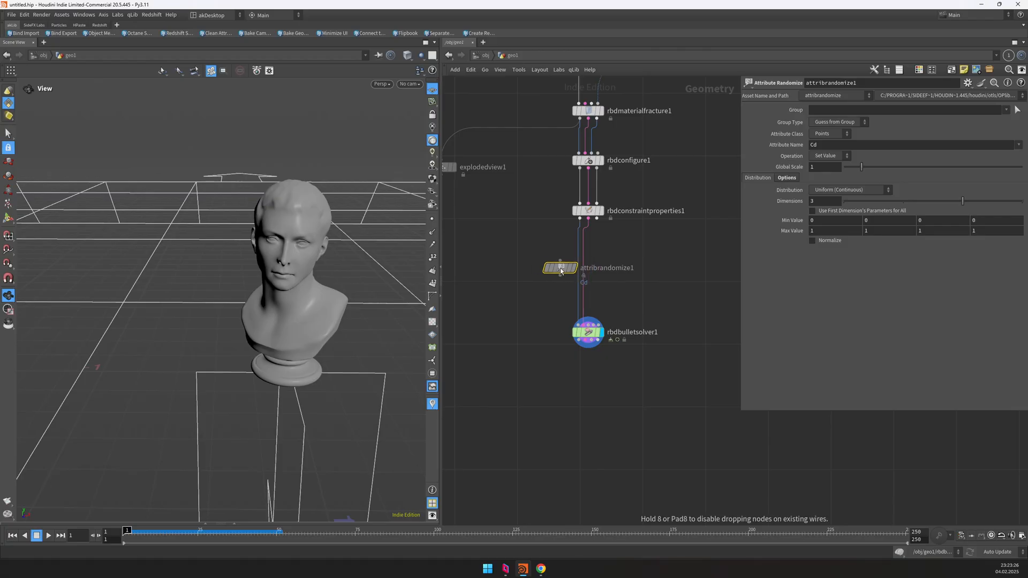
click(571, 266)
drag(573, 265, 524, 256)
- Set the Attribute Randomize node's Attribute Name to v and its Operation to Add Value
double_click(835, 145)
text(v)
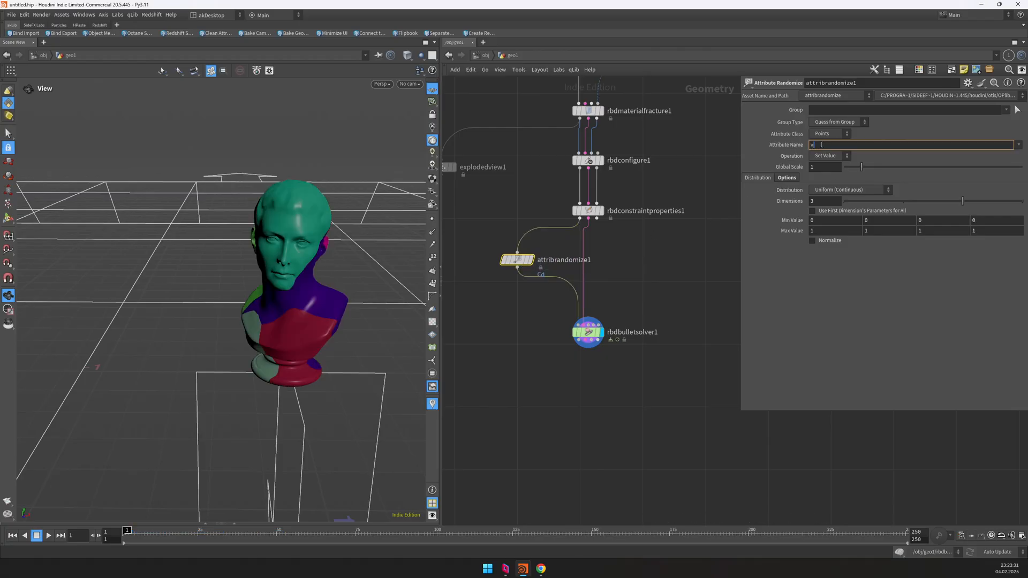
key(Return)
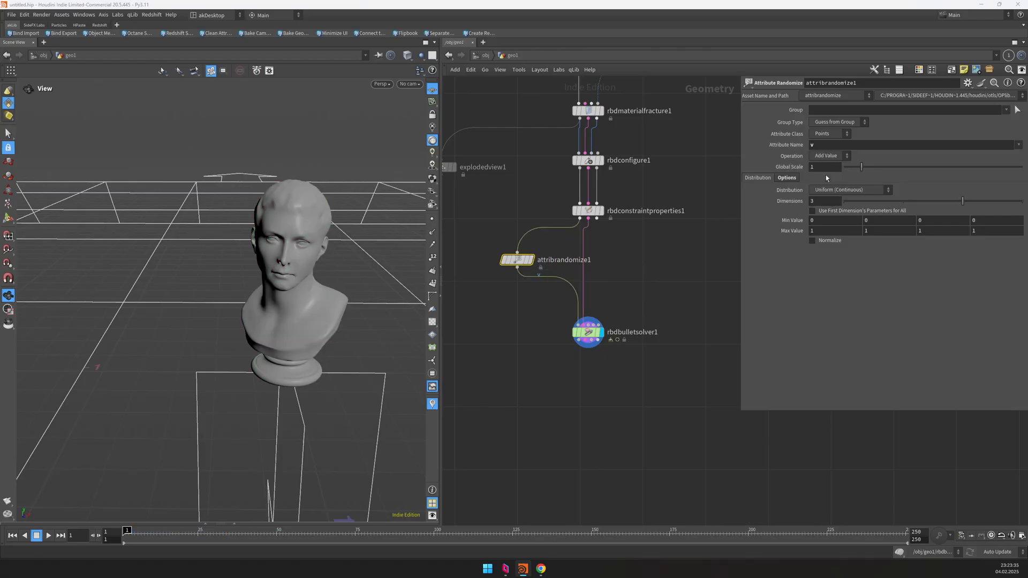
drag(827, 156, 824, 164)
- Set the velocity randomization's Distribution to Direction or Orientation and its Global Seed to 374
click(836, 191)
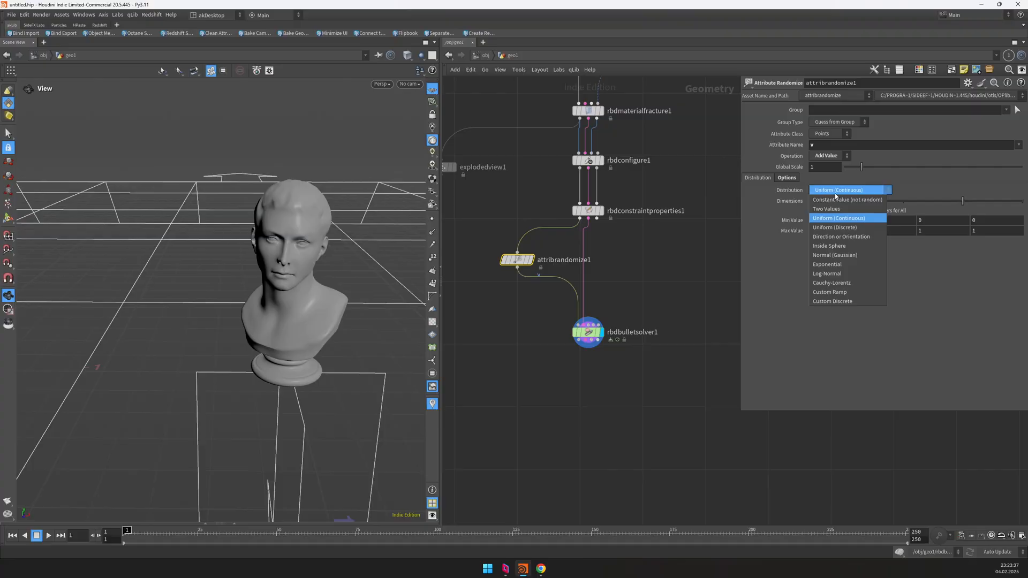
click(838, 237)
click(786, 178)
middle_drag(463, 321, 515, 318)
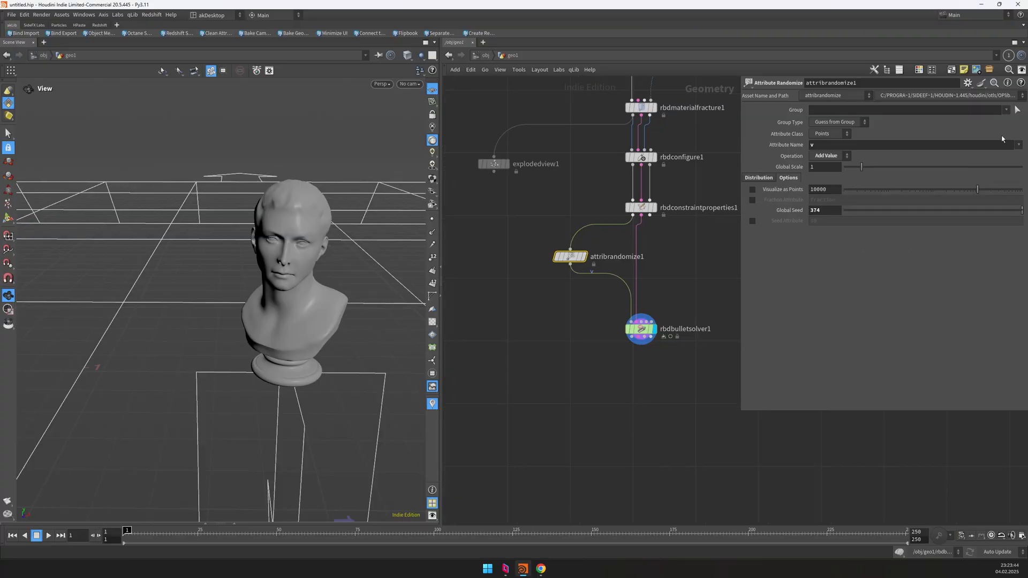
key(Tab)
key(Escape)
- Insert a second Attribute Randomize node between attribrandomize1 and the bullet solver and set its Attribute Name to w
drag(225, 289, 221, 272)
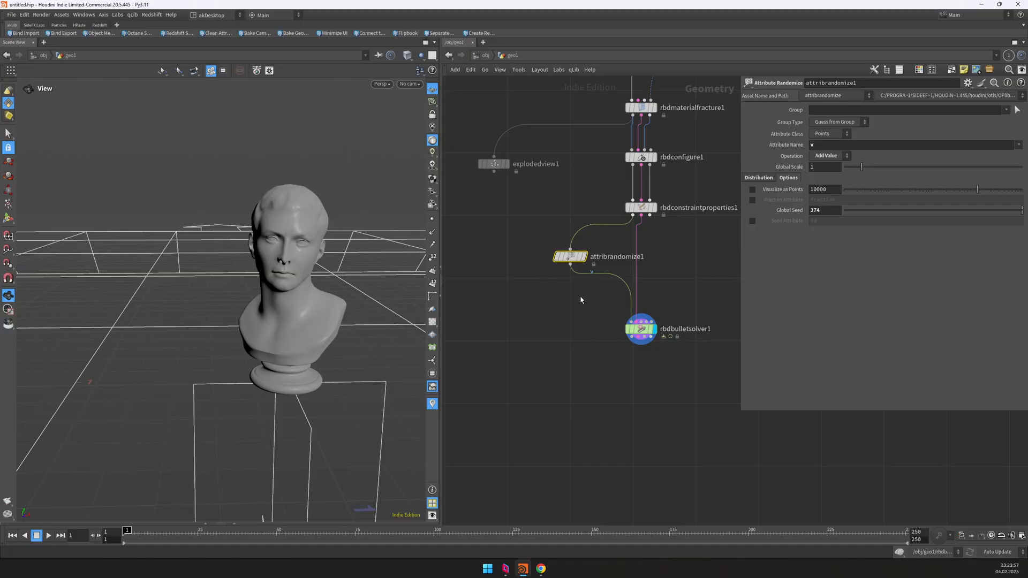
key(Tab)
text(attran)
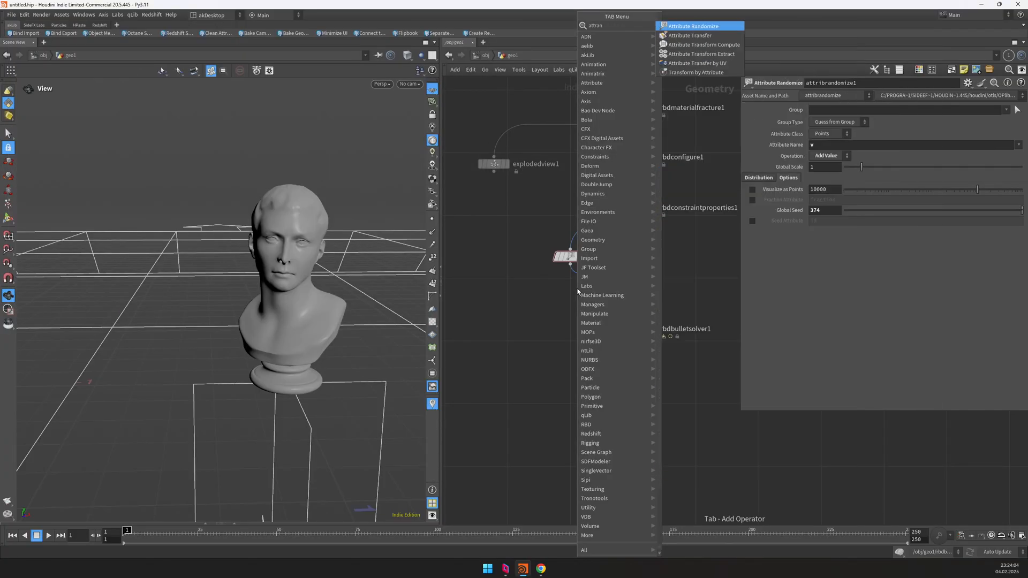
key(Return)
click(574, 291)
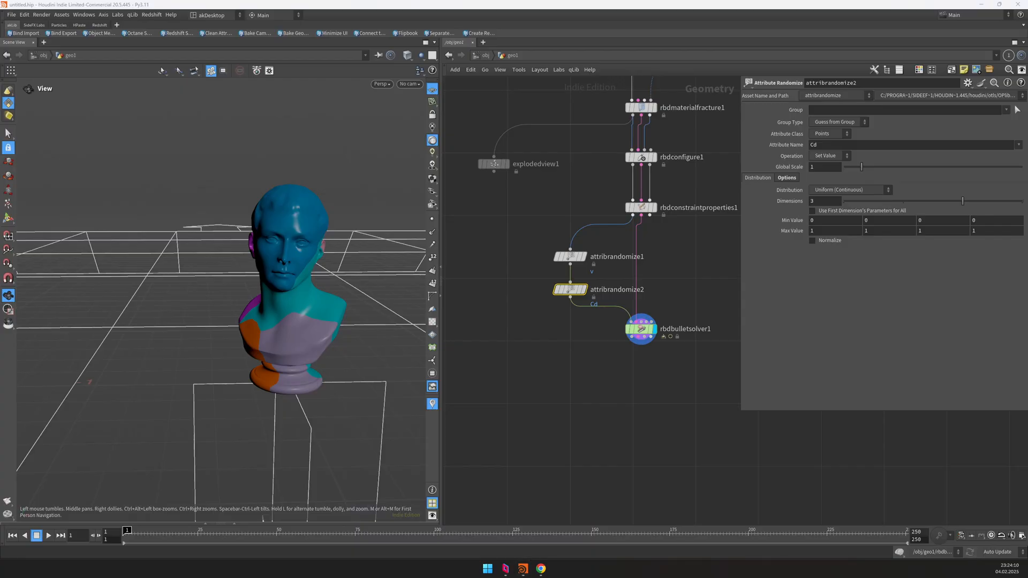
click(843, 145)
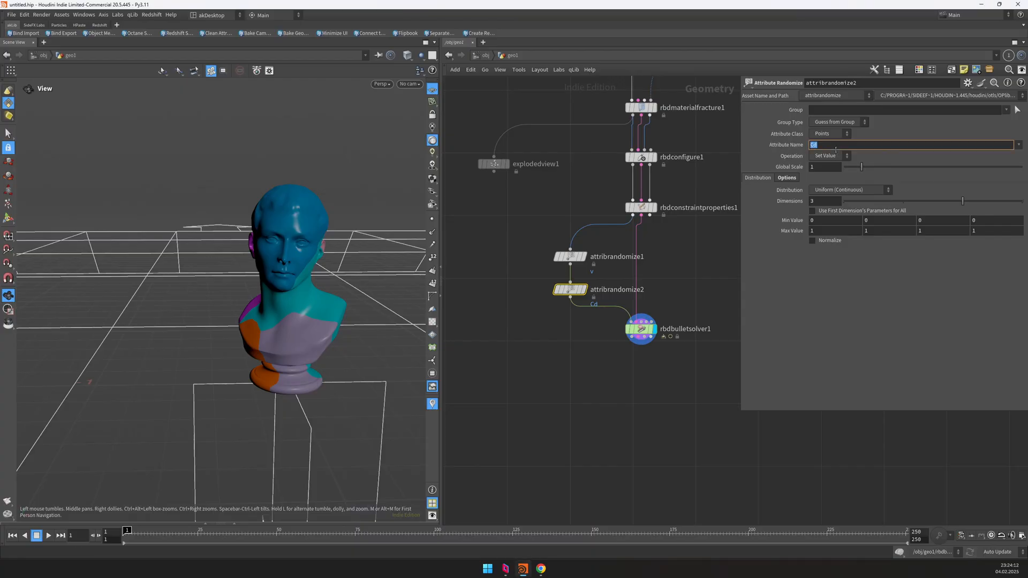
text(w)
key(Return)
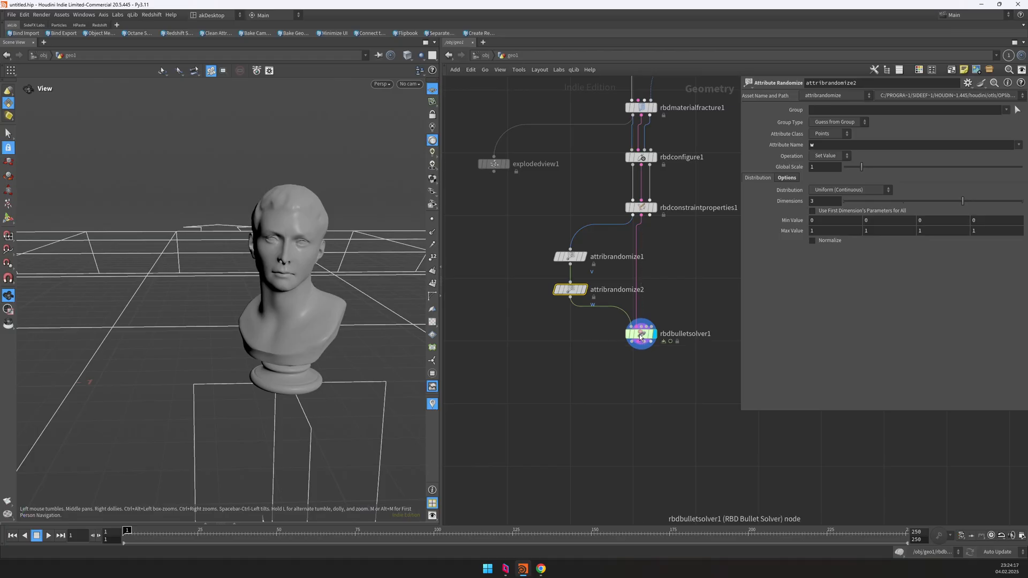
- Set the w randomization's Distribution to Direction or Orientation, its Dimensions to 4 and its Global Scale to 4
scroll(649, 315, up, 2)
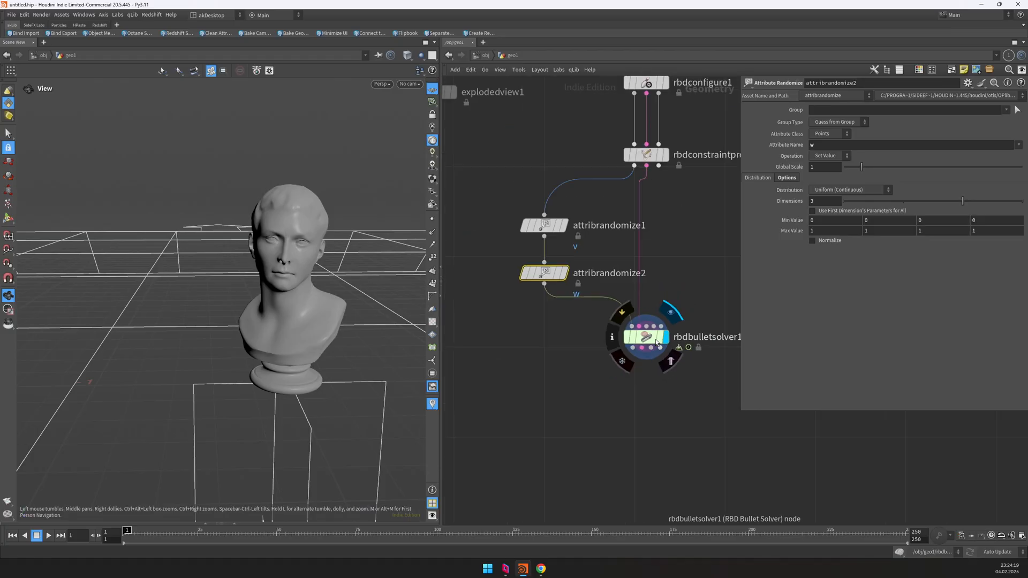
click(849, 189)
click(840, 272)
drag(821, 201, 806, 201)
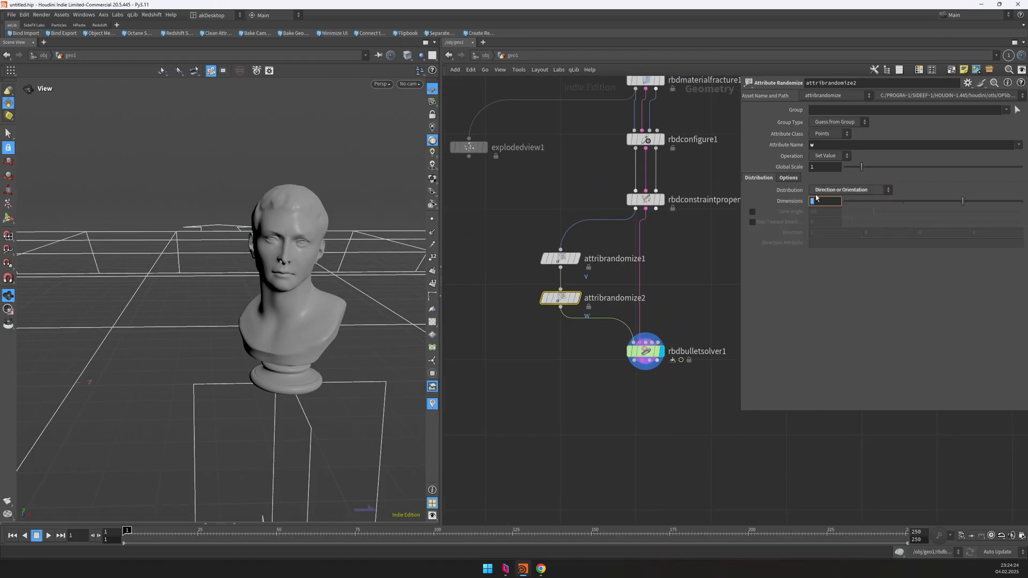
text(4)
key(Return)
drag(825, 168, 808, 171)
text(4)
key(Return)
- Select the bullet solver, play the simulation, inspect the drifting bust pieces from several angles and return to frame 1
drag(720, 291, 590, 389)
drag(590, 389, 590, 390)
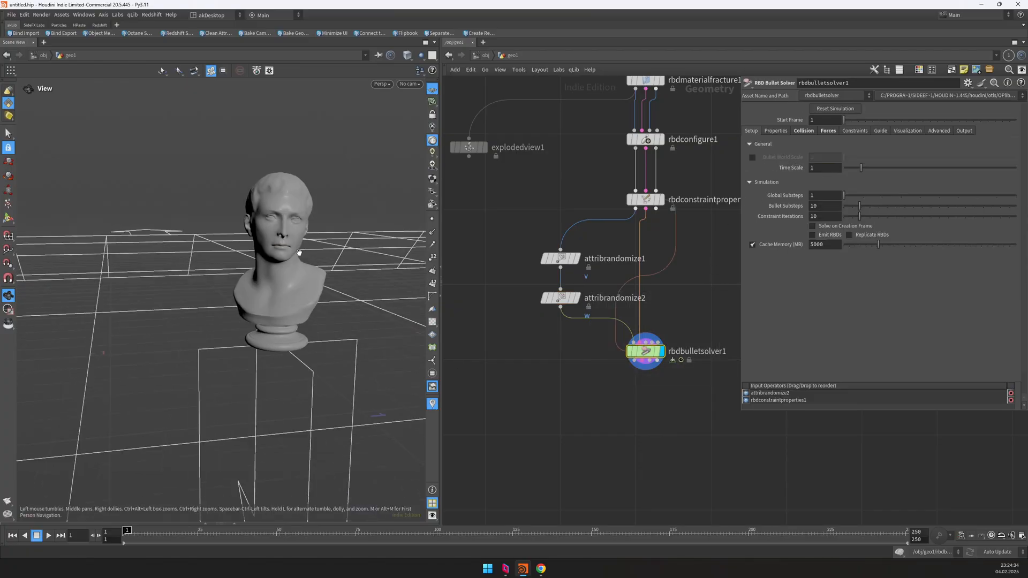
key(Up)
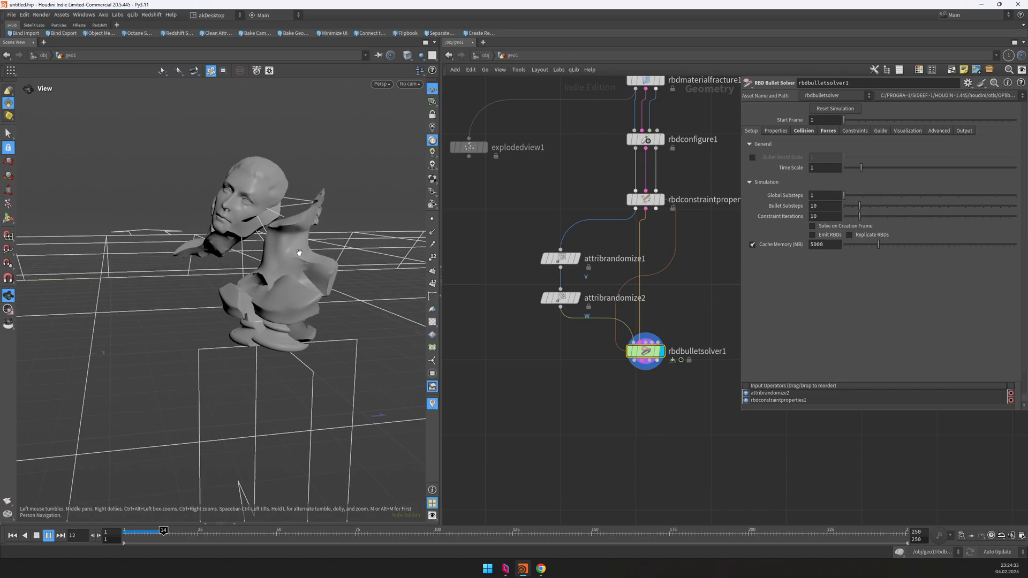
drag(297, 252, 317, 229)
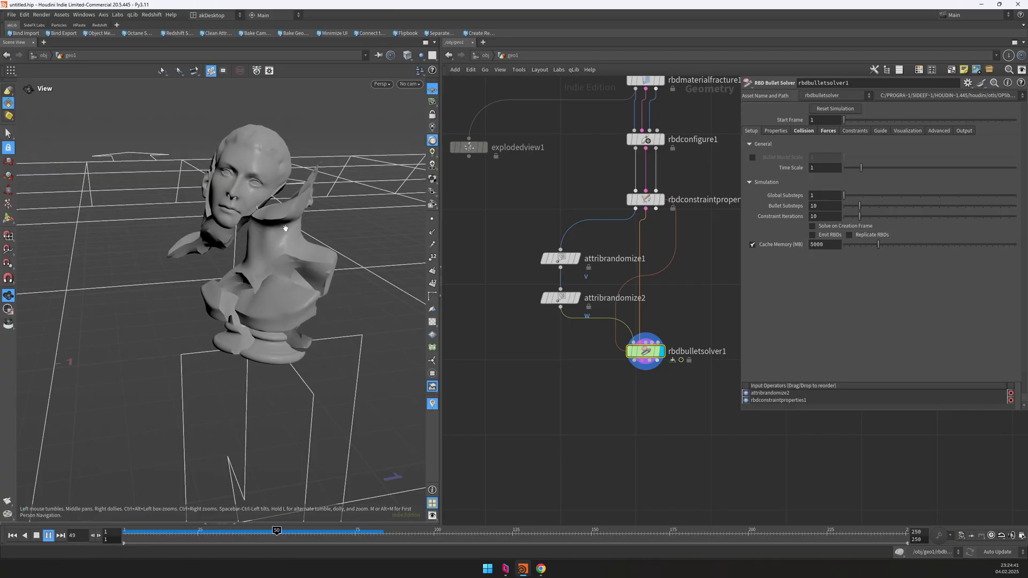
drag(285, 229, 292, 229)
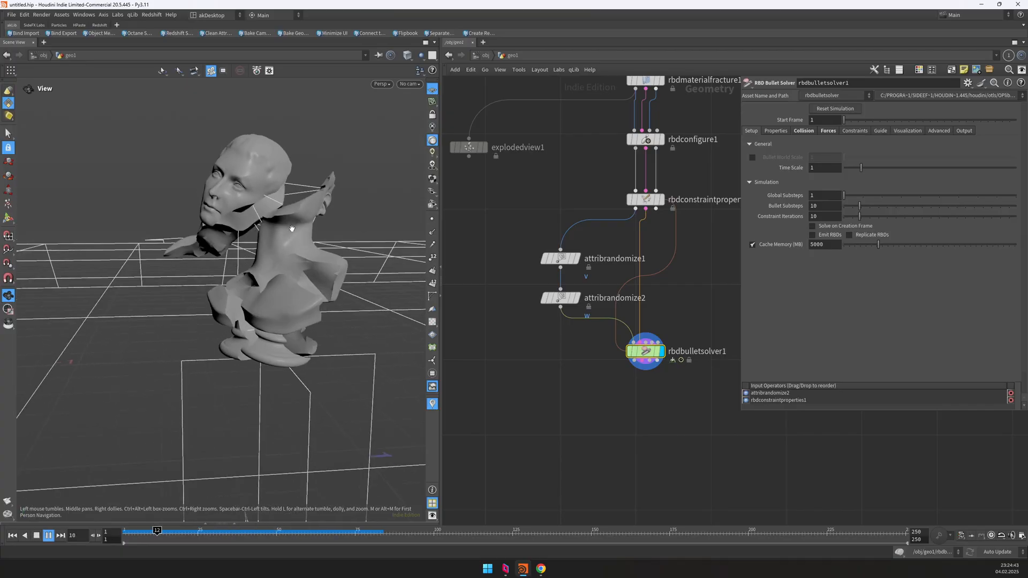
key(ctrl+Up)
- Test the simulation with the RBD Configure node's Pin constraint disabled, return to frame 1 and re-enable the constraint
drag(699, 227, 591, 191)
middle_drag(592, 191, 575, 226)
click(628, 115)
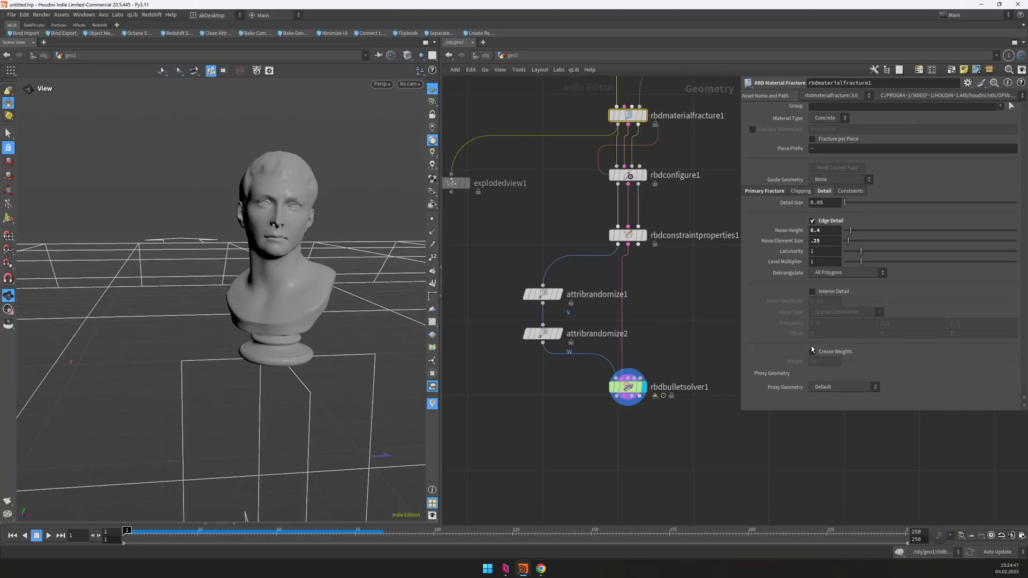
scroll(811, 346, down, 1)
scroll(689, 218, up, 3)
click(583, 145)
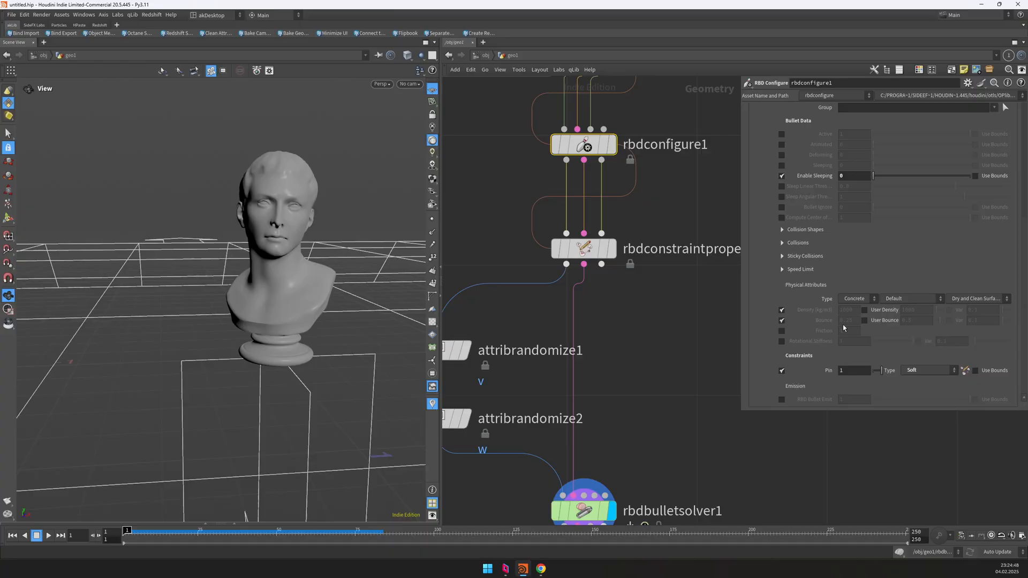
click(782, 370)
scroll(617, 331, down, 3)
key(Up)
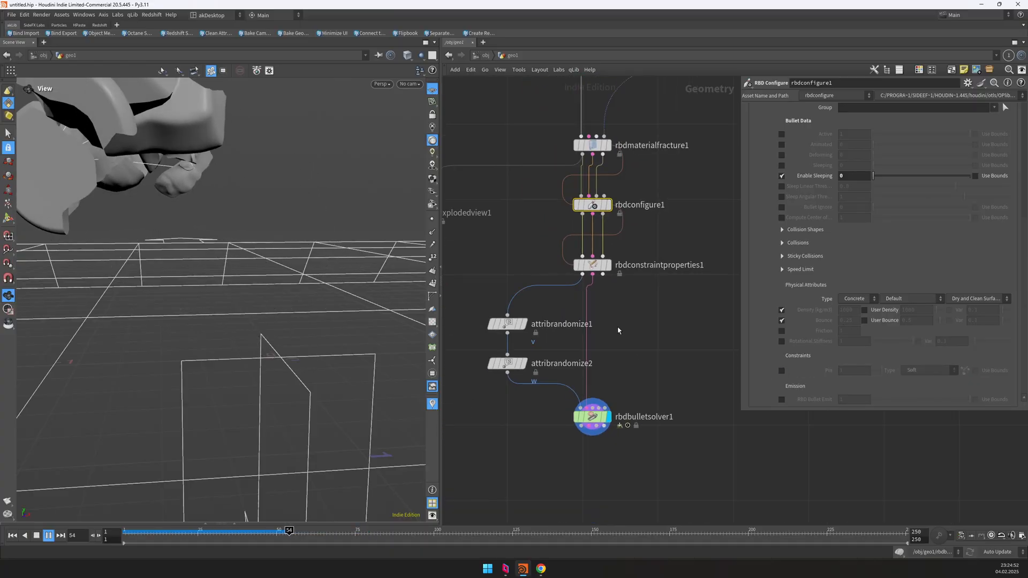
key(ctrl+Up)
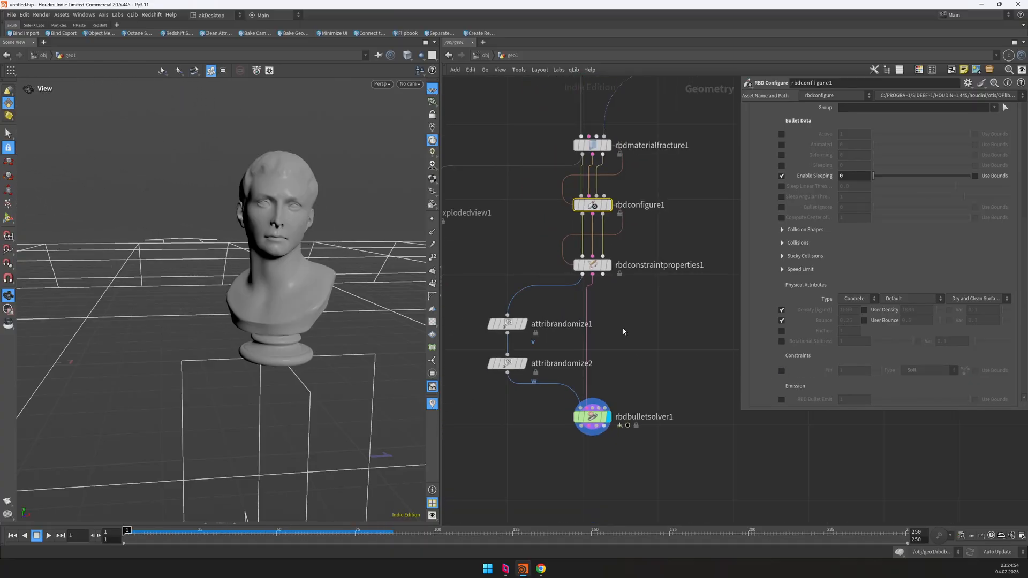
click(782, 371)
- Set the soft constraint's Stiffness to 1 on the RBD Constraint Properties node
drag(647, 294, 512, 245)
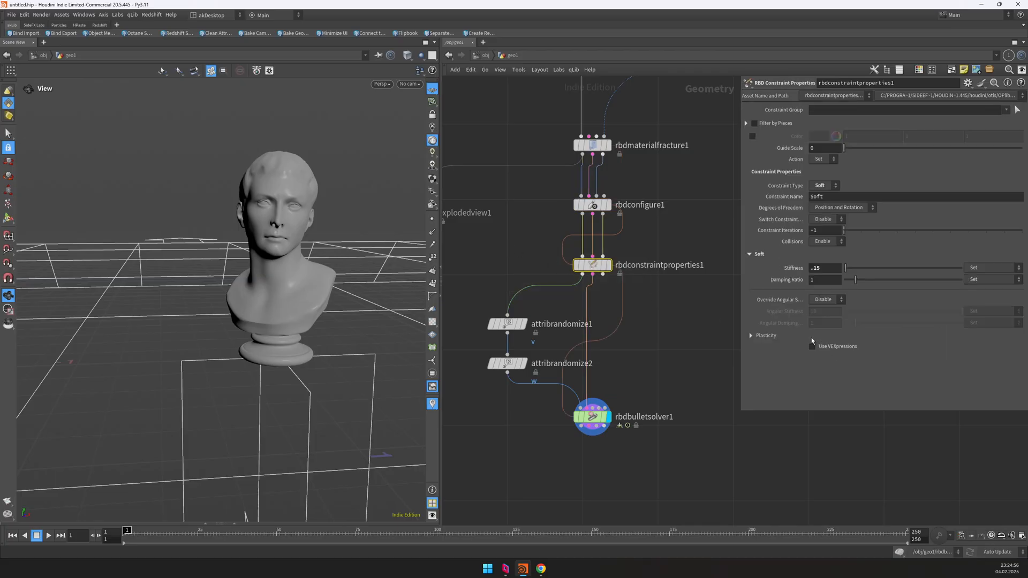
double_click(819, 270)
text(1)
key(Return)
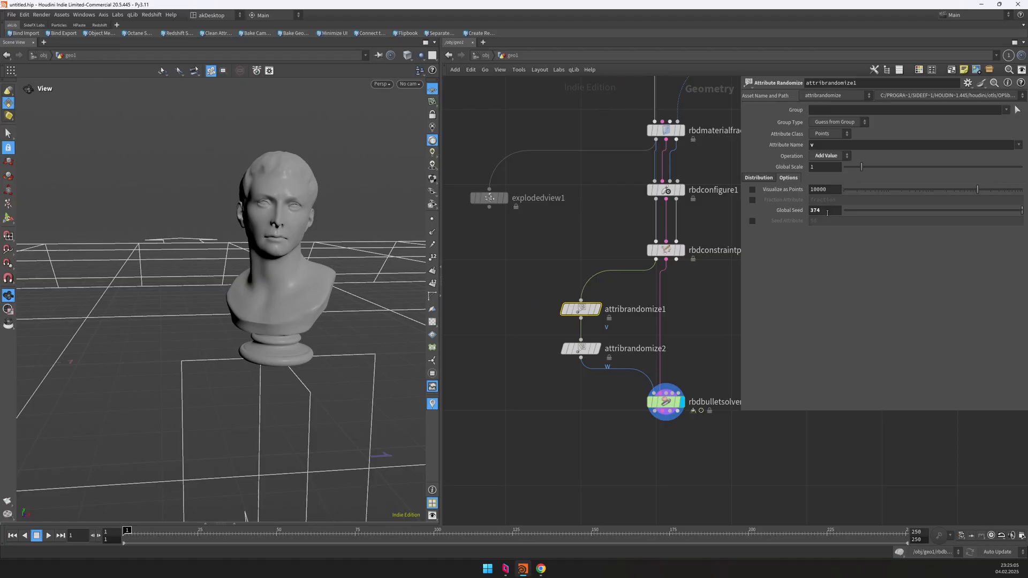
- Try a Global Seed of 1 on the v randomization, play the simulation and return to frame 1
double_click(827, 210)
text(1)
key(Return)
key(Up)
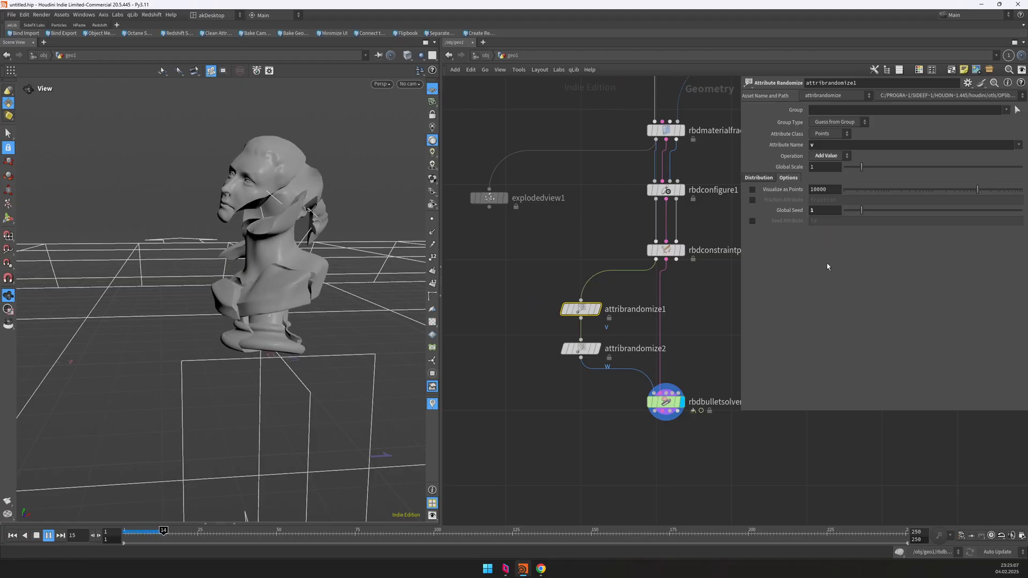
key(ctrl+Up)
- Set the v randomization's Global Seed to 22, play the simulation and return to frame 1
double_click(826, 210)
text(22)
key(Return)
key(Up)
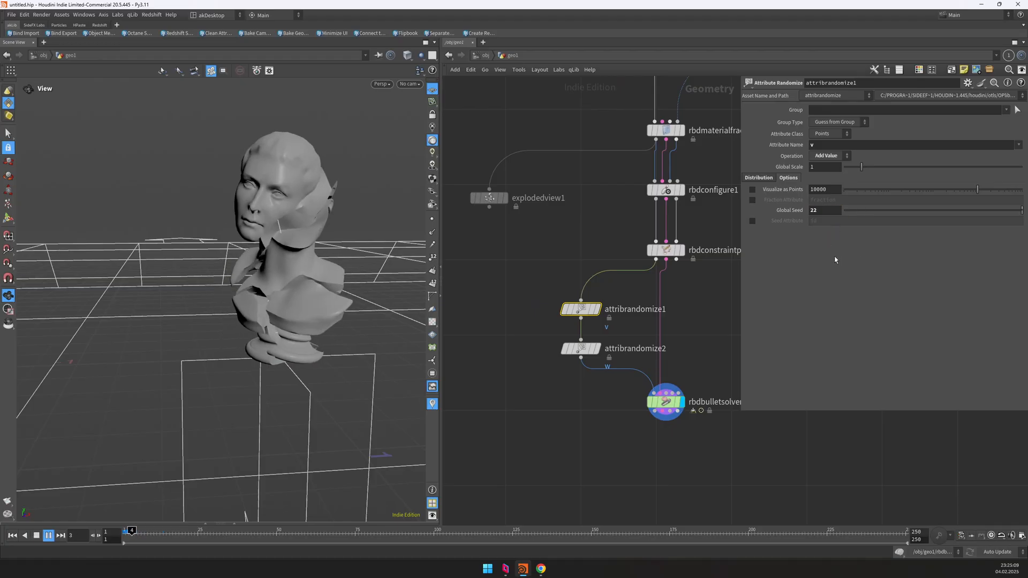
key(ctrl+Up)
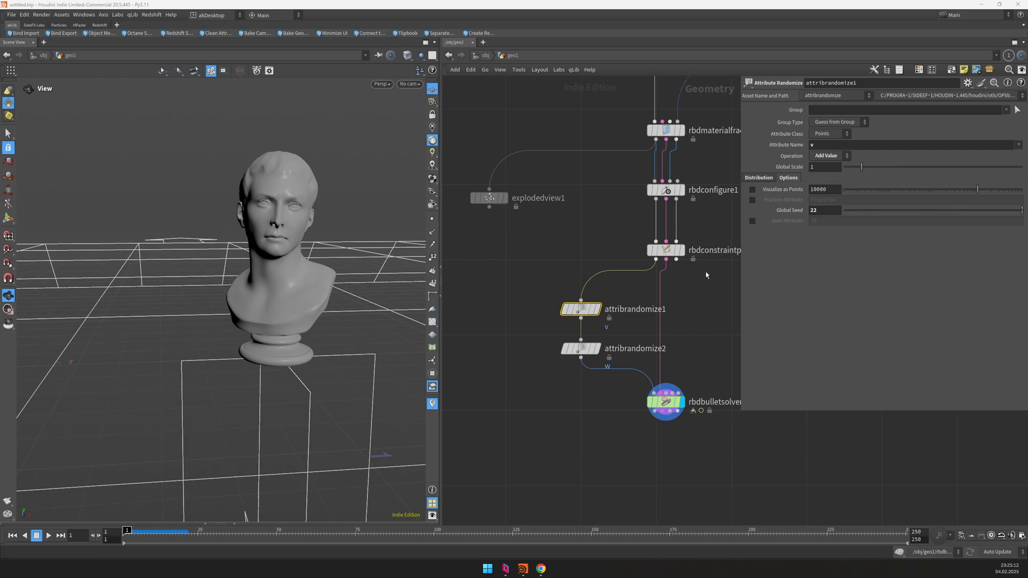
- Set the Global Seed of the w randomization on attribrandomize2 to 8033
click(581, 349)
double_click(832, 211)
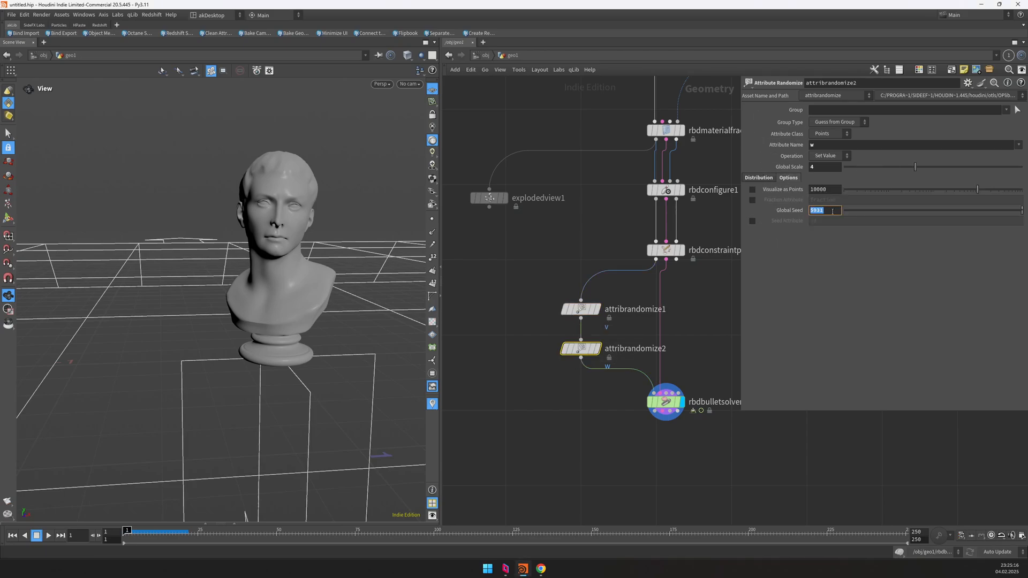
text(8-)
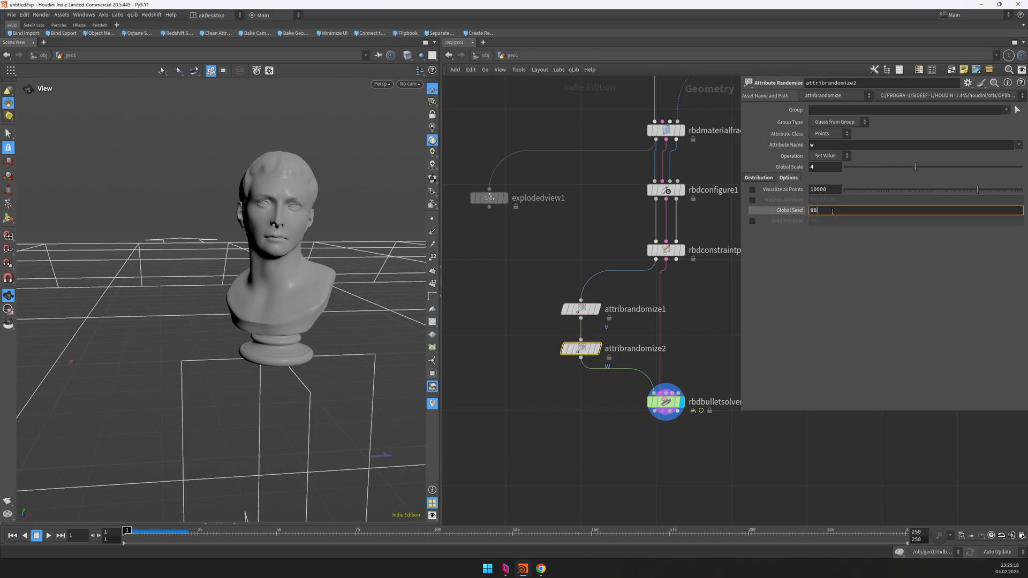
text(33)
key(Return)
- Play the reseeded simulation, examine the separating pieces from the front, side and below, and return to frame 1
middle_drag(706, 310, 675, 291)
click(677, 290)
key(Up)
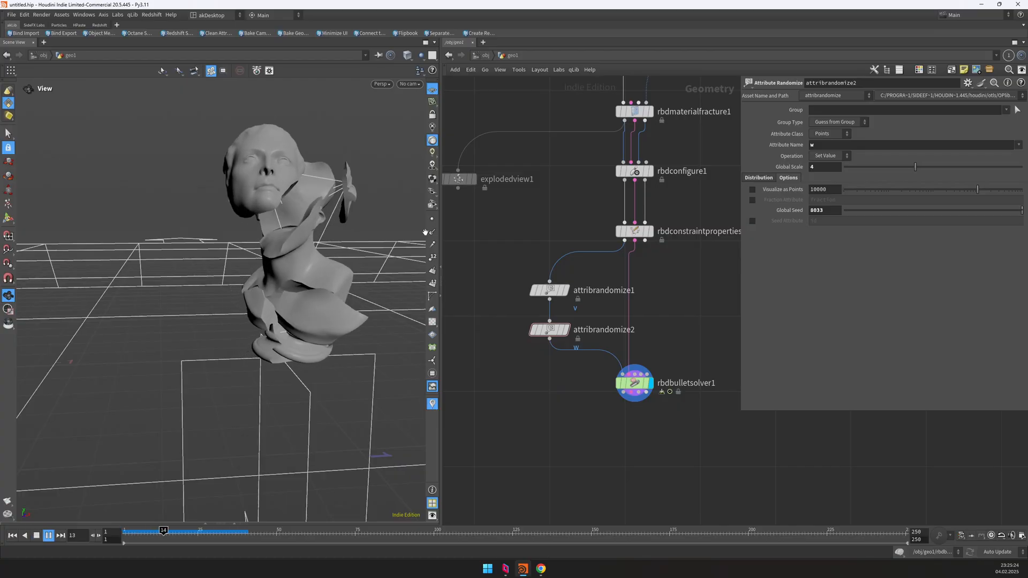
drag(425, 232, 270, 232)
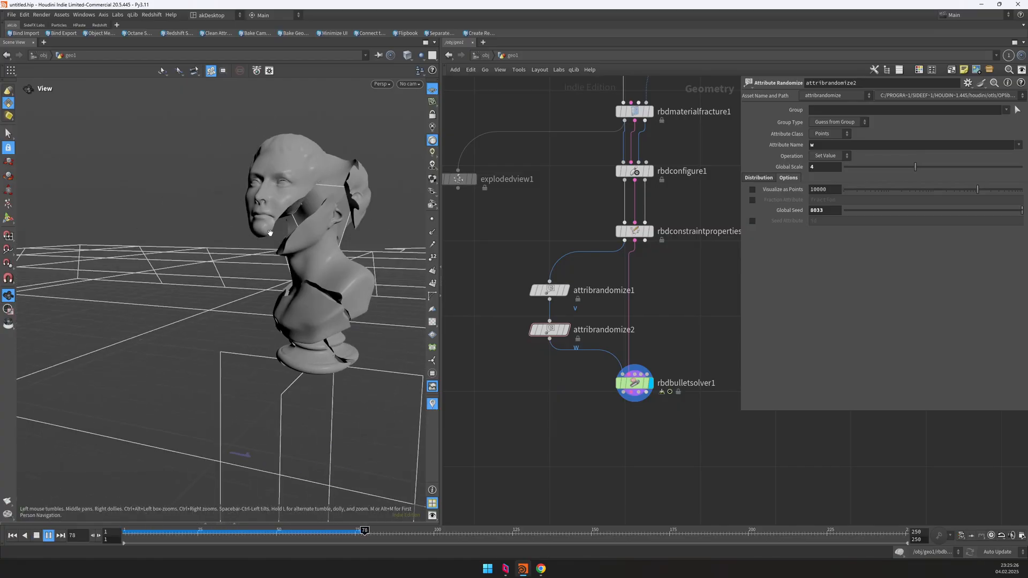
drag(305, 191, 331, 233)
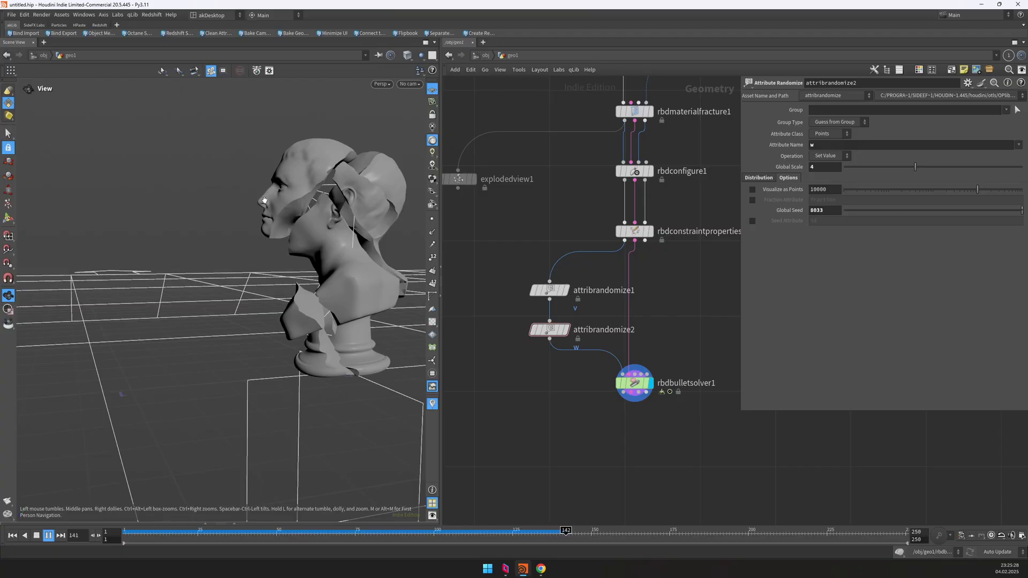
drag(264, 200, 384, 200)
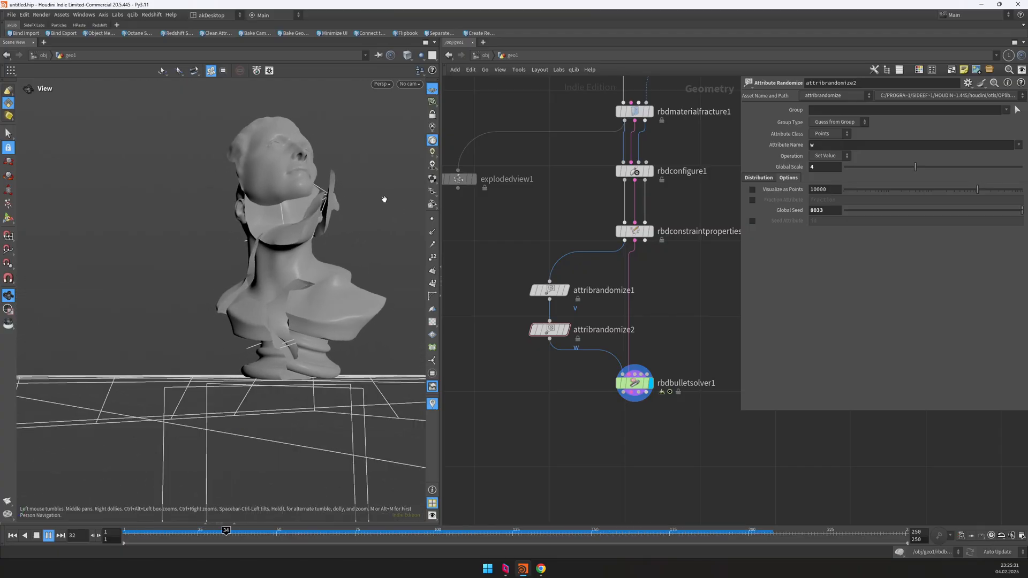
key(ctrl+Up)
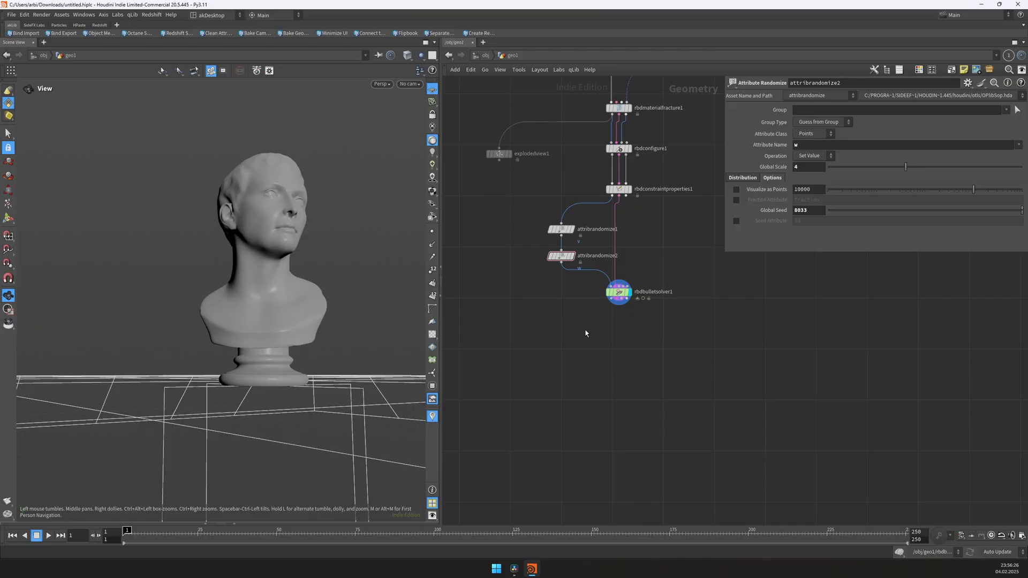
- Add a Retime node below the RBD bullet solver
middle_drag(602, 348, 611, 324)
key(Tab)
text(ret)
key(Return)
click(625, 312)
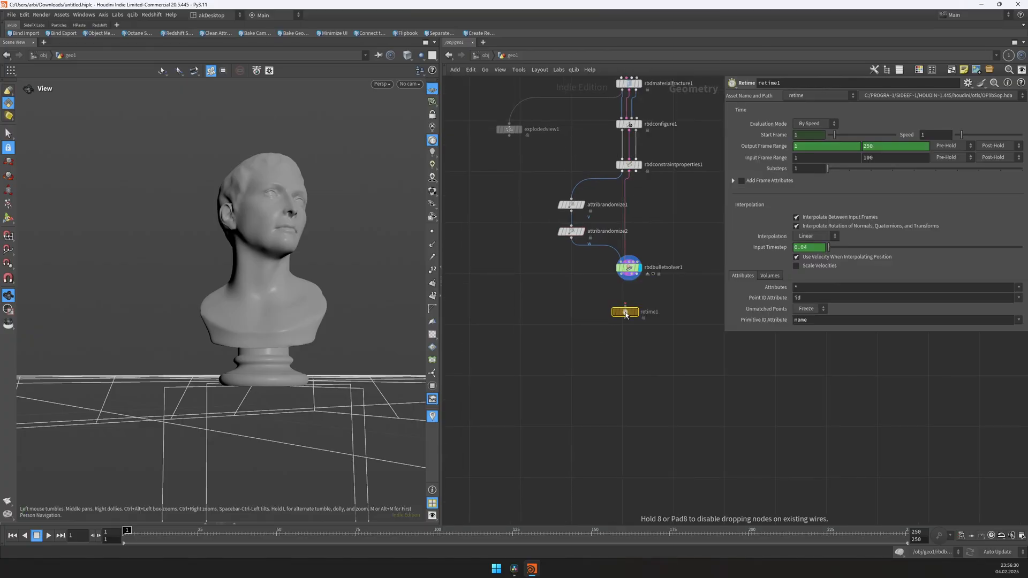
- Play the first frames of the simulation, return to frame 1 and examine the bust in wireframe display
drag(258, 226, 258, 241)
click(416, 84)
click(291, 188)
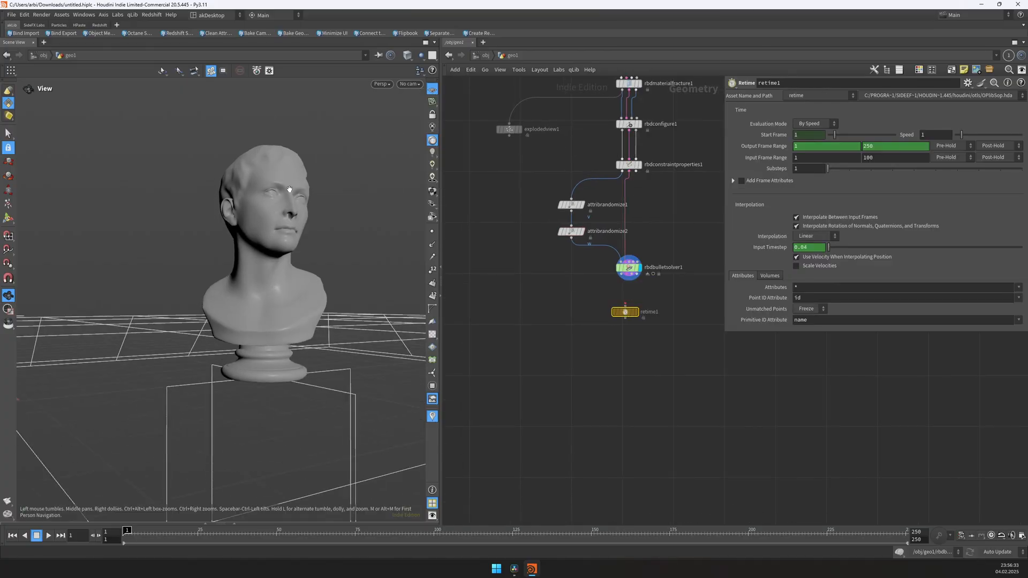
drag(296, 188, 289, 190)
key(Up)
key(ctrl+Up)
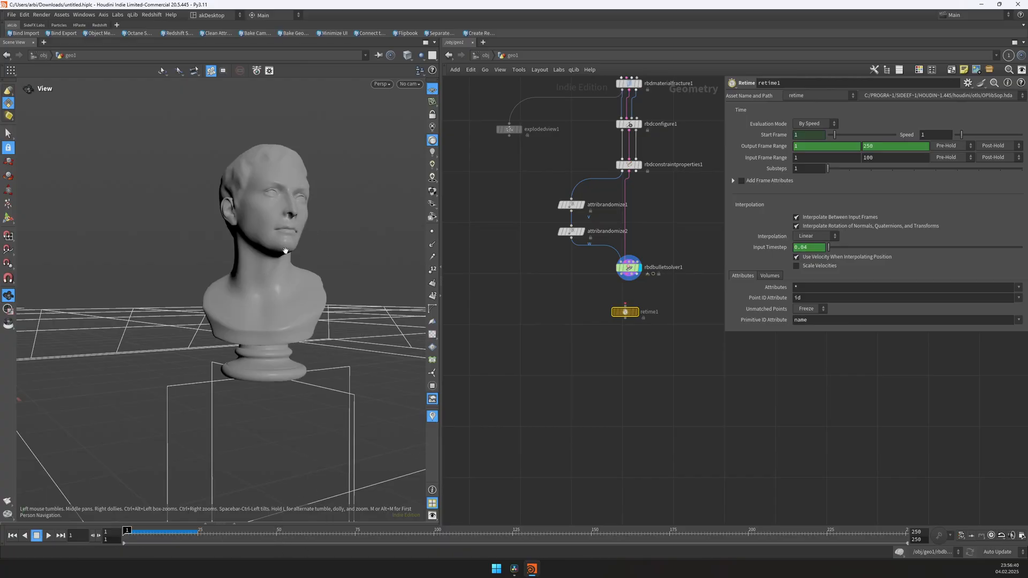
key(w)
mouse_move(297, 205)
mouse_down()
mouse_move(302, 229)
mouse_move(225, 203)
mouse_move(199, 169)
mouse_up()
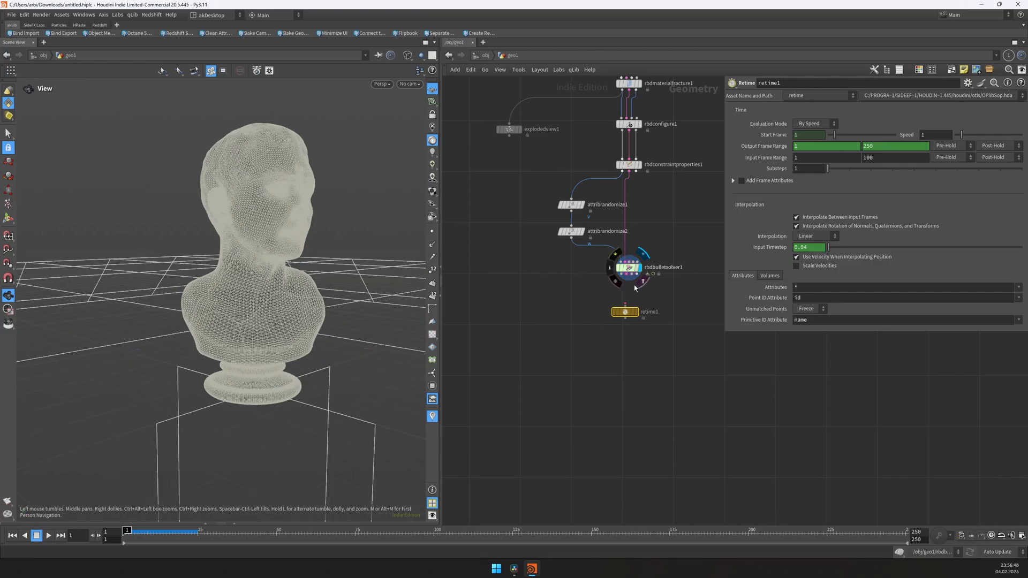
- Connect the bullet solver's geometry output to the Retime node and display the Retime result
scroll(627, 297, up, 2)
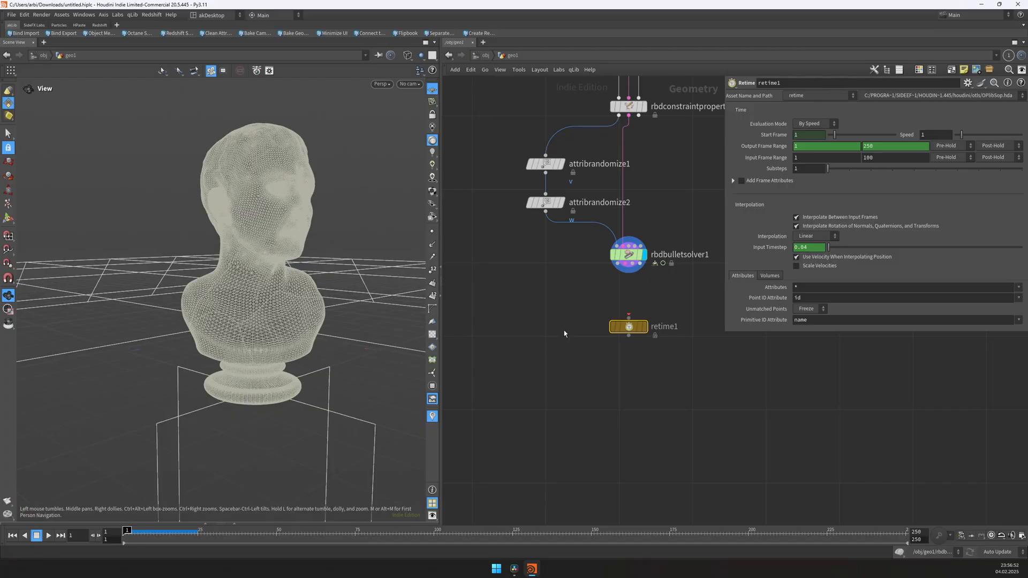
drag(623, 273, 629, 316)
click(643, 326)
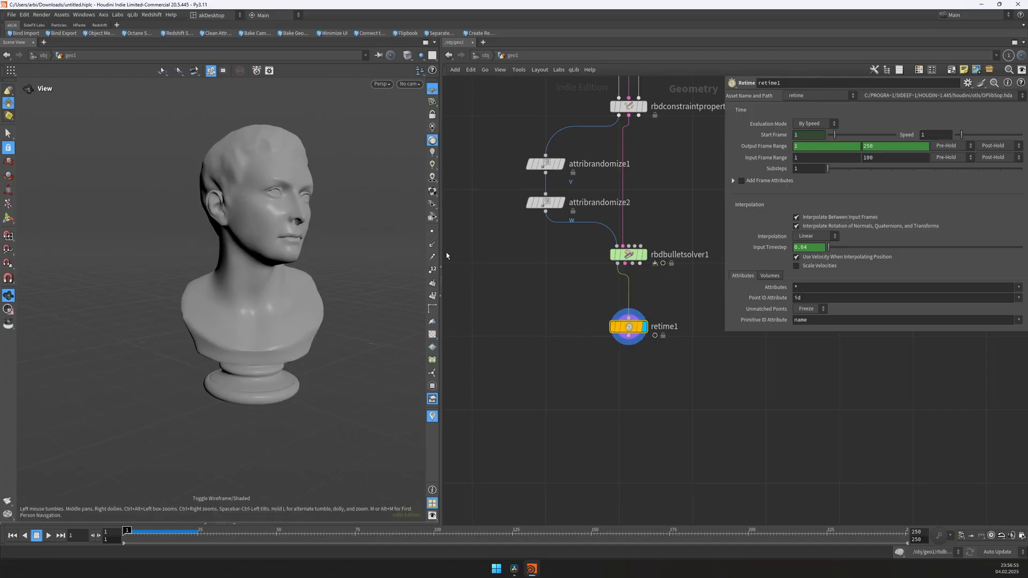
- Set the end behaviour of the Retime node's input frame range to Post-Extend
click(1001, 160)
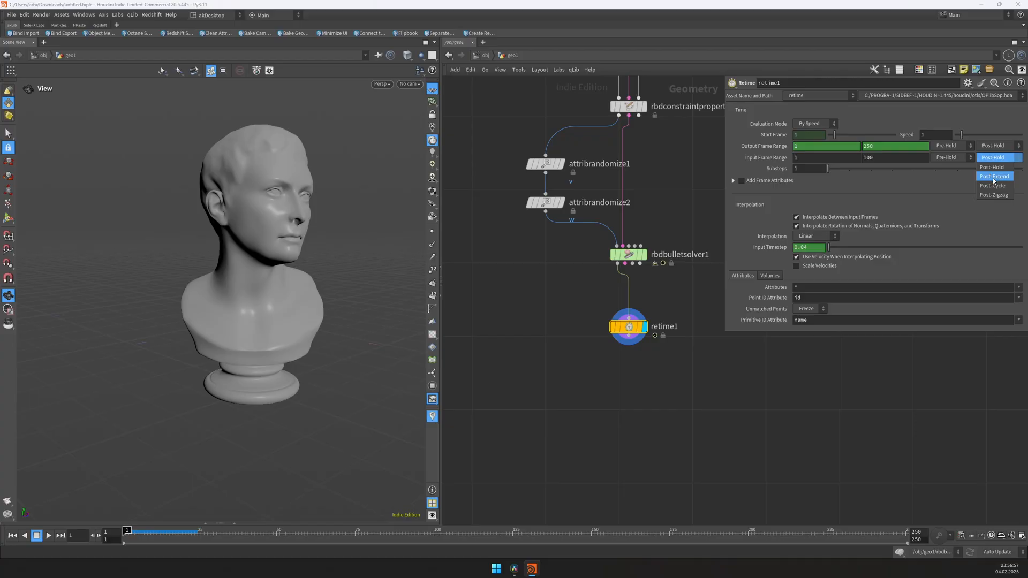
click(993, 178)
- Try starting the Retime input frame range at frame 50 and undo the change
click(812, 158)
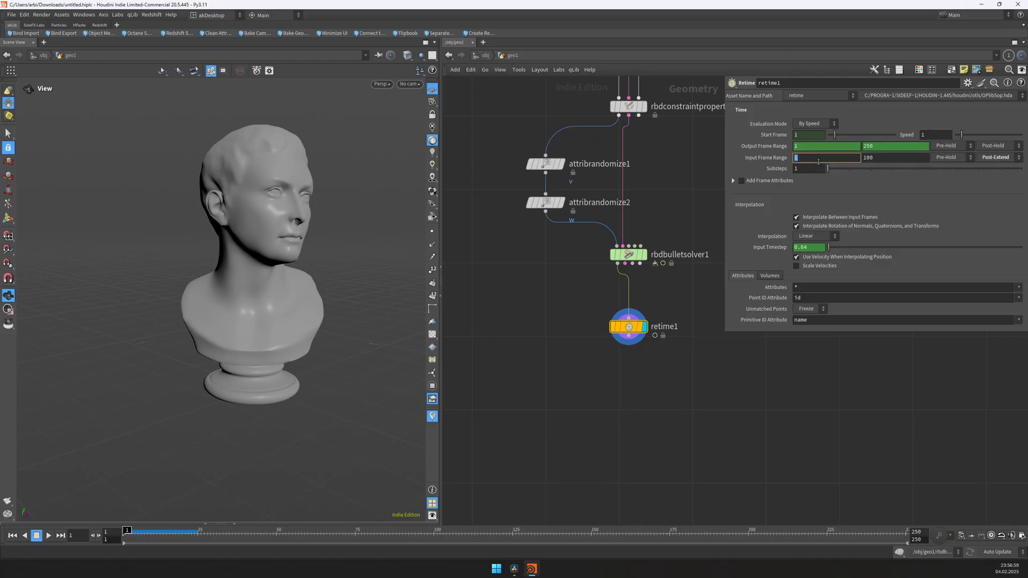
text(50)
key(Return)
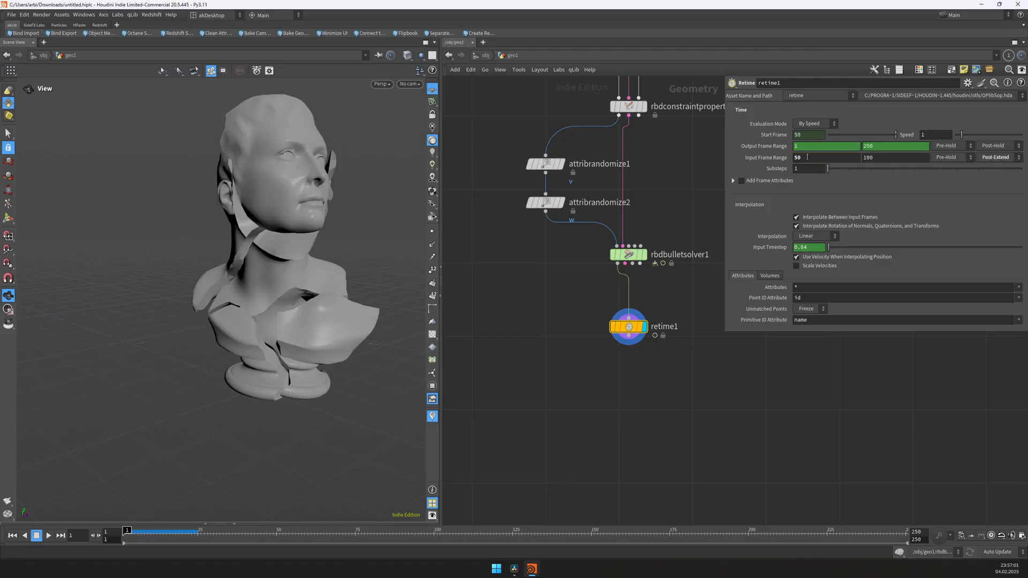
key(ctrl+z)
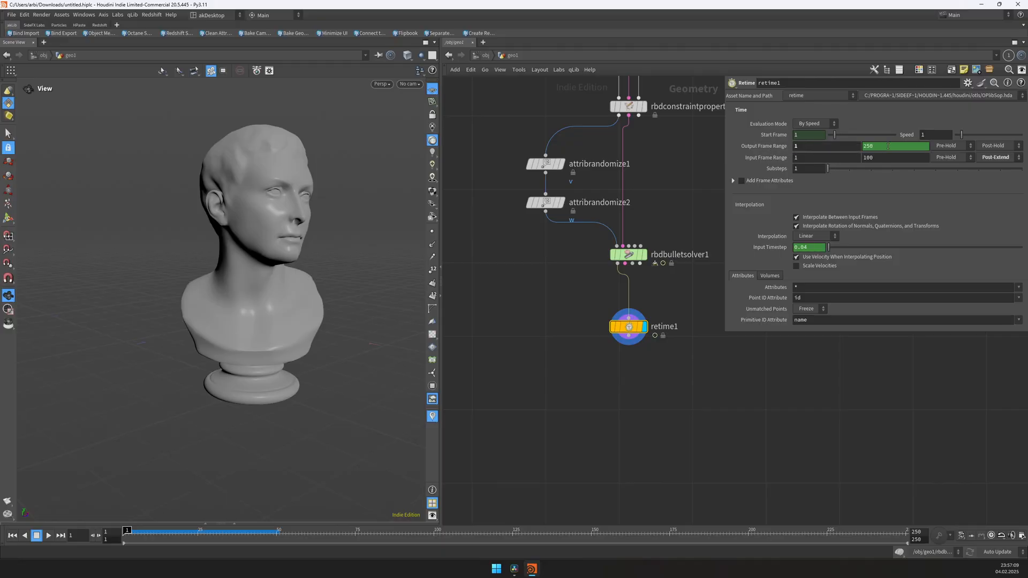
- Set the timeline's end frame to 125 and start the Retime output frame range at frame 50
click(921, 539)
text(125)
key(Return)
click(803, 147)
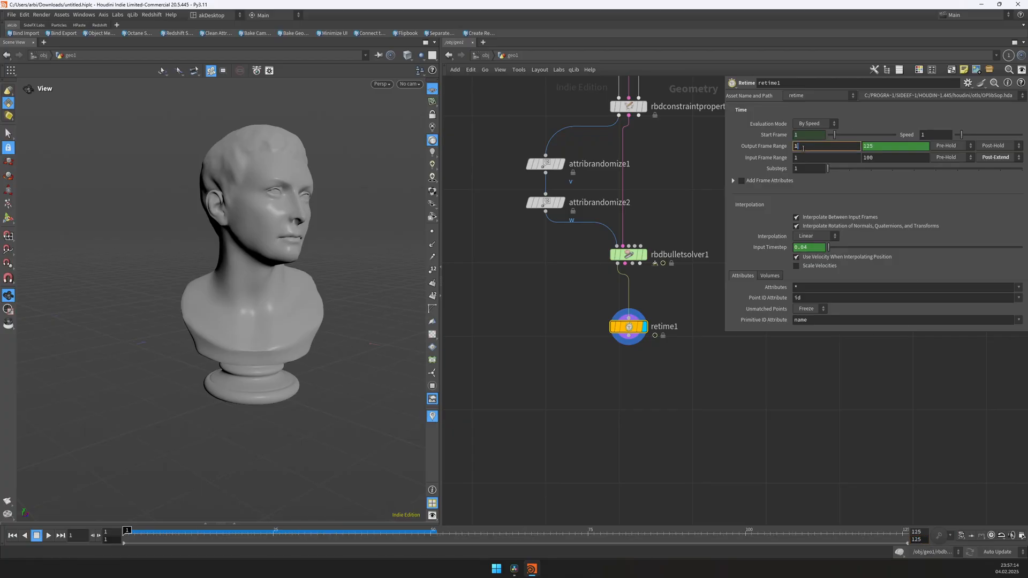
text(50)
key(Return)
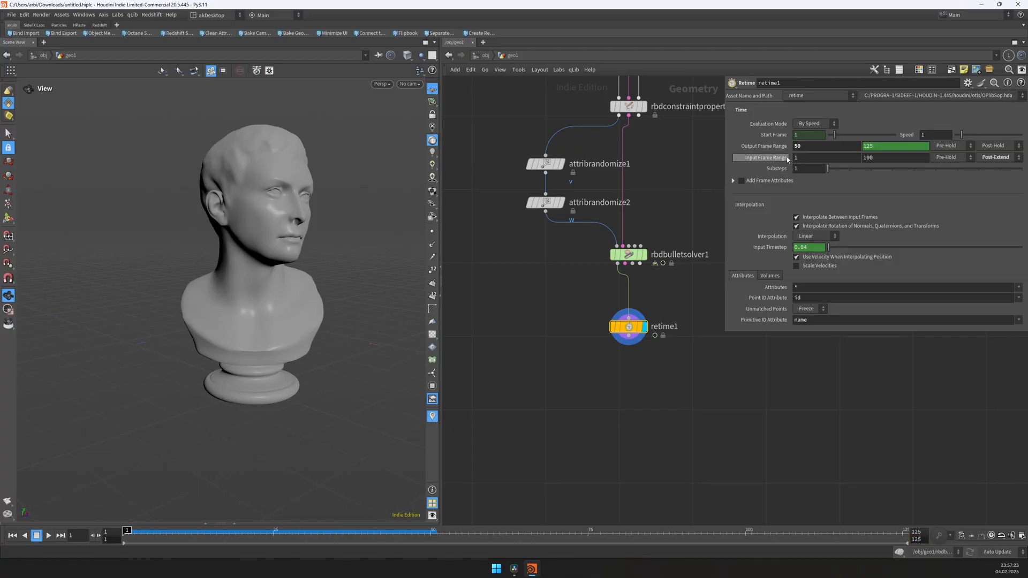
- Play the animation to check the delayed start, and move the timeline to frame 50
key(Up)
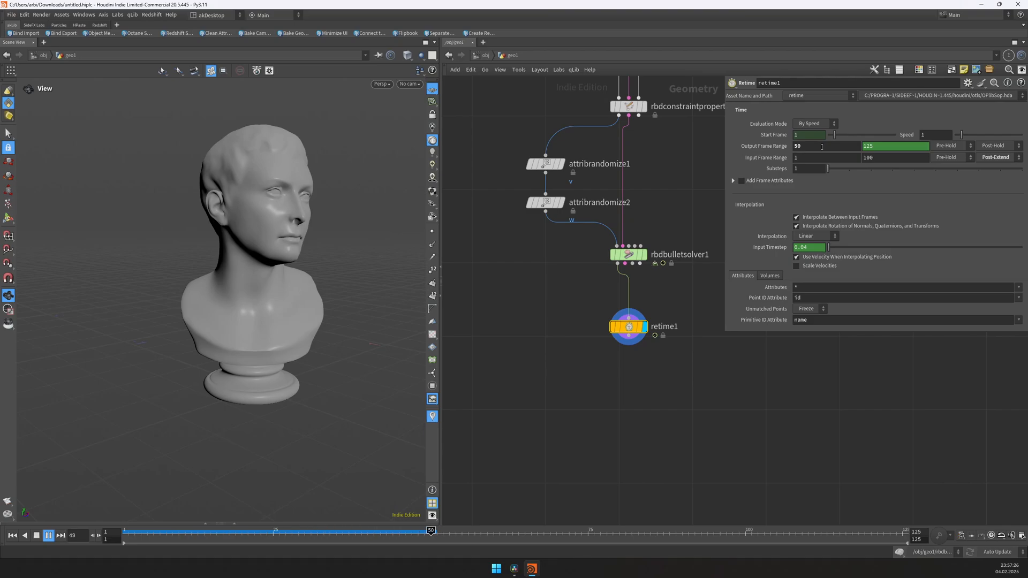
key(ctrl+Up)
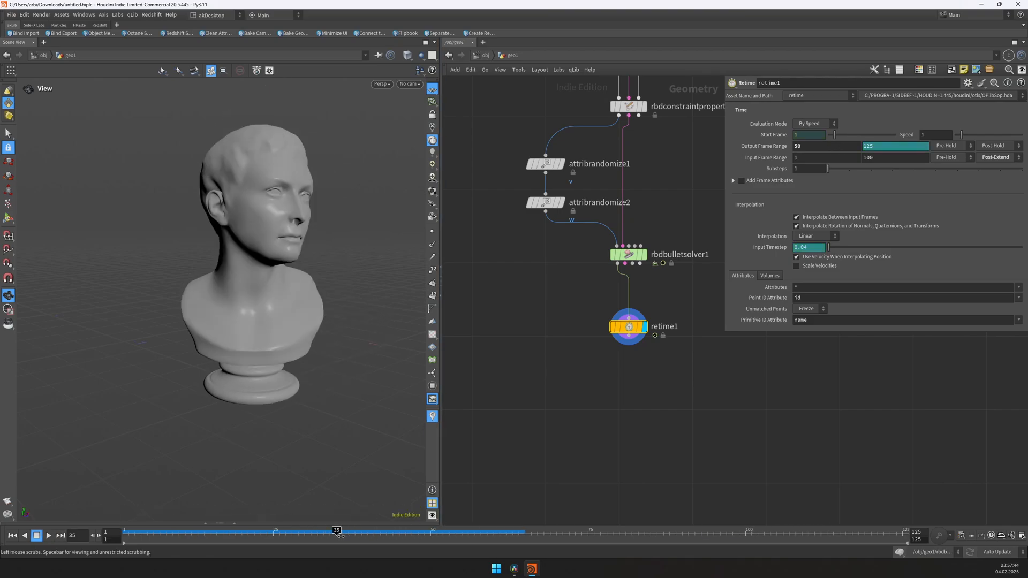
click(432, 532)
mouse_move(431, 534)
mouse_down()
mouse_move(449, 532)
mouse_move(433, 532)
mouse_up()
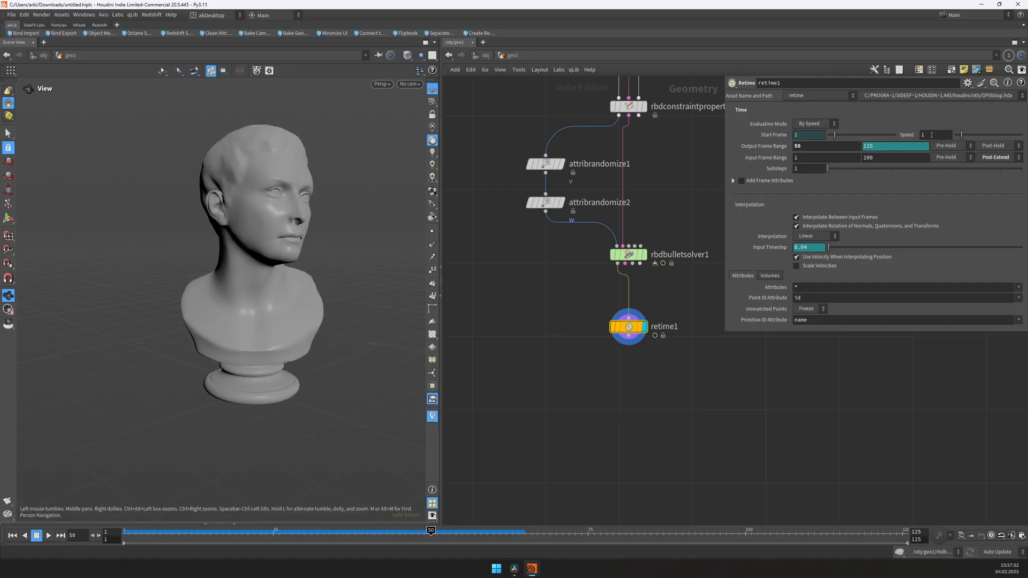
- Set the Retime speed to the expression fit($F, ch("outputrangex"), ch("outputrangex")*2, .15, .05), using relative references to the output range start
click(930, 135)
text(fit()
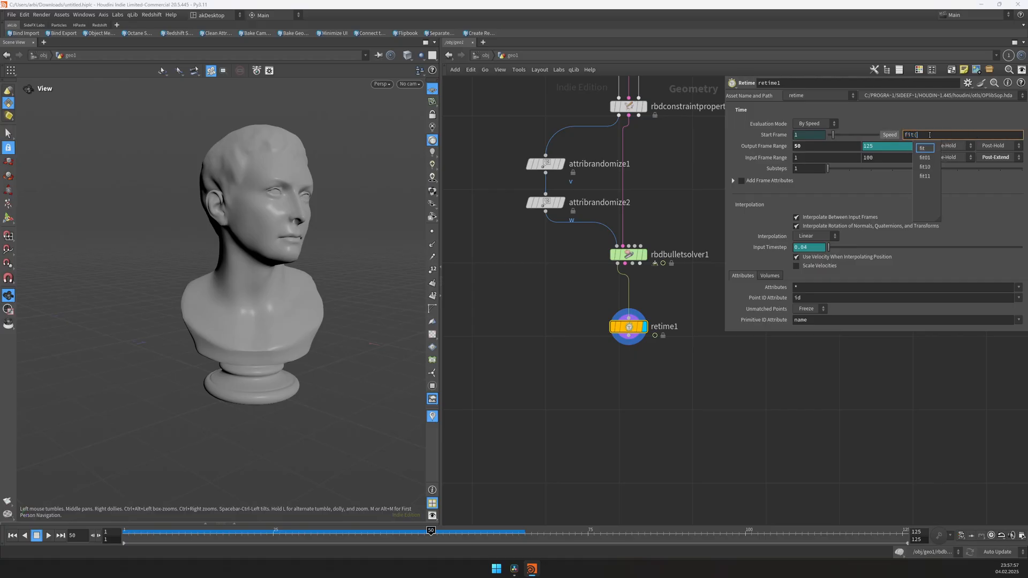
text($F,)
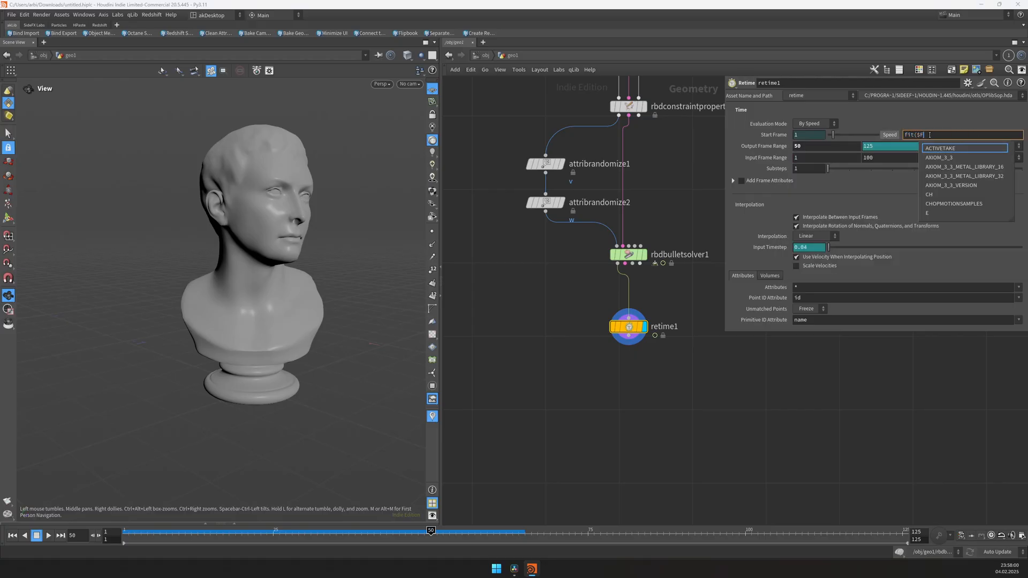
right_click(811, 144)
click(830, 234)
right_click(929, 134)
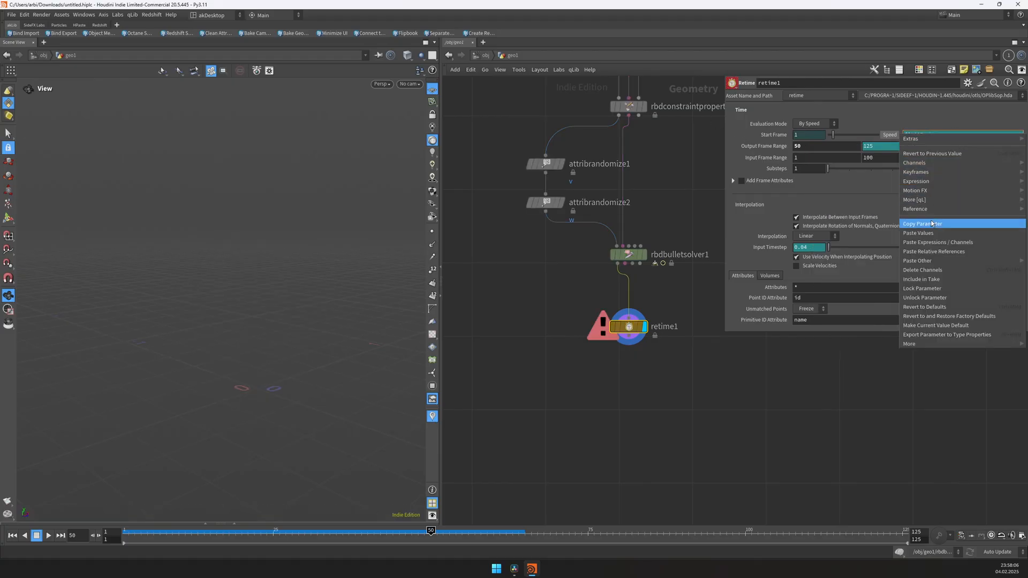
click(951, 251)
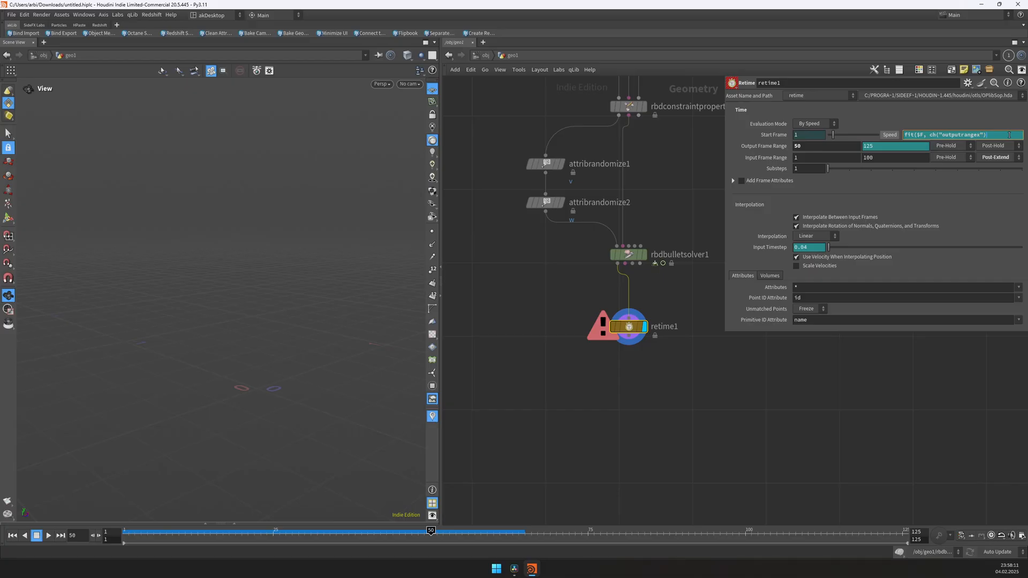
text(,)
key(ctrl+v)
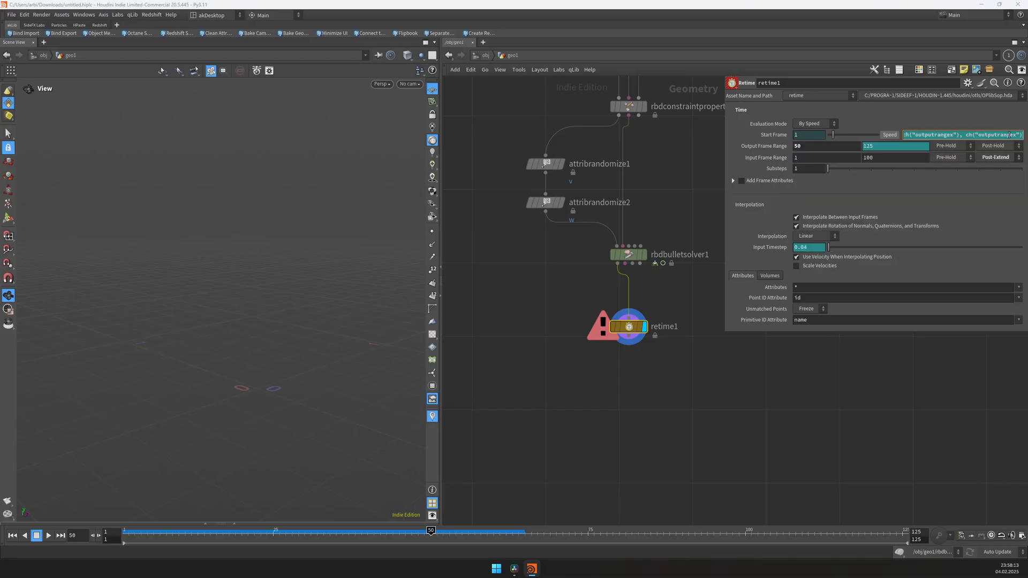
text(*2)
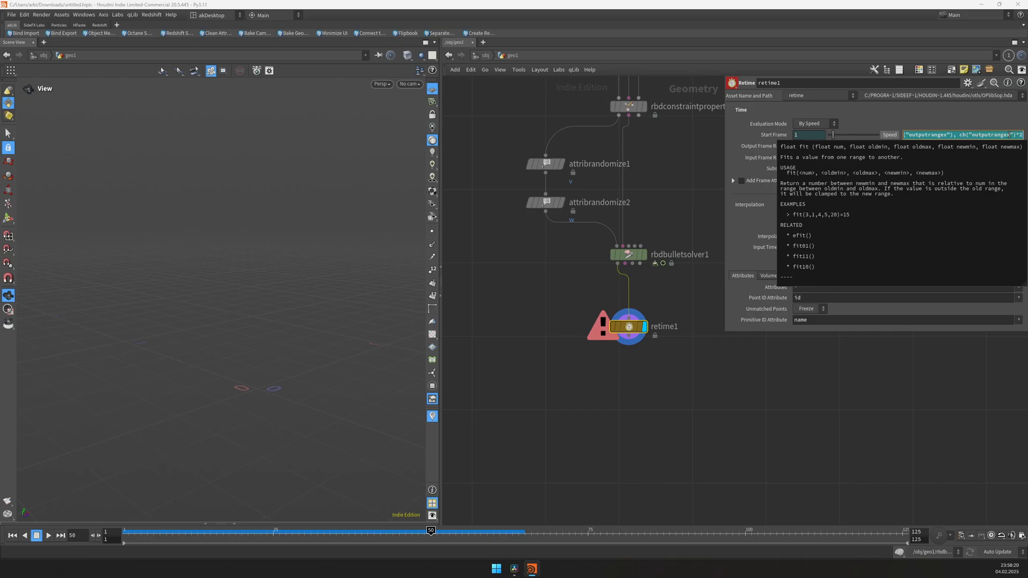
text(, .15,.05))
key(Return)
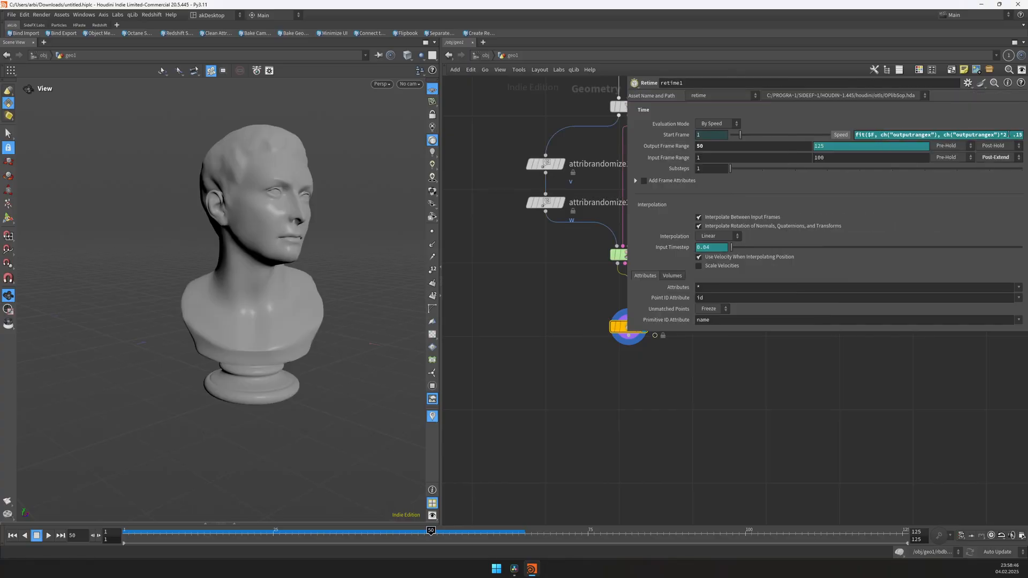
- Review the full Retime speed expression in the enlarged expression editor and close it
click(1009, 134)
key(alt+e)
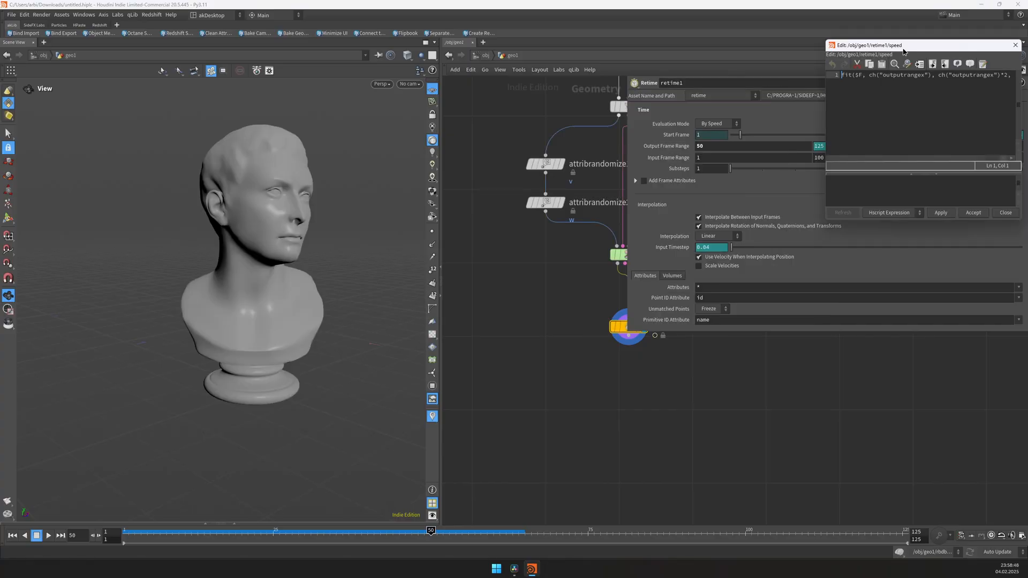
drag(906, 47, 798, 214)
drag(717, 210, 594, 210)
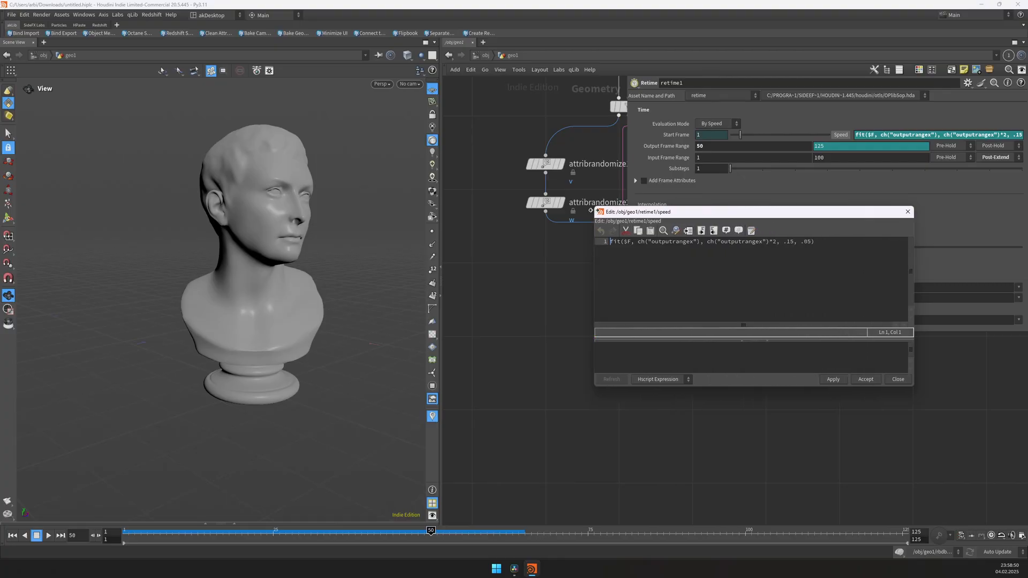
drag(844, 240, 844, 241)
drag(844, 241, 607, 241)
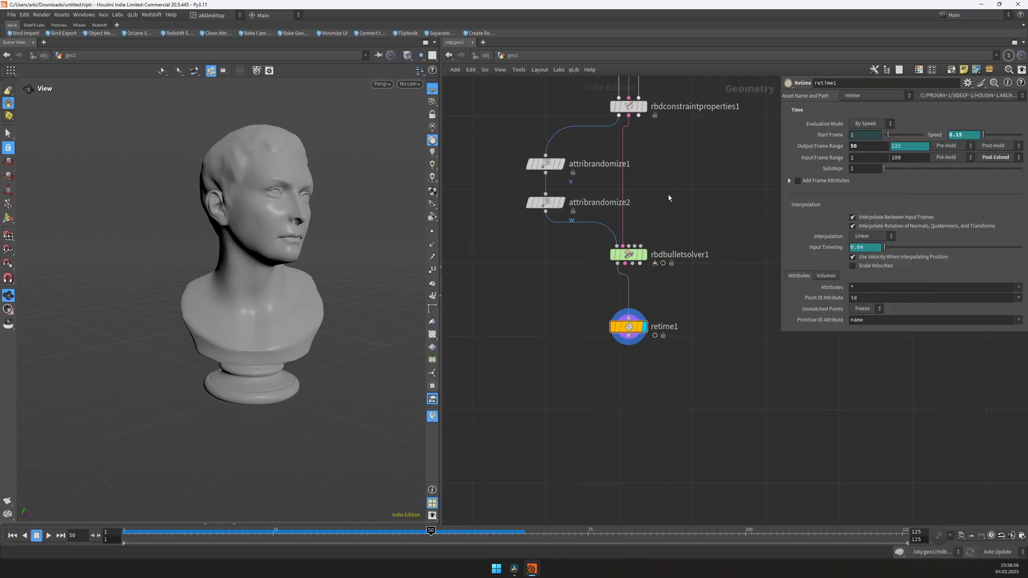
- Play the retimed breakup of the bust and return to frame 1
key(Up)
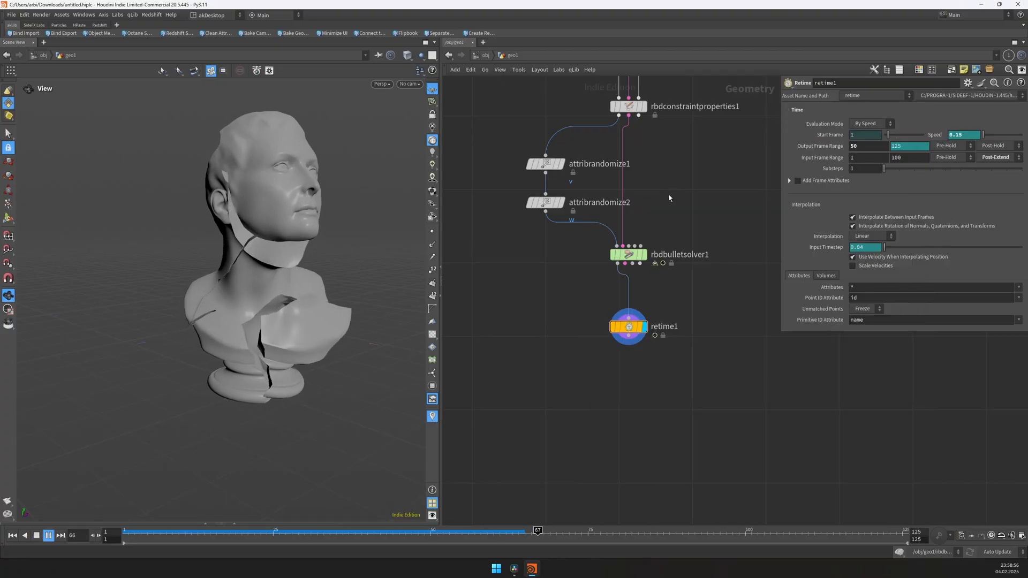
key(ctrl+Up)
scroll(259, 255, down, 2)
drag(259, 254, 225, 251)
- Add an Unpack node below the Retime node and check its geometry information
key(Tab)
text(unpa)
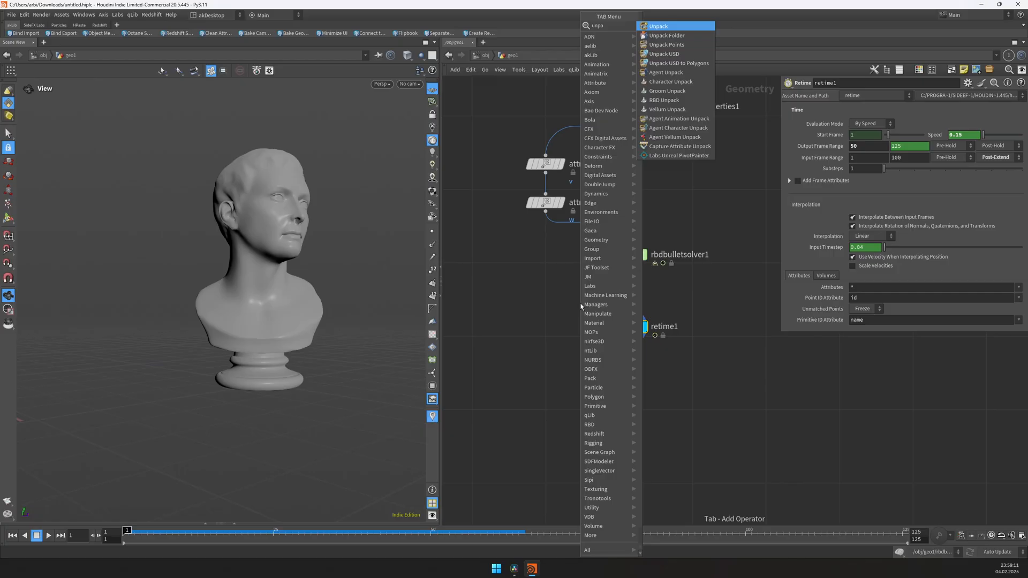
key(Return)
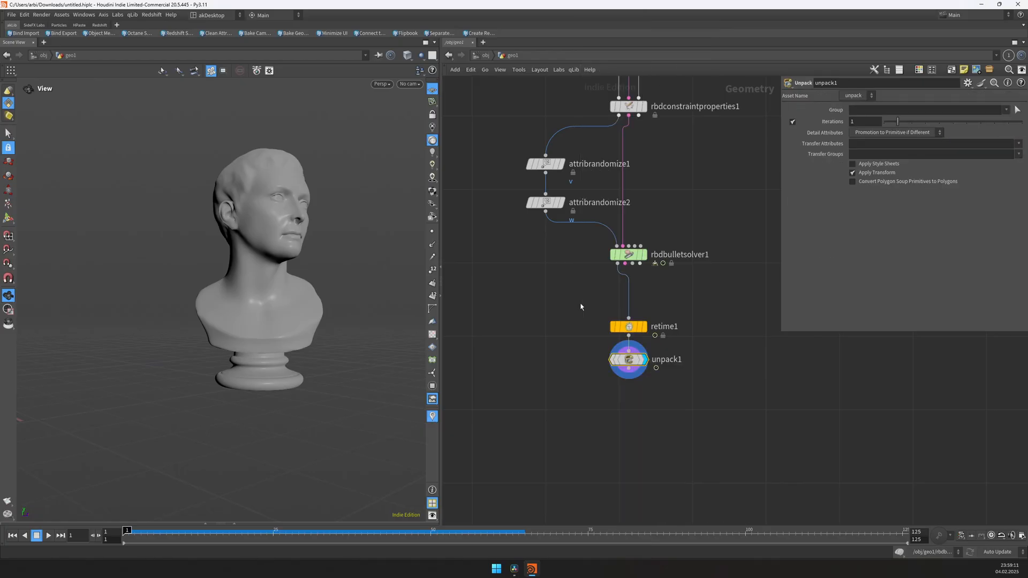
middle_click(628, 360)
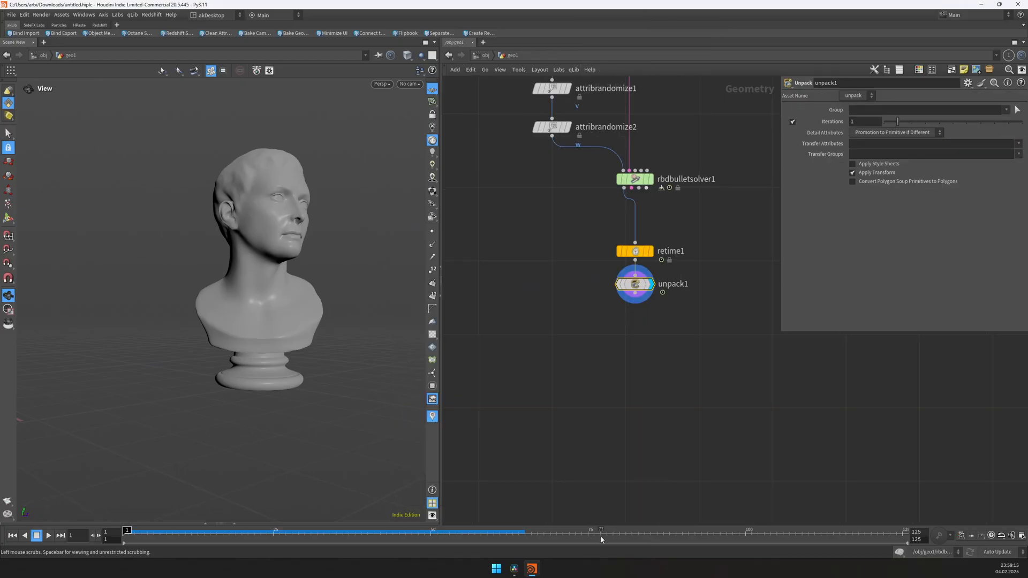
- Move to frame 93 and add a Blast node below Unpack that deletes the inside group
drag(601, 535, 700, 534)
scroll(680, 339, up, 3)
key(Tab)
text(bla)
key(Return)
key(Return)
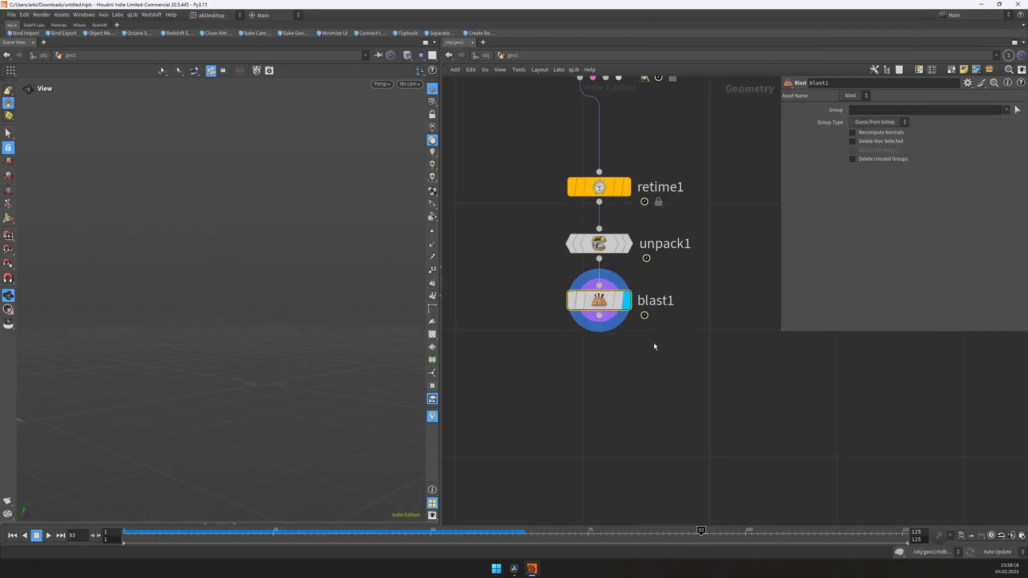
click(1005, 110)
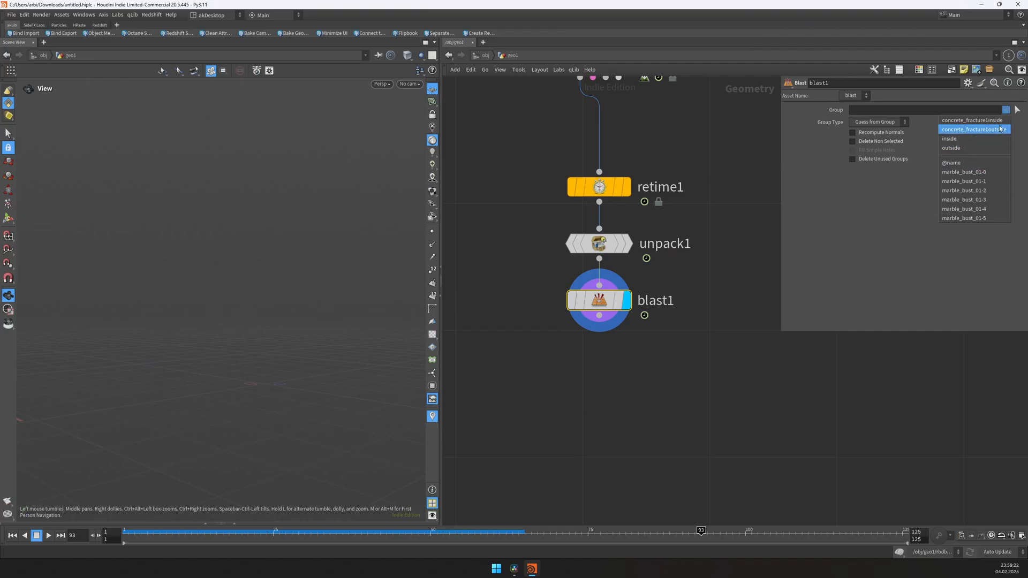
click(965, 139)
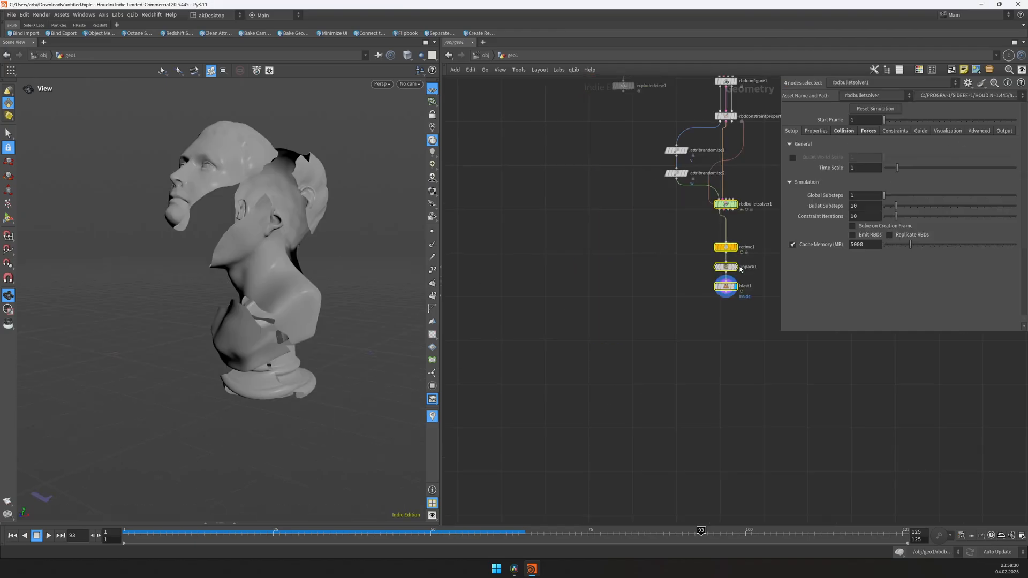
- Add a Null fed by the Blast node, place it well to the side of the chain and name it OUT_geo
click(725, 248)
key(Tab)
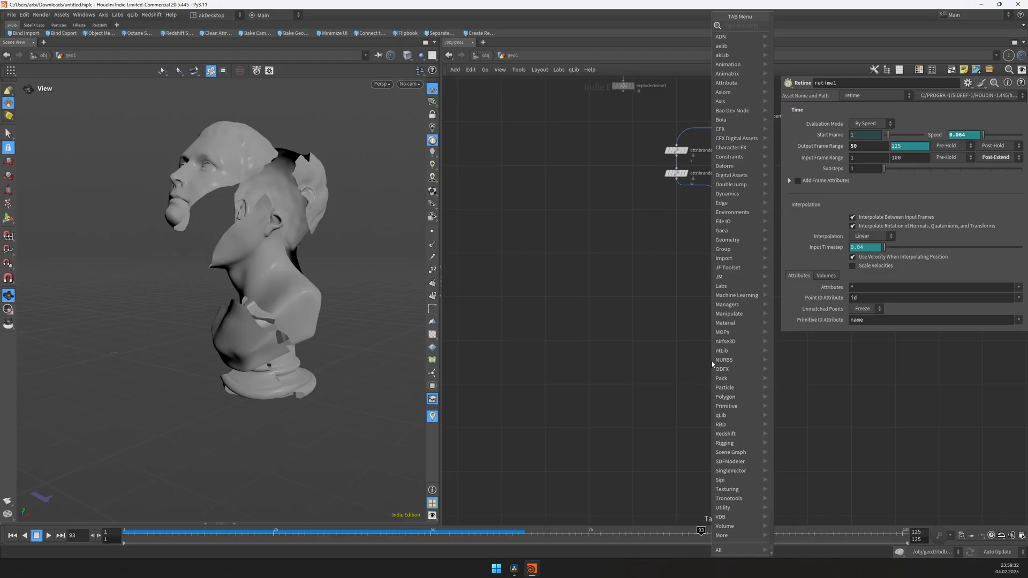
text(null)
key(Return)
click(594, 359)
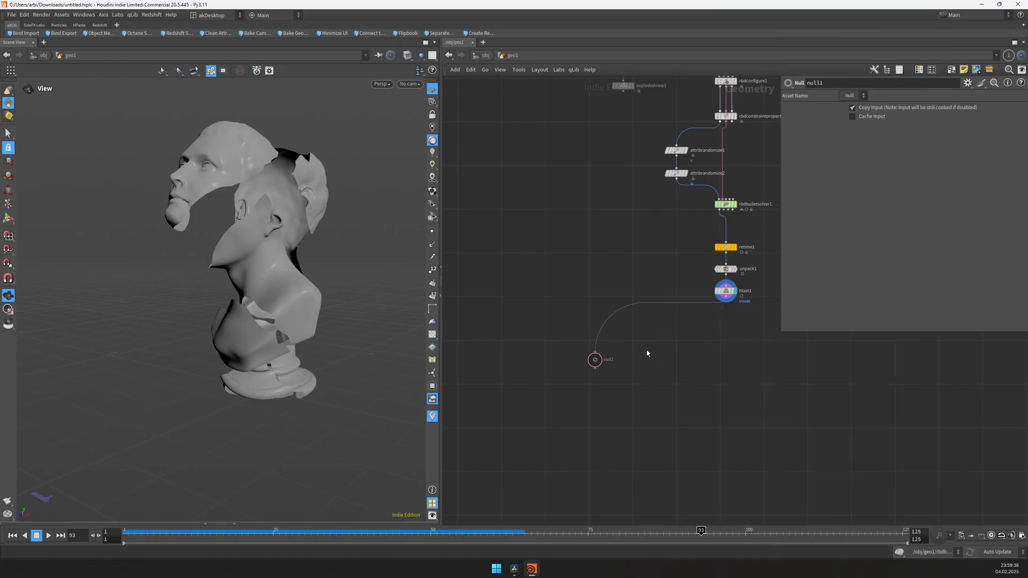
drag(593, 360, 505, 361)
double_click(521, 364)
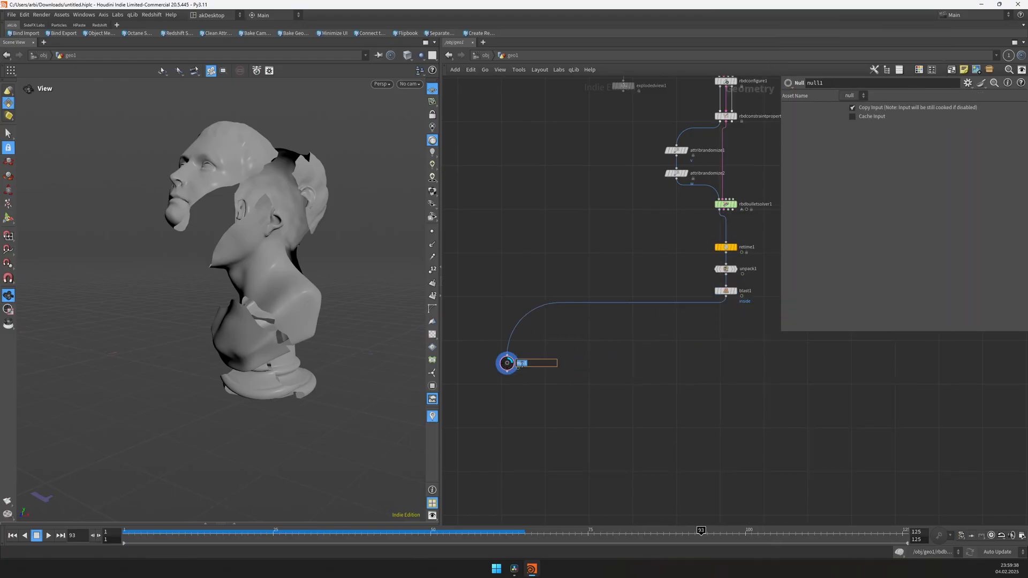
text(OUT_geo)
key(Return)
- Copy the OUT_geo node and go up to the object level
drag(565, 345, 469, 387)
key(ctrl+c)
click(582, 379)
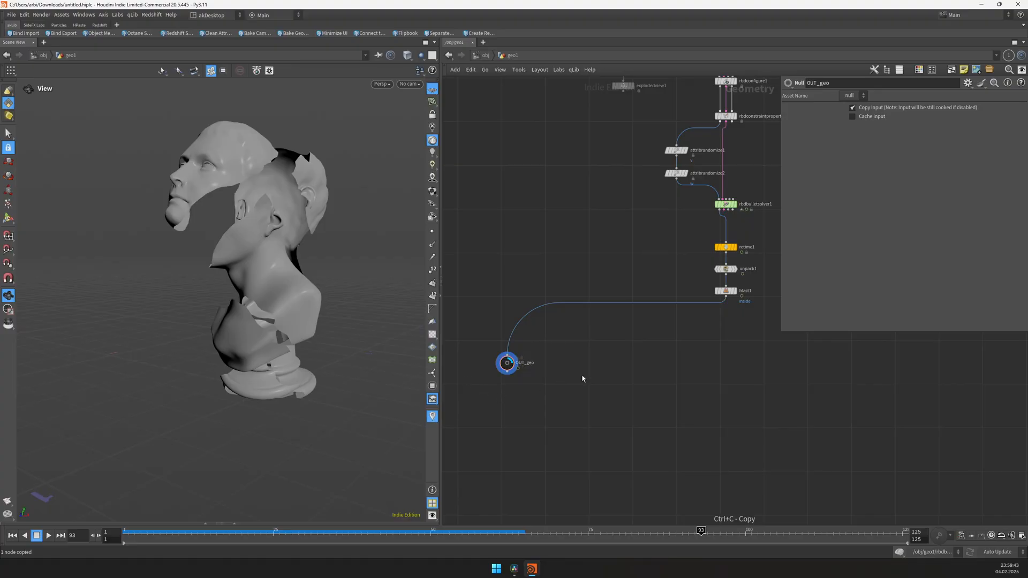
key(u)
click(685, 383)
click(750, 300)
middle_drag(715, 283, 608, 202)
- Create a Geometry object below geo1 and name it RNDR_geo
key(Tab)
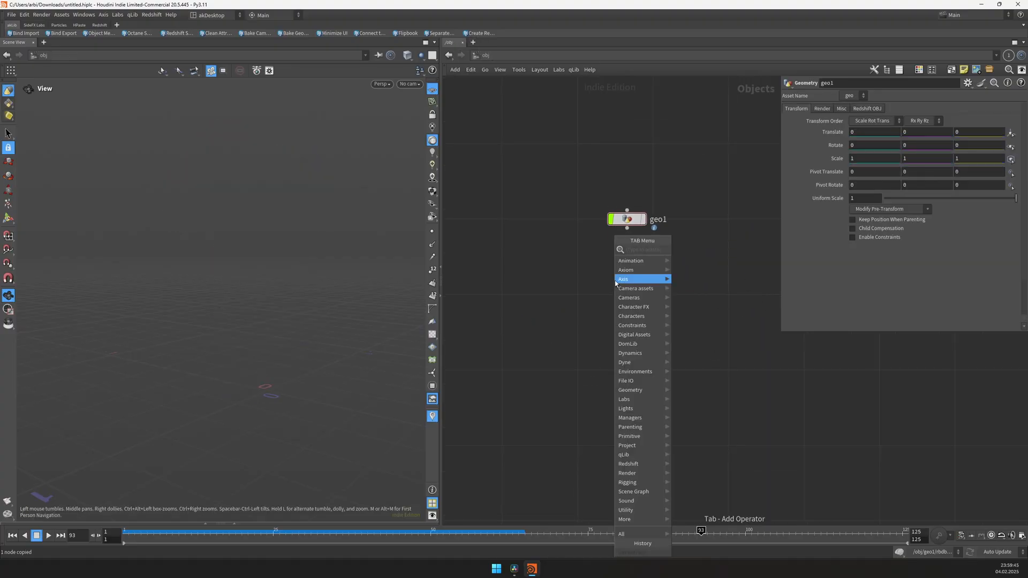
text(geo)
key(Return)
click(615, 281)
key(F2)
text(RND)
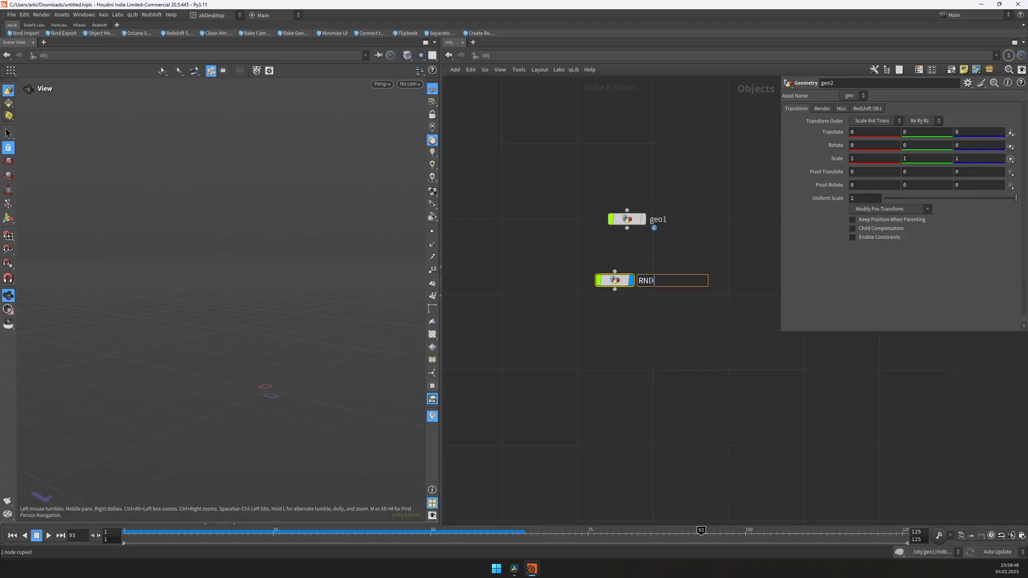
text(R)
key(Return)
double_click(661, 281)
text(_geo)
key(Return)
- Inside RNDR_geo, add an Object Merge node and paste the copied OUT_geo node's path as its first object
double_click(614, 280)
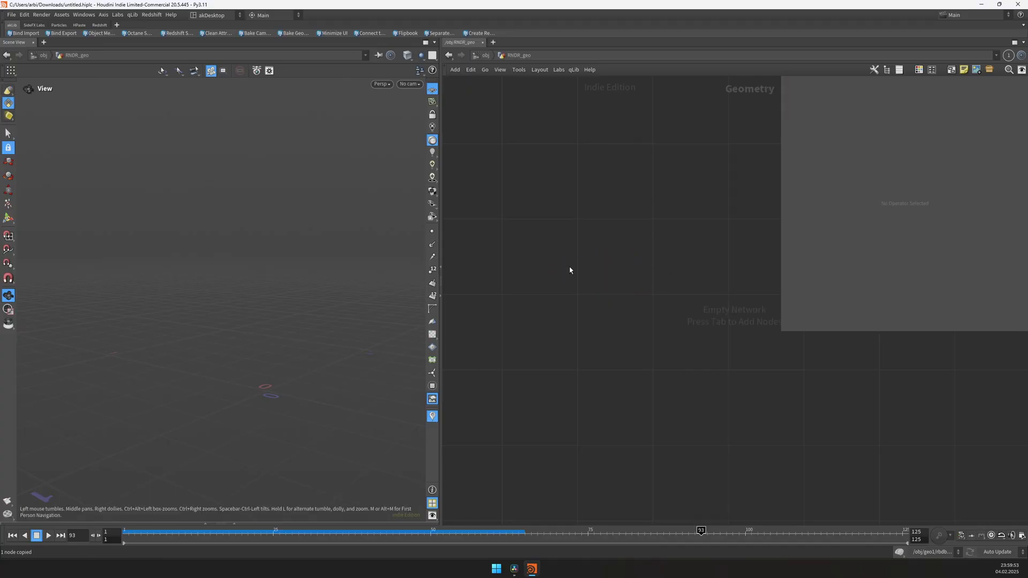
key(ctrl+v)
key(ctrl+z)
key(Tab)
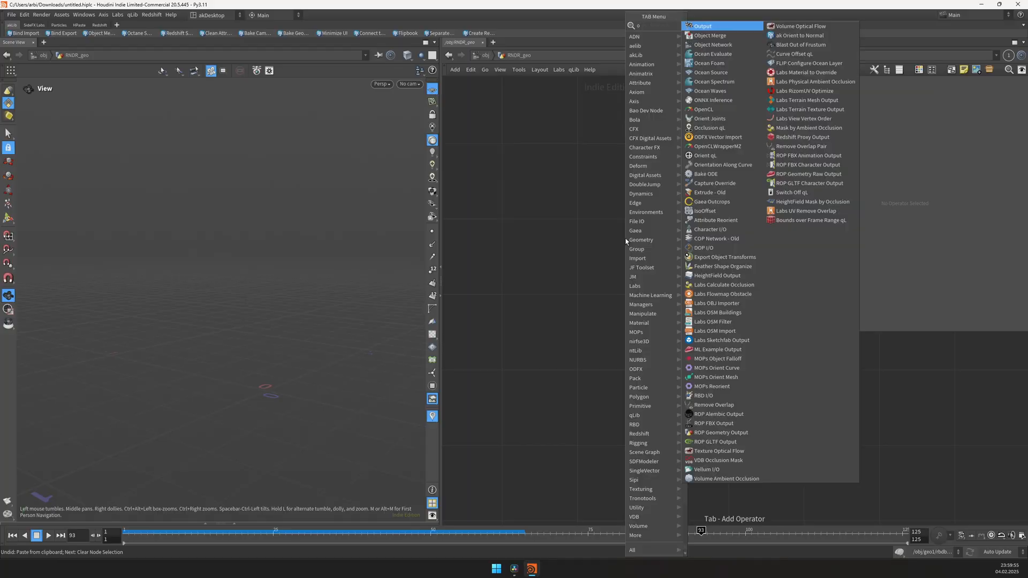
text(obj)
key(Return)
click(911, 132)
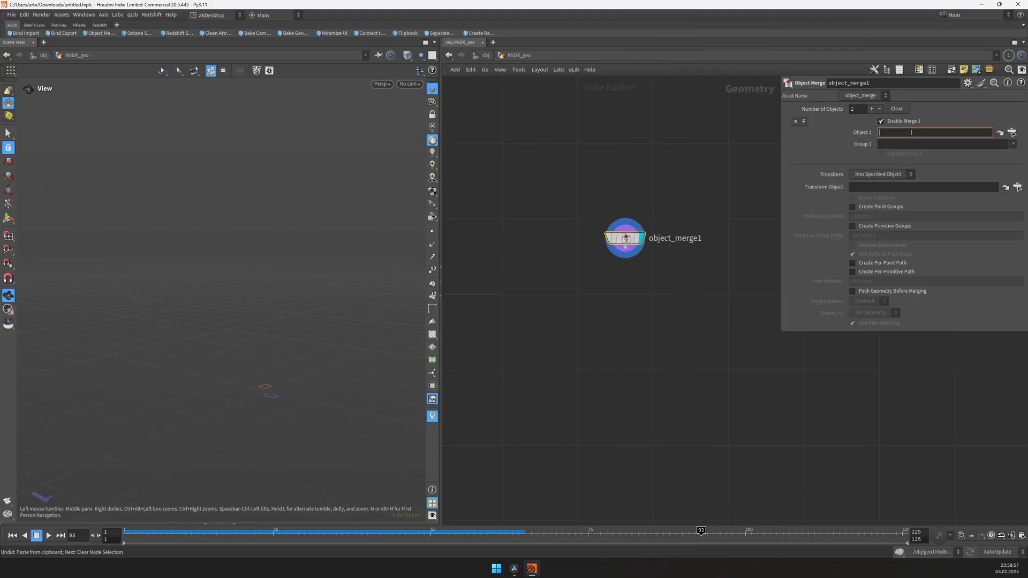
key(ctrl+v)
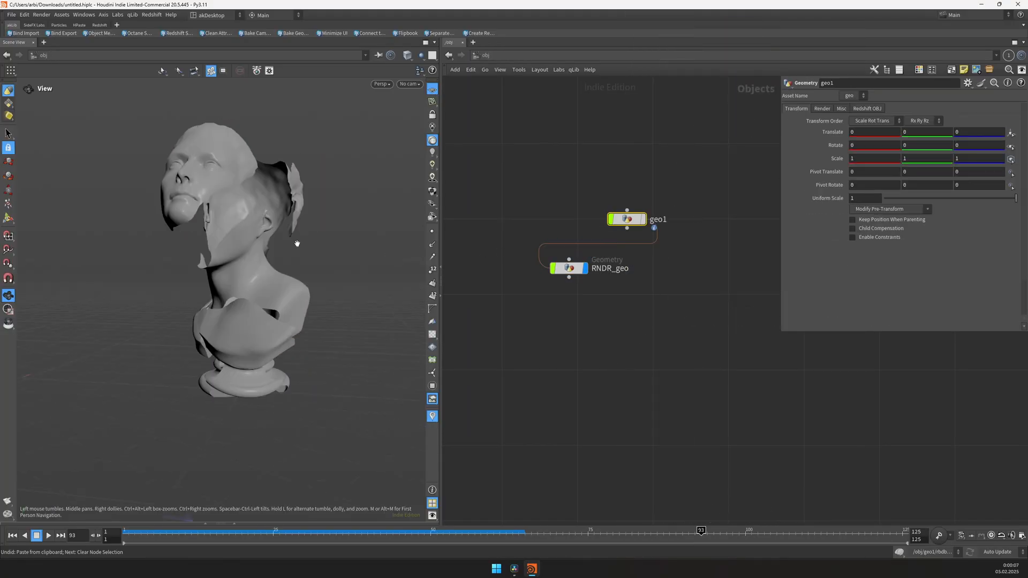
- Go into geo1 and set the viewport to Hide Other Objects
drag(138, 250, 214, 231)
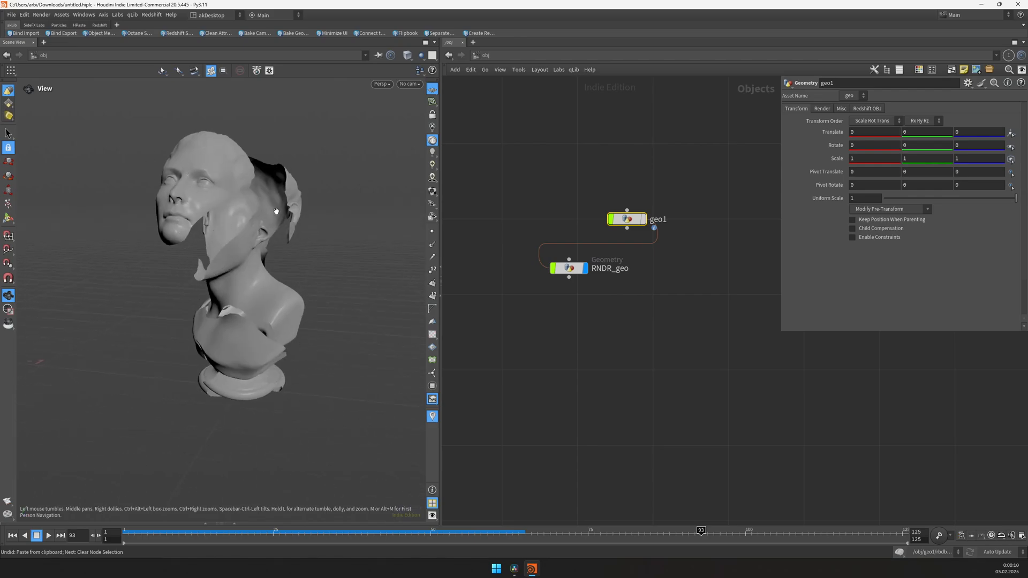
key(i)
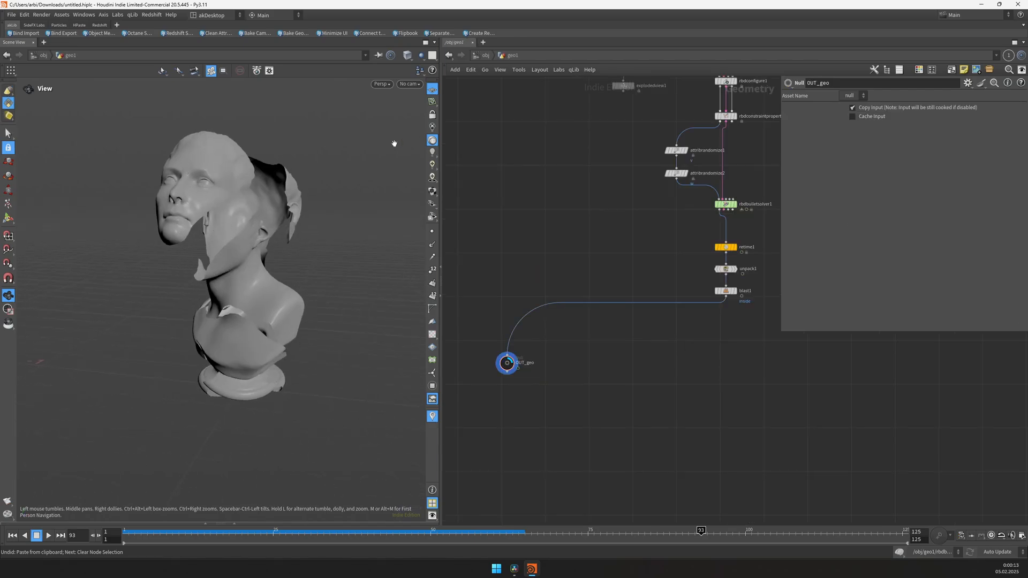
click(420, 56)
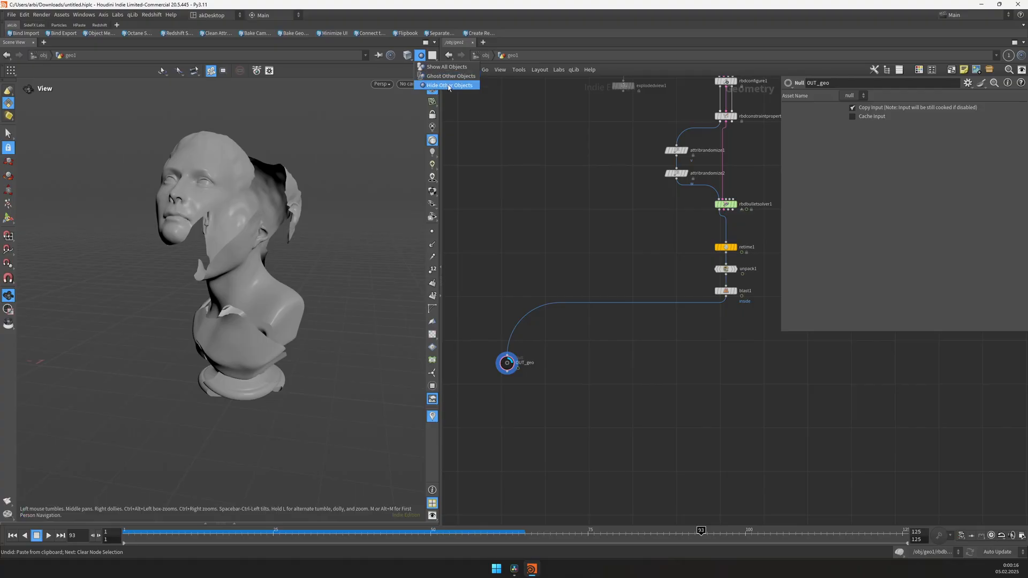
click(449, 86)
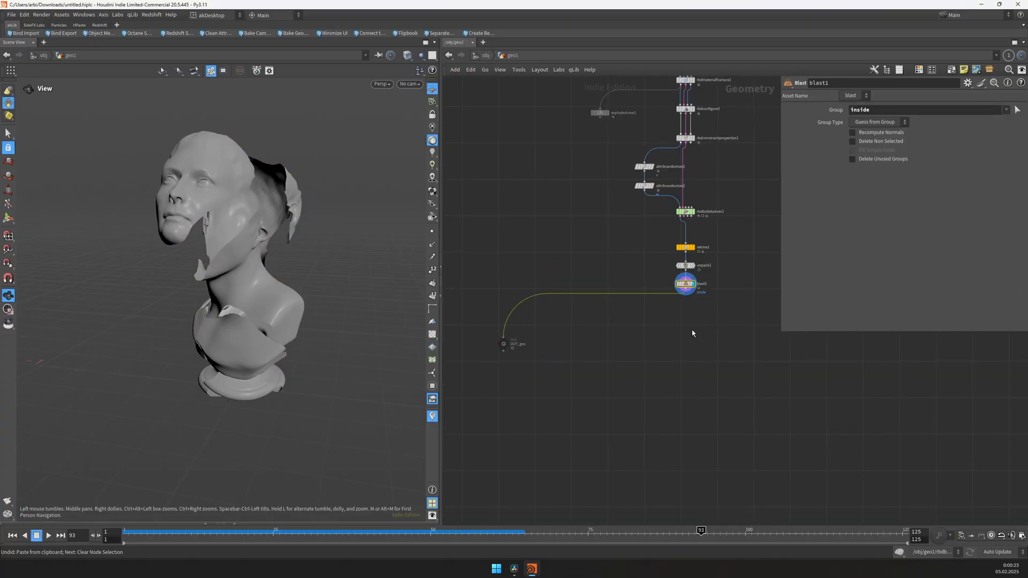
- Move OUT_geo directly below the Blast node and branch a Time Shift node off its output
scroll(647, 251, up, 4)
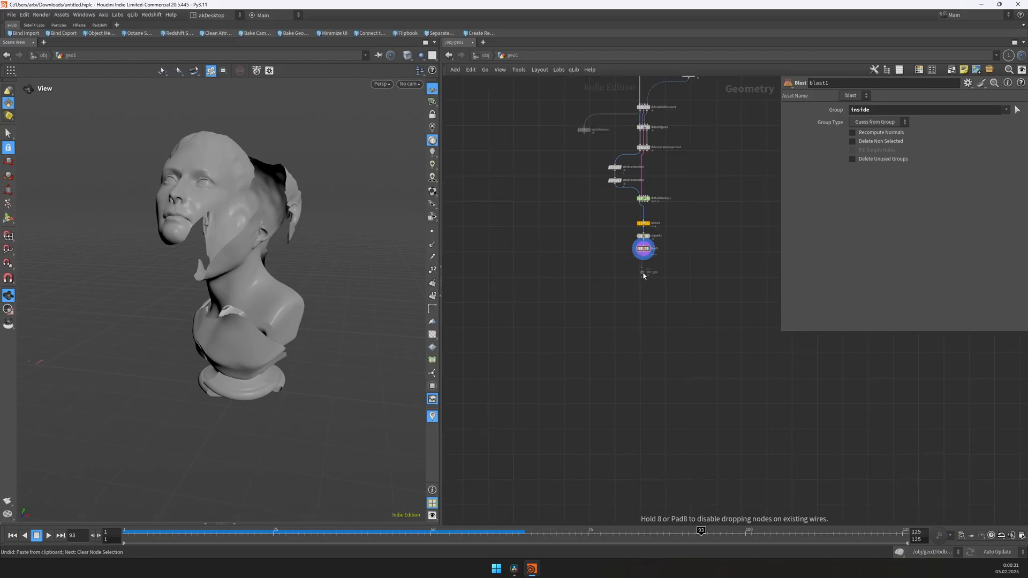
click(640, 276)
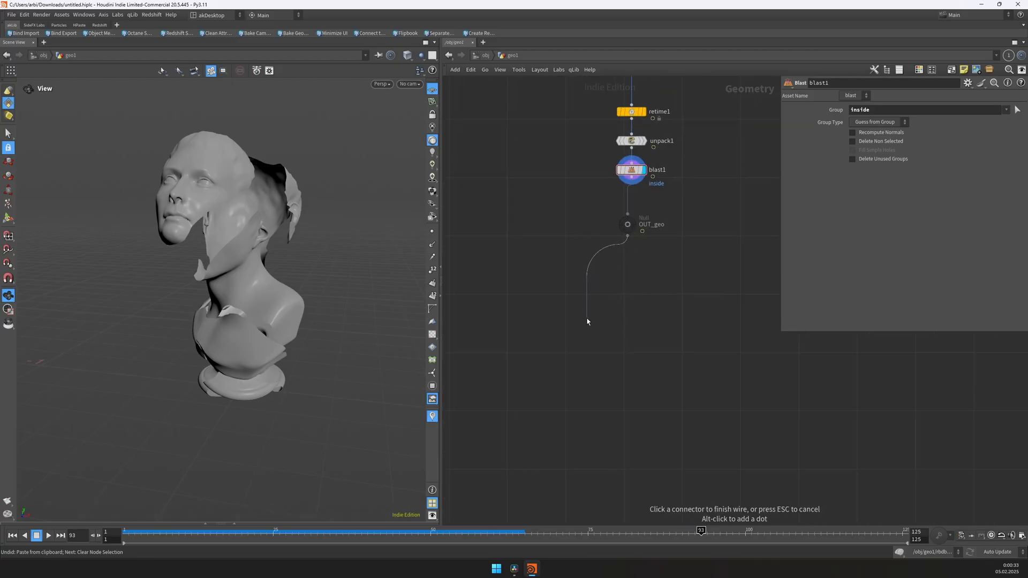
key(Tab)
text(times)
key(Return)
click(596, 277)
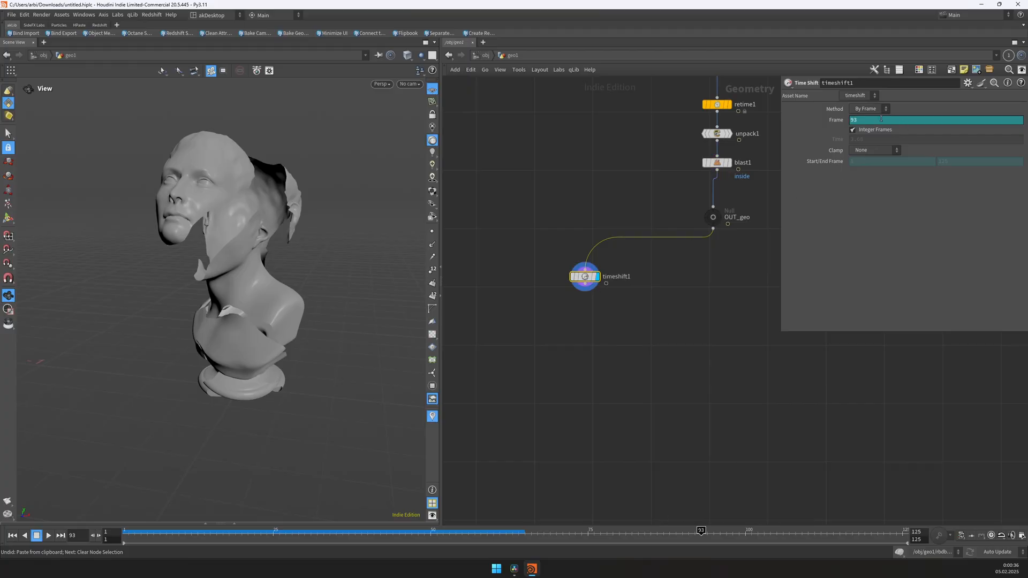
- Remove the frame expression from the Time Shift node and freeze the bust at frame 1
ctrl+shift+click(875, 118)
click(875, 119)
key(BackSpace)
key(BackSpace)
text(1)
key(Return)
key(f)
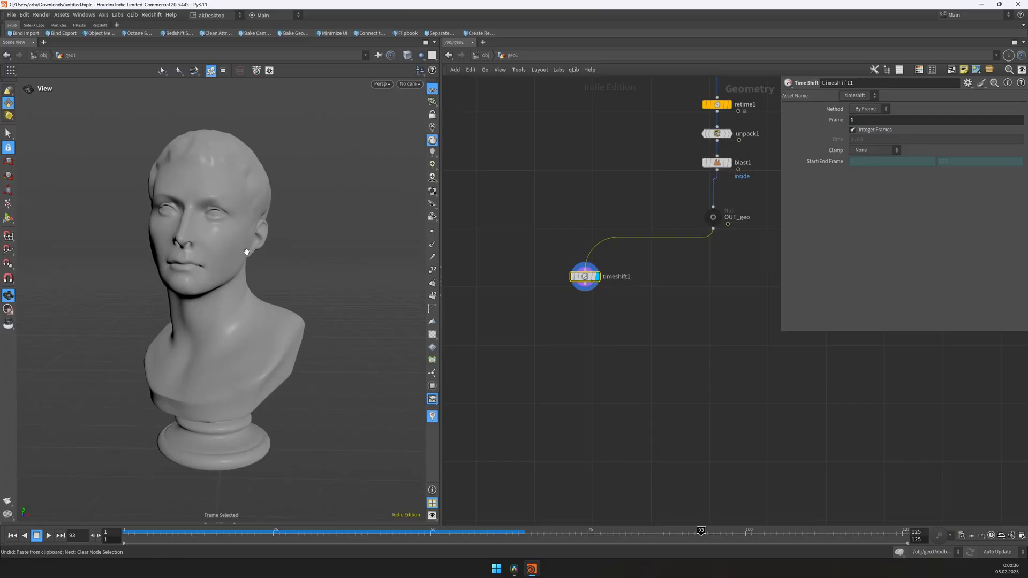
- Add a Bound node below Time Shift and template the time-shifted bust to compare it with the bounding box
key(Tab)
text(bound)
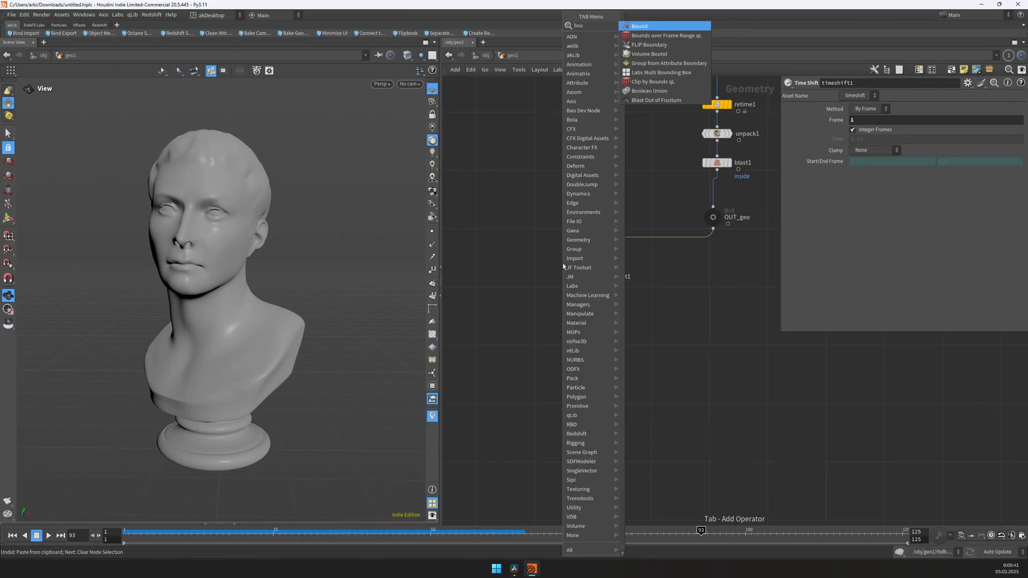
key(Return)
drag(255, 201, 295, 213)
key(w)
right_drag(224, 236, 192, 254)
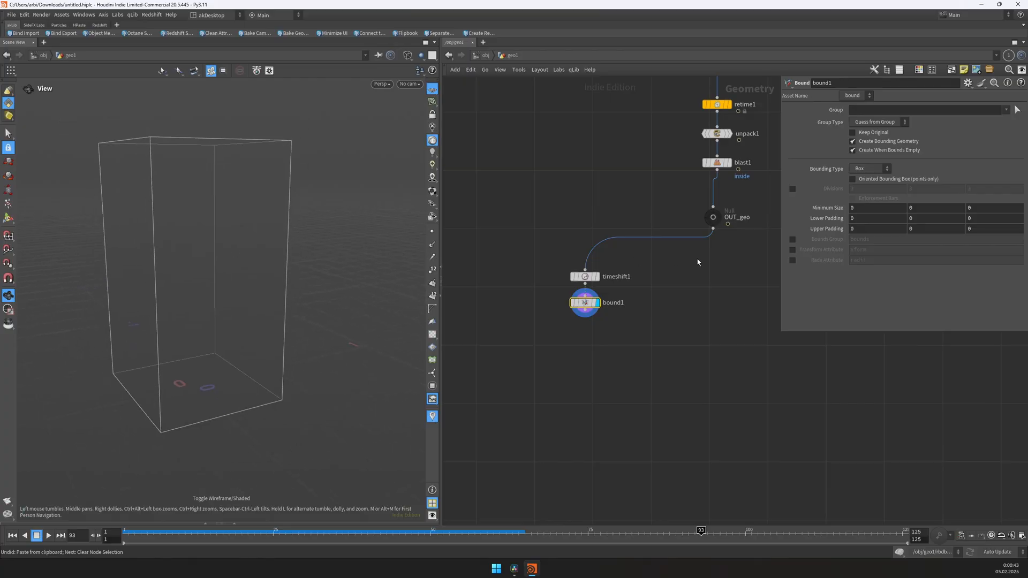
key(e)
click(593, 276)
middle_drag(184, 263, 227, 263)
mouse_move(236, 234)
mouse_down()
mouse_move(333, 241)
mouse_move(229, 245)
mouse_up()
- Add a Facet node below Bound with Unique Points enabled, and clear the Time Shift's template display
middle_drag(605, 350, 600, 285)
key(Tab)
text(d)
key(BackSpace)
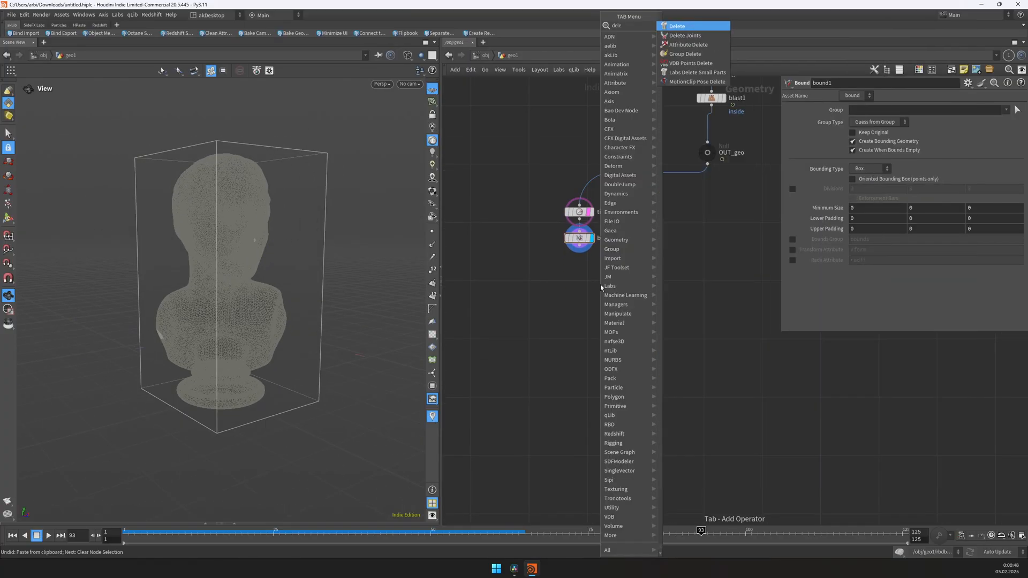
text(fac)
key(Return)
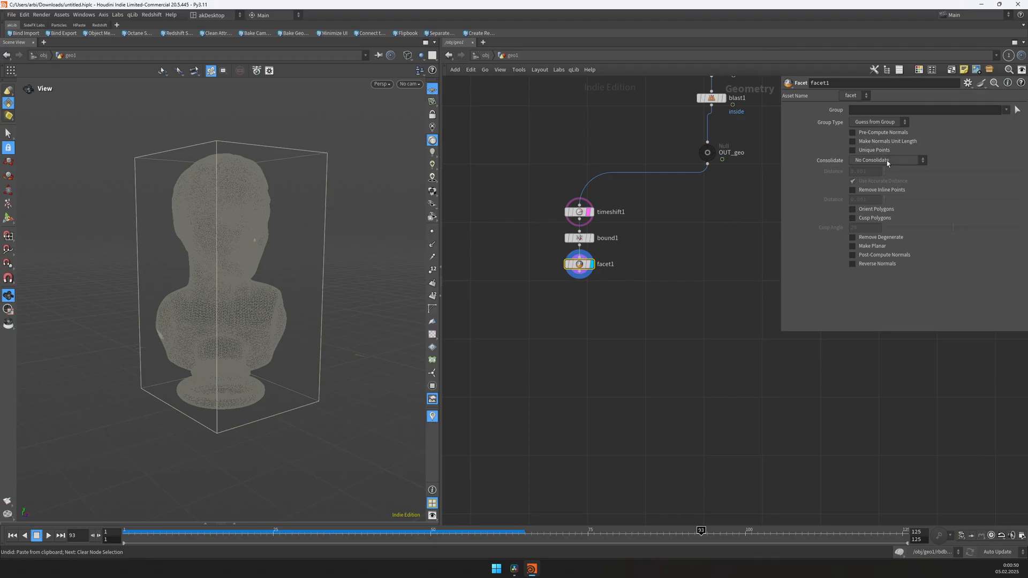
click(873, 151)
key(e)
drag(617, 255, 537, 279)
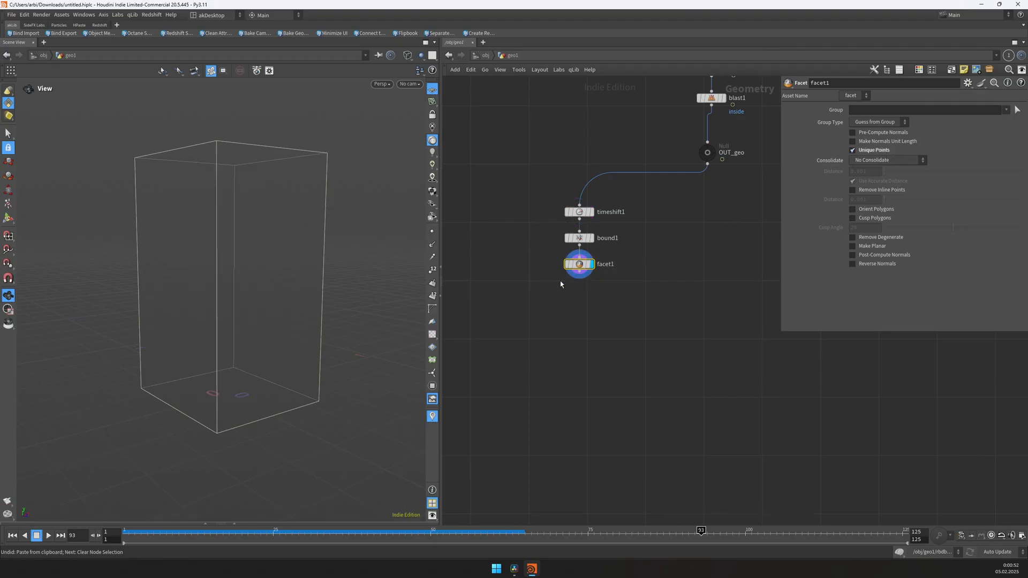
- Add a Labs Delete Small Parts node below Facet and adjust its area threshold to 0.48
key(Tab)
text(dels)
key(Return)
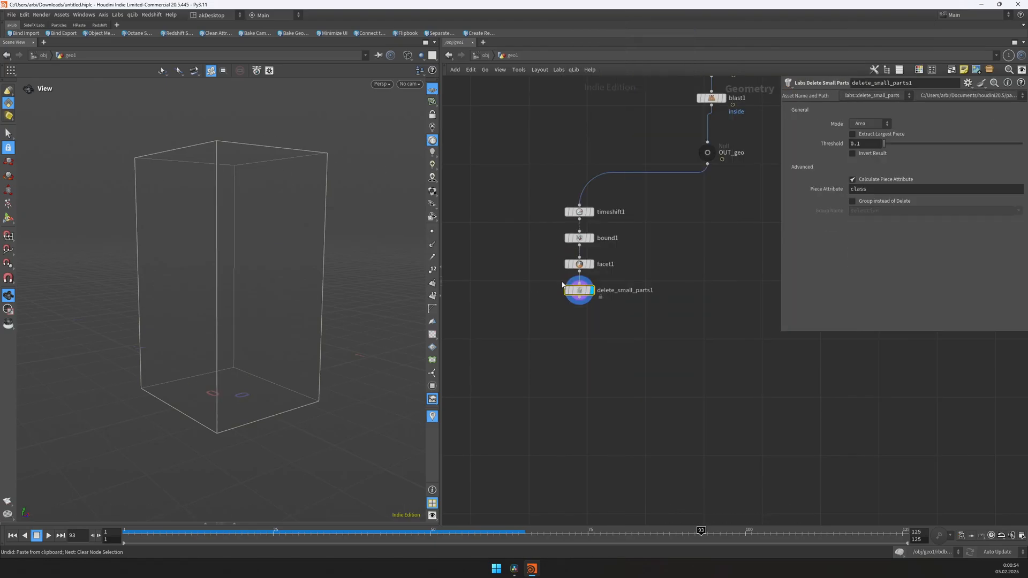
key(w)
drag(261, 233, 262, 257)
mouse_move(883, 143)
mouse_down()
mouse_move(897, 145)
mouse_move(887, 144)
mouse_up()
middle_drag(869, 143, 869, 155)
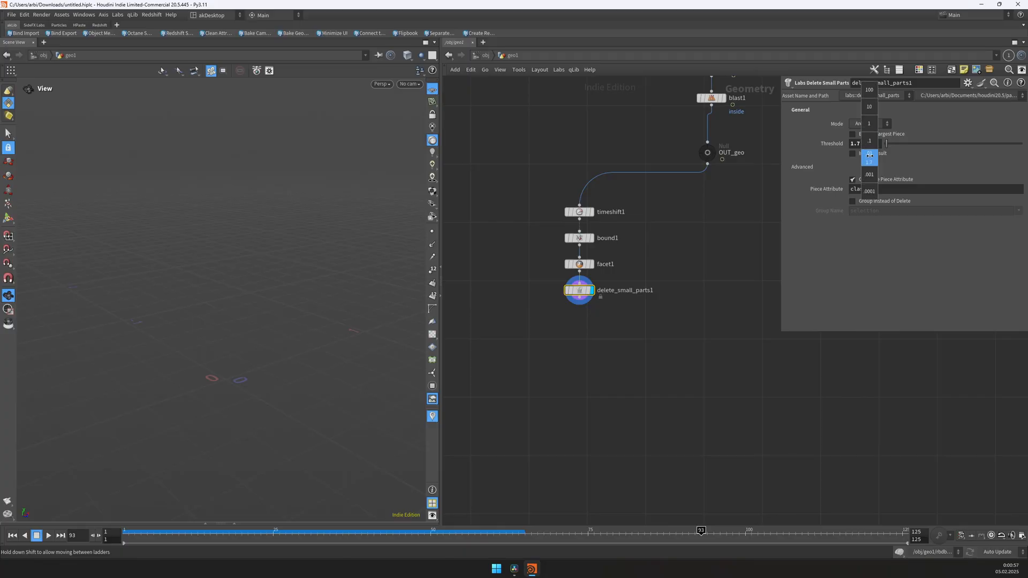
mouse_move(807, 158)
middle_down()
mouse_move(326, 158)
mouse_move(405, 157)
middle_up()
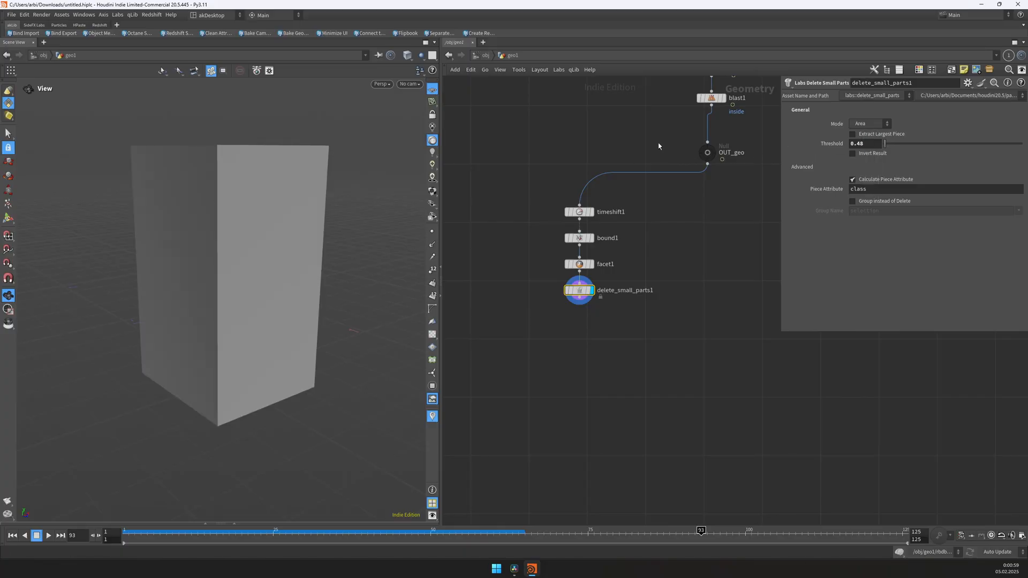
key(w)
mouse_move(315, 160)
mouse_down()
mouse_move(307, 268)
mouse_move(291, 75)
mouse_move(298, 230)
mouse_move(287, 194)
mouse_move(372, 151)
mouse_move(296, 128)
mouse_up()
key(w)
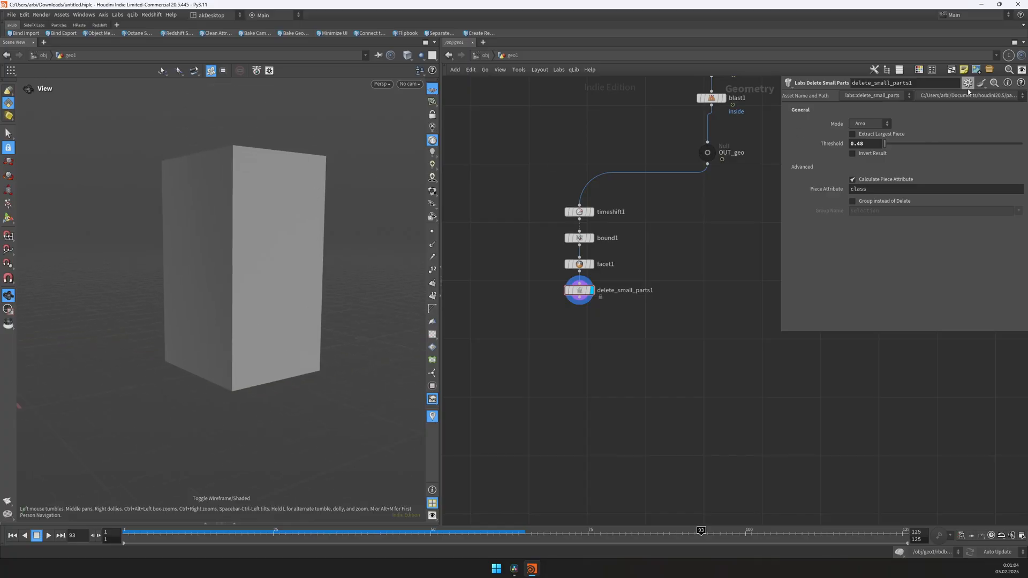
- Invert the Delete Small Parts result and set its threshold to 0.5 to isolate the box's end caps
click(863, 154)
double_click(857, 144)
text(5)
key(Return)
drag(275, 174, 278, 189)
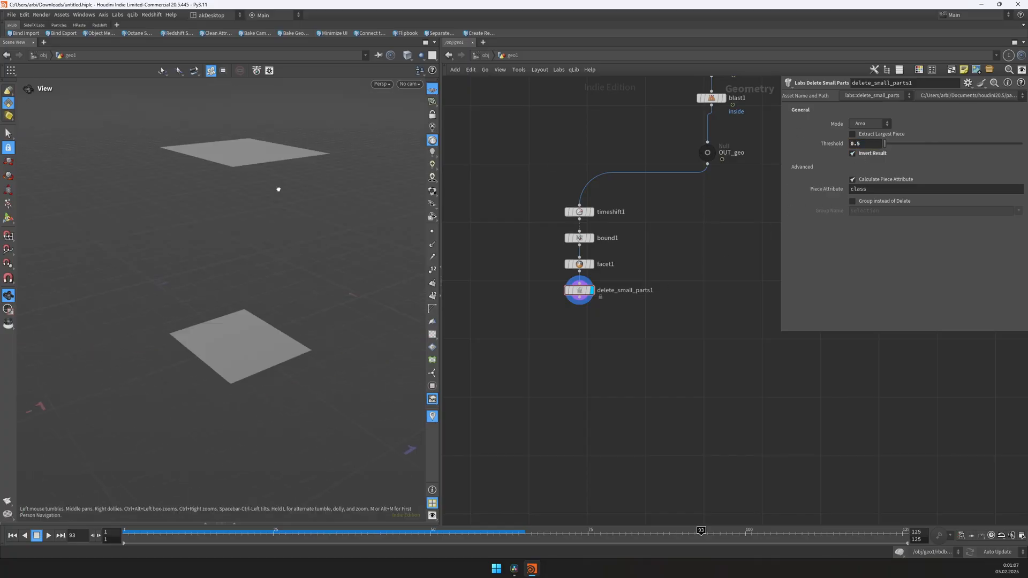
- Space the nodes from Time Shift to Delete Small Parts evenly and add an Extract Centroid node below them
middle_drag(602, 341, 585, 300)
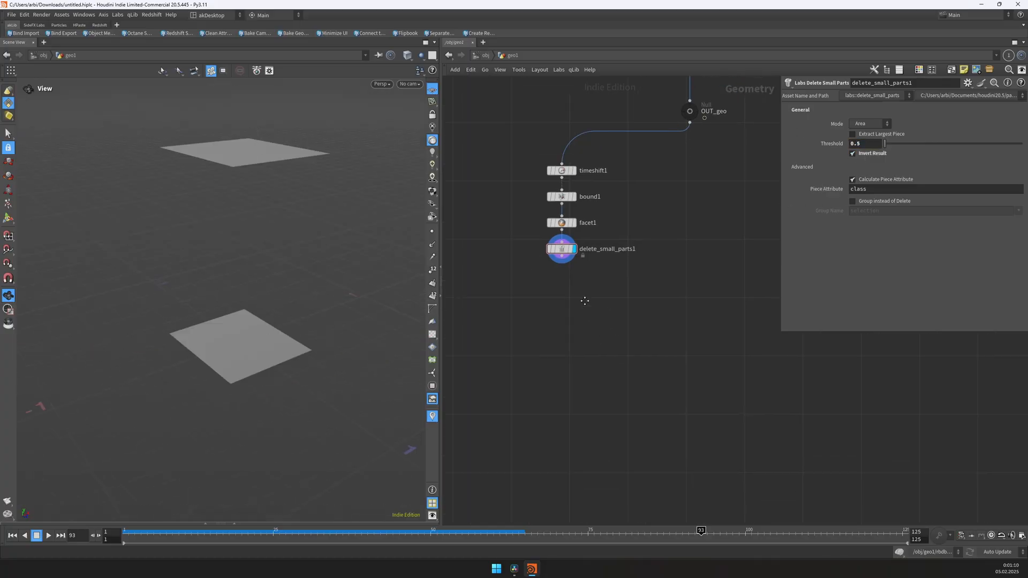
drag(585, 301, 556, 137)
click(561, 249)
key(Tab)
text(ext)
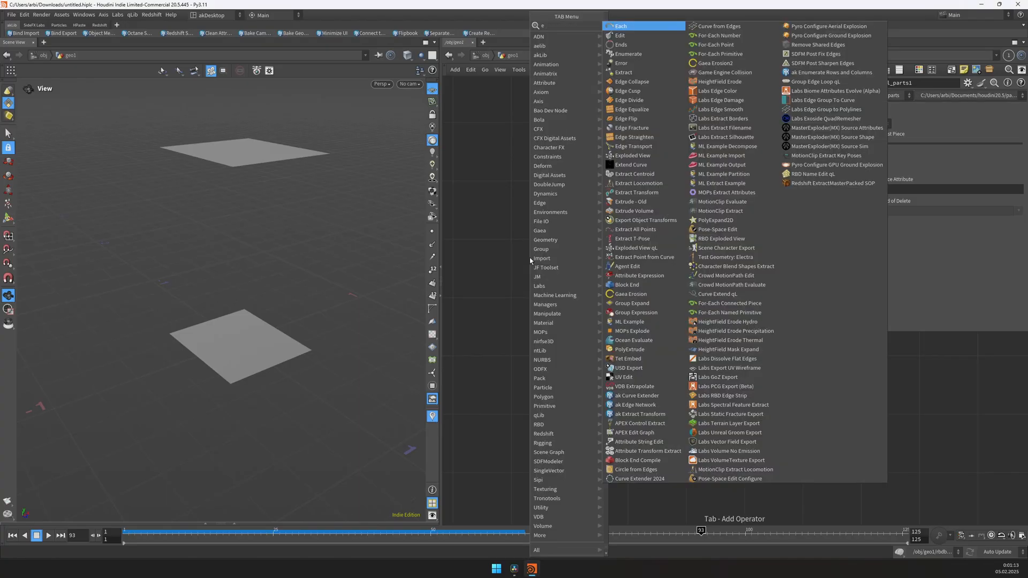
key(Down)
key(Down)
key(Return)
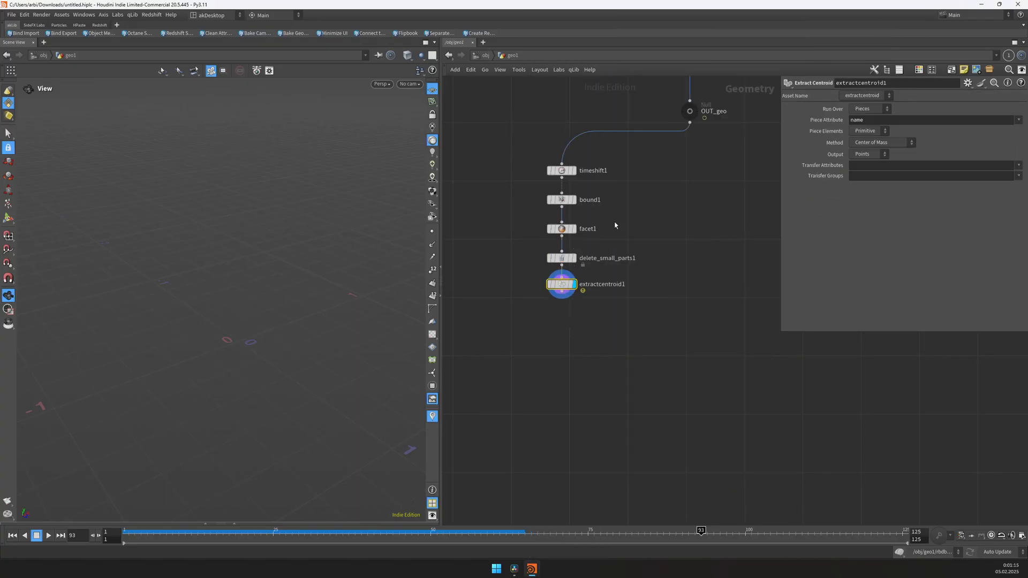
- Run the centroid extraction over Primitives and turn on point display in the viewport
click(870, 109)
click(867, 119)
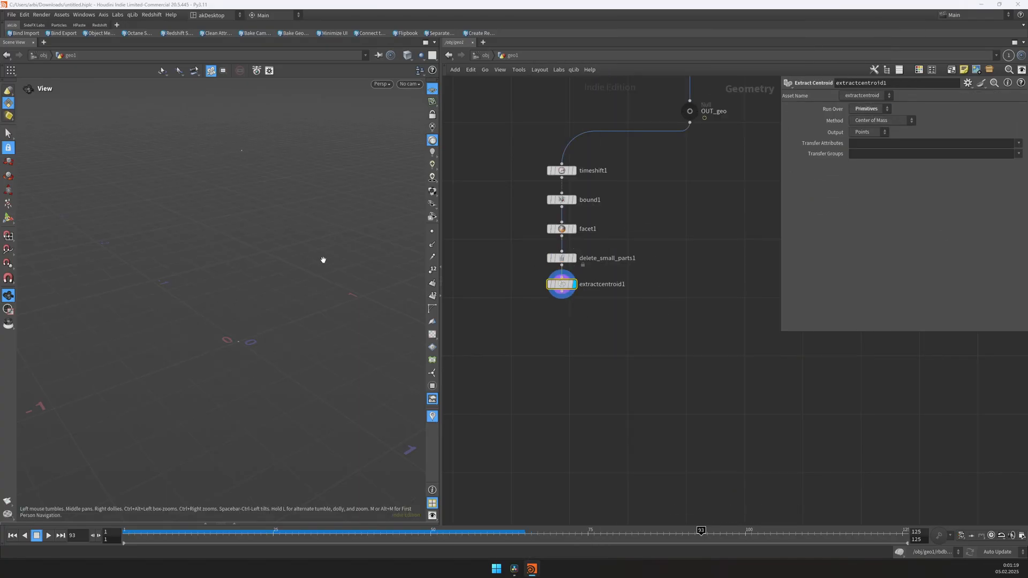
click(432, 232)
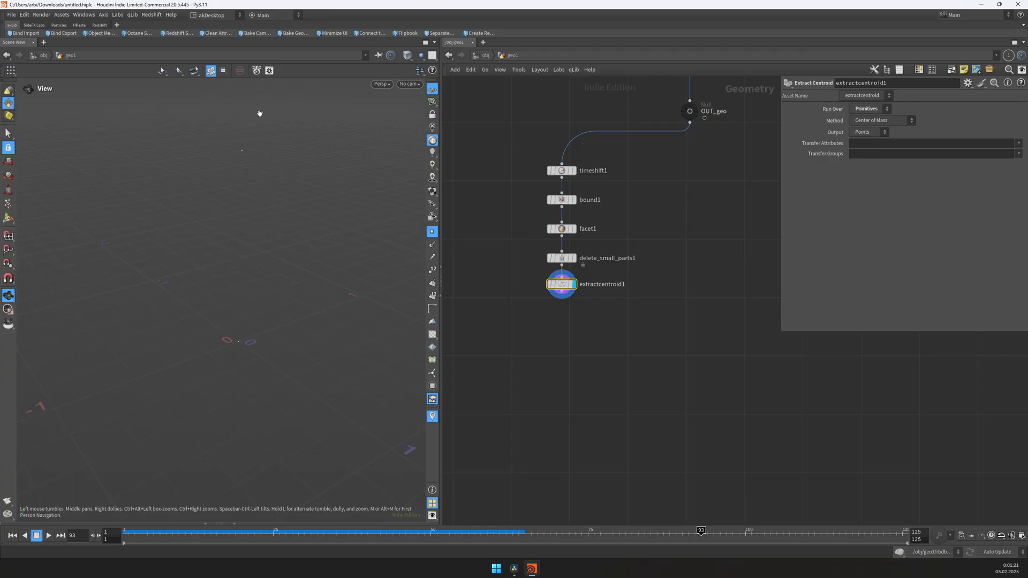
- Add an Add node below Extract Centroid and join all points into a polygon line by group
key(Tab)
text(add)
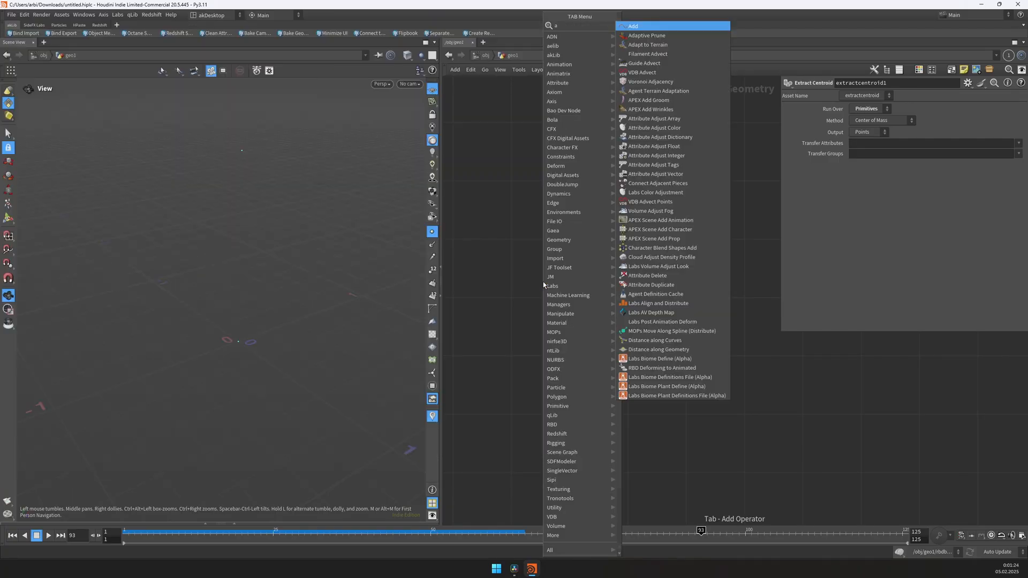
key(Return)
key(Return)
click(815, 108)
click(830, 131)
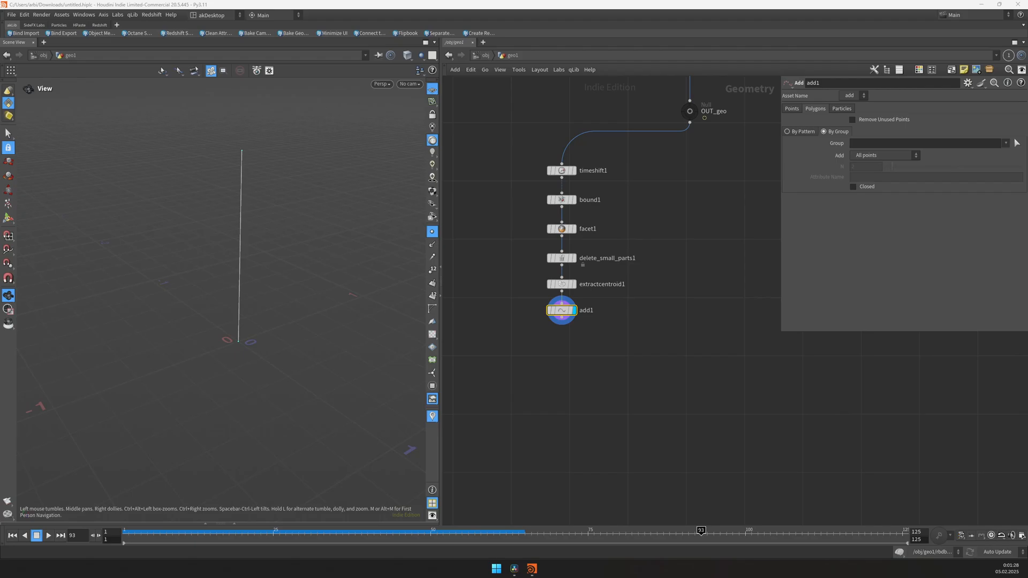
- Add a Carve node below the Add node with First U 0.45 and Second U 0.85
key(Tab)
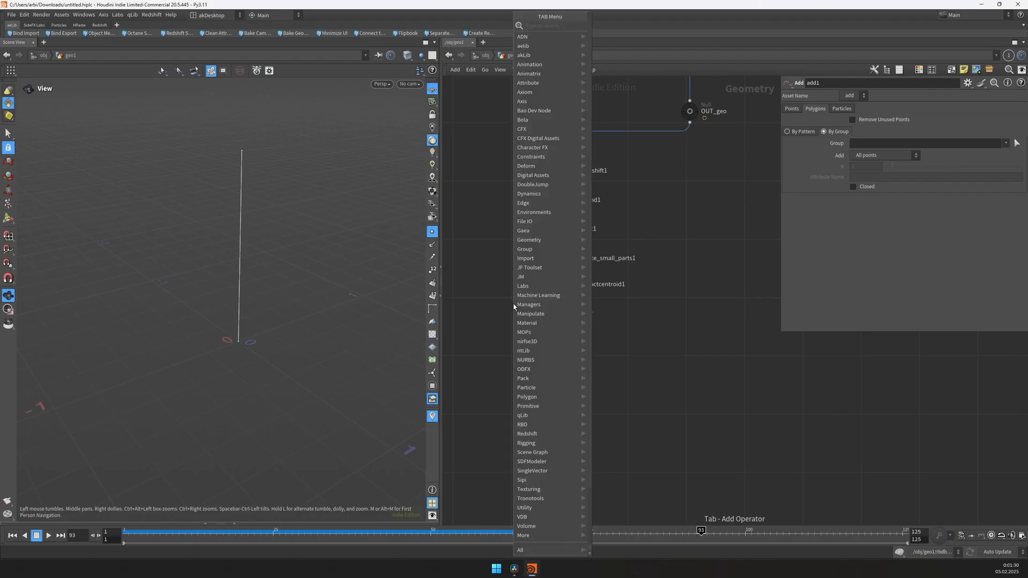
text(carve)
key(Return)
key(Return)
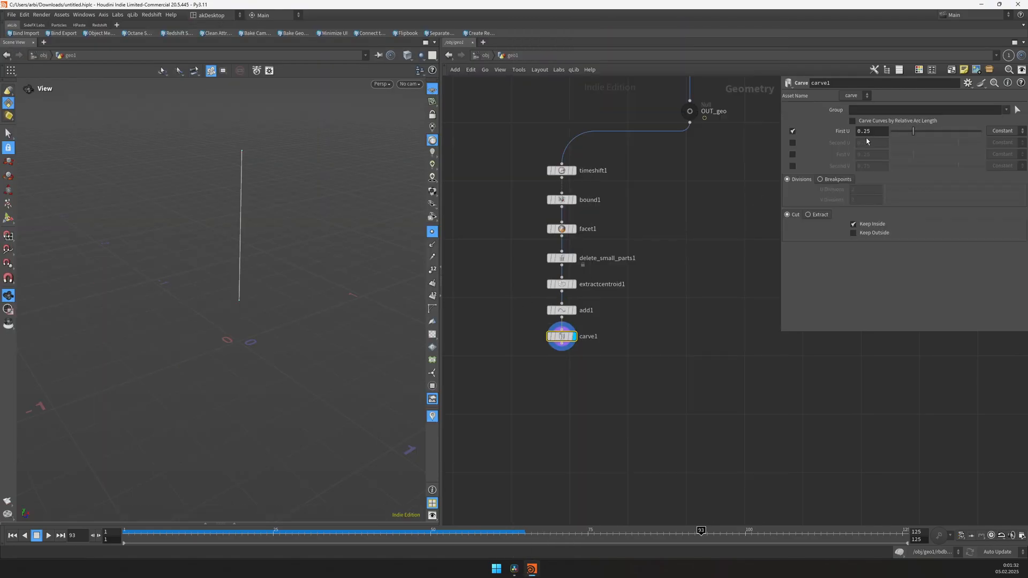
scroll(868, 134, up, 2)
scroll(863, 143, up, 1)
- Template OUT_geo to check the carved line inside the bust, and return to frame 1
key(e)
click(689, 111)
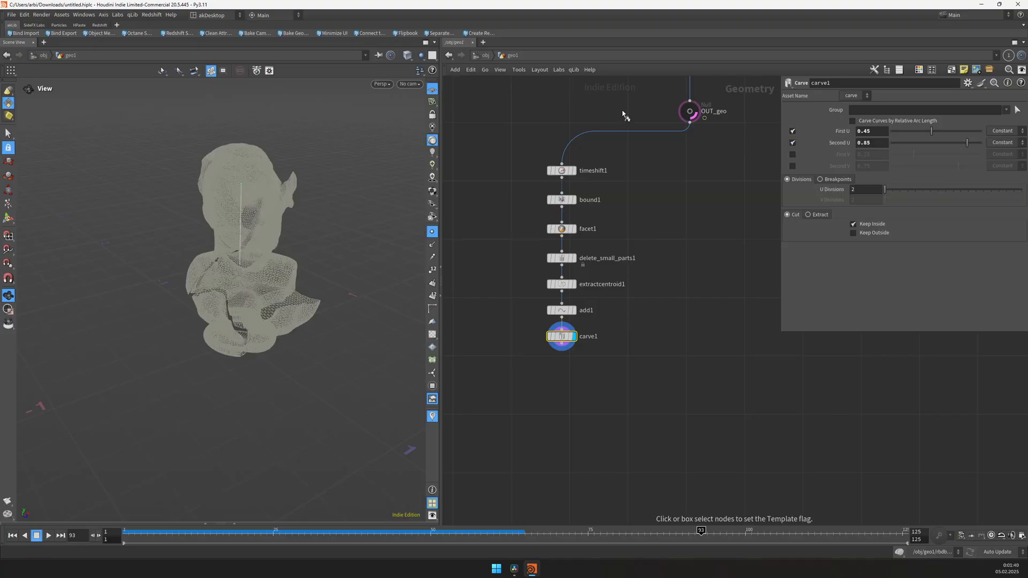
drag(269, 246, 296, 237)
key(ctrl+Up)
drag(237, 195, 242, 223)
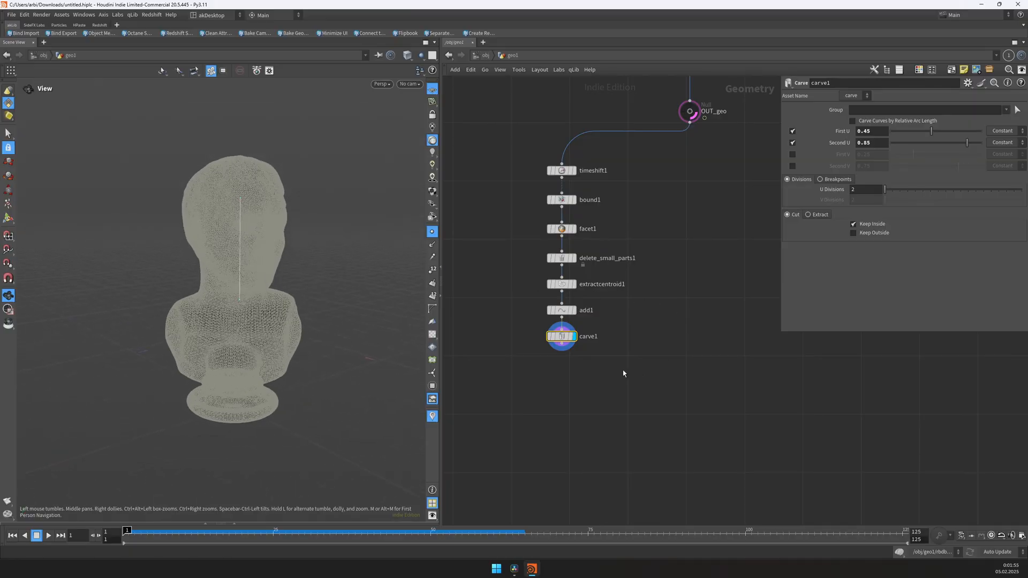
- Line up the guide-line node chain evenly and add a Resample node below the Carve node
drag(622, 373, 530, 155)
key(l)
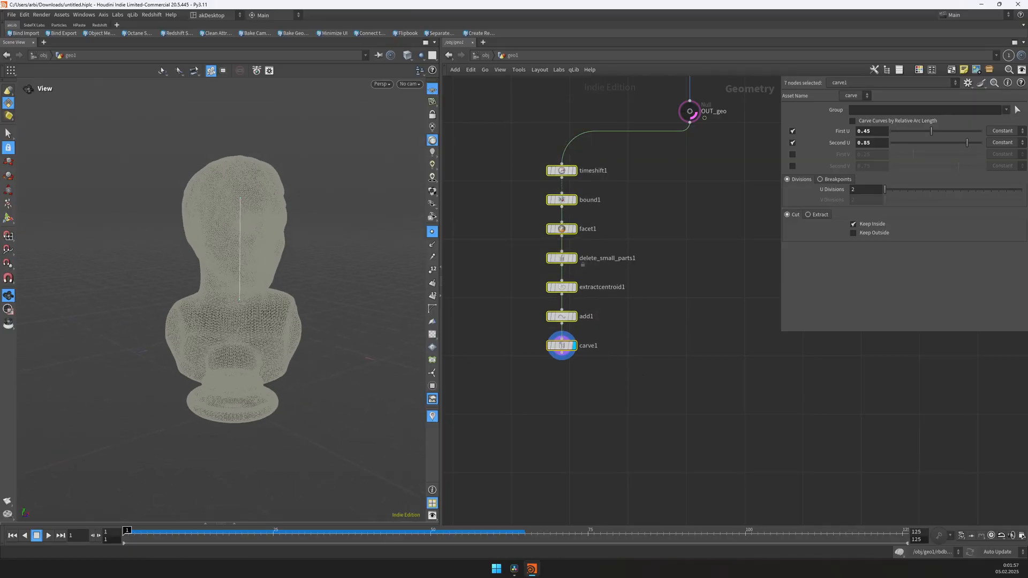
key(Tab)
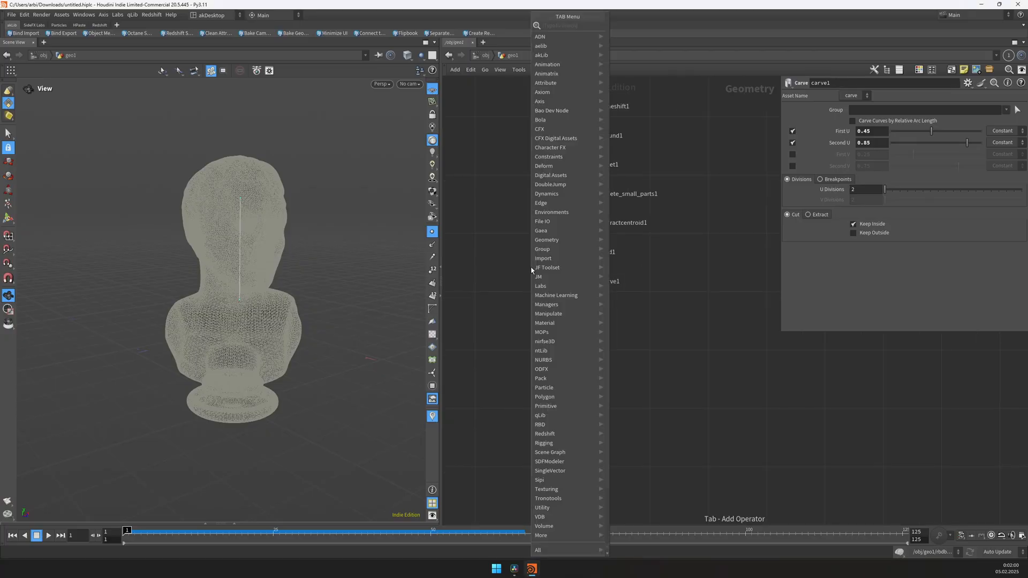
text(resample)
key(Return)
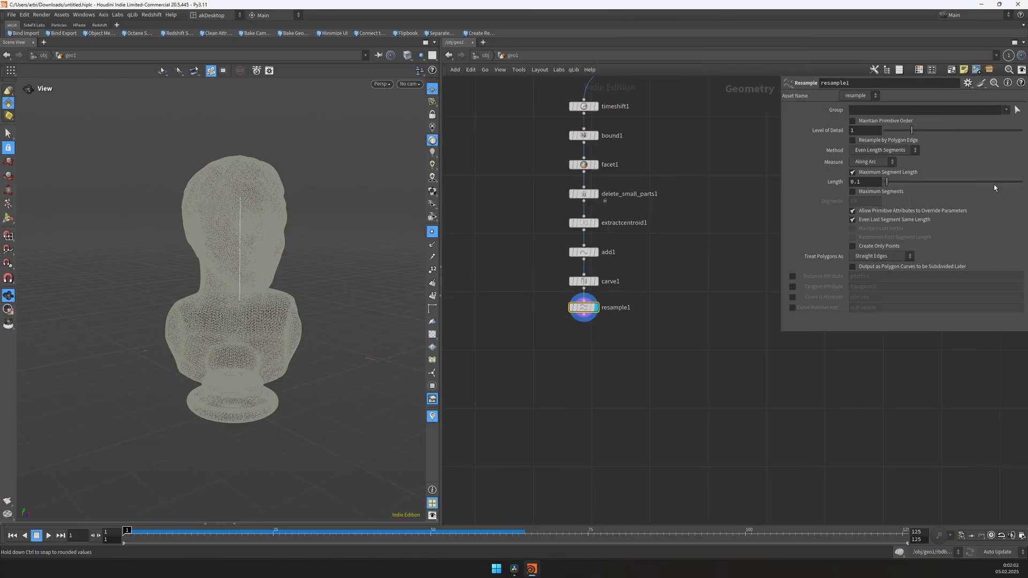
- Resample the carved line by Maximum Segments instead of Maximum Segment Length, using 4 segments
click(872, 172)
click(868, 191)
double_click(861, 200)
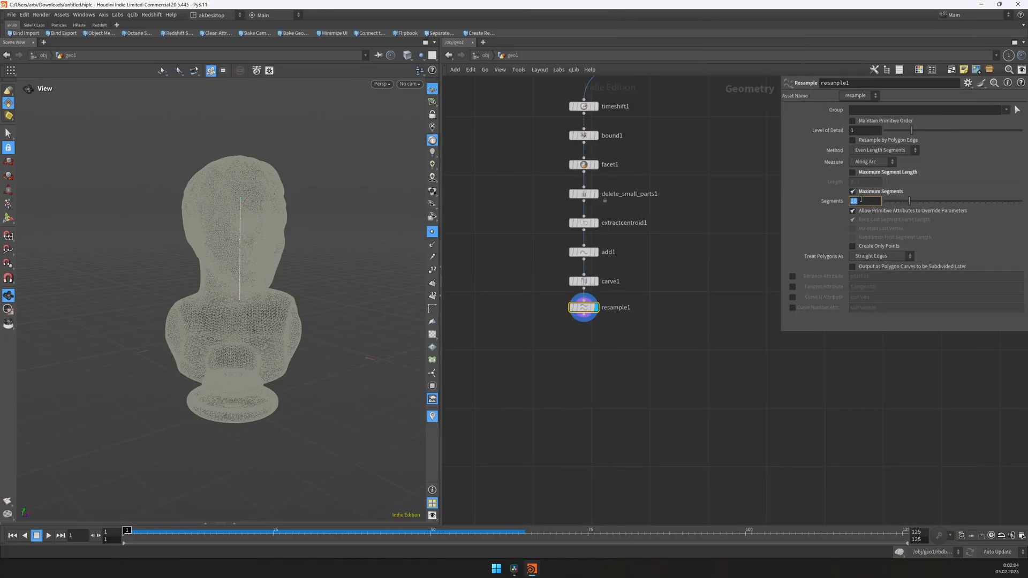
text(4)
key(Return)
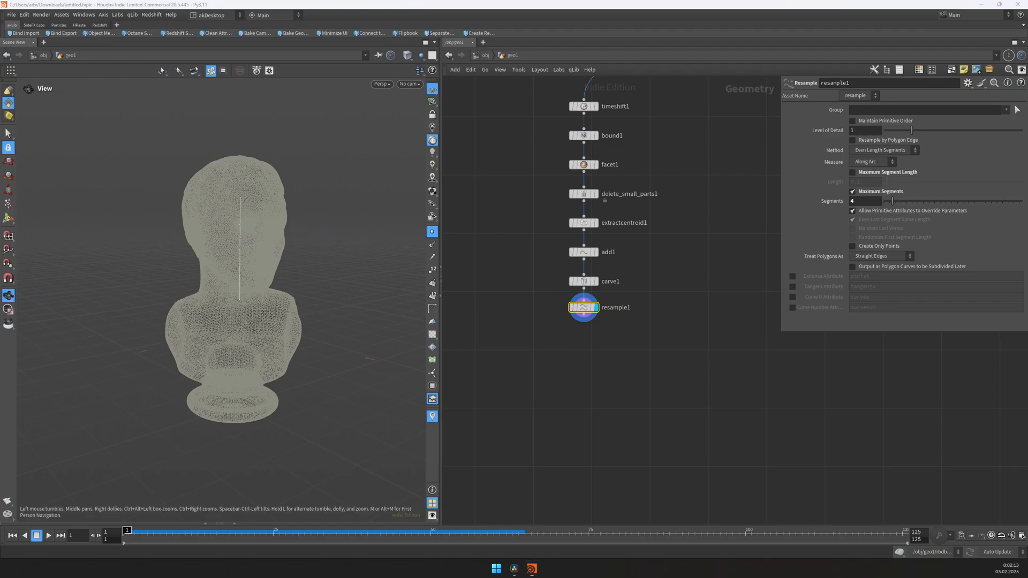
- Add an Orientation Along Curve node below the Resample node
click(543, 310)
key(Tab)
text(ori)
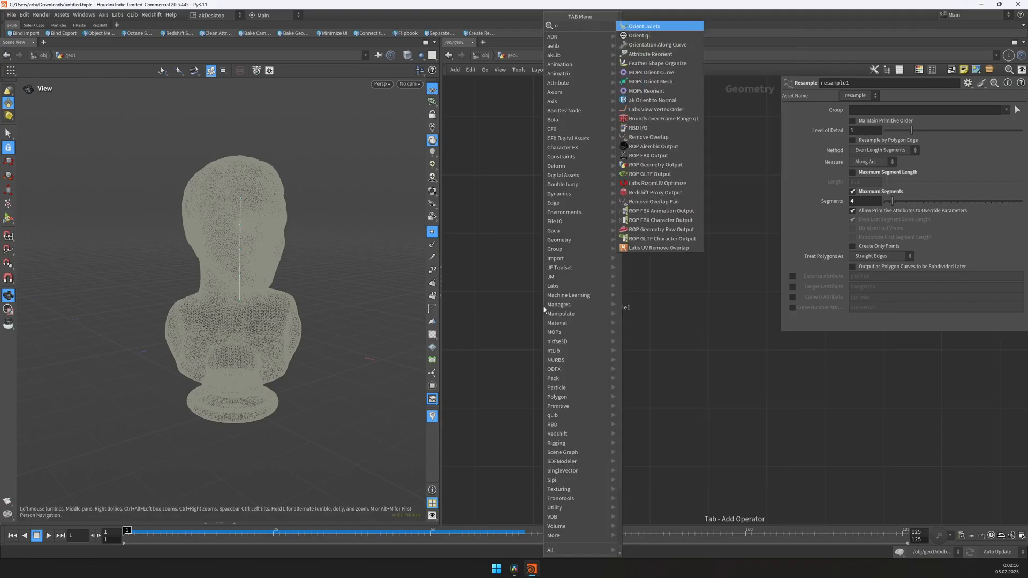
key(Down)
key(Down)
key(Return)
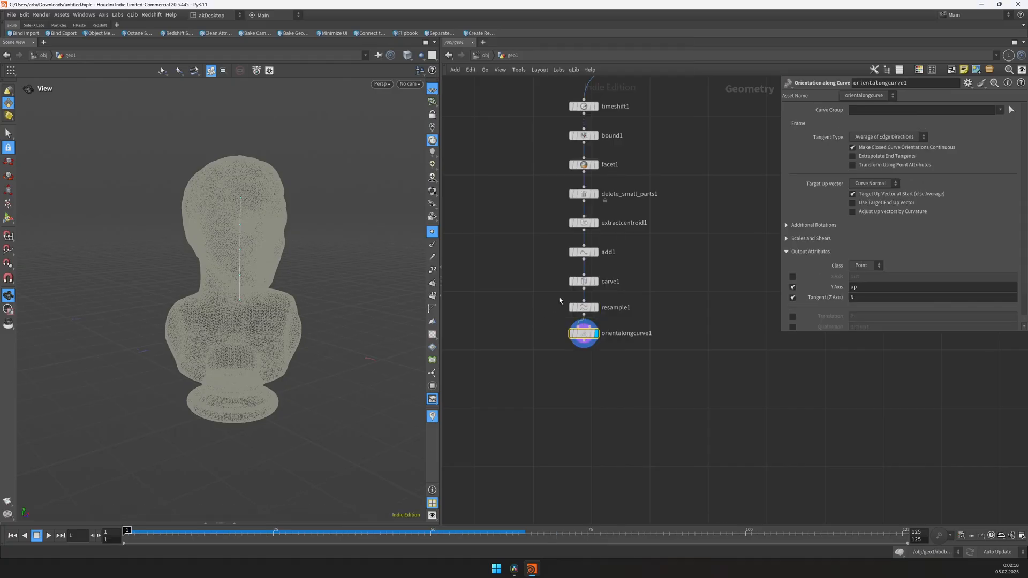
- Add a Copy to Points node that uses the oriented curve as its target points
middle_drag(666, 403, 722, 315)
key(Tab)
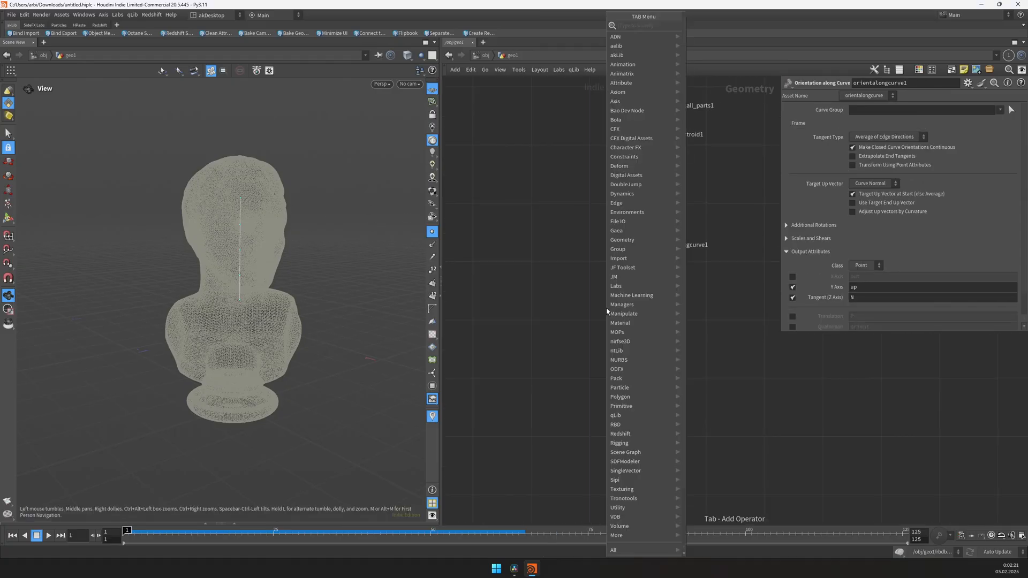
text(copyt)
key(Down)
key(Down)
key(Return)
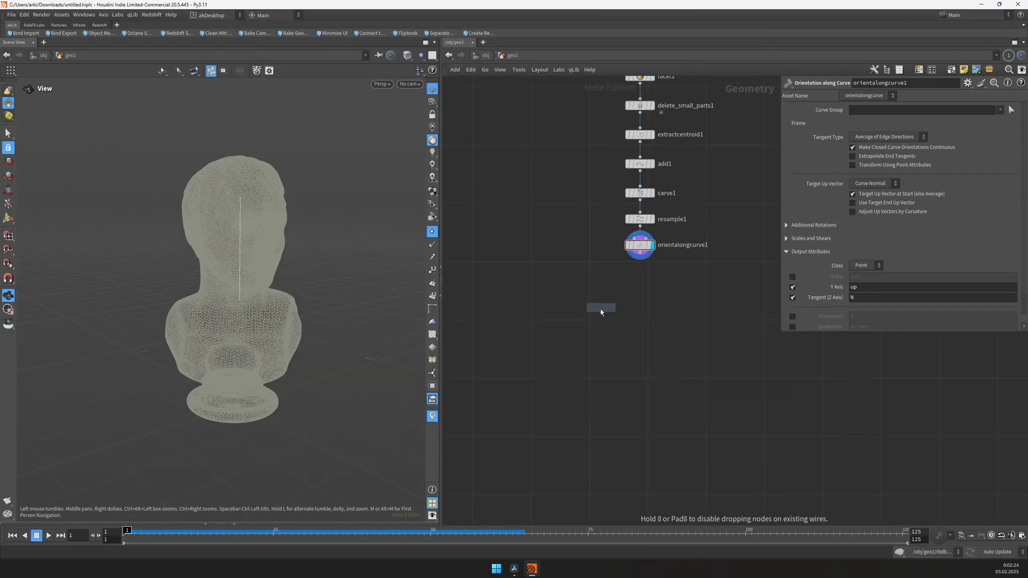
click(596, 362)
click(603, 354)
middle_drag(575, 269, 642, 262)
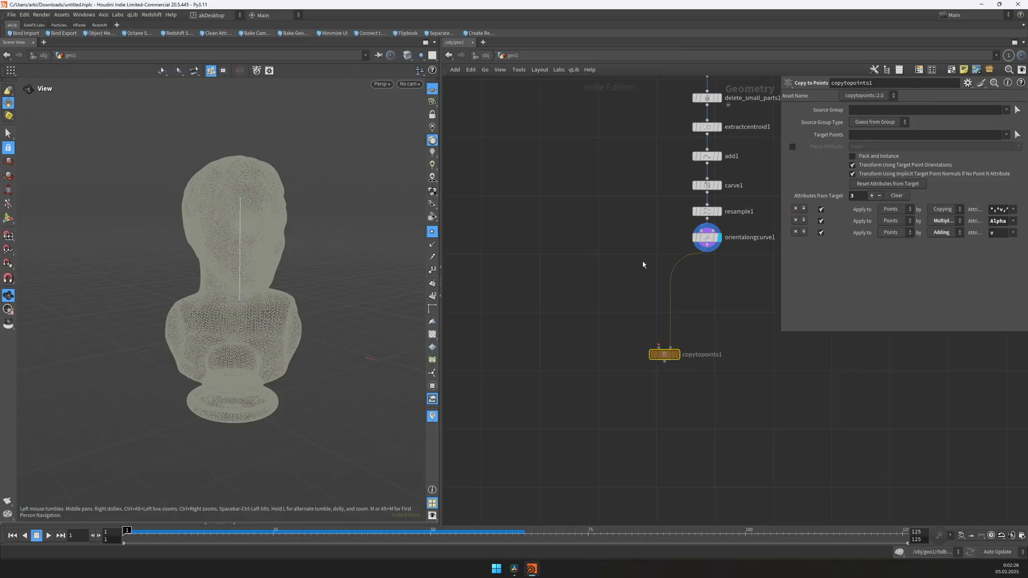
- Add a Circle node beside the chain and set its primitive type to Polygon
key(Tab)
text(circle)
key(Return)
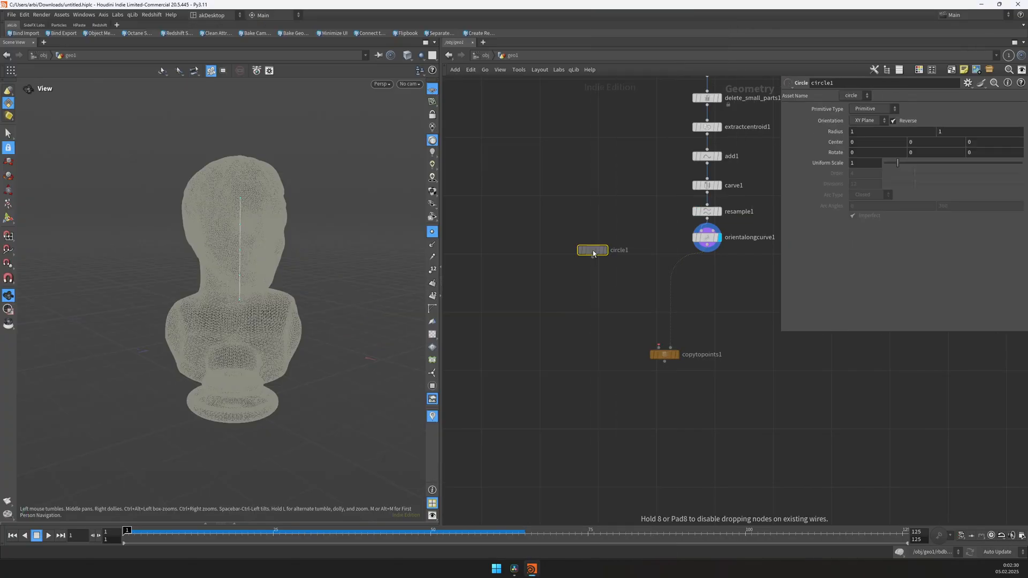
click(570, 295)
click(873, 109)
click(868, 128)
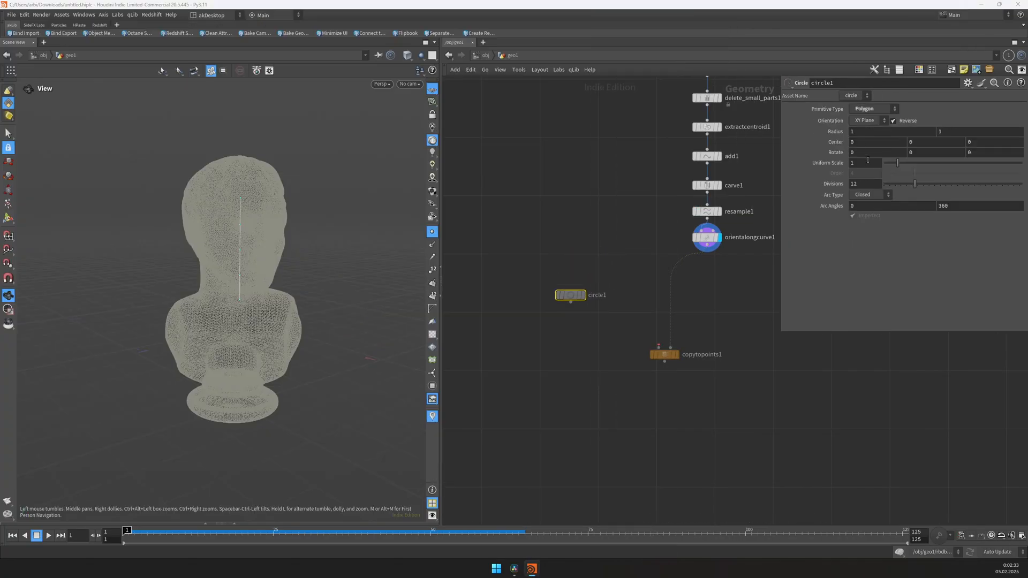
- Set the circle's uniform scale to 0.05 and divisions to 48, and display it copied onto the curve points
click(870, 159)
text(.05)
key(Return)
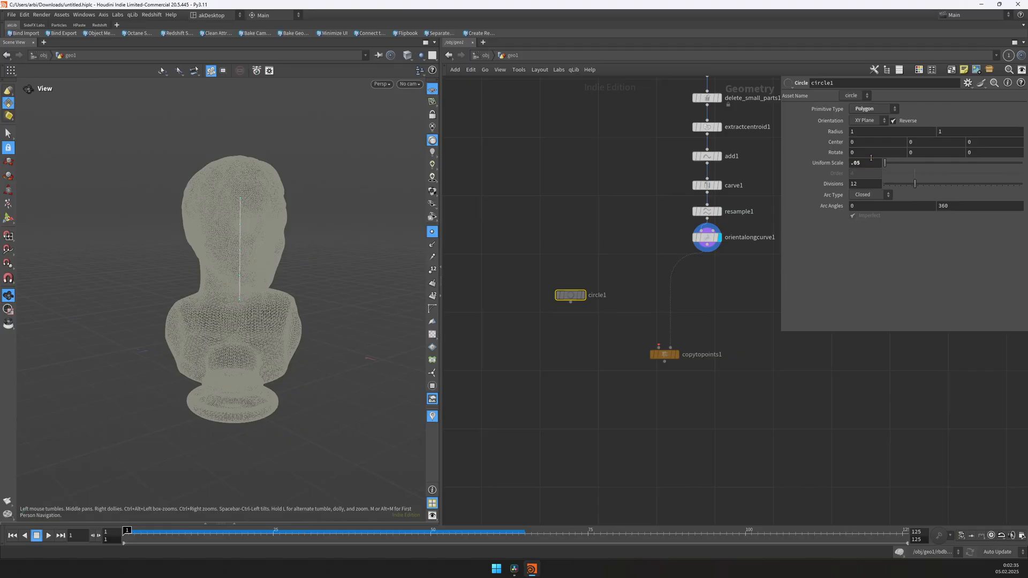
click(865, 184)
text(48)
key(Return)
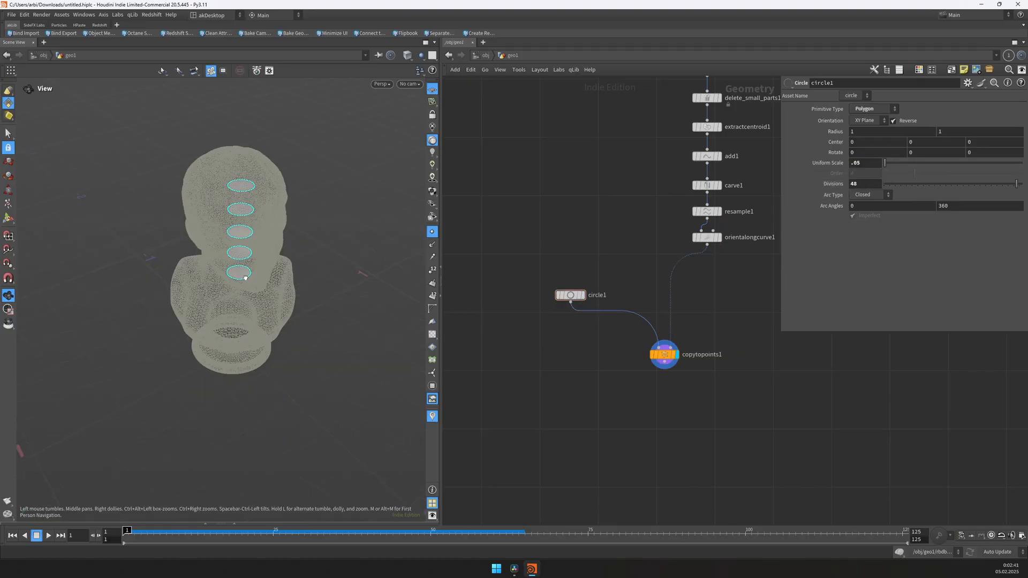
drag(243, 277, 206, 241)
- Insert an Attribute Randomize node between Orientation Along Curve and Copy to Points
middle_drag(714, 281, 663, 291)
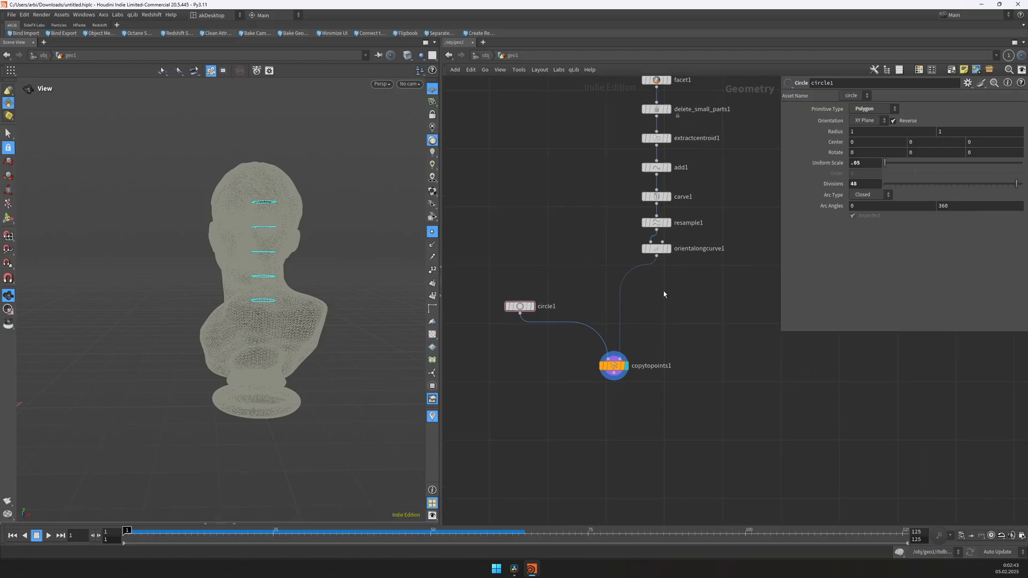
scroll(657, 259, up, 2)
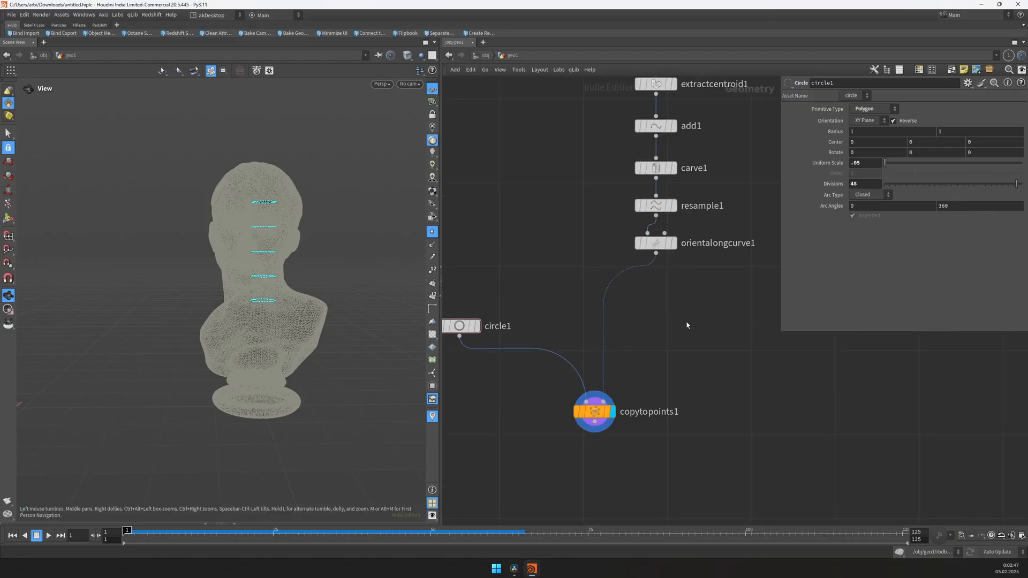
key(Tab)
text(attra)
click(792, 26)
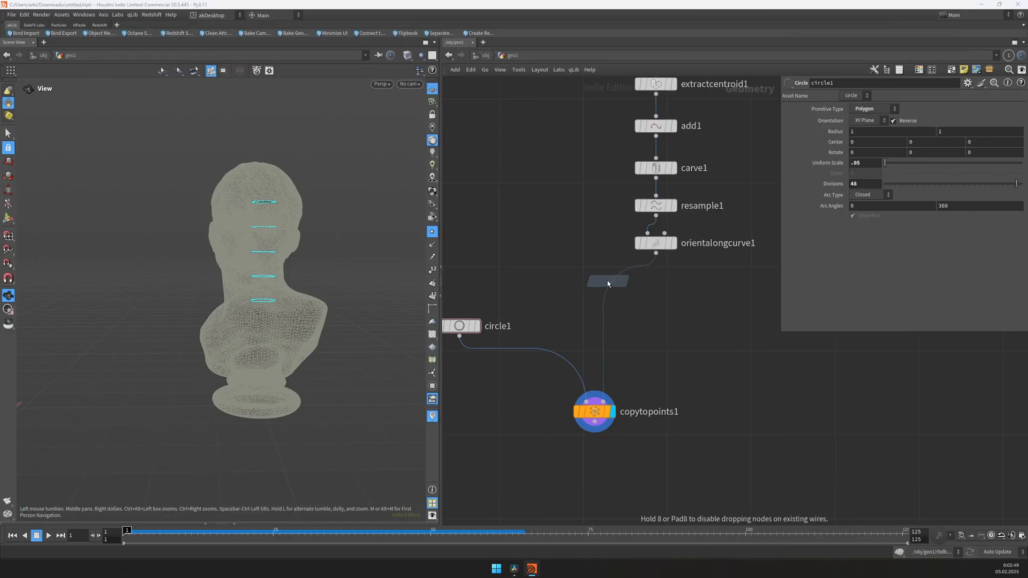
click(608, 281)
- Randomize the N attribute using the Add Value operation
double_click(854, 145)
text(N)
key(Return)
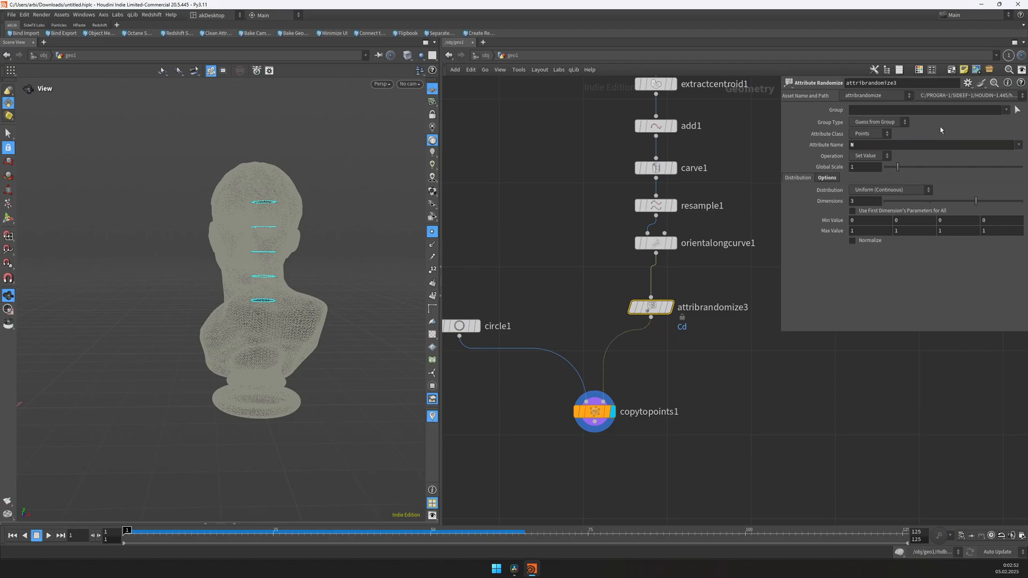
click(868, 156)
click(867, 175)
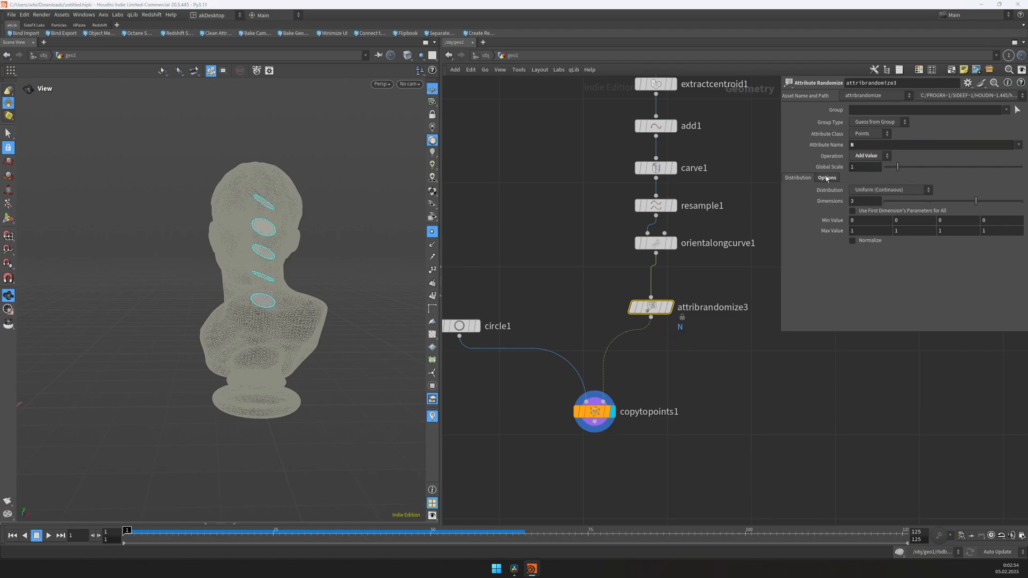
- Set the distribution to Direction or Orientation, enabling the direction bias, with a cone angle of 35 and N as direction attribute
click(878, 190)
click(865, 209)
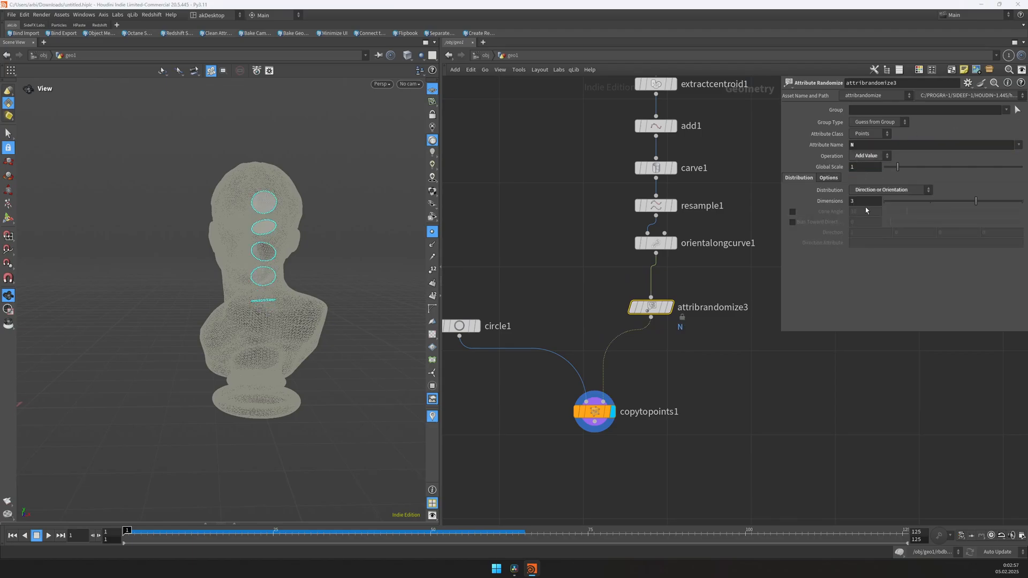
click(793, 212)
click(793, 221)
click(868, 213)
key(BackSpace)
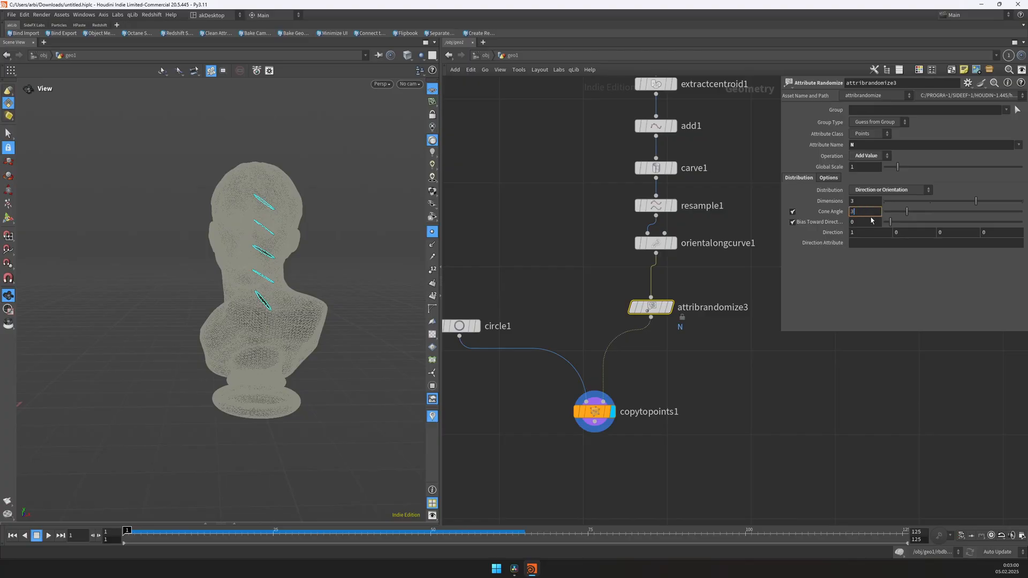
key(Return)
click(862, 244)
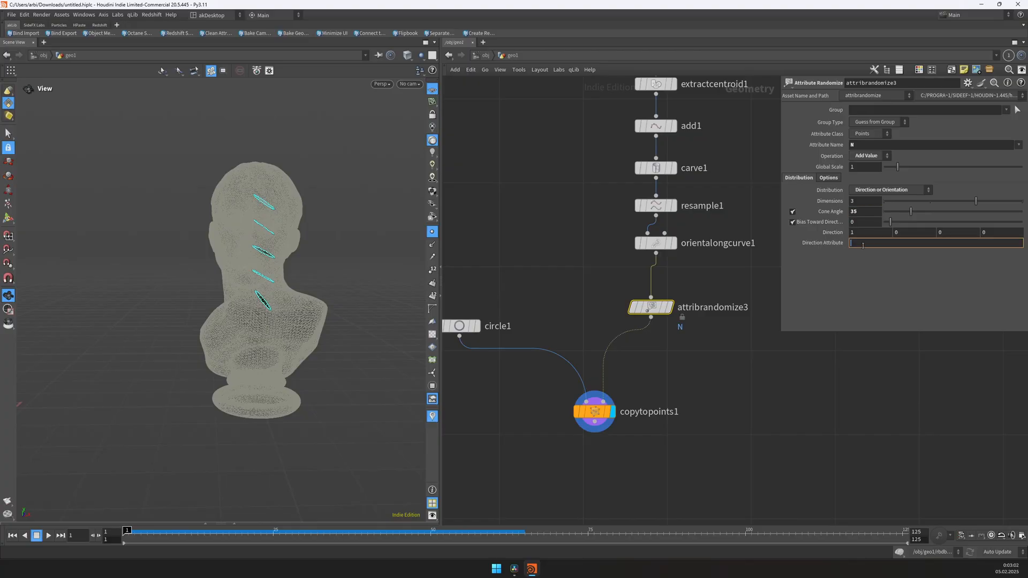
key(Return)
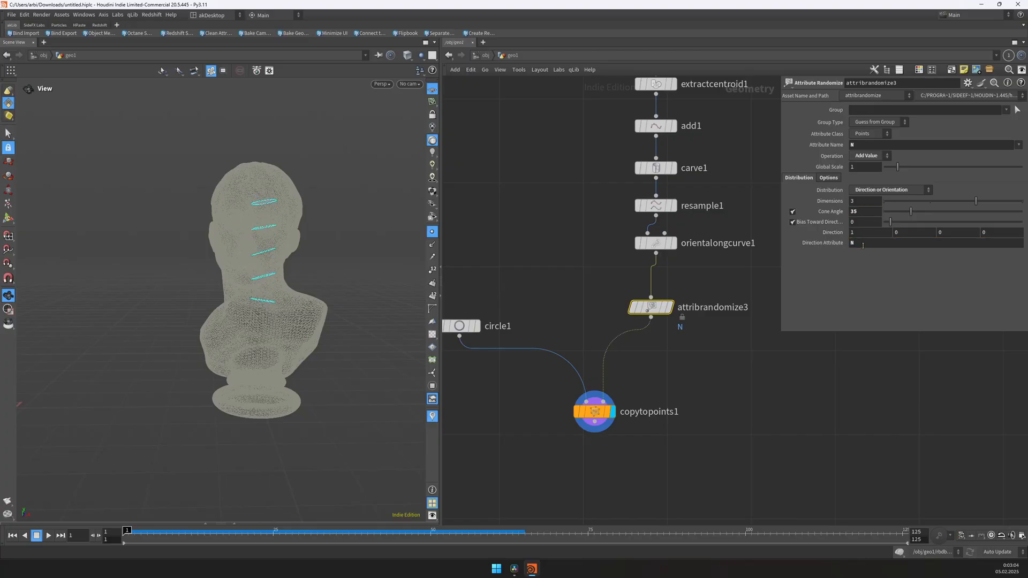
- Test the global scale and cone angle of the randomization, returning to the default scale and a cone angle of 35
mouse_move(897, 167)
mouse_down()
mouse_move(919, 169)
mouse_move(897, 170)
mouse_up()
ctrl+middle_click(867, 167)
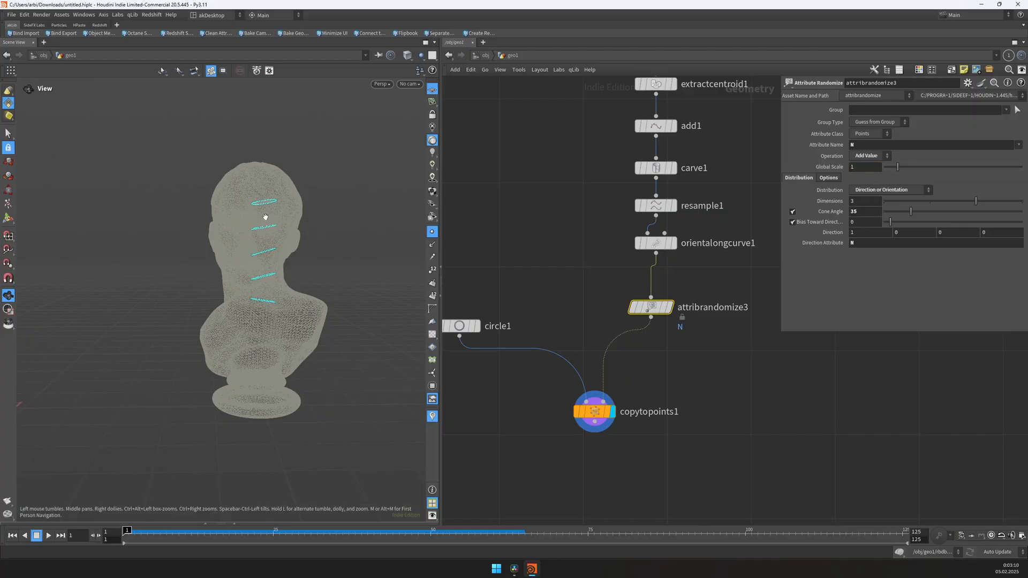
mouse_move(910, 211)
mouse_down()
mouse_move(936, 207)
mouse_move(909, 211)
mouse_up()
double_click(877, 211)
text(35)
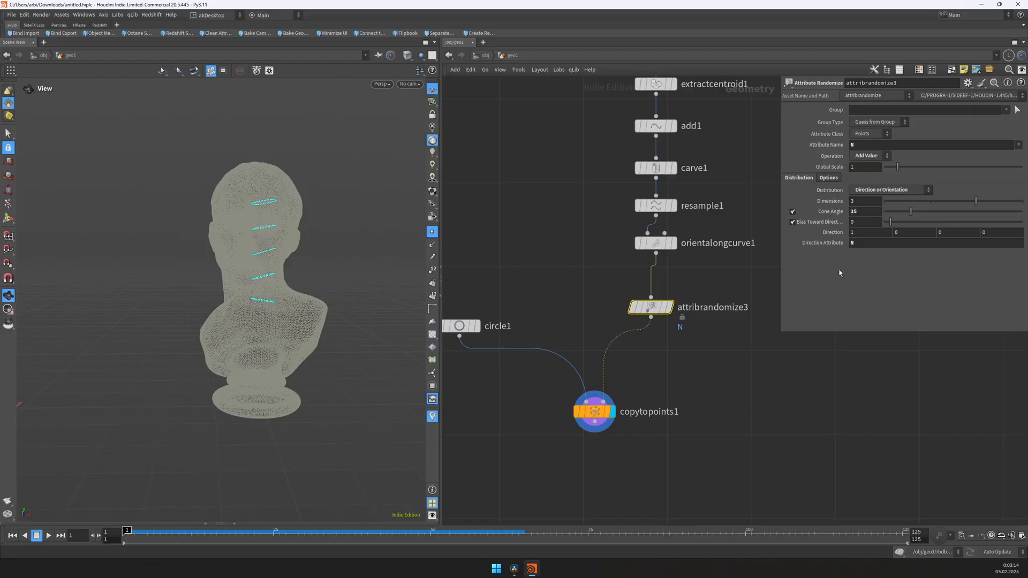
key(Return)
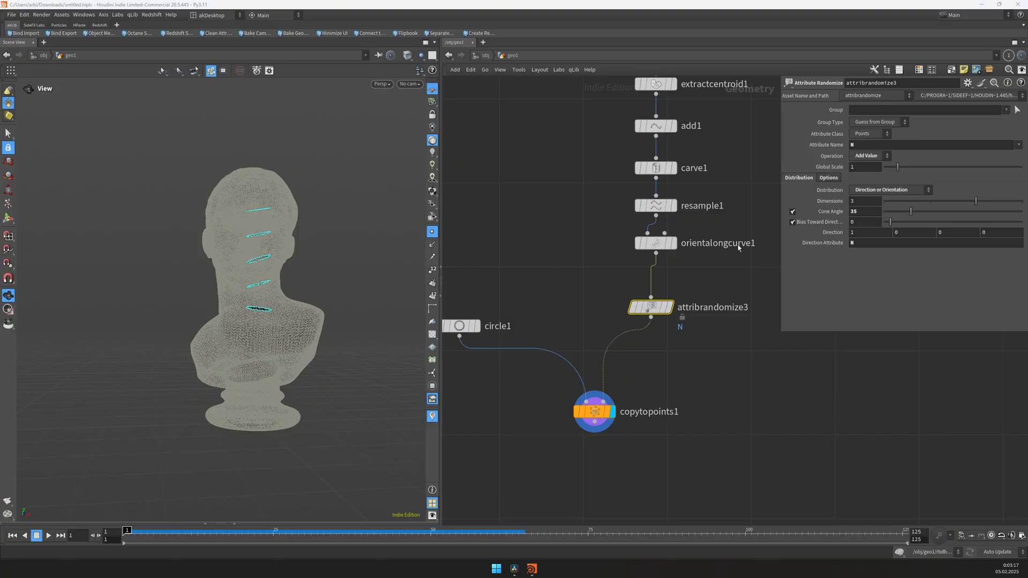
- Insert a Transform from Centroid node between Attribute Randomize and Copy to Points
key(Tab)
text(traf)
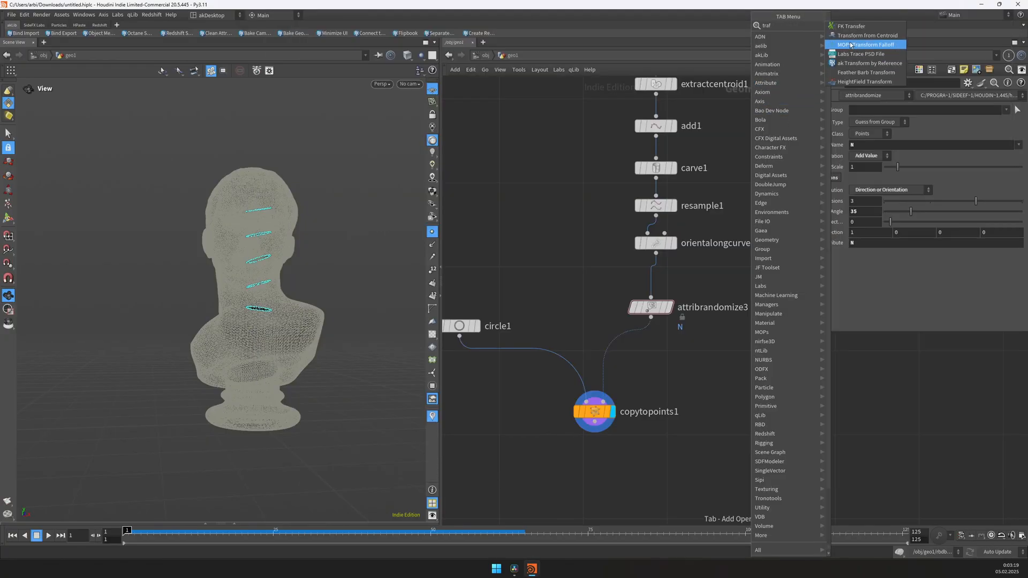
click(867, 35)
scroll(657, 312, up, 3)
click(647, 379)
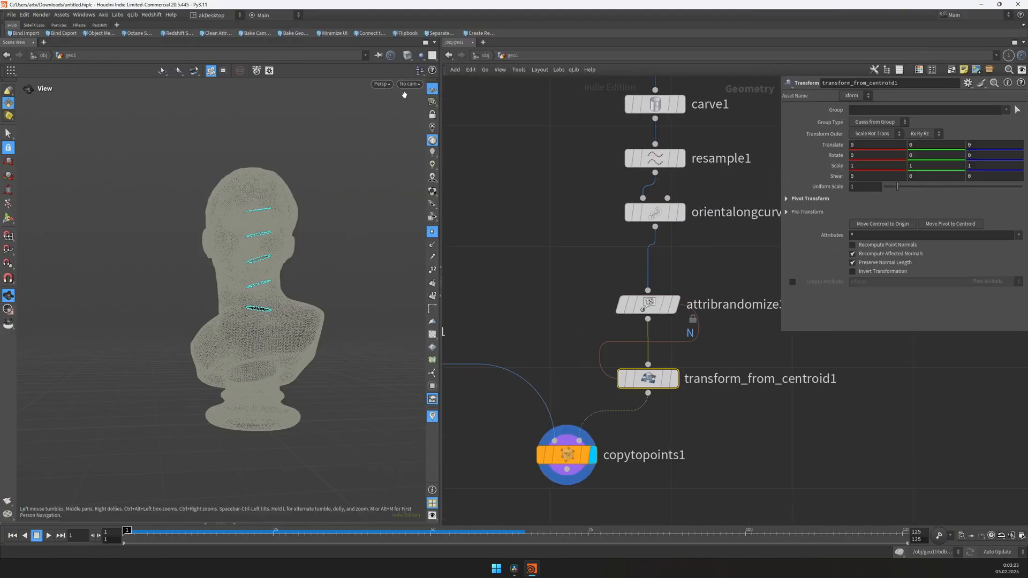
- Using the front view as reference, translate the circle points by -0.04 in X and -0.09 in Y
key(space+3)
key(Return)
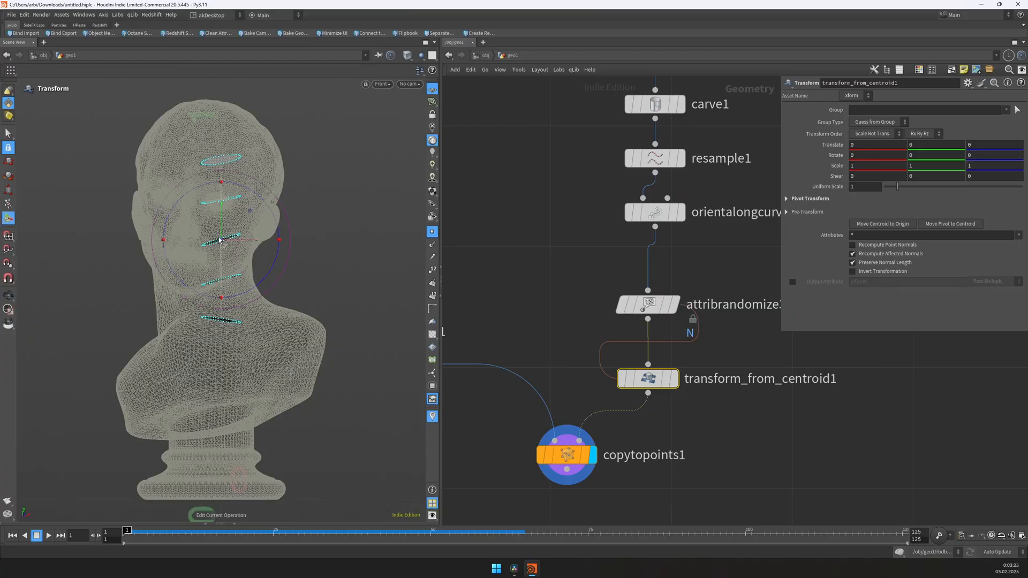
click(884, 148)
key(Tab)
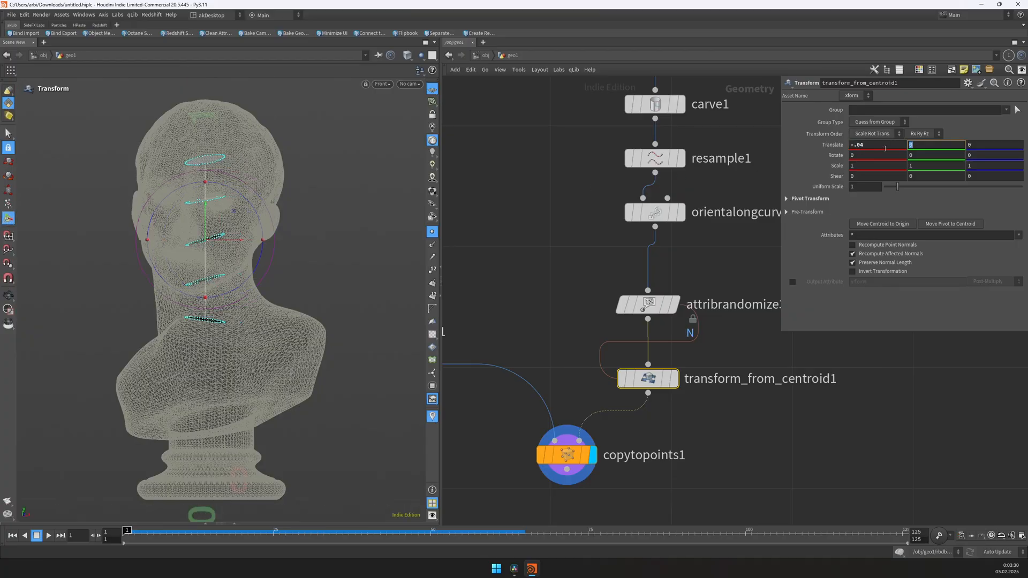
text(.09)
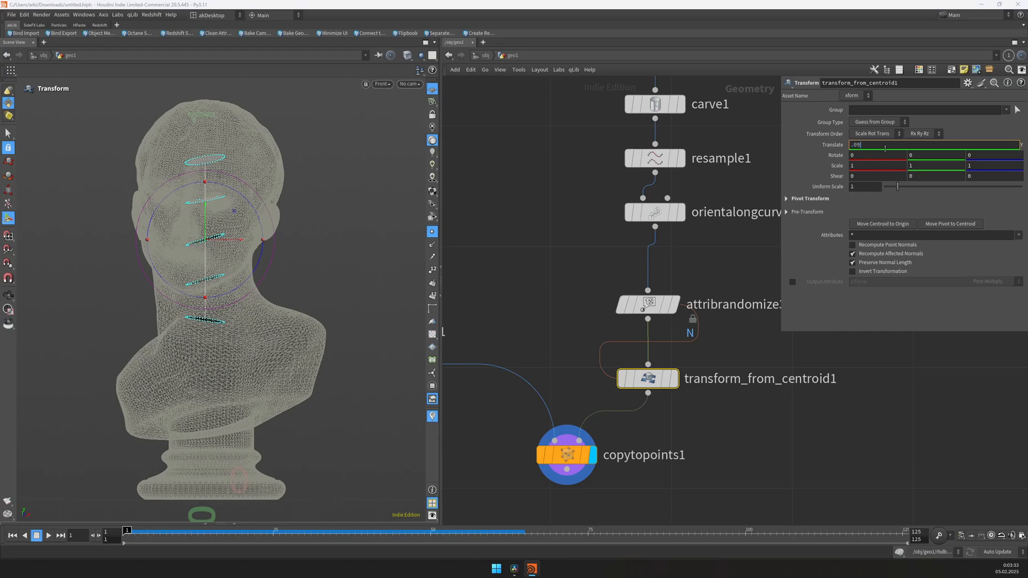
key(Return)
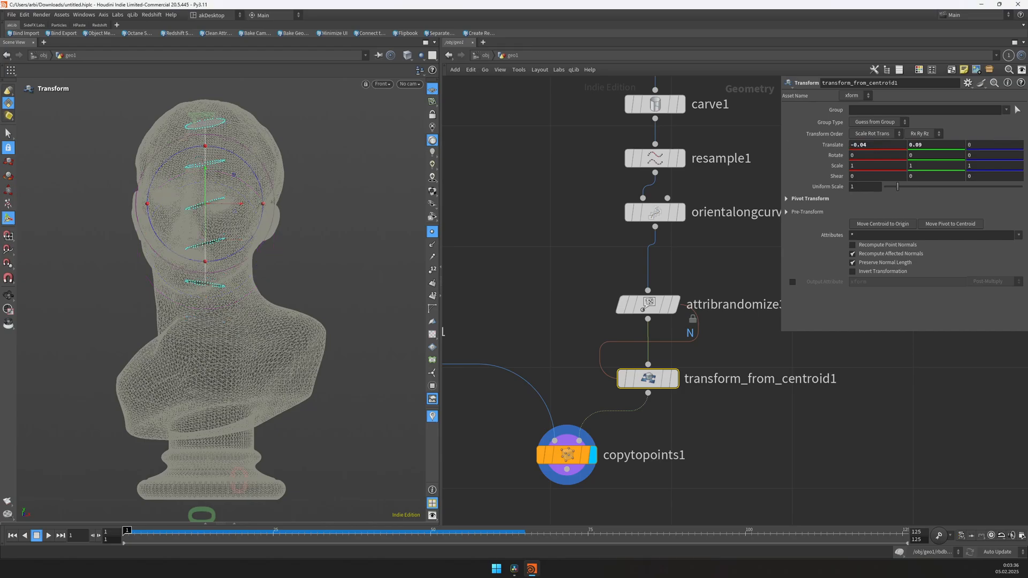
click(910, 145)
text(-)
key(Return)
key(Escape)
mouse_move(224, 261)
mouse_down()
mouse_move(345, 263)
mouse_move(239, 262)
mouse_up()
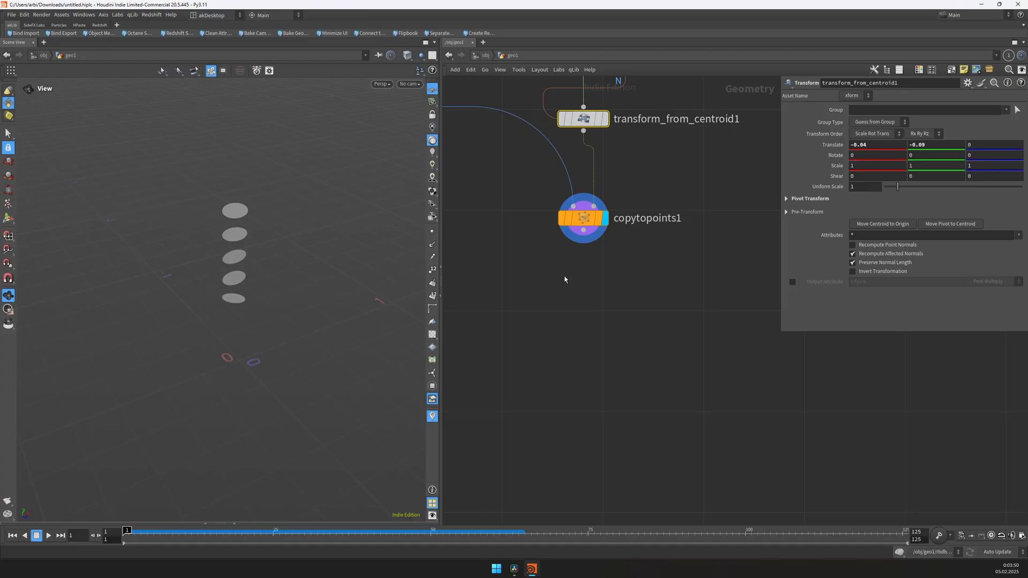
- Add an Ends node below Copy to Points and display its output
key(Tab)
text(end)
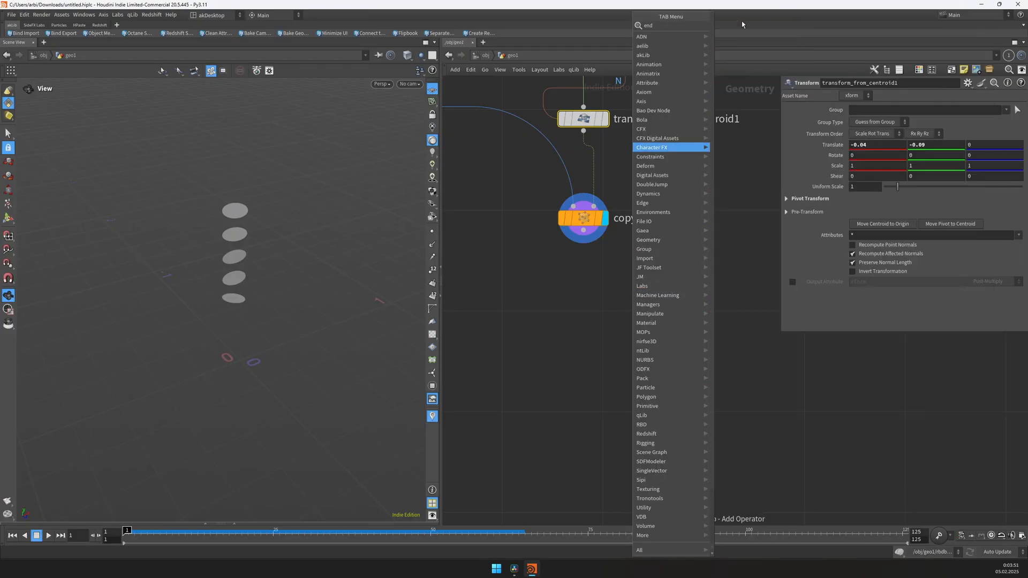
key(Escape)
middle_drag(537, 349, 585, 330)
key(Tab)
text(end)
click(685, 29)
key(Tab)
text(en)
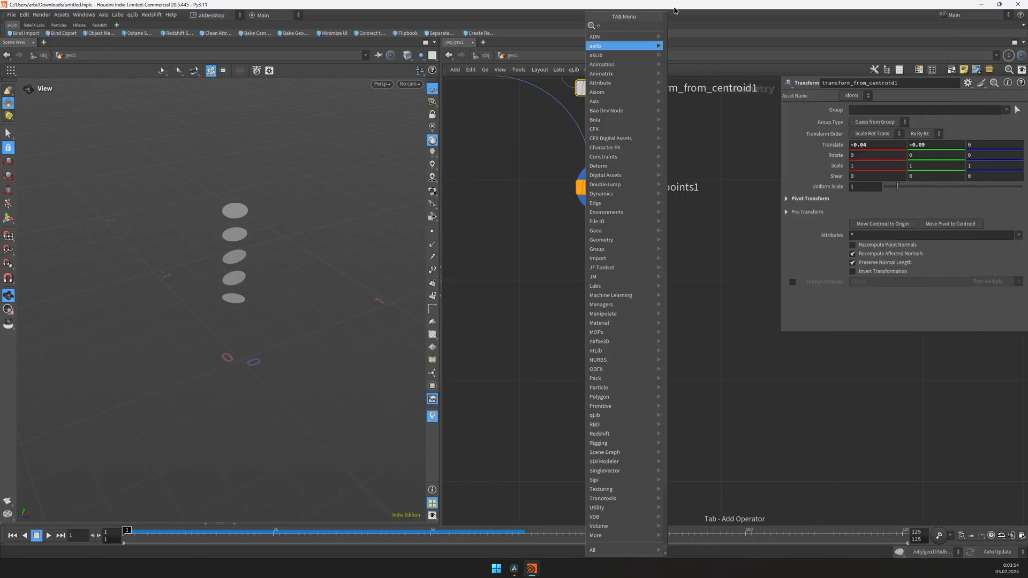
click(689, 28)
click(598, 272)
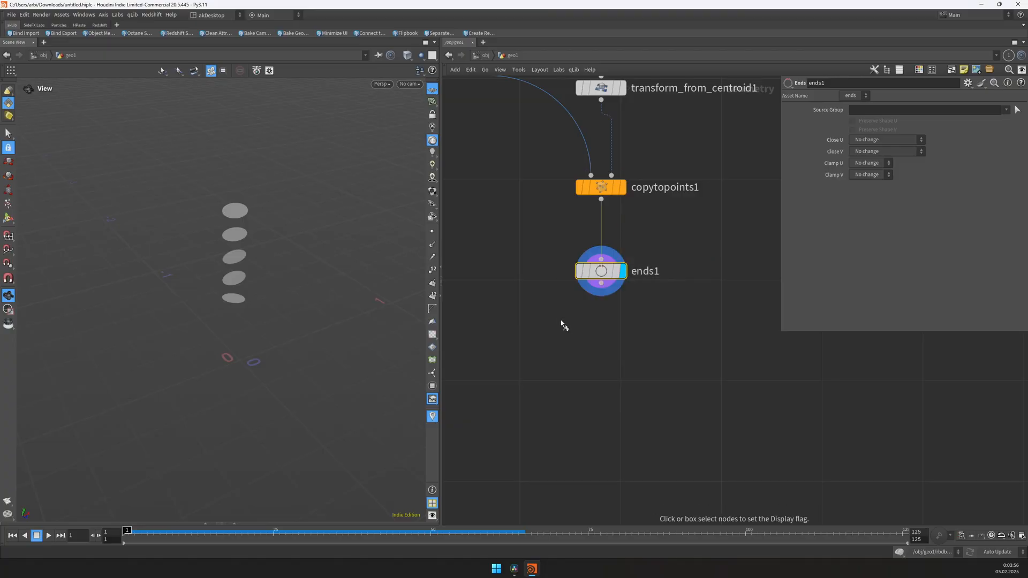
- Set Close U on the ends1 node to Unroll with Shared Points and append a Connectivity node
click(877, 140)
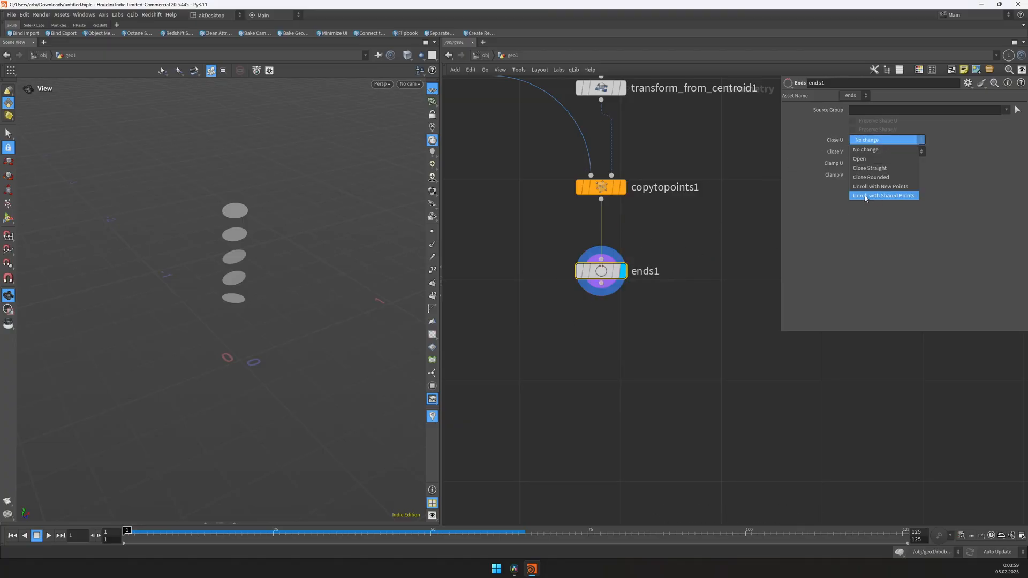
click(869, 196)
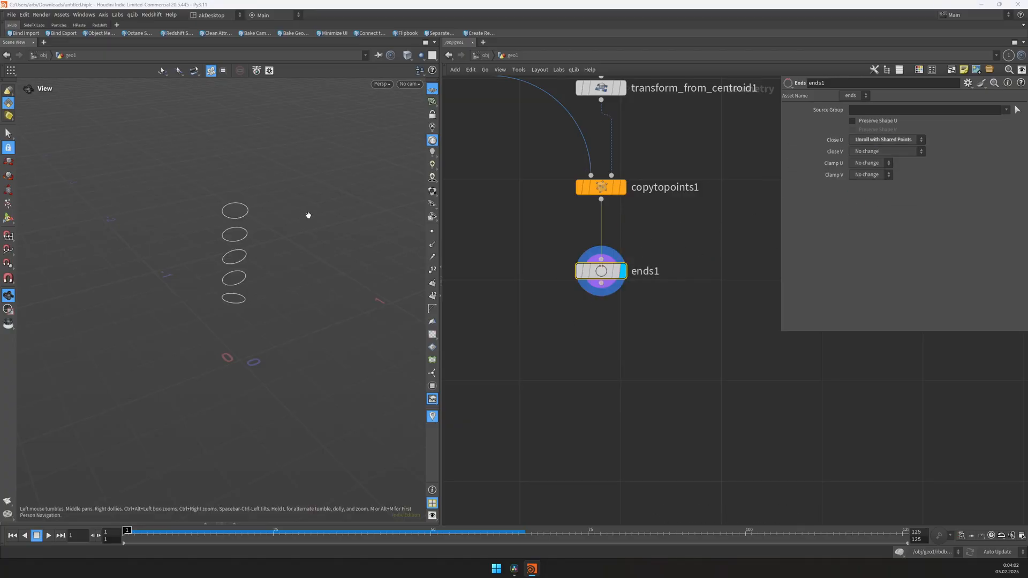
key(Tab)
text(connectivity)
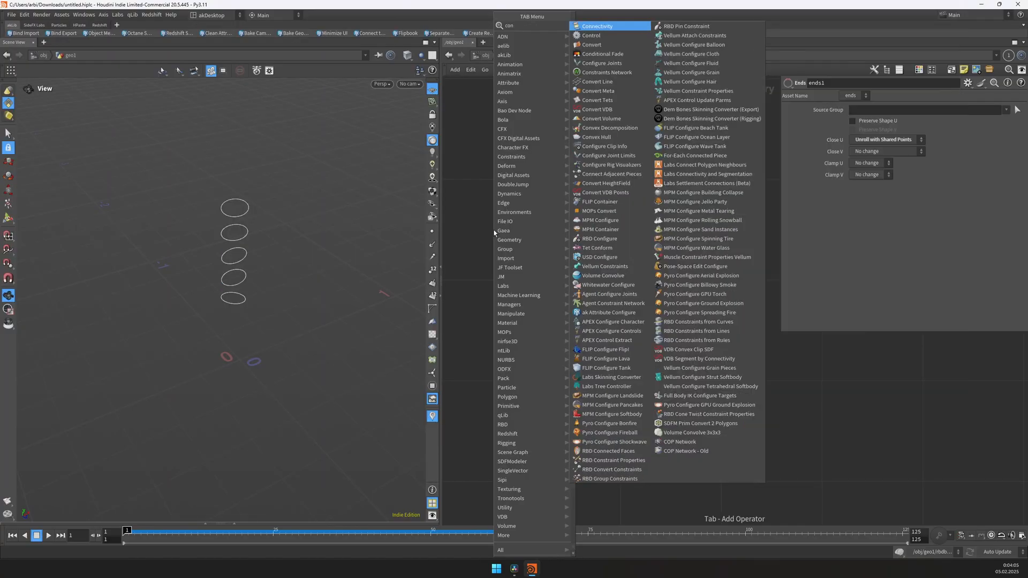
key(Return)
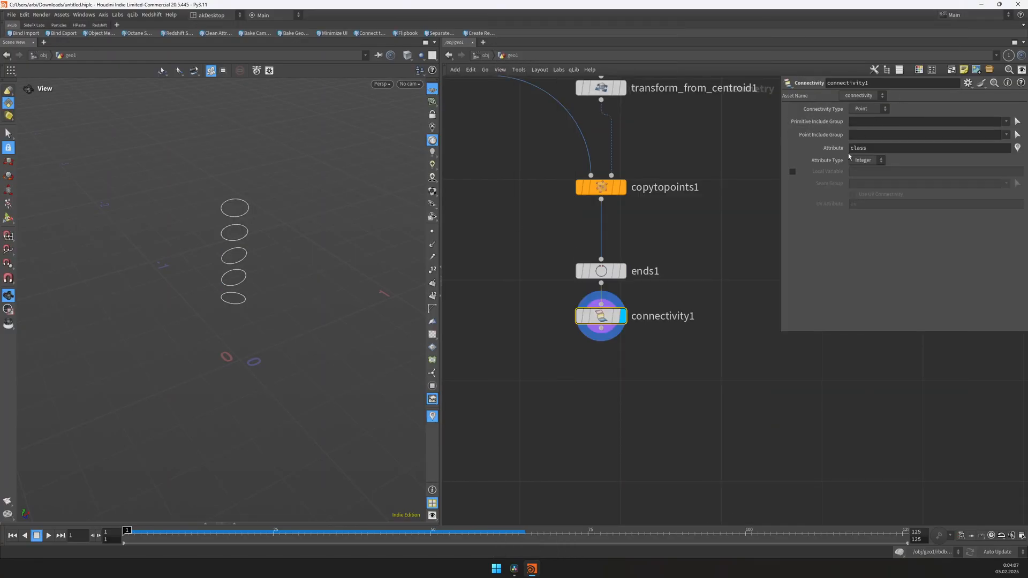
- Append an Attribute Adjust Color node after connectivity1 and set its pattern type to Remap Attribute
middle_drag(656, 386, 645, 255)
key(Tab)
text(attad)
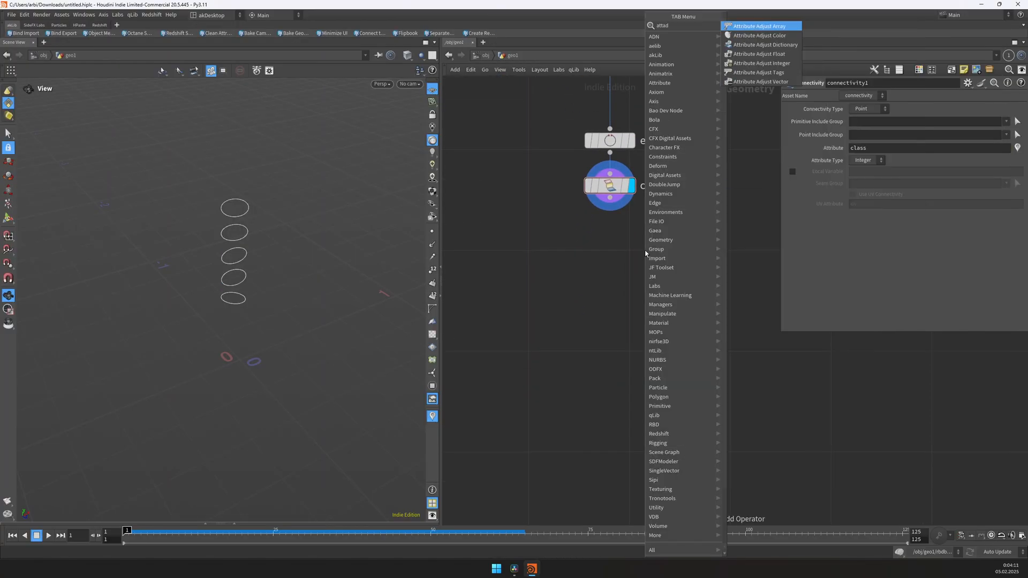
key(Down)
key(Return)
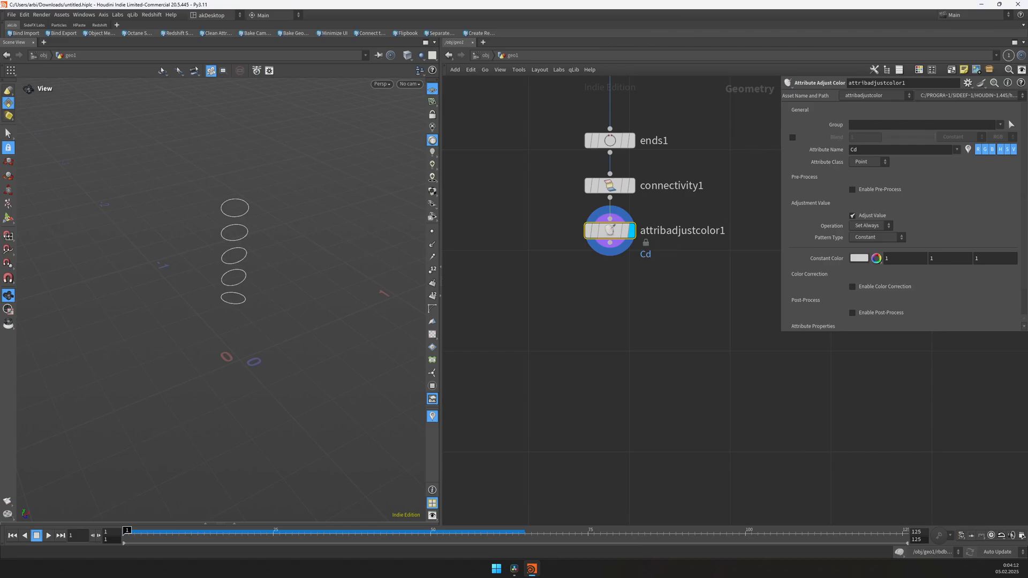
click(876, 237)
click(867, 278)
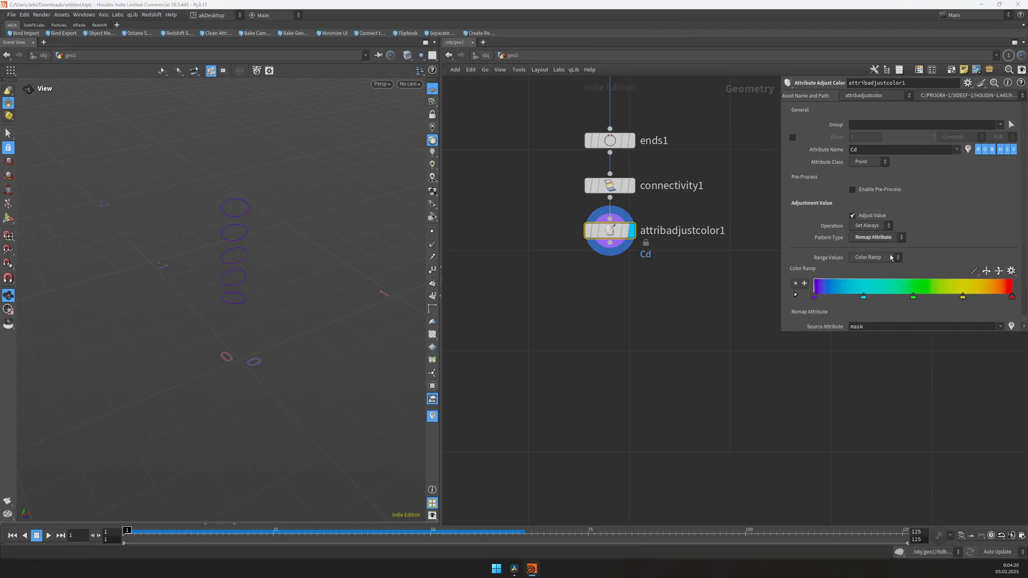
- Set the color remap's source attribute to class and compute its source range
scroll(890, 247, down, 3)
click(899, 218)
text(class)
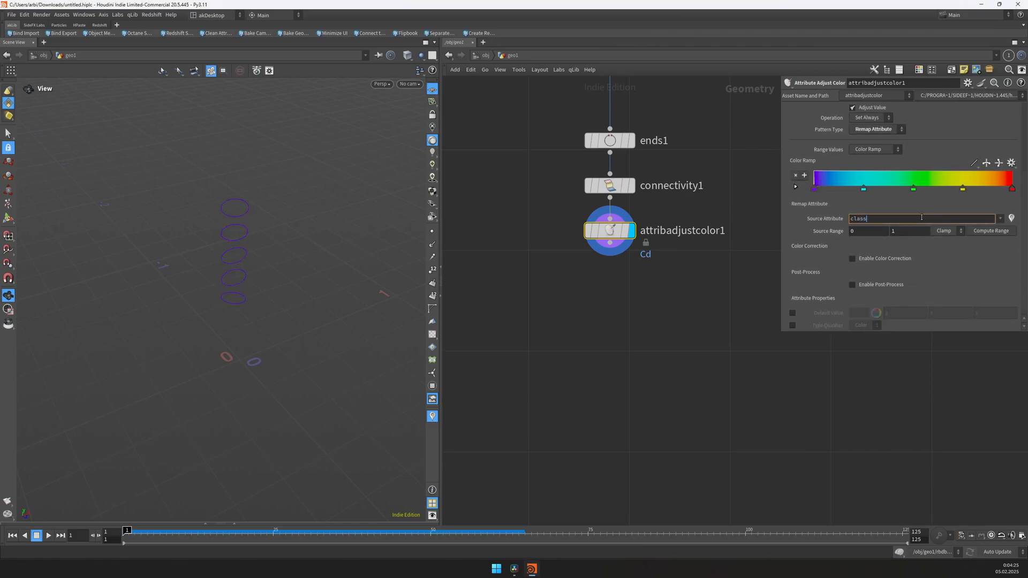
key(Return)
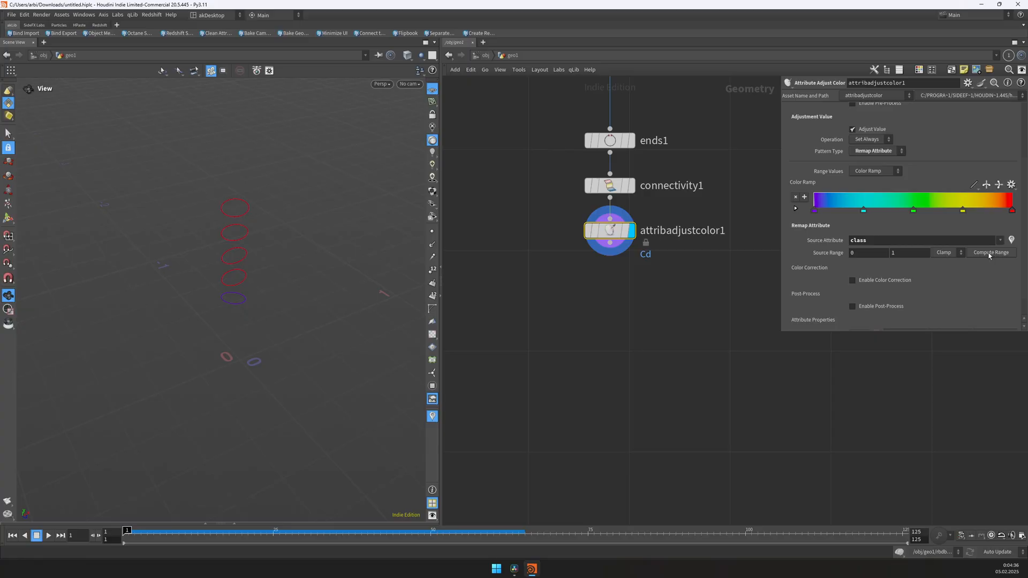
click(989, 253)
double_click(905, 253)
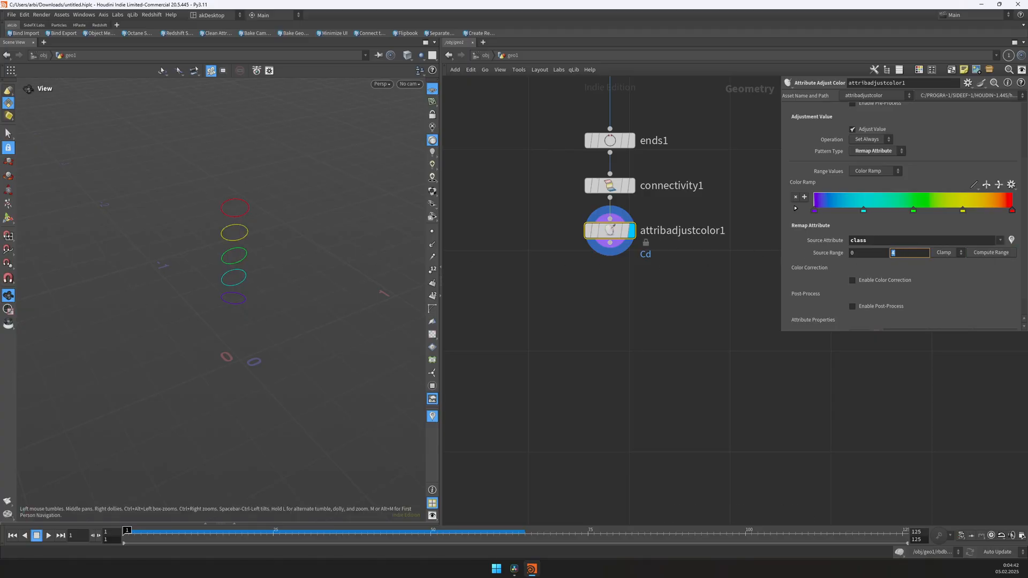
key(h)
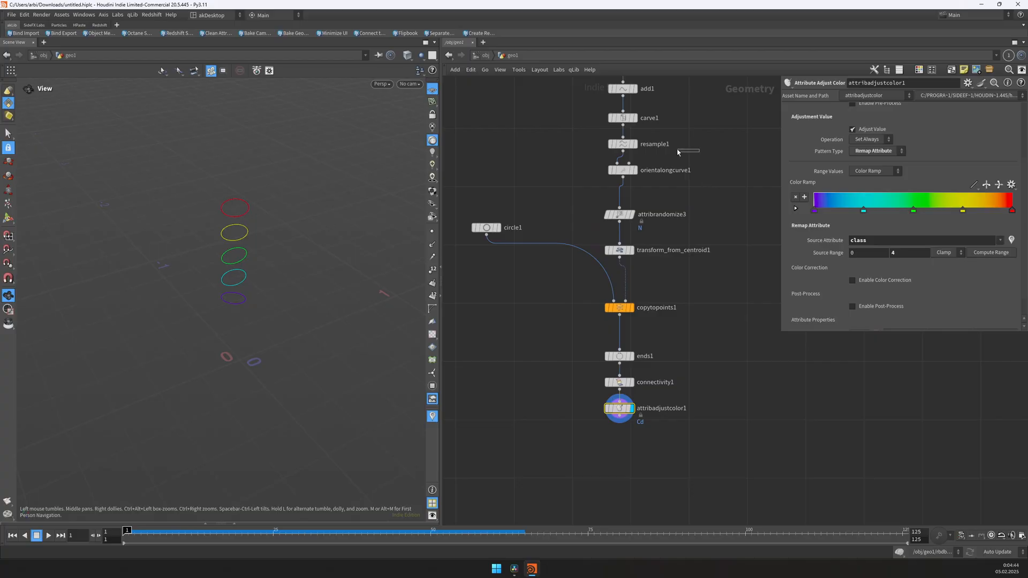
- Copy the Segments parameter of resample1 and reference it in the maximum source range of attribadjustcolor1
click(622, 144)
right_click(831, 201)
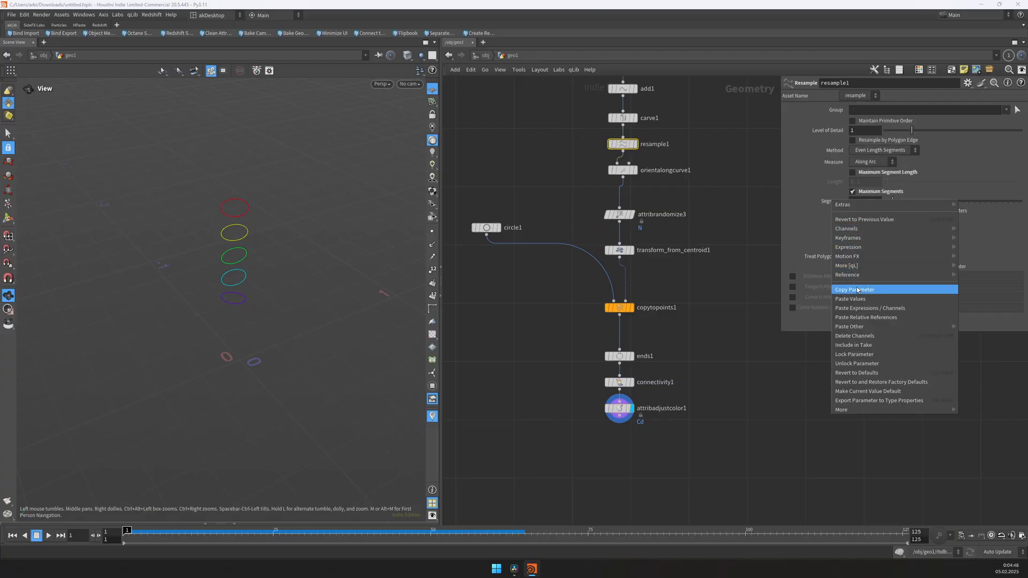
click(857, 290)
click(620, 408)
right_click(905, 253)
click(937, 354)
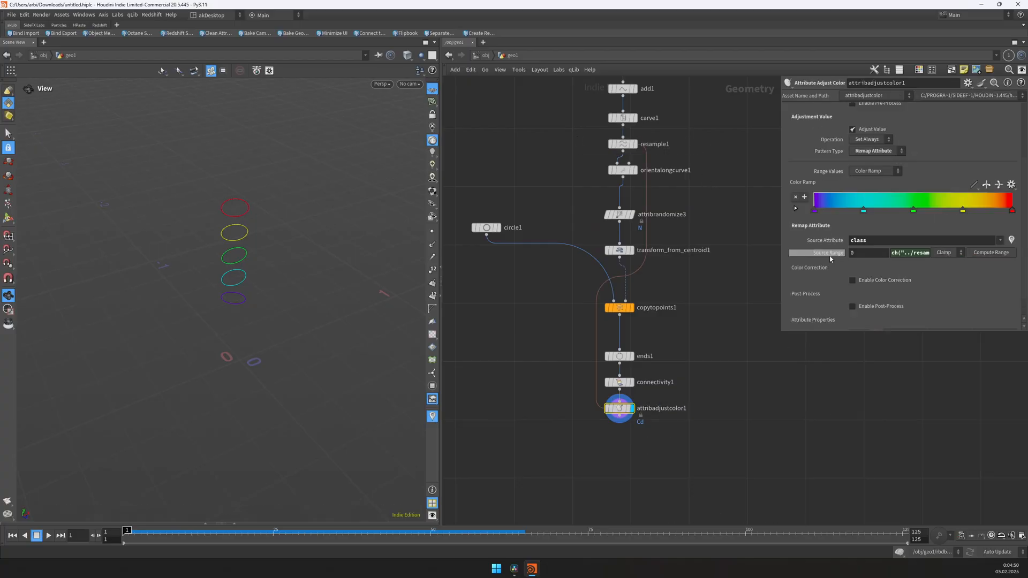
- Switch the range values to Specific Values and link Number of Colors to the resample1 segments by relative reference
click(870, 199)
right_click(871, 191)
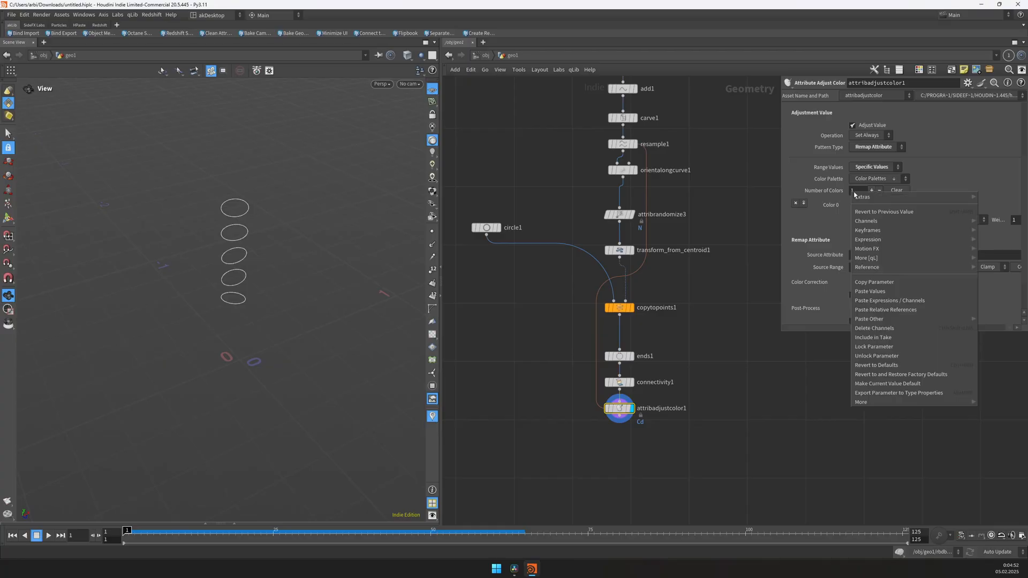
click(884, 303)
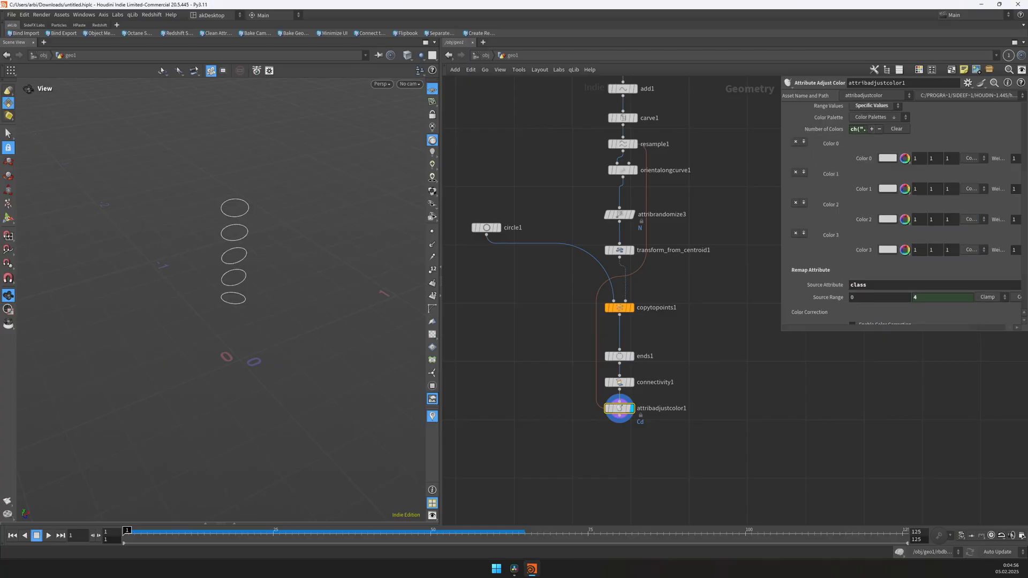
- Set Color 0 to cyan (0, 1, 1) and Color 1 to blue (0, 0, 1)
click(901, 159)
click(887, 156)
click(938, 98)
click(1014, 66)
click(887, 169)
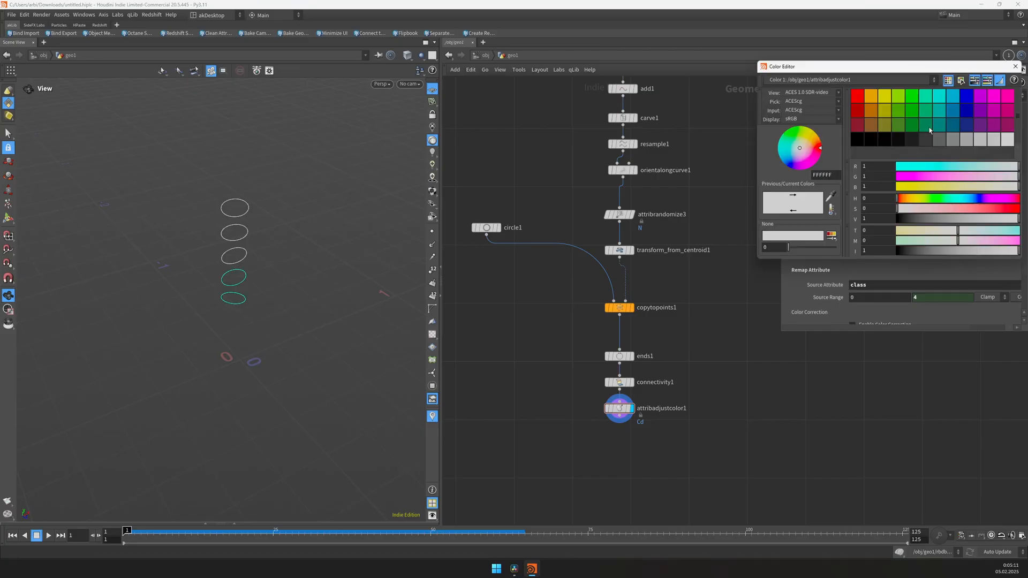
click(964, 101)
click(1014, 66)
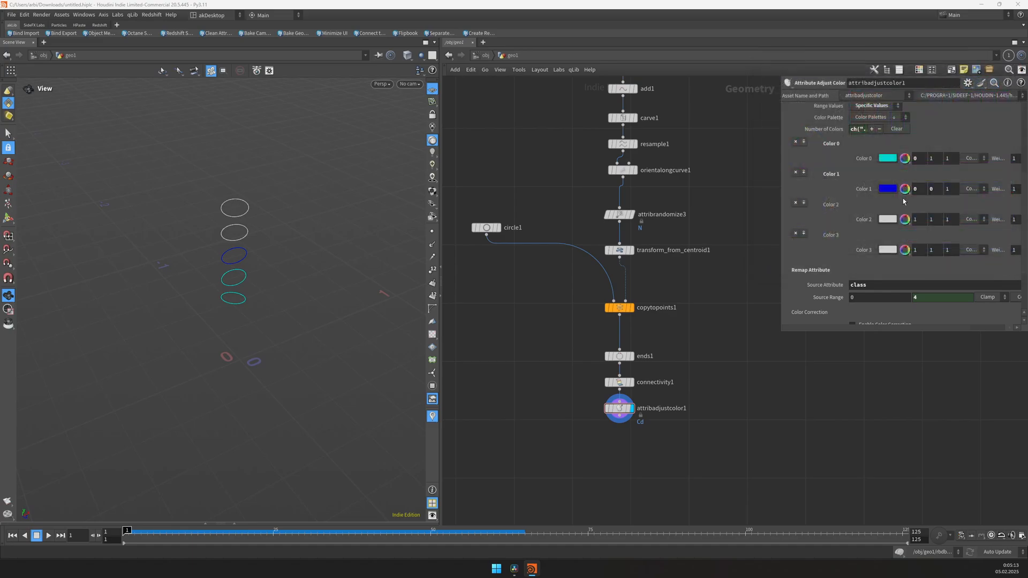
- Set Color 2 to magenta (1, 0, 1) and Color 3 to orange (1, 0.5, 0)
click(889, 231)
click(994, 98)
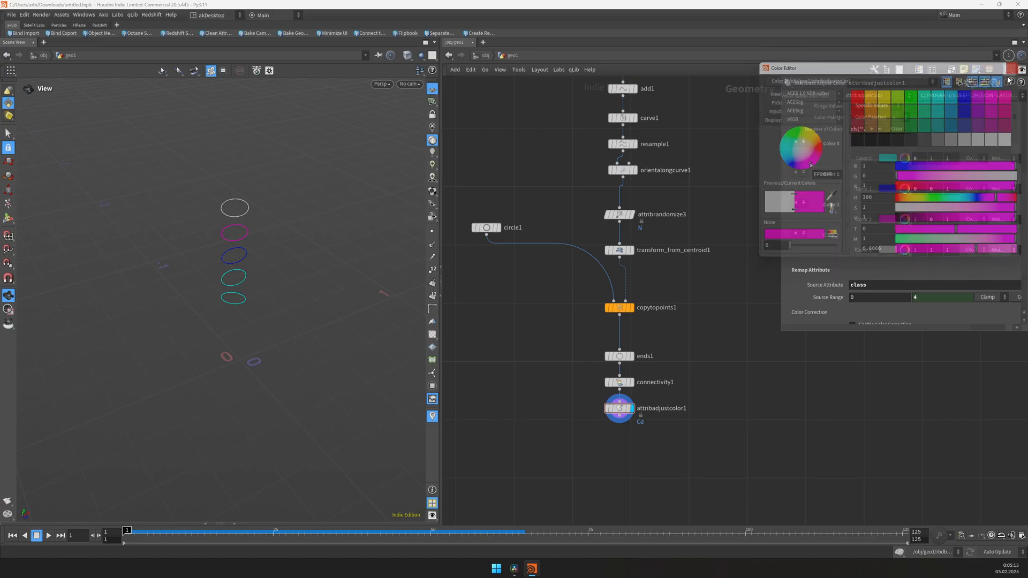
click(1015, 66)
click(888, 252)
click(871, 97)
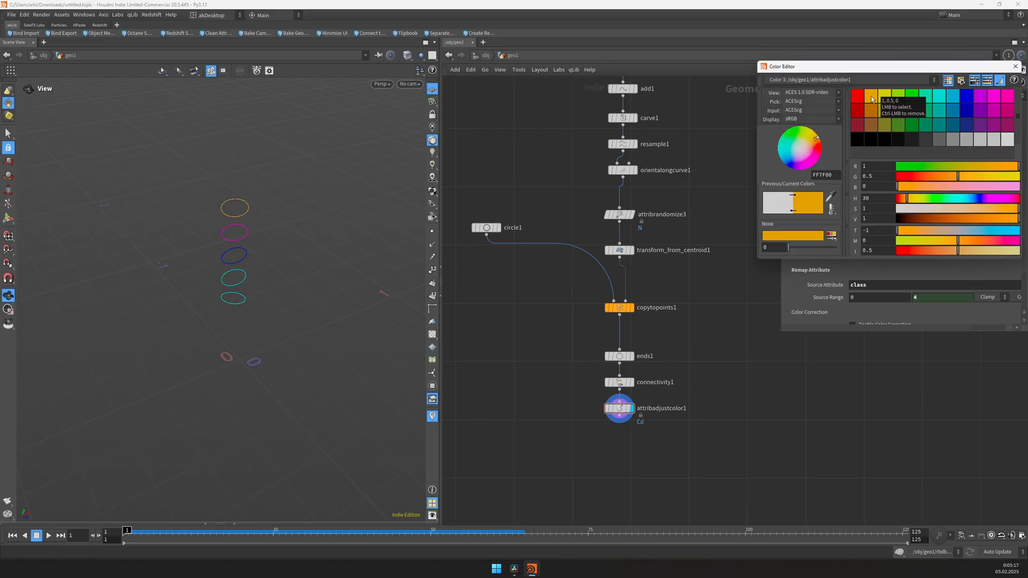
click(1014, 66)
- Change the Number of Colors expression to ch("../resample1/segs")+1
drag(260, 270, 259, 254)
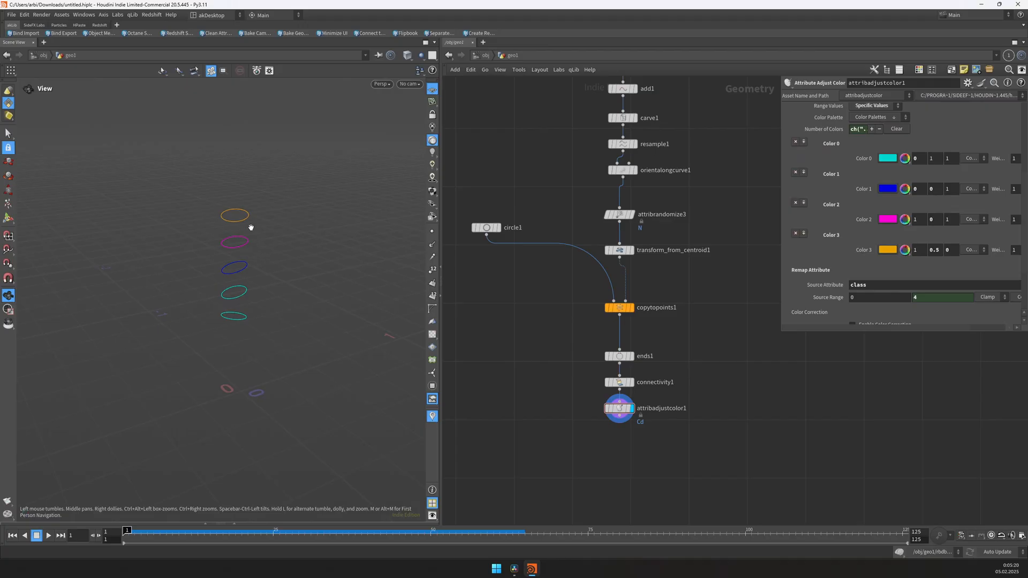
drag(859, 130, 954, 125)
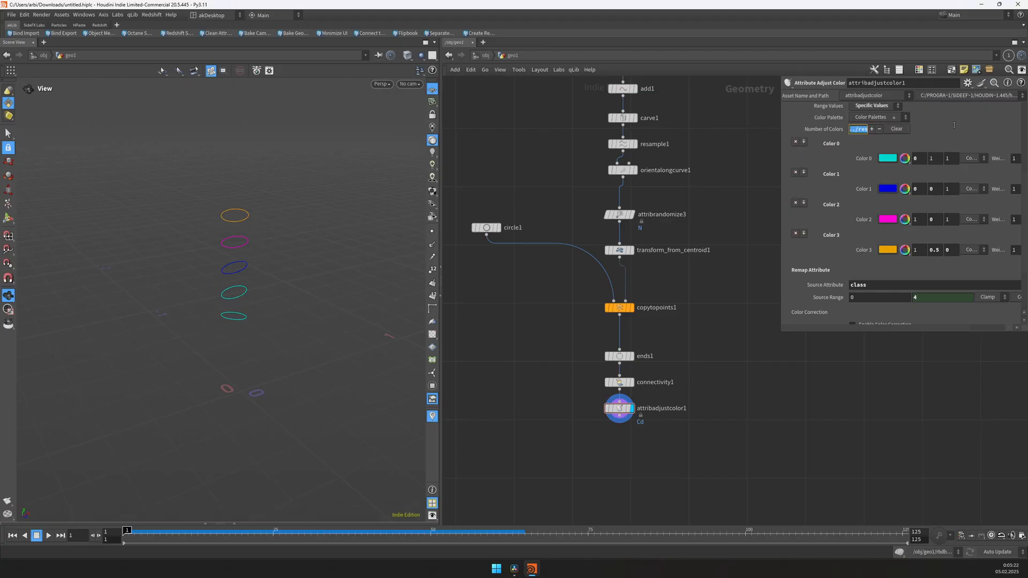
key(alt+e)
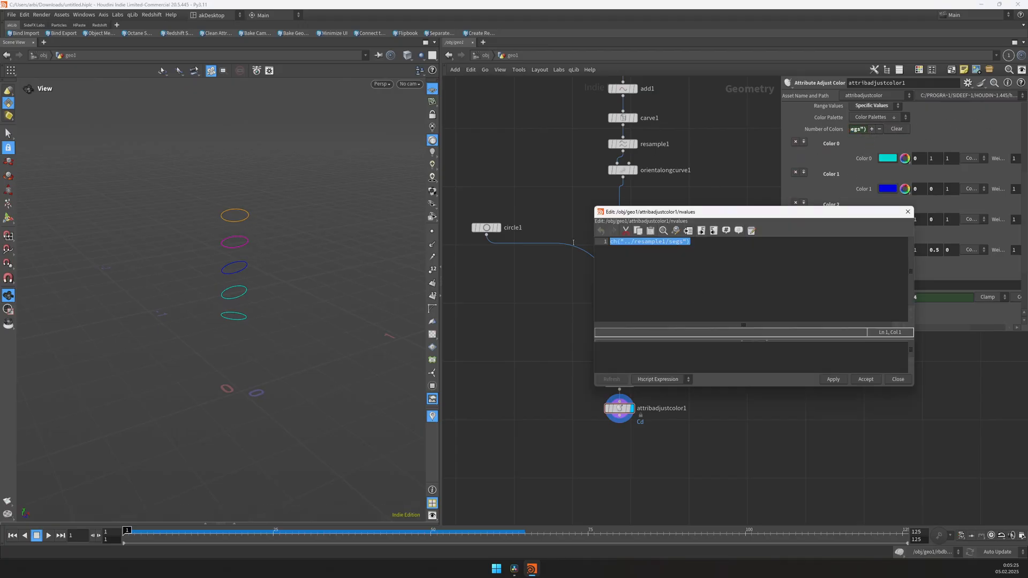
click(738, 248)
text(+1)
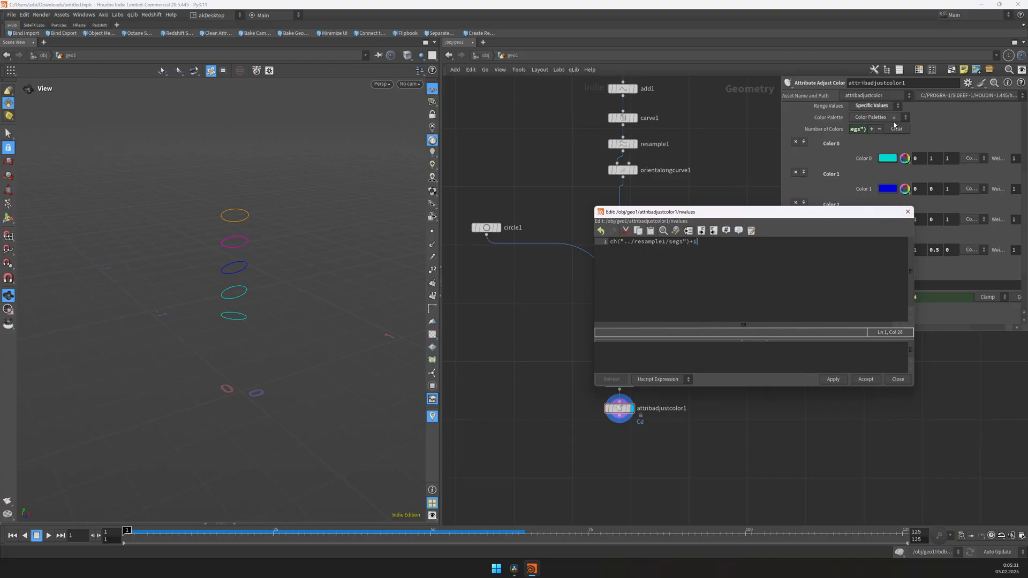
drag(813, 216, 813, 279)
click(799, 446)
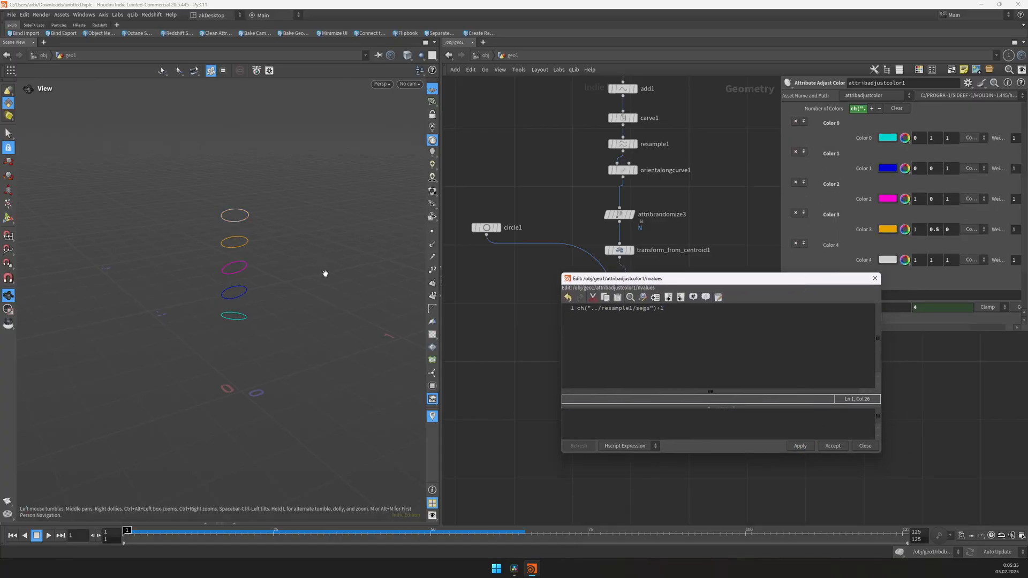
click(832, 447)
- Set the added Color 4 to black (0, 0, 0)
click(889, 260)
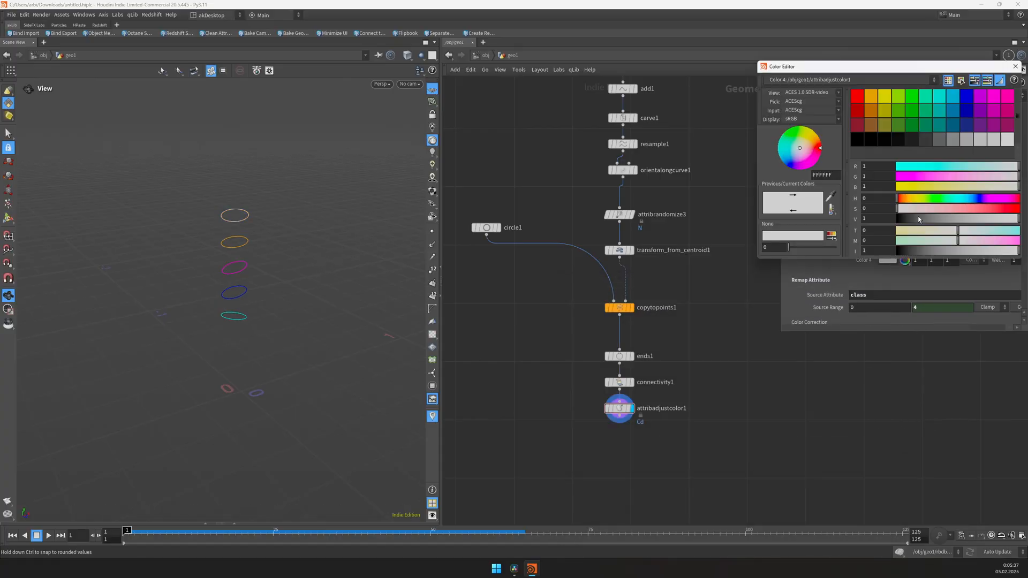
drag(919, 219, 856, 220)
click(1015, 66)
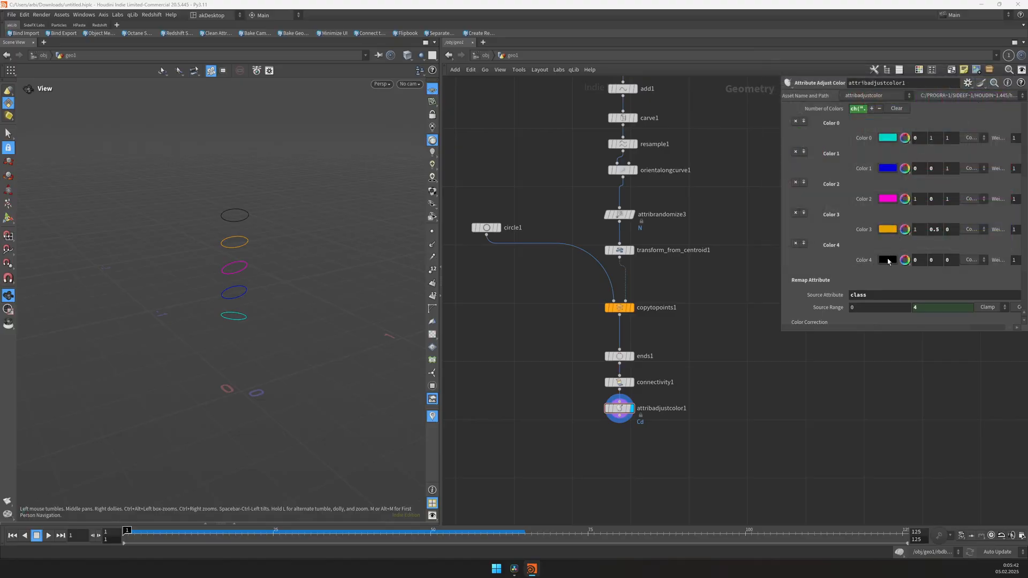
- Add a POP Network node and wire attribadjustcolor1 into its first input
click(619, 308)
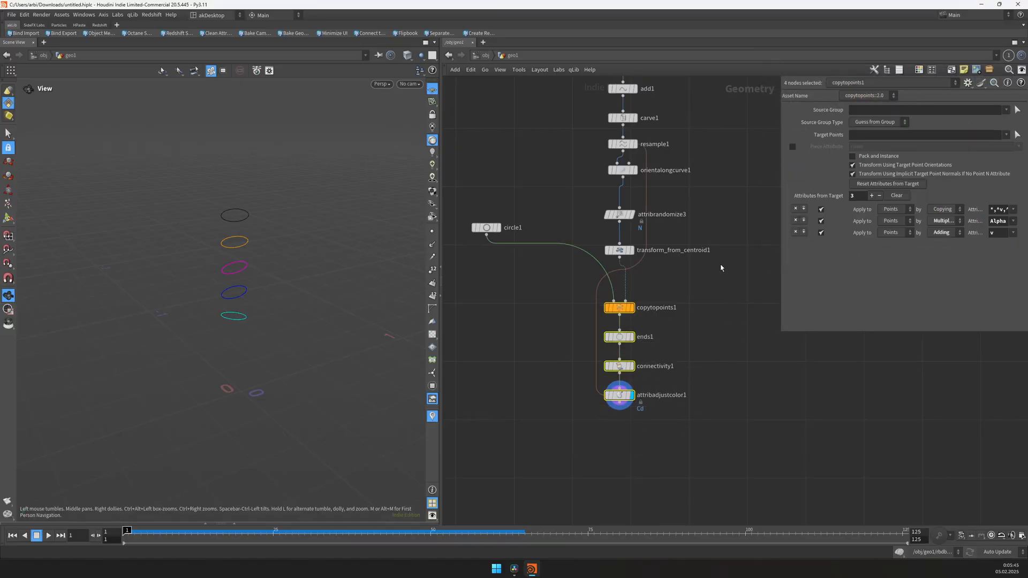
scroll(666, 307, down, 3)
key(Tab)
text(popnet)
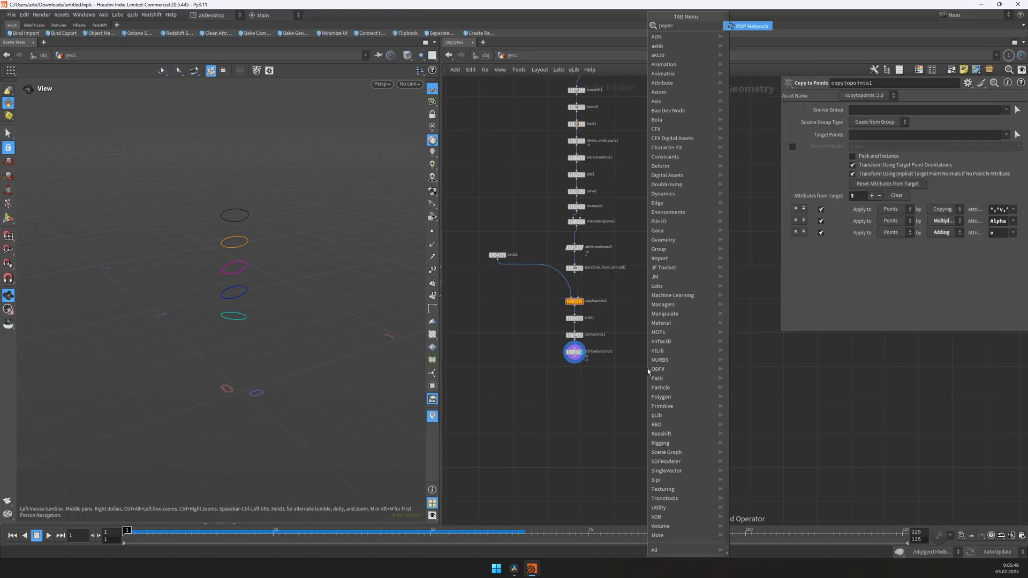
key(Return)
click(622, 402)
scroll(625, 403, up, 3)
click(620, 402)
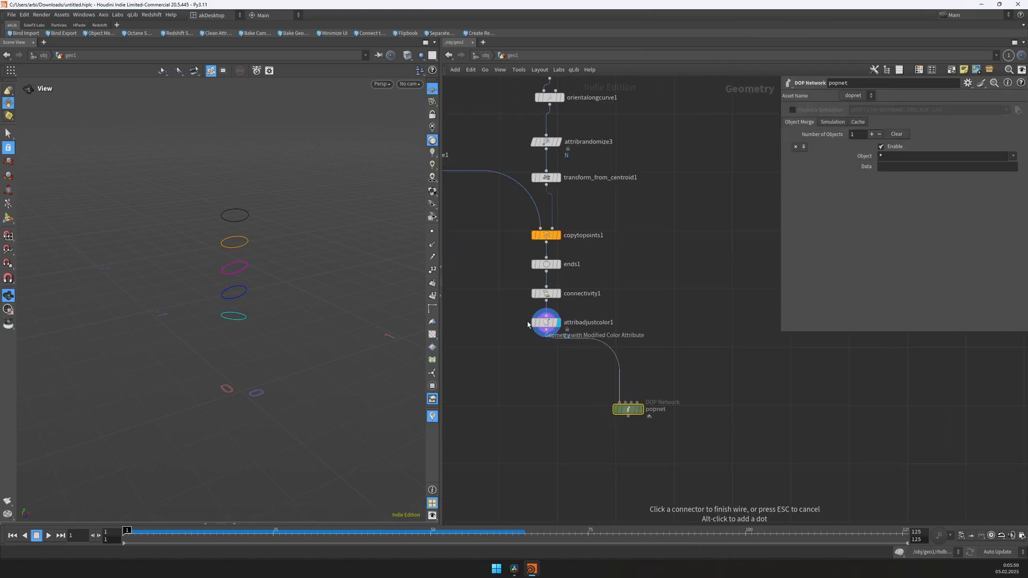
- Wire the OUT_geo null into the second input of popnet and reposition the popnet node
click(625, 402)
scroll(625, 402, down, 3)
click(640, 197)
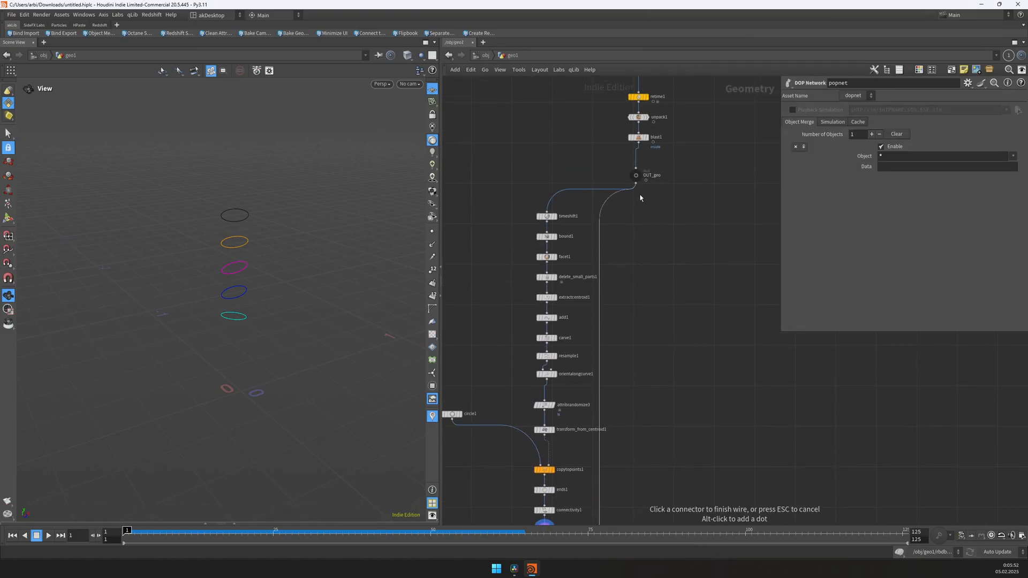
scroll(593, 474, up, 3)
scroll(593, 474, up, 1)
drag(616, 438, 643, 433)
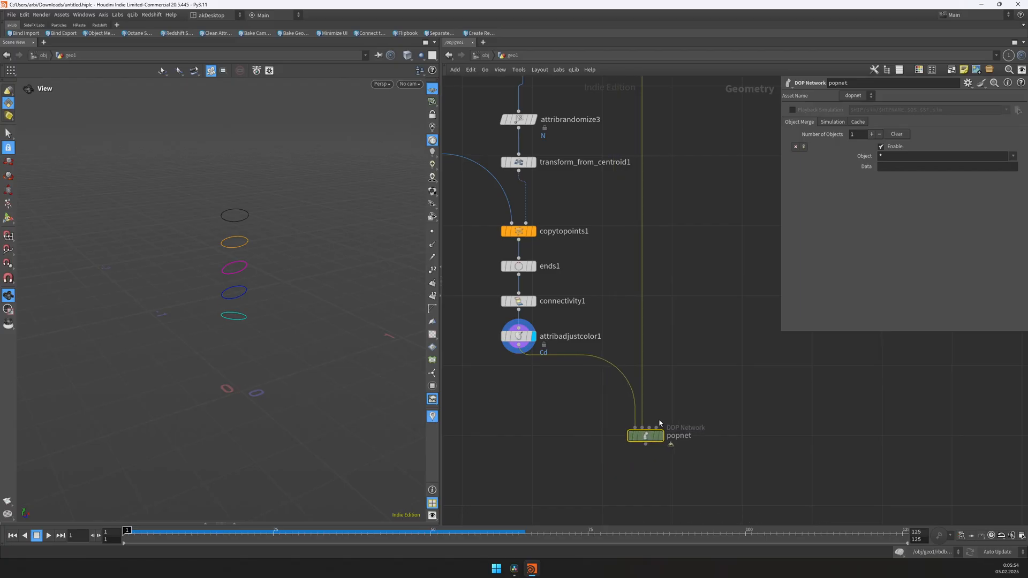
- Display the popnet node's result and rename the node to noodles_sim
scroll(700, 379, down, 3)
drag(717, 402, 643, 467)
key(r)
scroll(688, 412, up, 5)
click(688, 412)
text(nod)
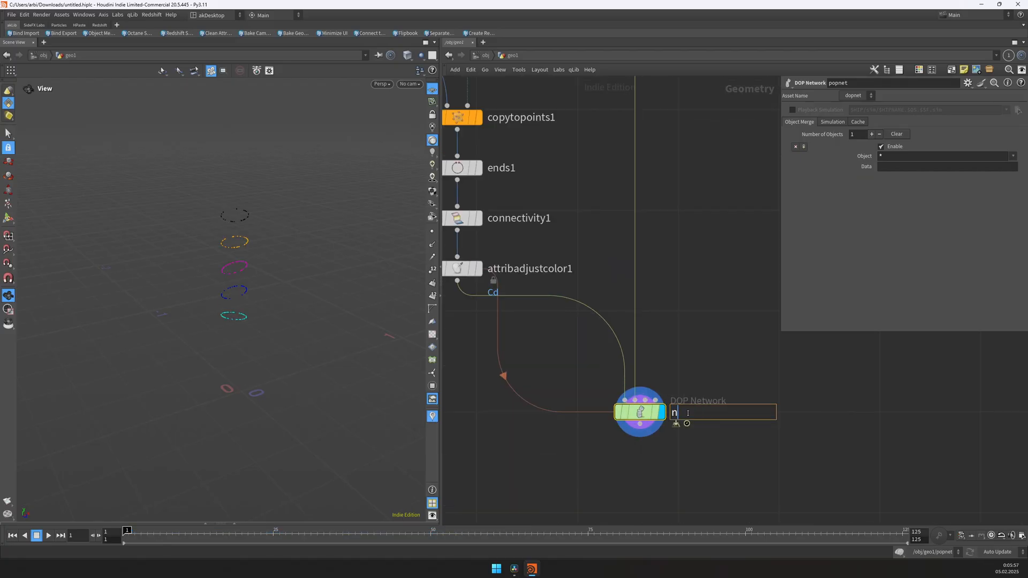
text(dles_sim)
key(Return)
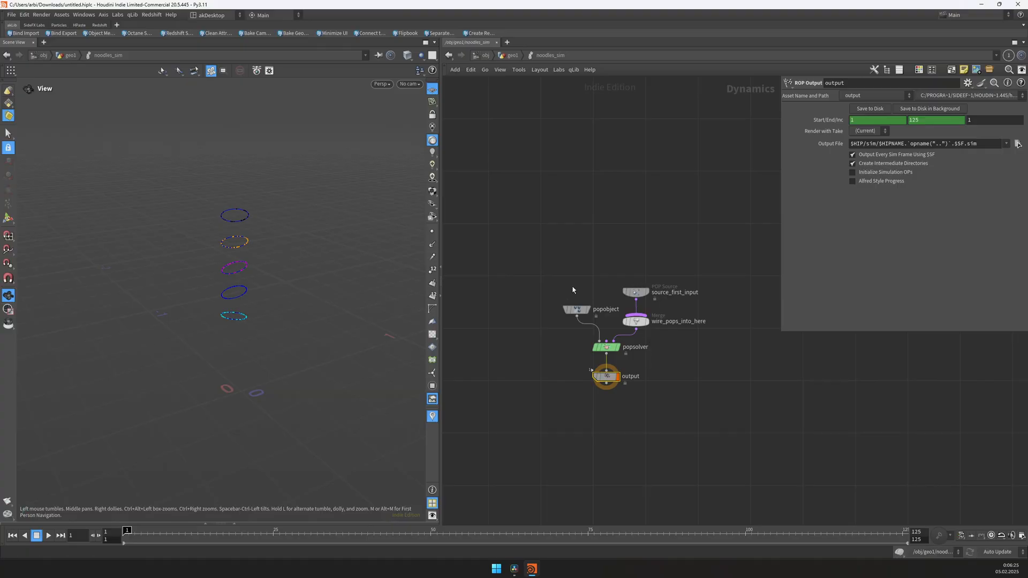
- Inside noodles_sim, rearrange the nodes, delete source_first_input and wire_pops_into_here, and move popobject away from popsolver
drag(539, 298, 615, 407)
drag(606, 347, 636, 395)
drag(695, 344, 645, 272)
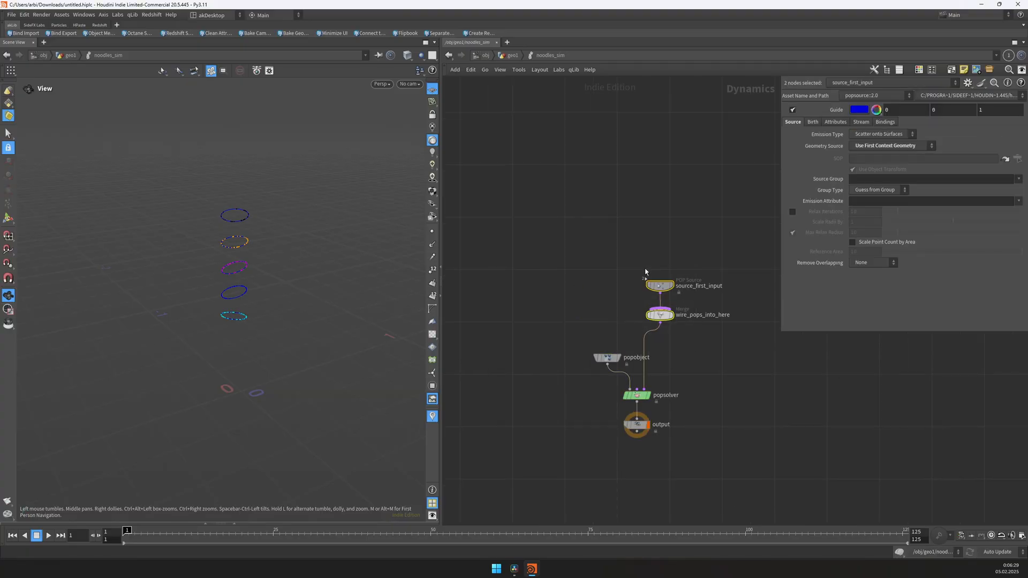
key(Delete)
click(607, 357)
drag(607, 358, 581, 325)
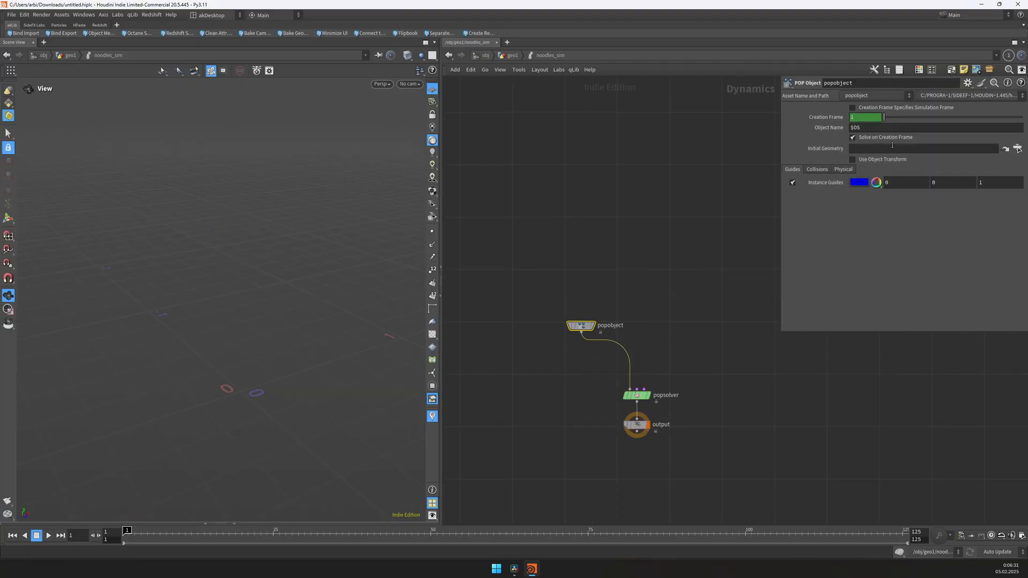
- Set popobject's Initial Geometry to the expression `opinputpath("..", 0)`
click(891, 147)
text(`opinputpath)
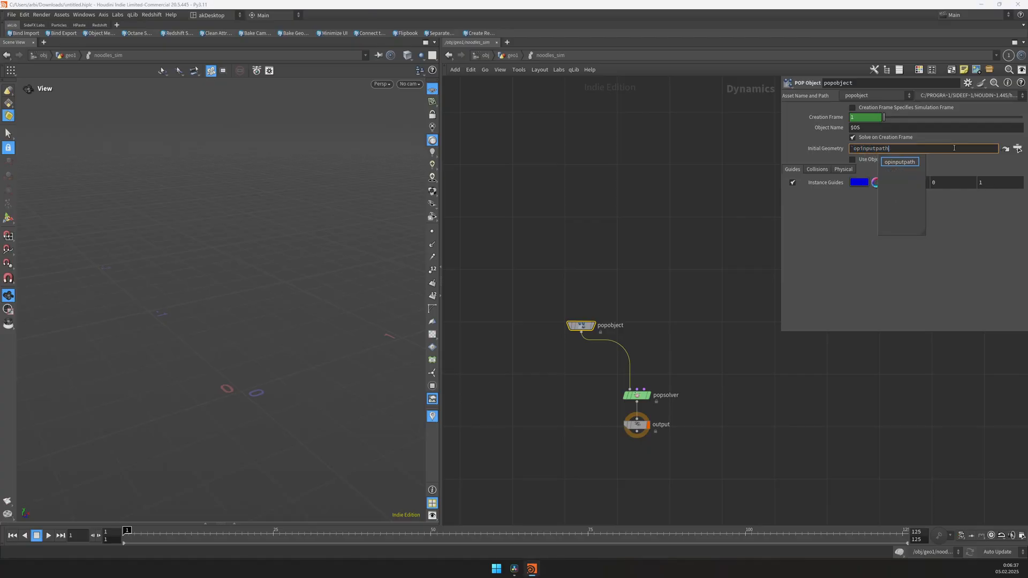
text((".)
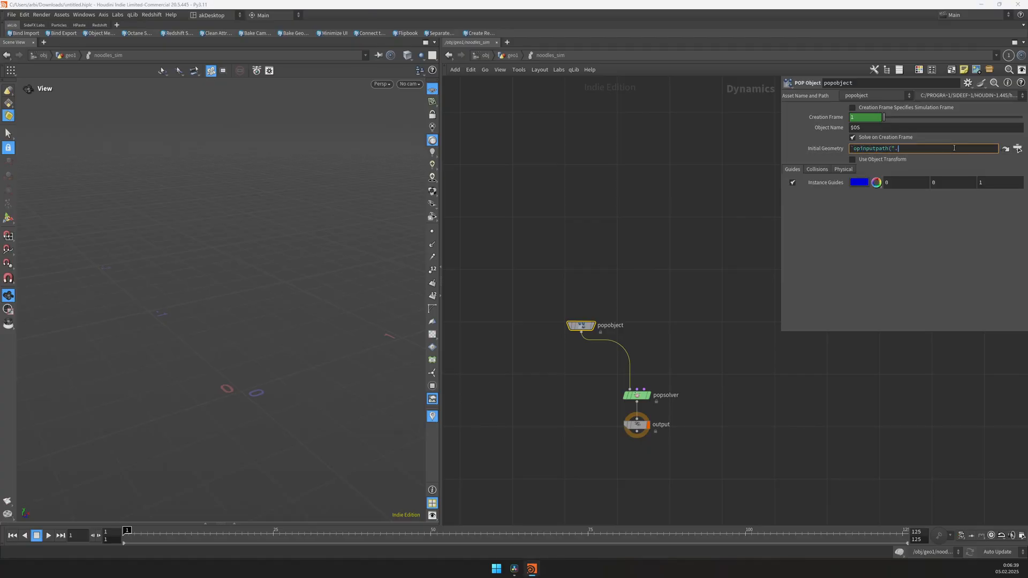
text(.", 00)
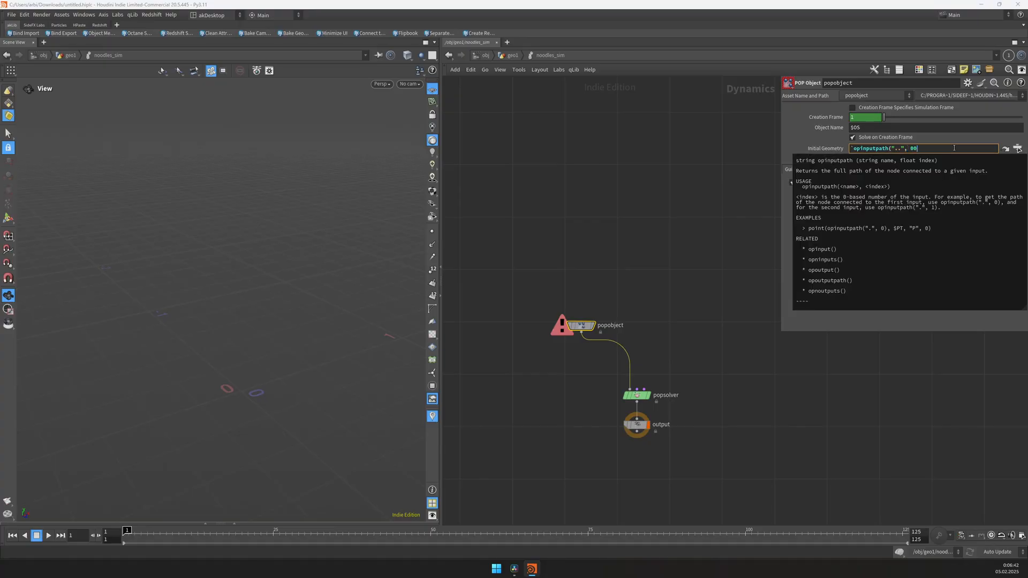
key(BackSpace)
text()`)
key(Return)
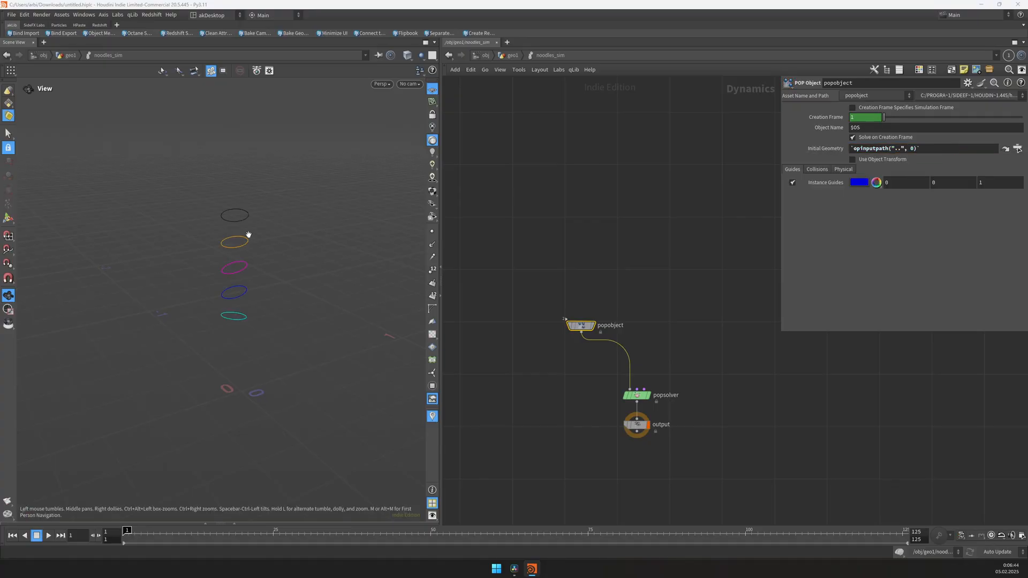
- Move the output node further down to make room and add a Ground Plane node beside popsolver
drag(636, 424, 639, 482)
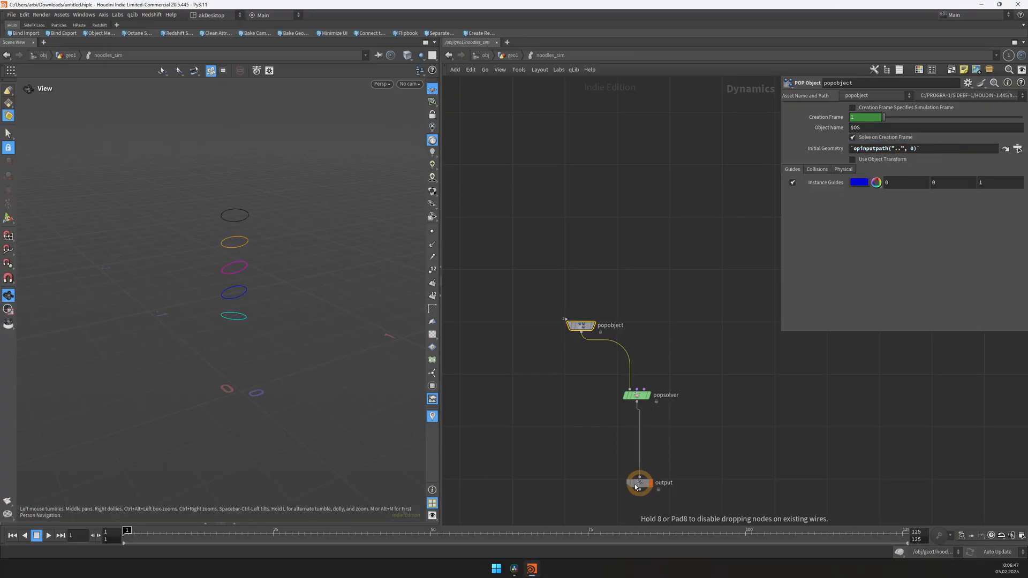
middle_drag(608, 435, 670, 372)
key(Tab)
text(gro)
key(Return)
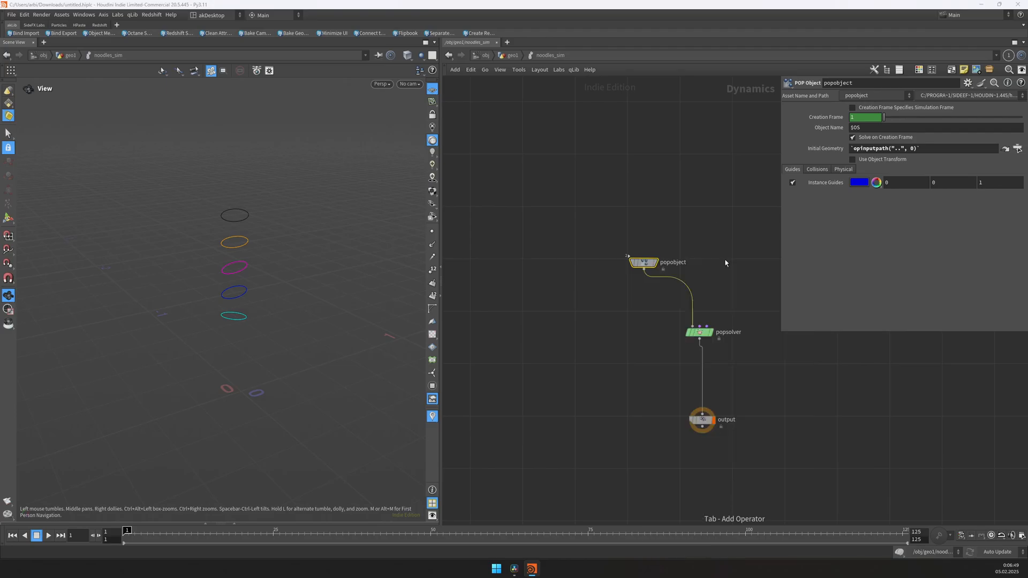
click(611, 335)
click(609, 339)
- Add a Merge node that combines groundplane1 and popsolver, feeding into the output node
key(Tab)
text(merge)
key(Return)
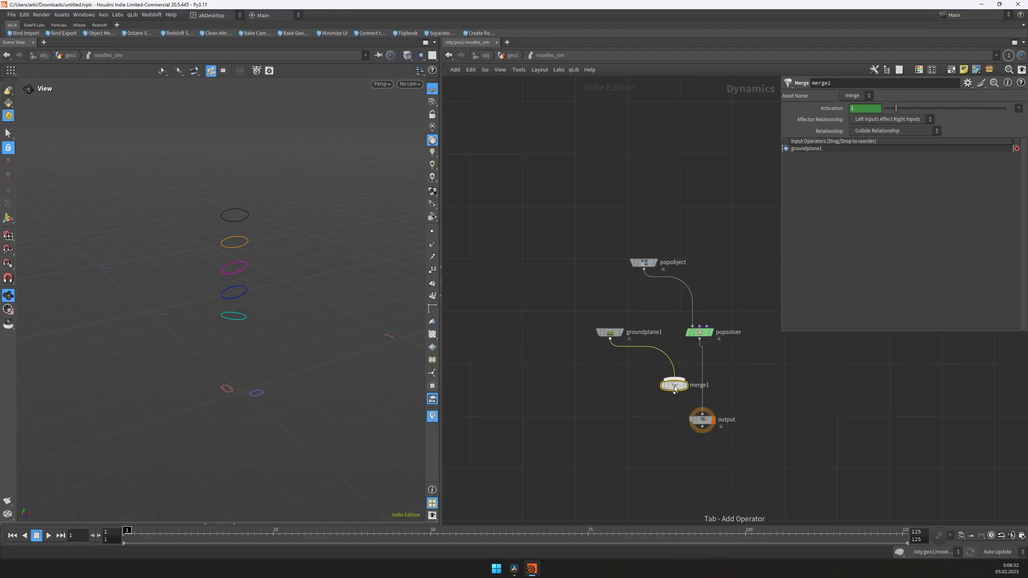
click(684, 386)
click(674, 392)
click(702, 414)
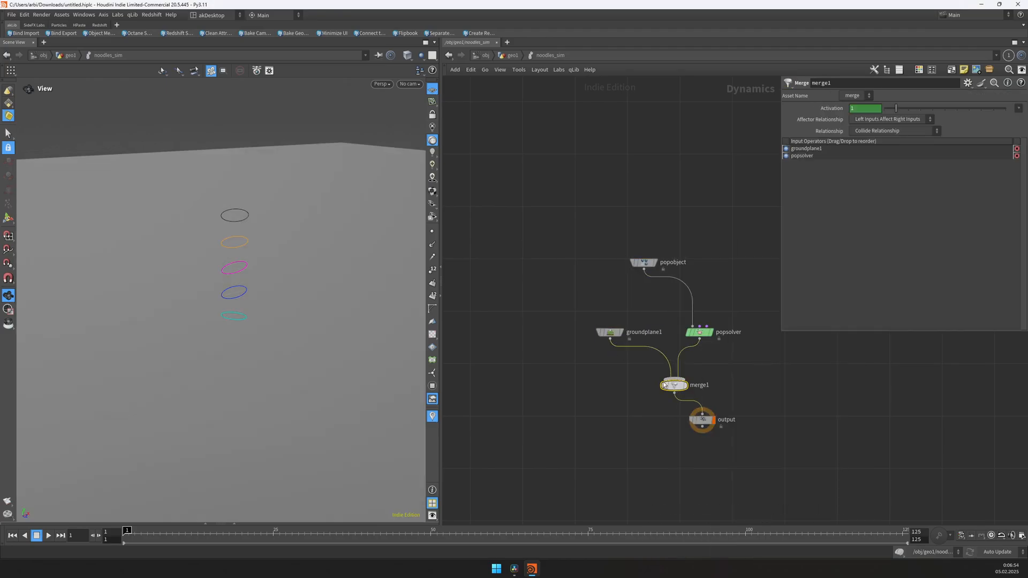
- Hide the ground plane in the viewport and move popobject above groundplane1
scroll(603, 330, up, 4)
click(599, 333)
scroll(574, 298, down, 3)
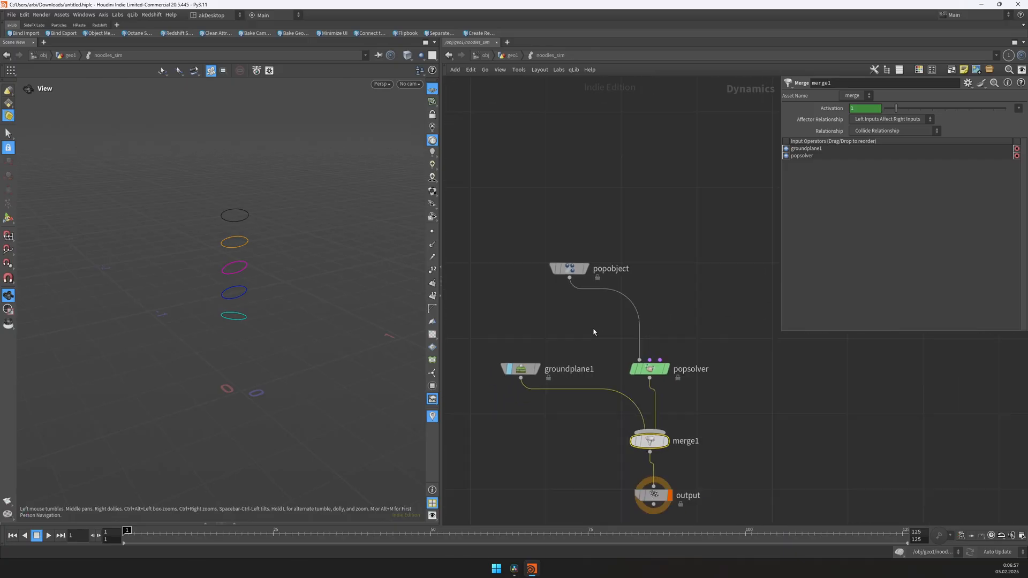
drag(580, 279, 534, 293)
middle_drag(674, 244, 646, 284)
- Add a POP Wrangle above popsolver and wire it into popsolver's third input
click(657, 270)
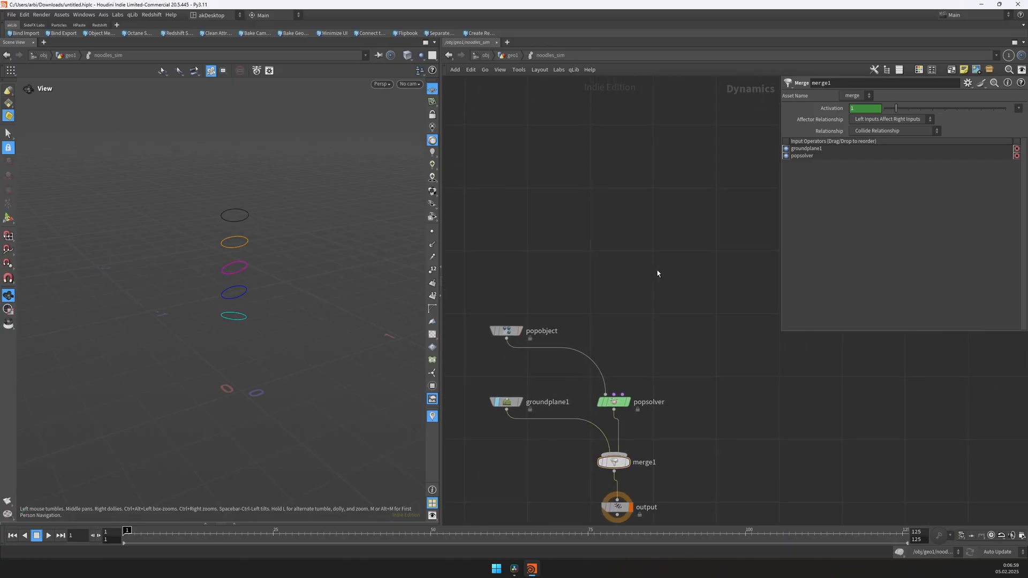
key(Tab)
text(popwr)
key(Return)
click(684, 273)
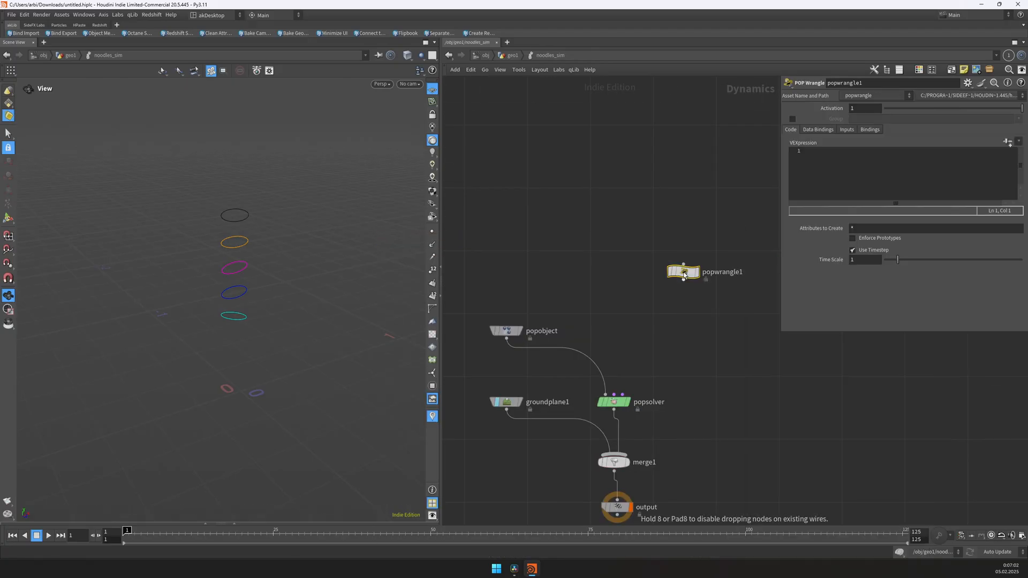
click(683, 279)
click(636, 382)
- Rename the POP Wrangle node to set_pscale
double_click(722, 271)
text(se)
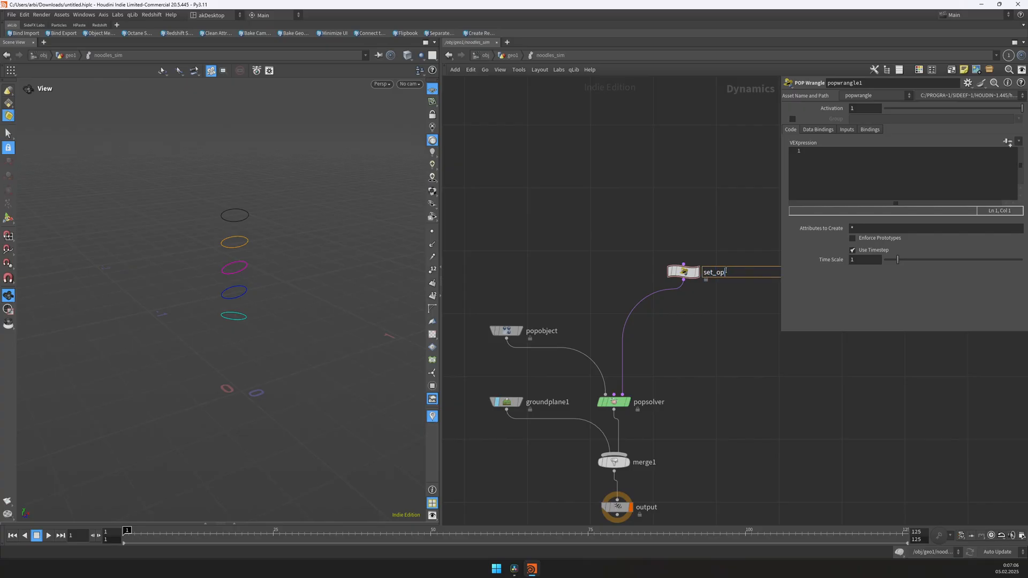
text(t_pscale)
key(Return)
- Enter f@pscale = chf("pscale") ; as set_pscale's VEXpression, create its Pscale parameter and set it to 0.01
click(810, 177)
text(f@pscale)
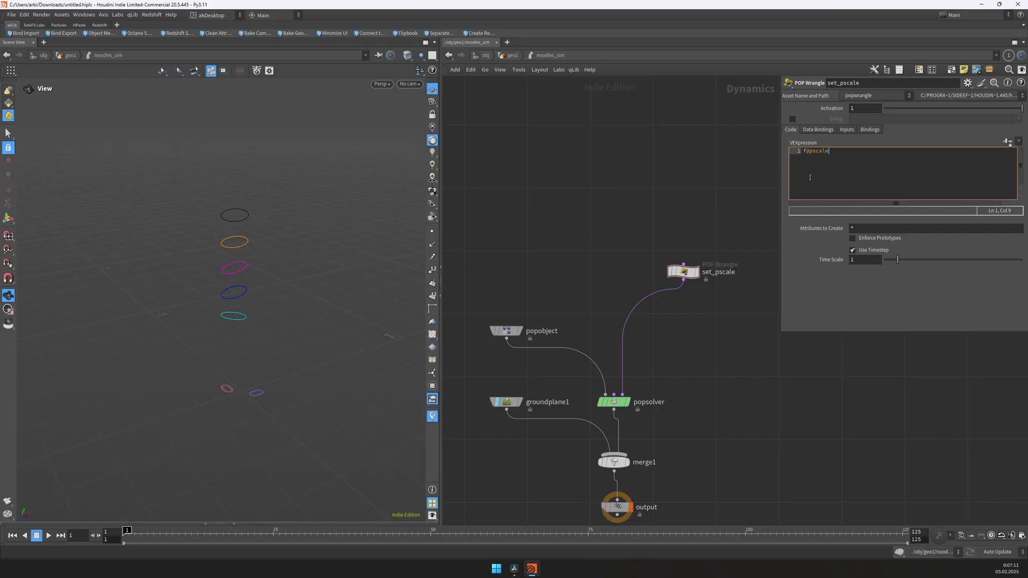
text( = chf("pscale") ;)
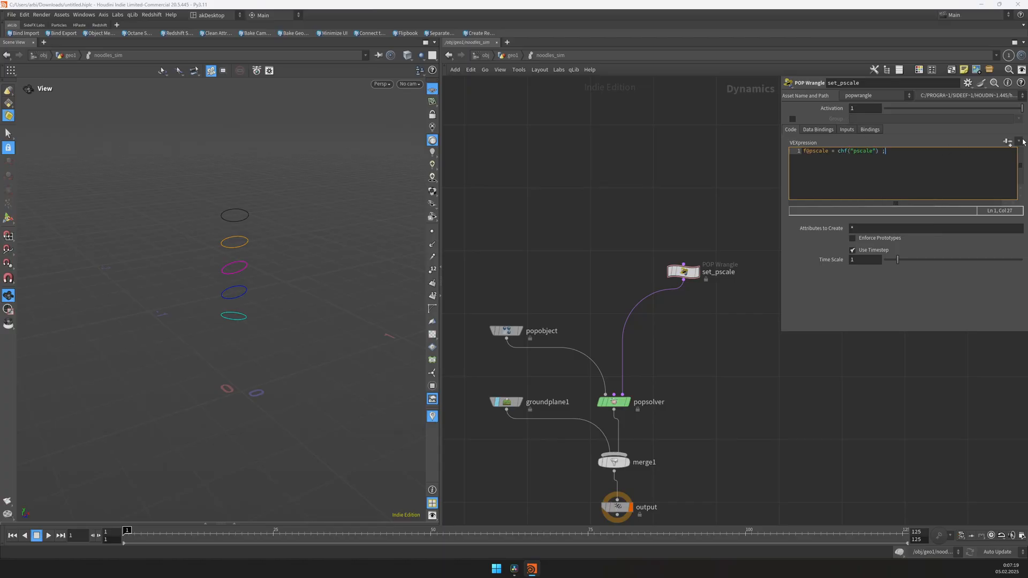
click(1008, 141)
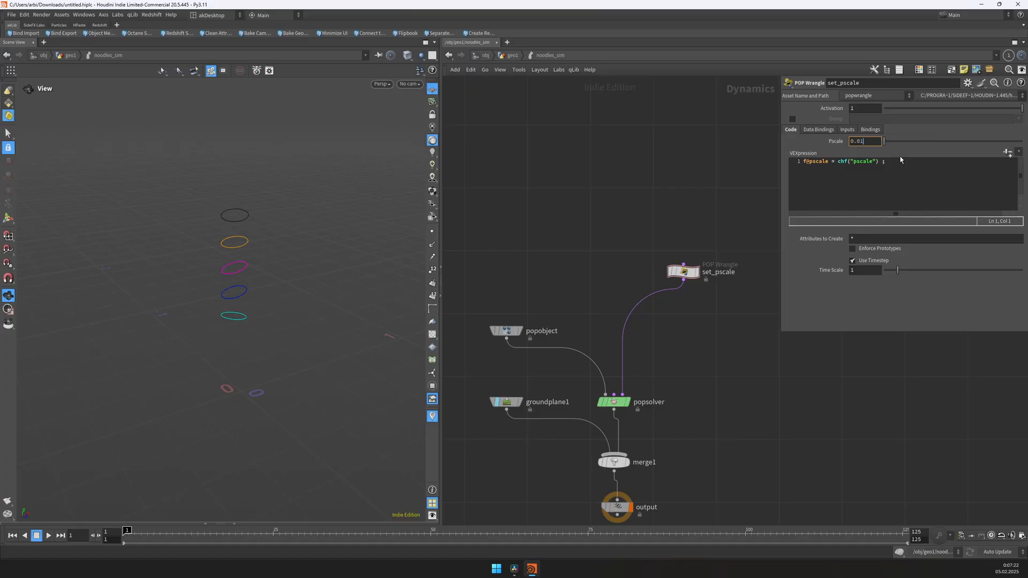
key(Return)
- Insert a Gas Particle Separate node between set_pscale and popsolver
middle_drag(666, 316, 673, 287)
key(Tab)
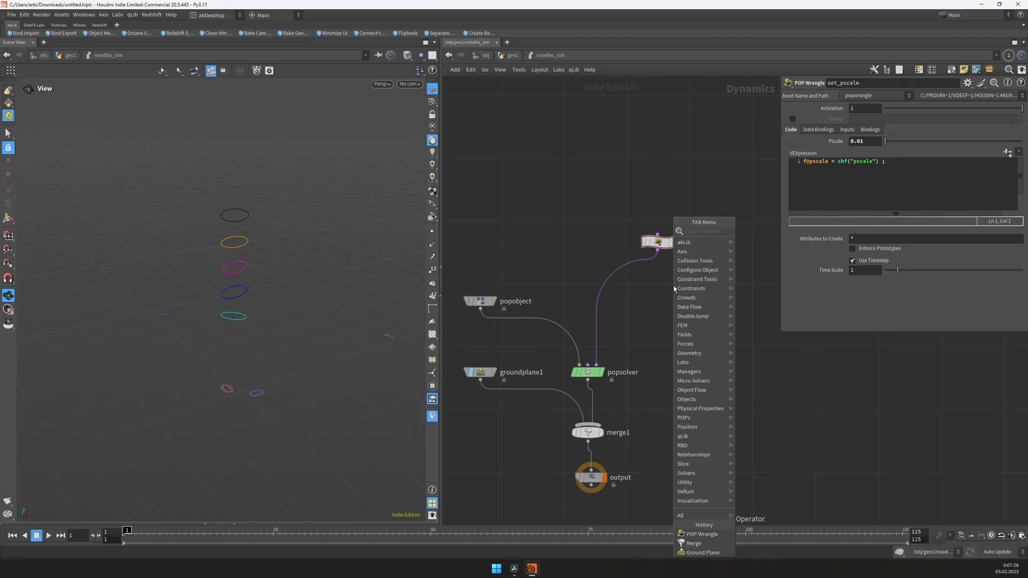
text(gas part)
key(Down)
key(Down)
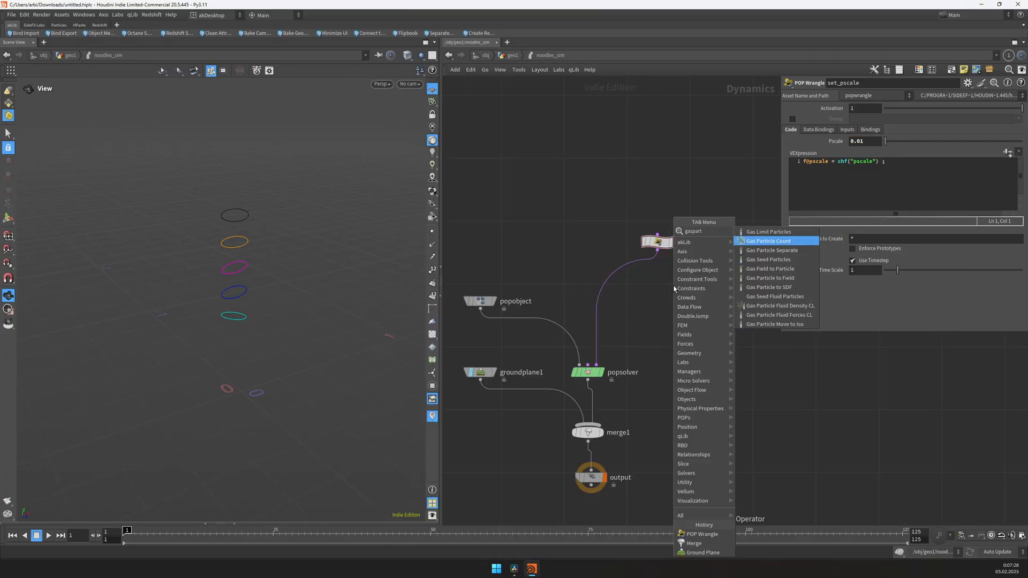
key(Return)
click(673, 289)
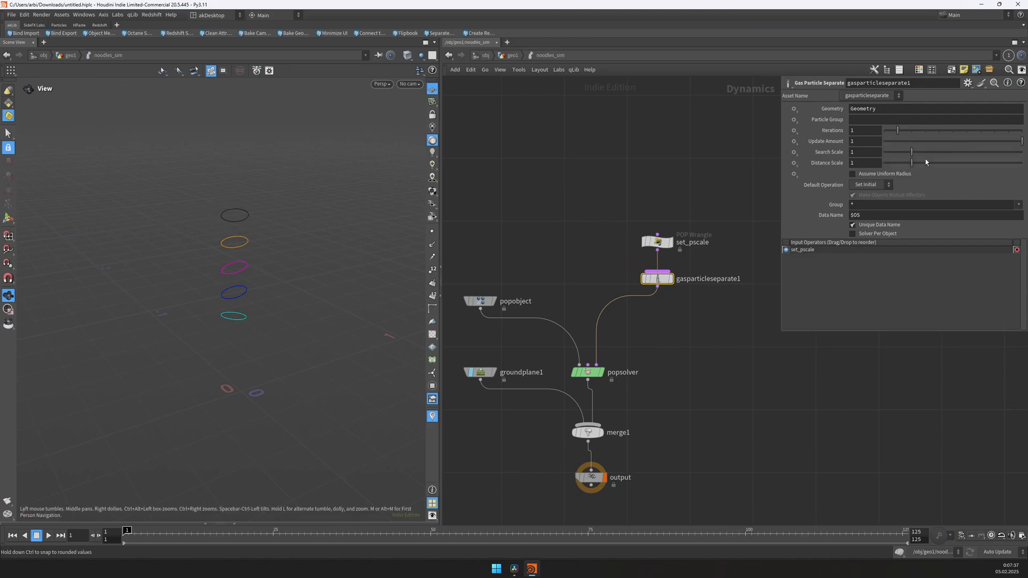
- On gasparticleseparate1, set Update Amount to 0.8 and Distance Scale to 2, and enable Assume Uniform Radius
click(867, 141)
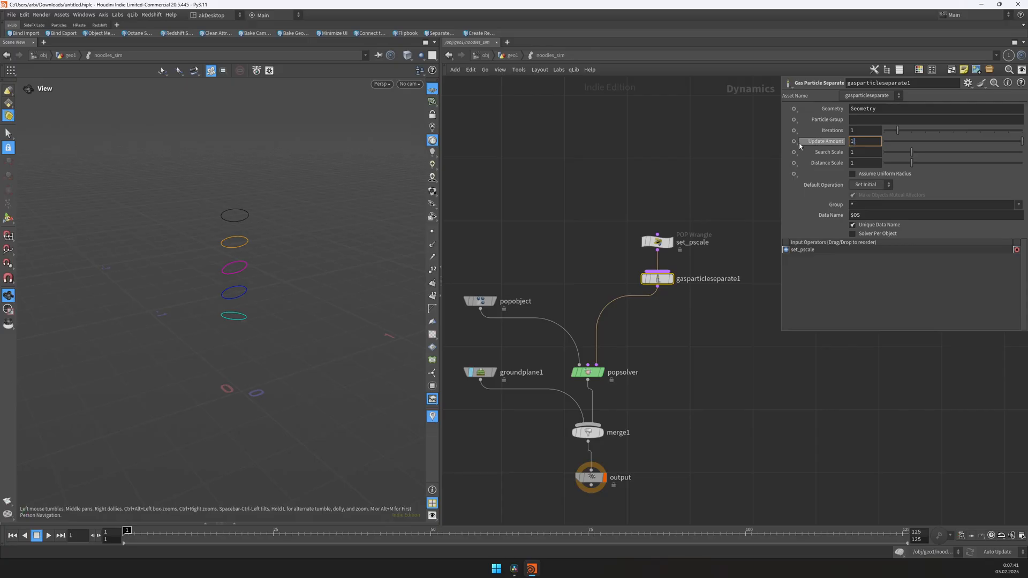
scroll(865, 142, down, 3)
scroll(861, 142, up, 1)
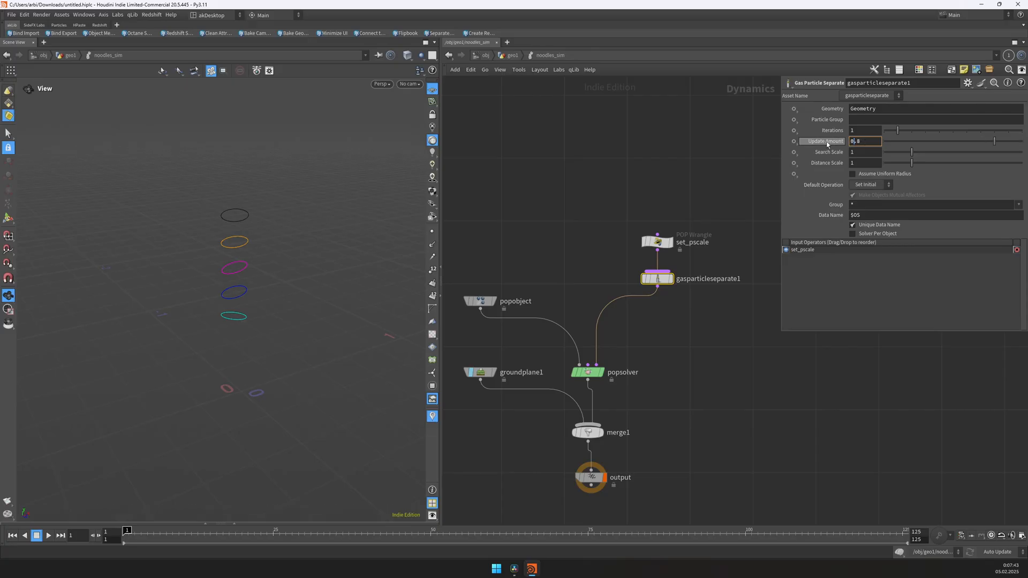
click(852, 174)
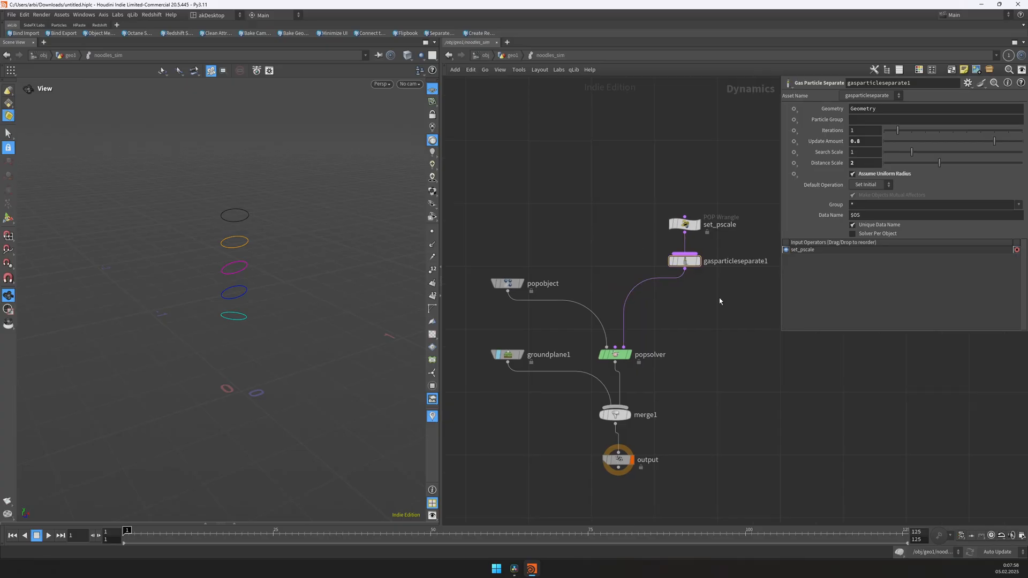
- Play the simulation to examine how the circle curves deform, and rewind to frame 1
key(Up)
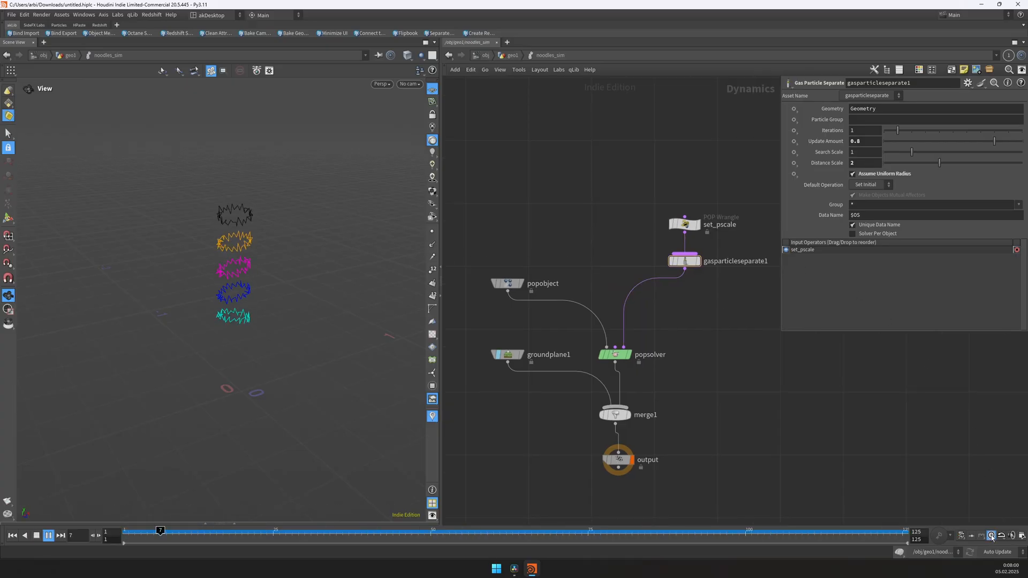
scroll(259, 191, up, 5)
scroll(266, 216, down, 5)
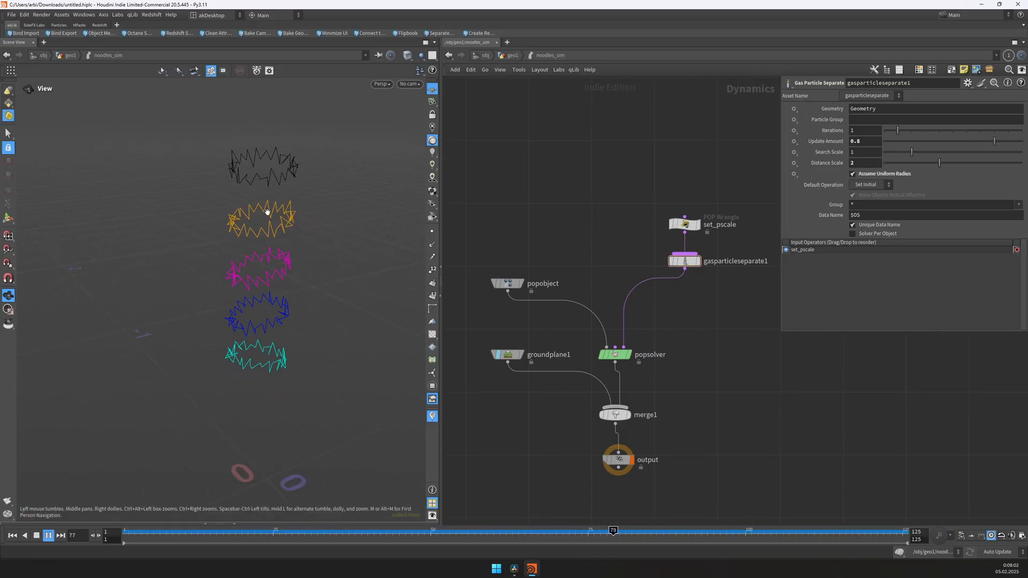
key(ctrl+Up)
key(Up)
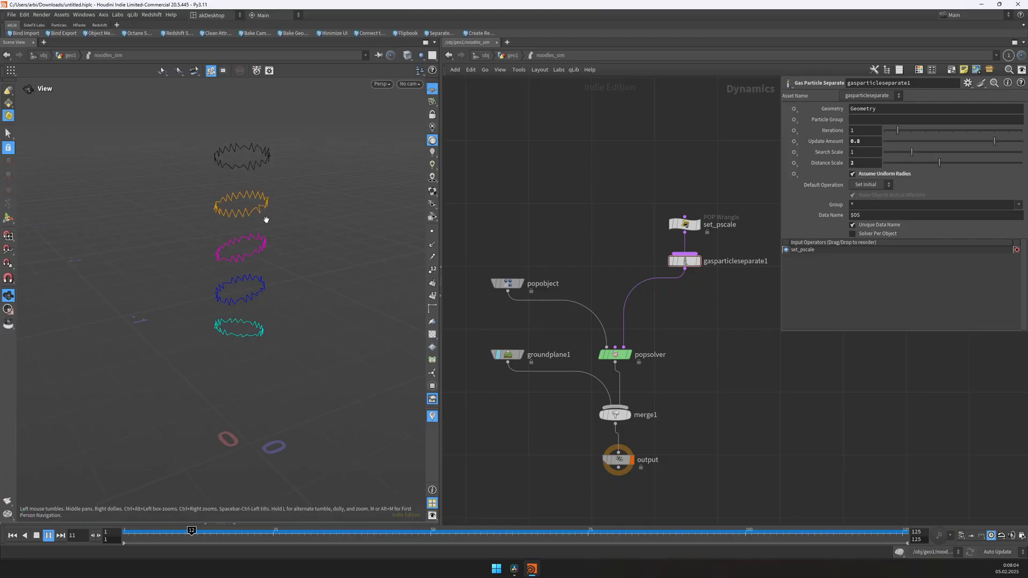
key(ctrl+Up)
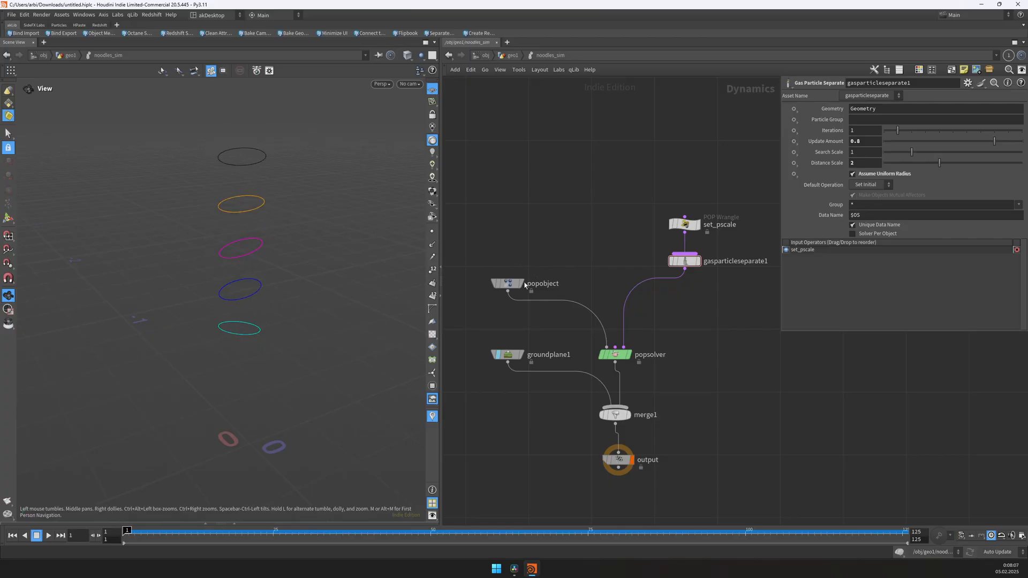
- Move popobject slightly down and add a SOP Solver node above it
drag(525, 286, 525, 295)
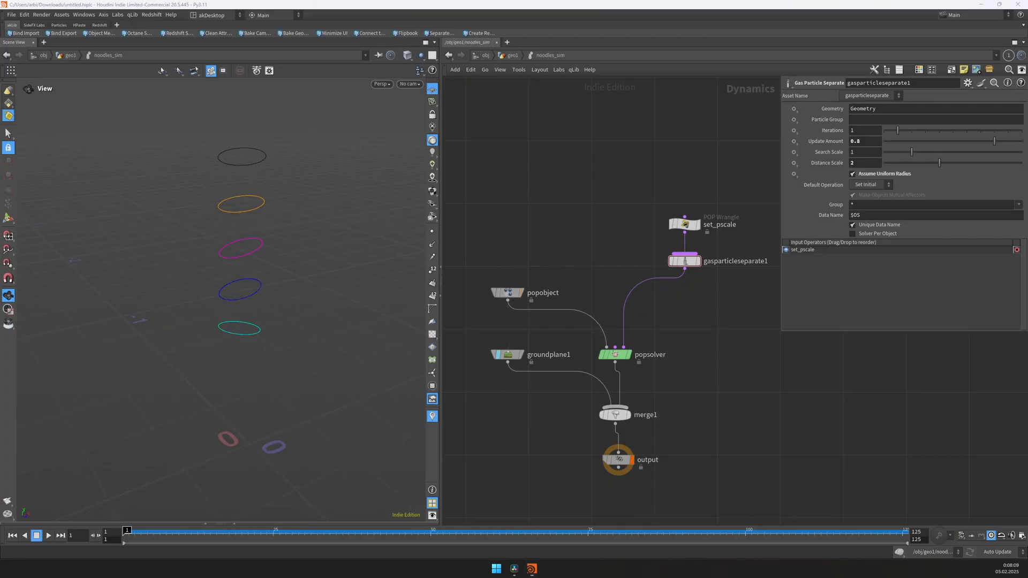
key(Tab)
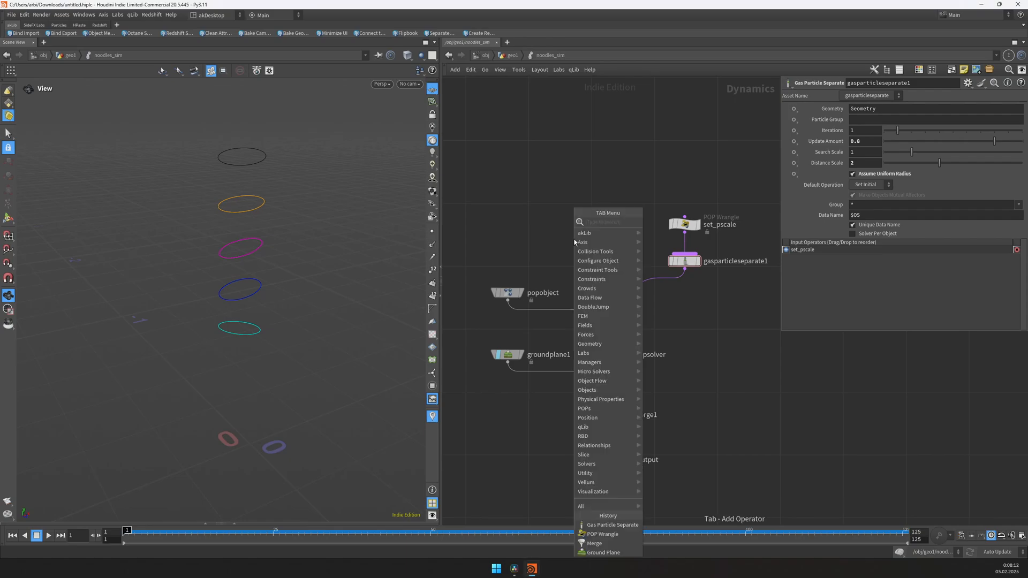
click(688, 221)
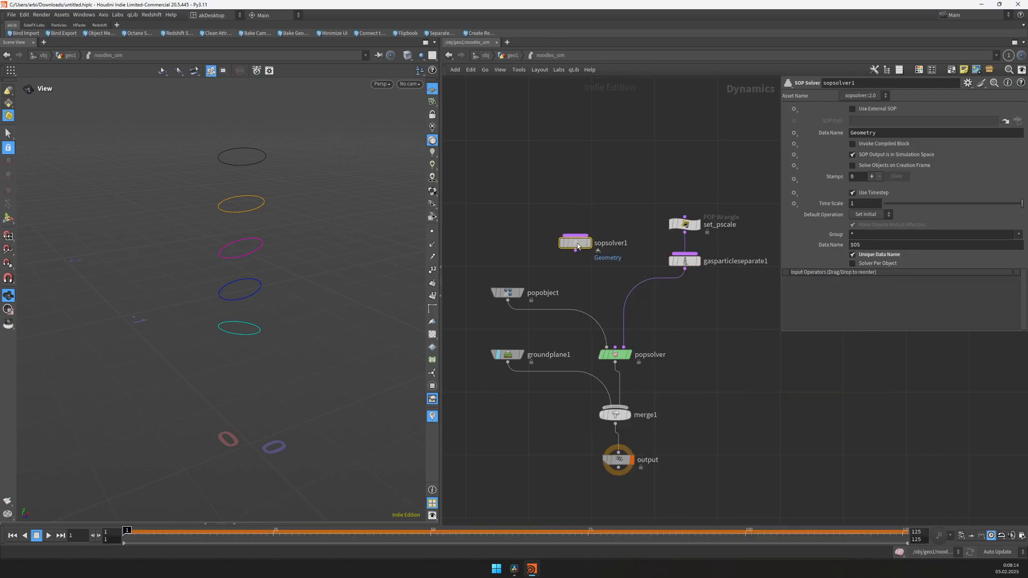
click(577, 253)
click(608, 251)
click(610, 283)
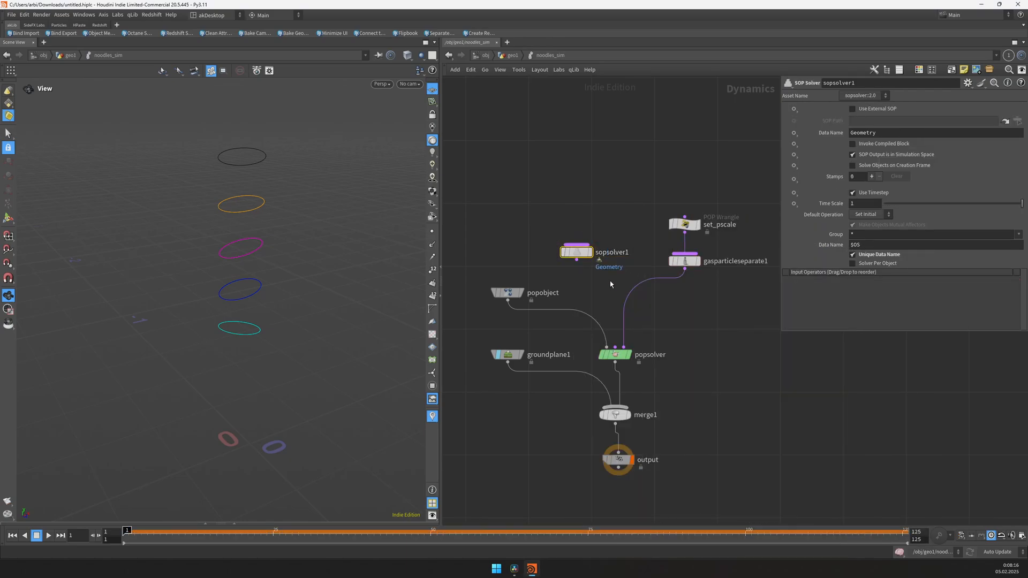
- Rename the SOP Solver to resample_and_collision and wire it into popsolver's second input
click(599, 254)
text(resample_and_coll)
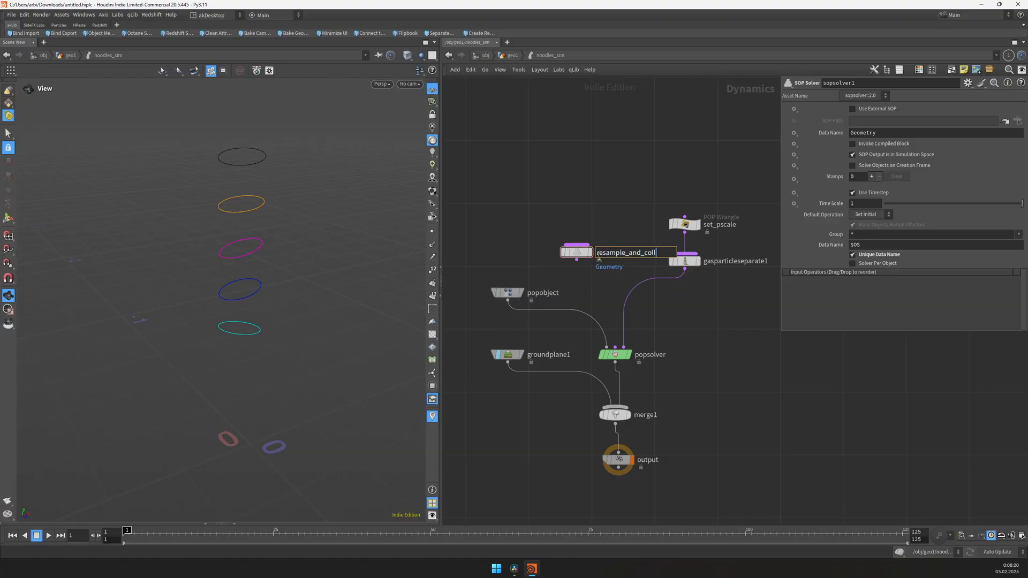
key(Return)
scroll(598, 259, up, 2)
click(576, 259)
click(614, 381)
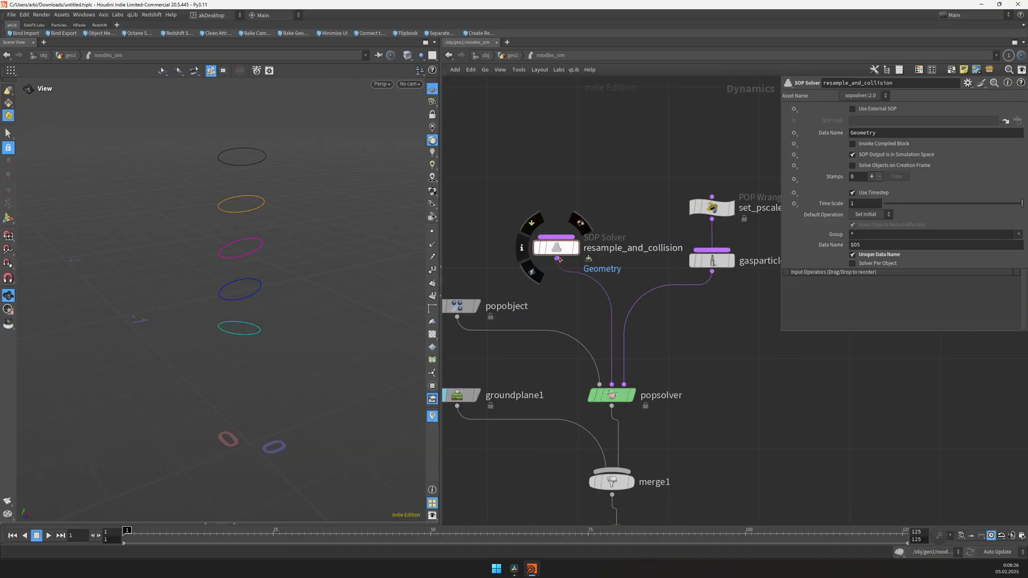
- Inside resample_and_collision, shrink the parameter pane and insert a Resample node between dop_geometry and OUT
double_click(537, 250)
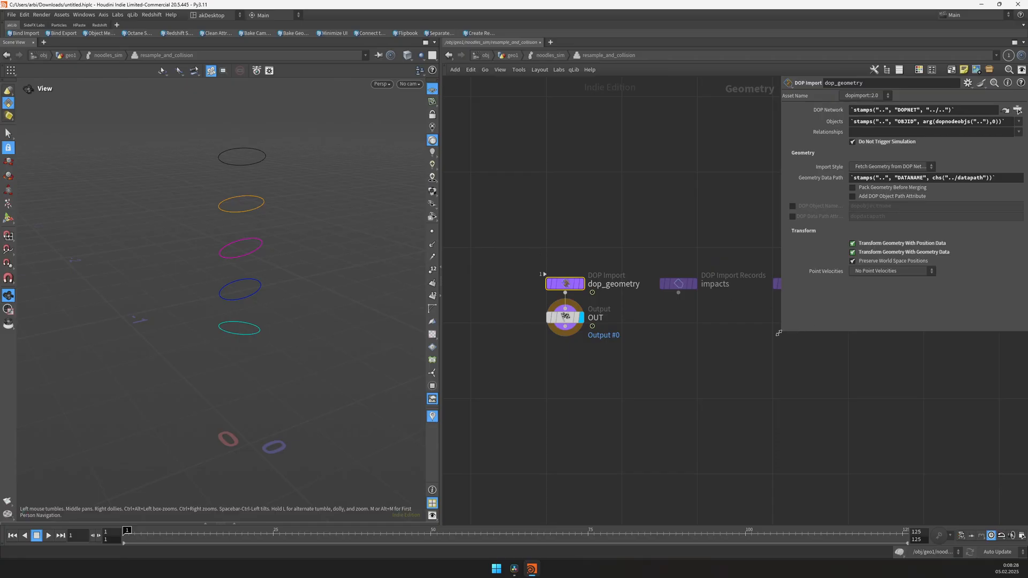
drag(778, 332, 838, 242)
key(Tab)
text(resa)
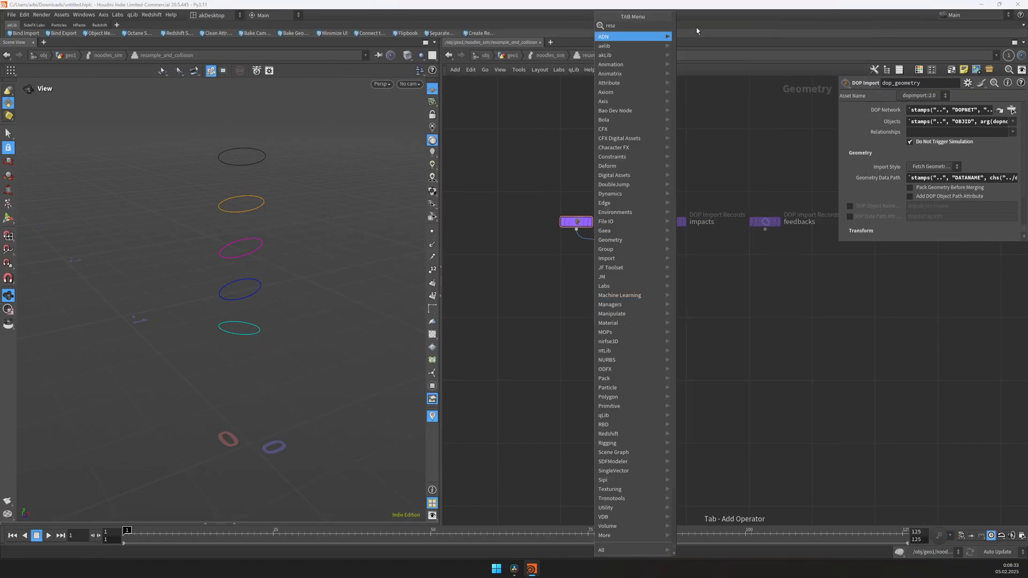
key(Return)
scroll(616, 260, up, 2)
click(626, 280)
drag(627, 280, 582, 293)
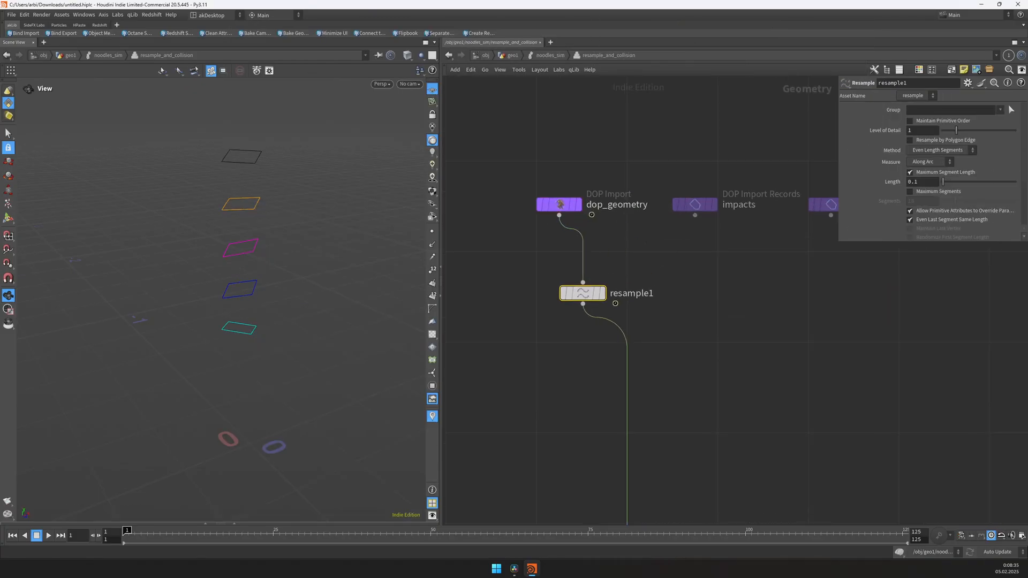
- Link resample1's maximum segment length to set_pscale's Pscale parameter with a relative reference
click(710, 402)
key(u)
click(711, 208)
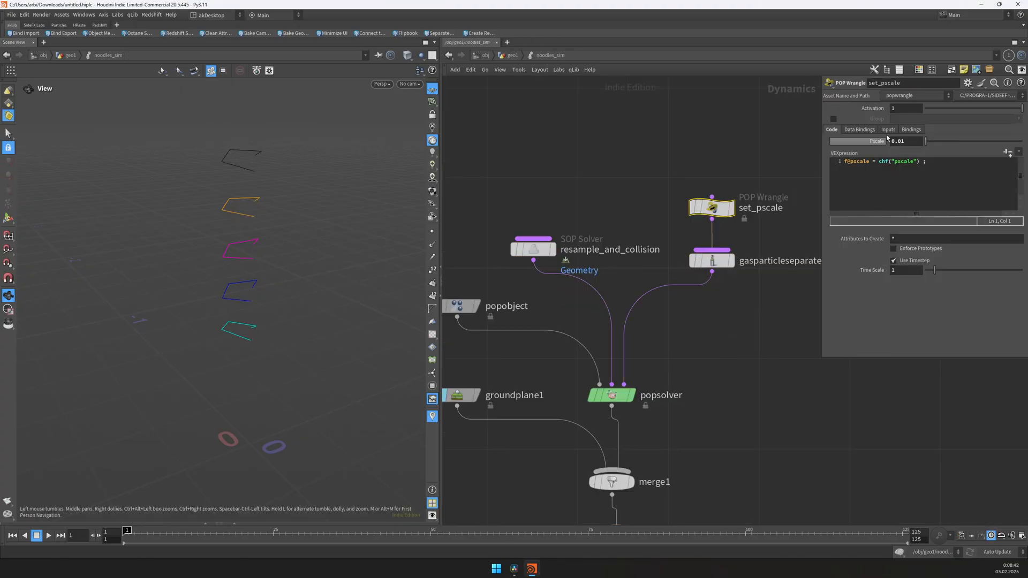
double_click(535, 249)
right_click(899, 183)
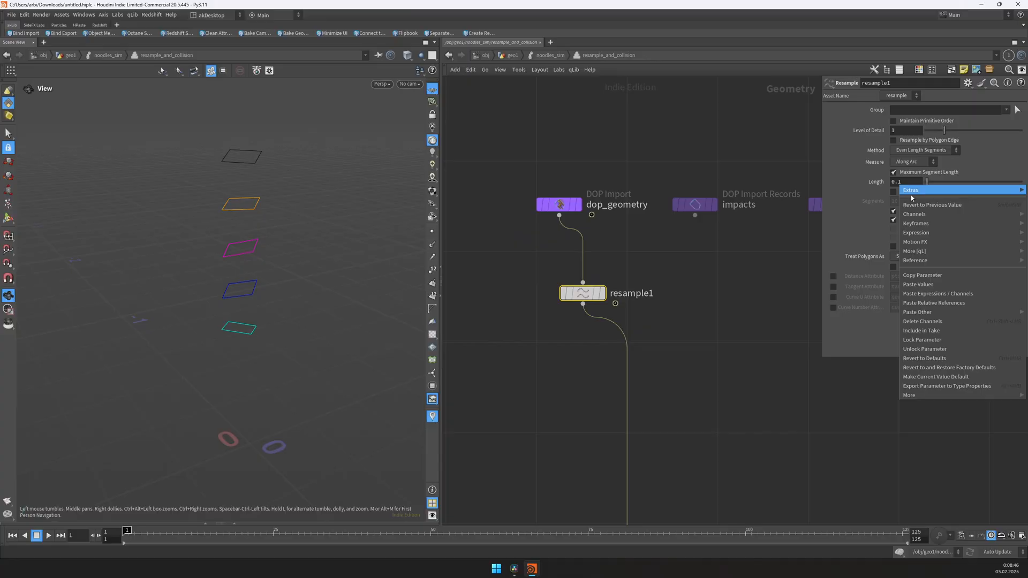
click(931, 303)
click(879, 186)
key(h)
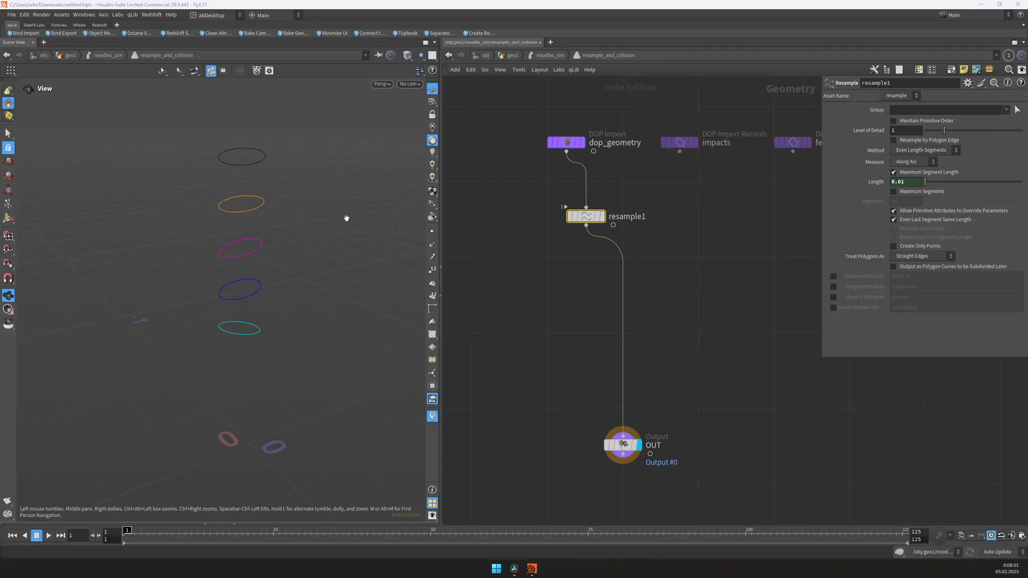
- Play and rewind the simulation in noodles_sim, examining from several angles how the resampled circle curves open and deform
key(u)
key(Up)
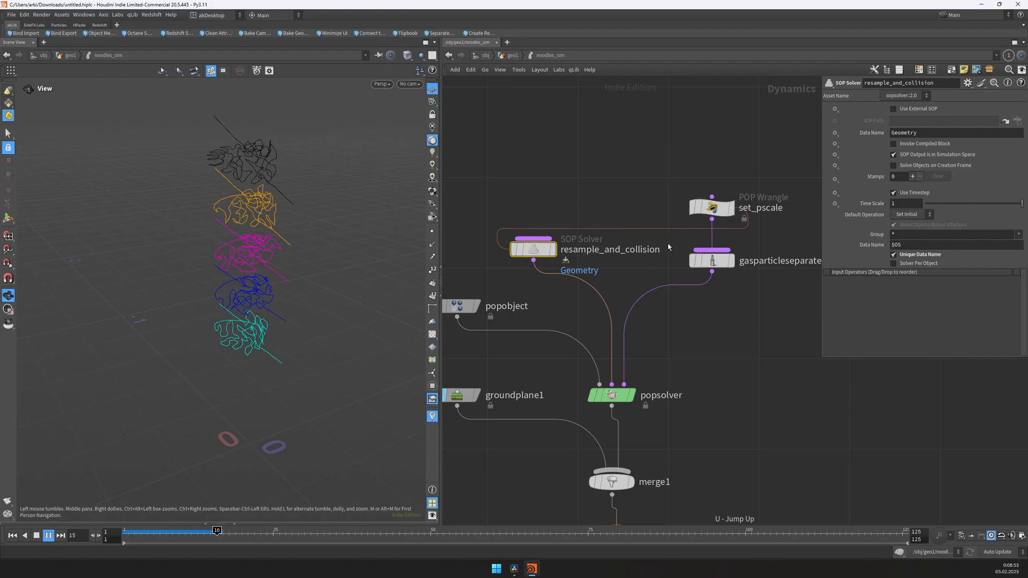
key(Up)
drag(231, 187, 241, 178)
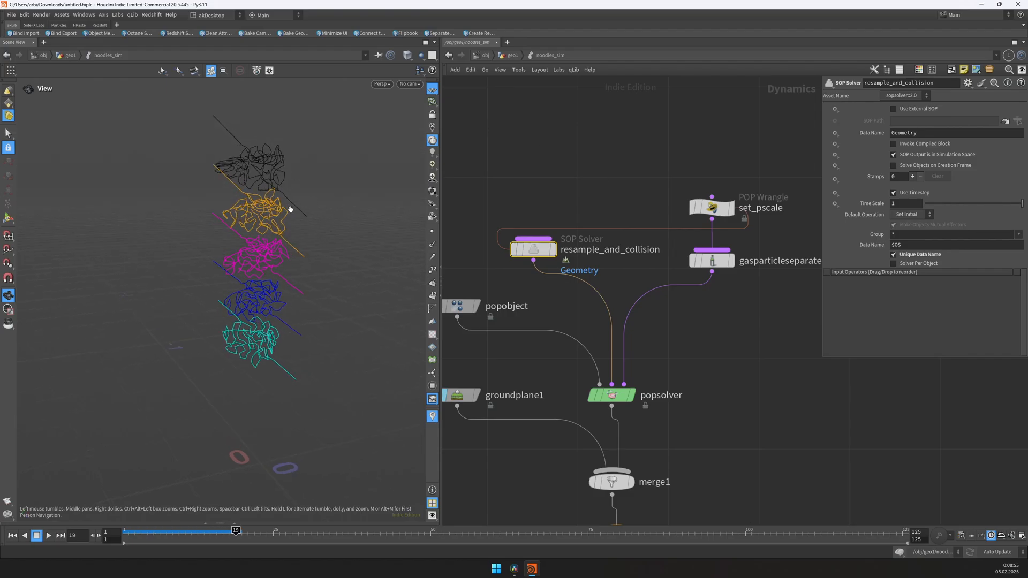
key(ctrl+Up)
key(Up)
drag(289, 328, 282, 293)
key(ctrl+Up)
key(Up)
right_drag(241, 186, 274, 198)
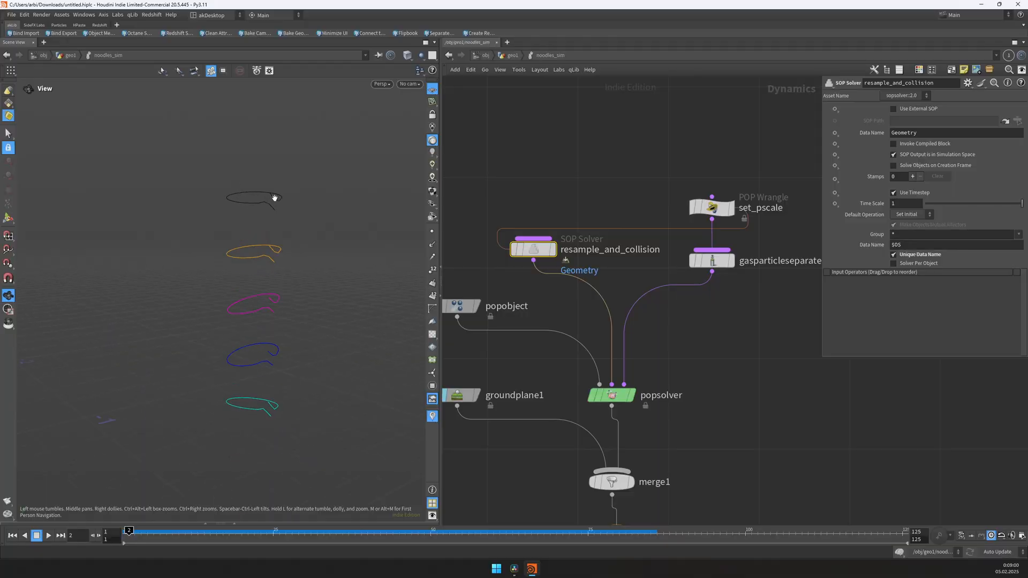
scroll(274, 198, up, 4)
drag(274, 198, 252, 227)
scroll(282, 207, down, 4)
- Inside resample_and_collision, insert a PolyPath node between resample1 and OUT and enable Connect End Points
double_click(533, 248)
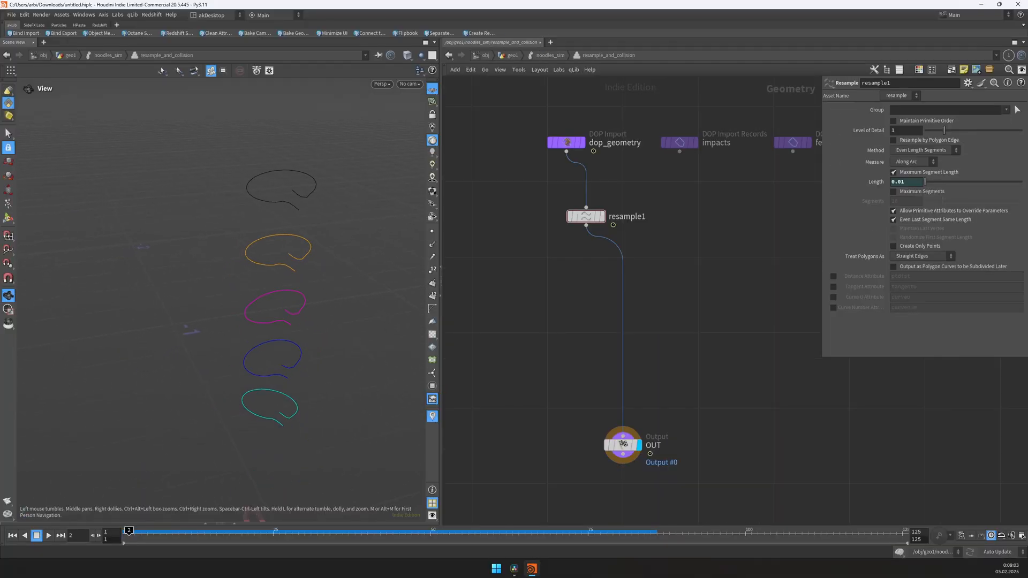
key(Tab)
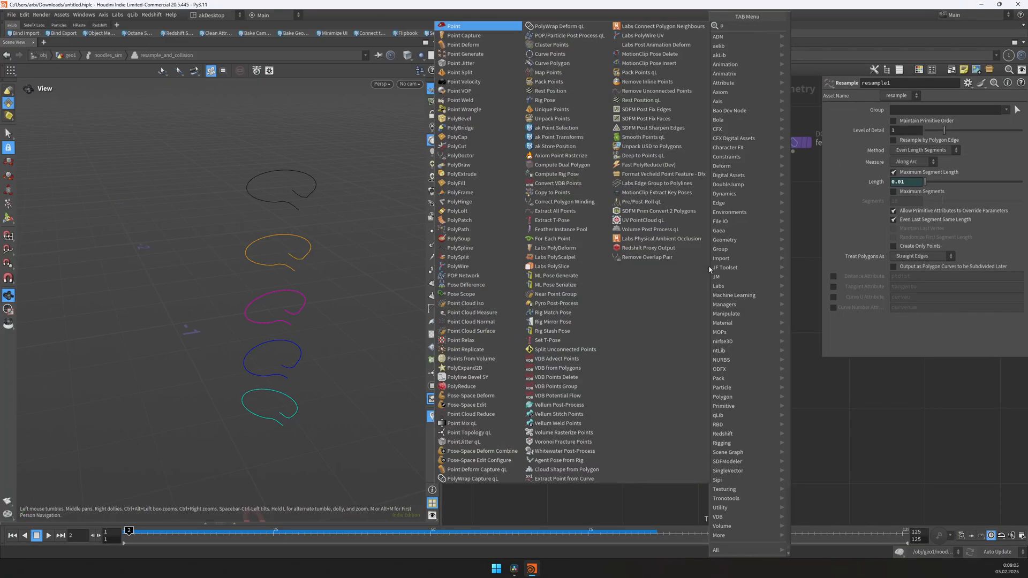
click(711, 268)
click(621, 266)
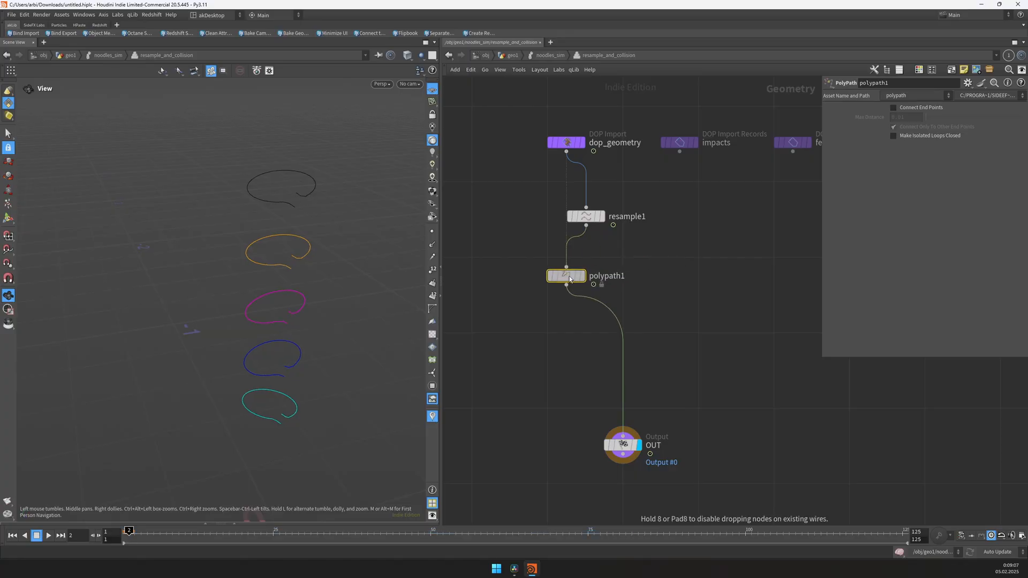
click(926, 108)
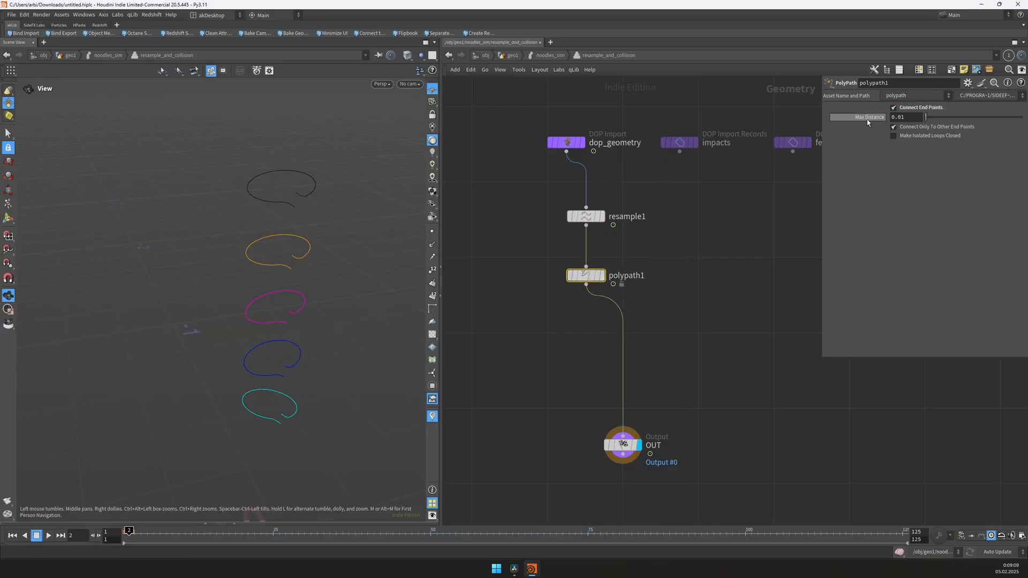
- Play the simulation in noodles_sim to examine how the connected curves grow, and rewind to frame 1
key(u)
key(i)
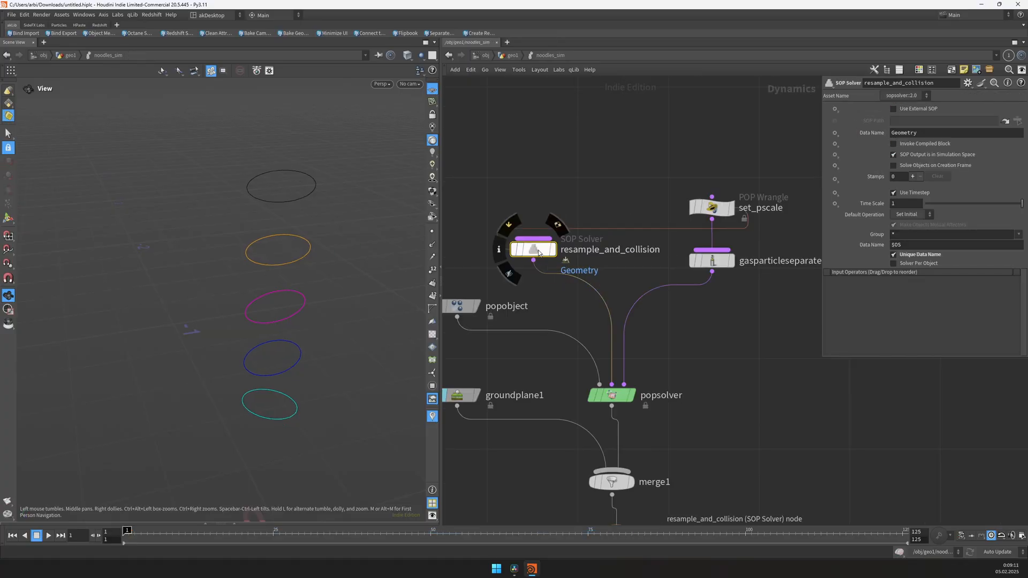
key(u)
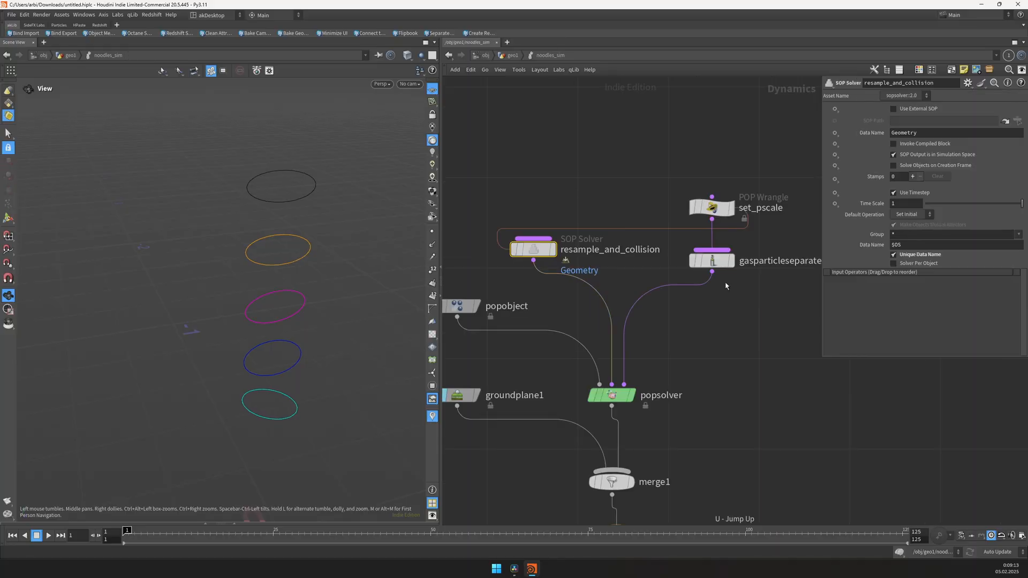
key(Up)
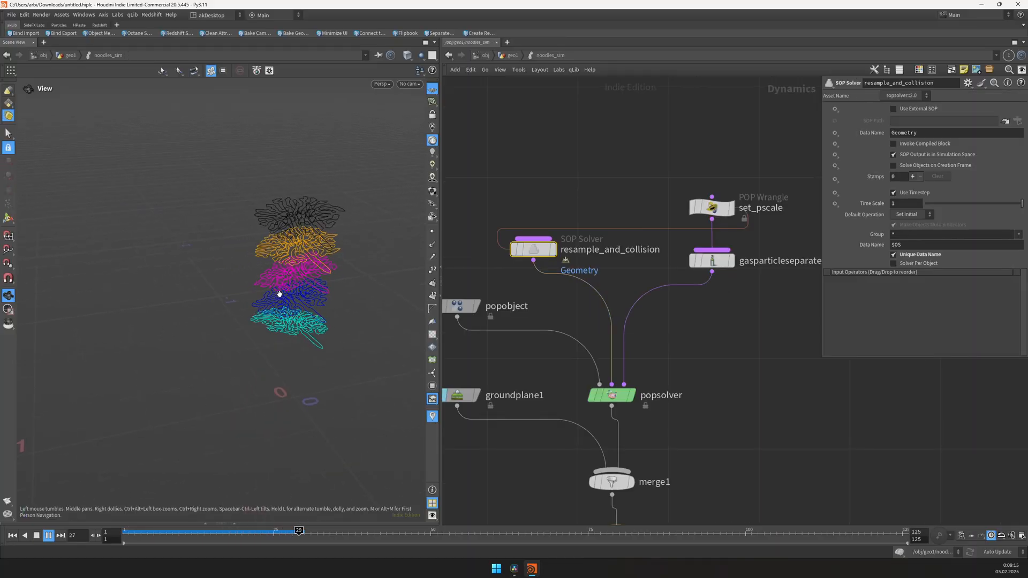
drag(353, 242, 331, 268)
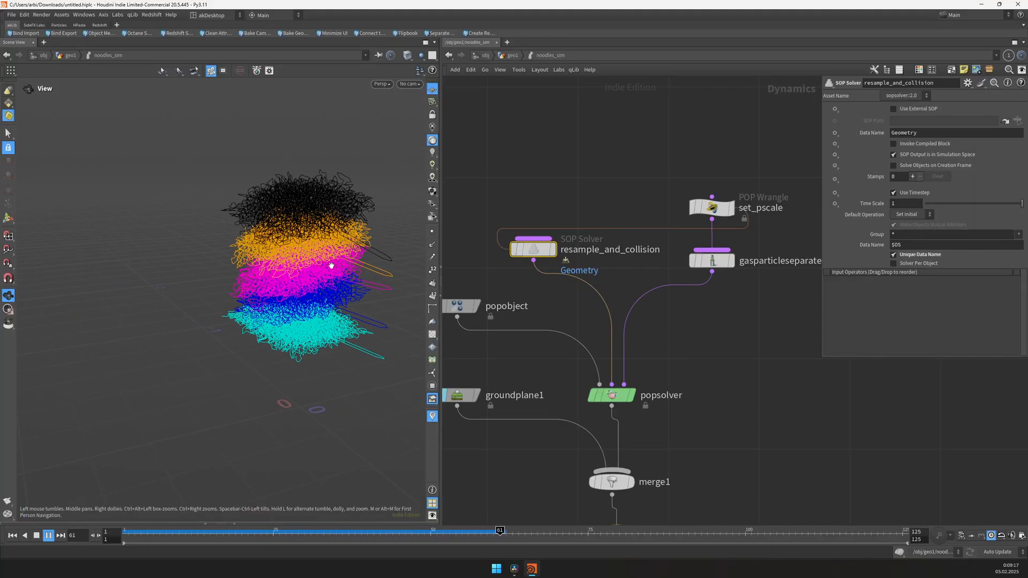
key(ctrl+Up)
- Inside resample_and_collision, add an Object Merge node beside resample1
key(i)
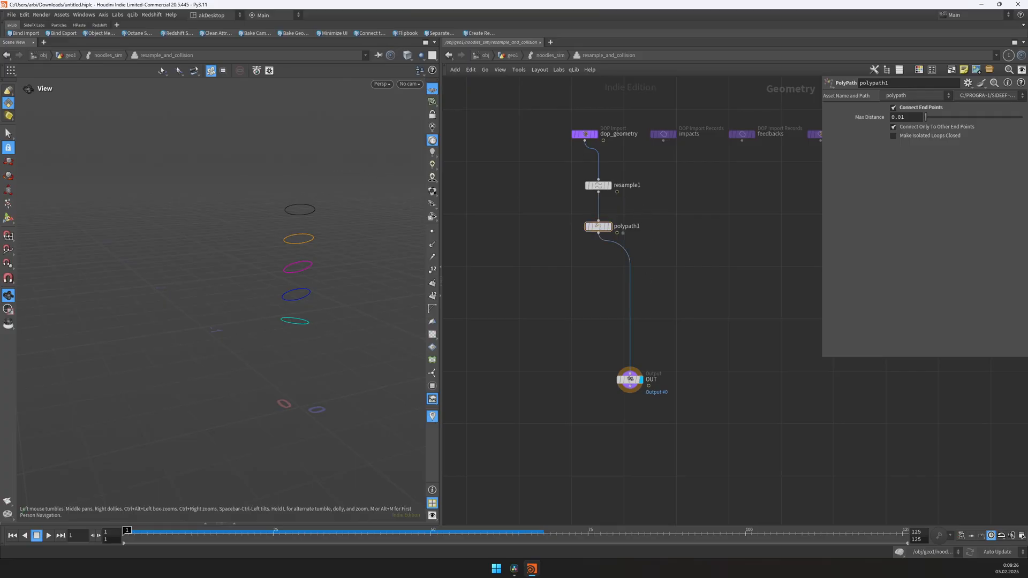
key(Tab)
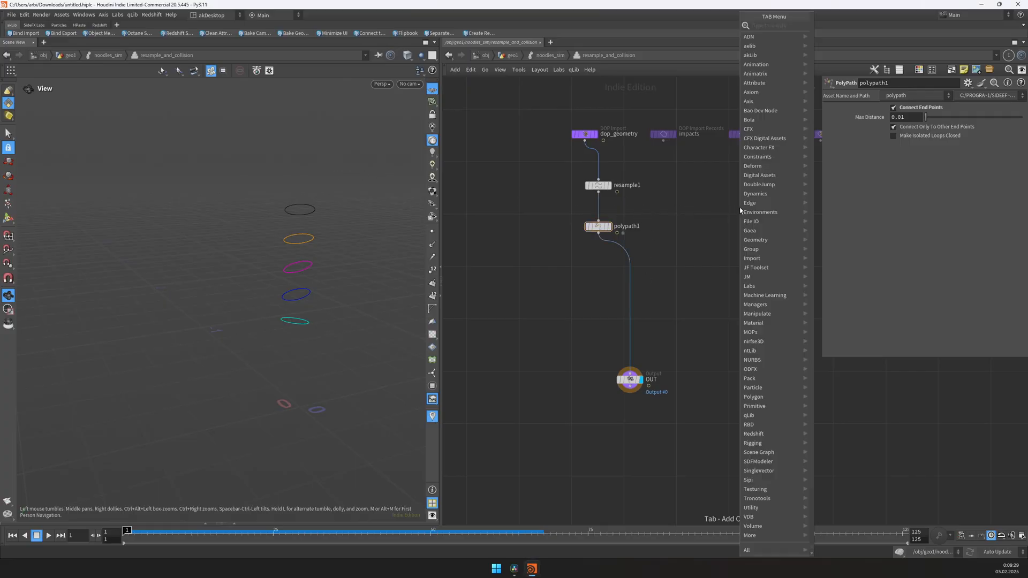
text(obj)
key(Return)
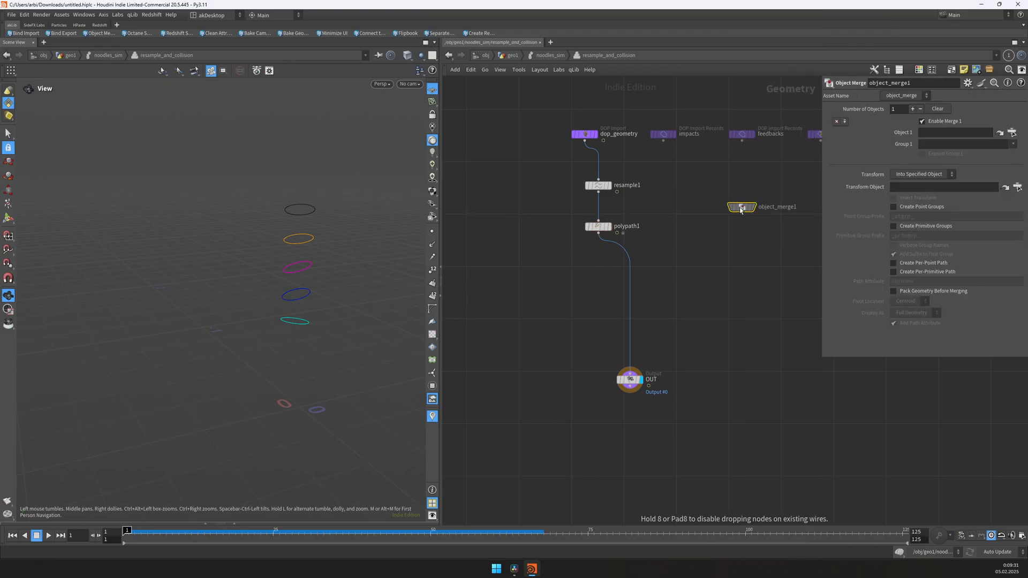
click(701, 185)
- Begin object_merge1's Object 1 expression with `opinputpath("../.."
click(891, 132)
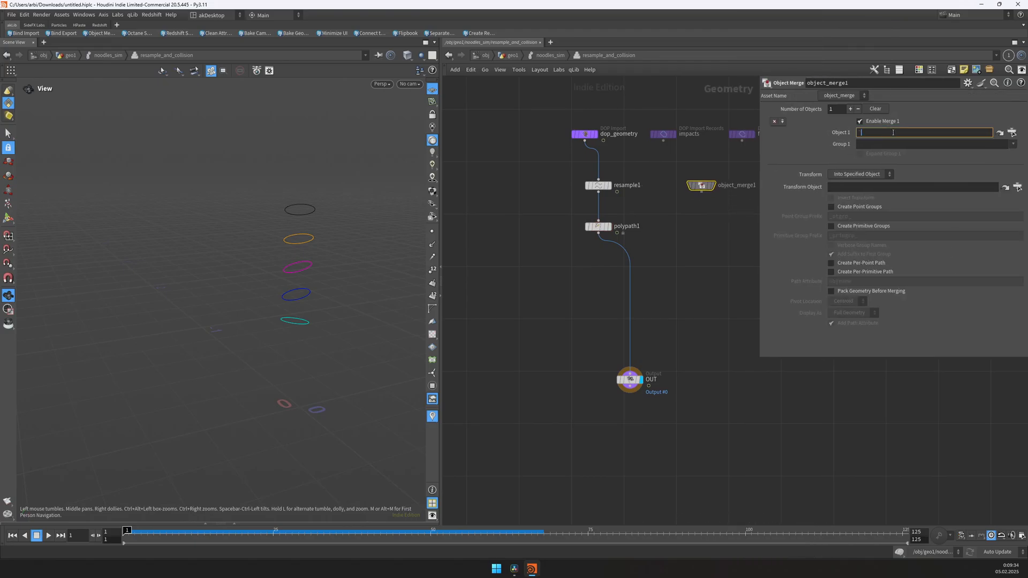
text(opinput)
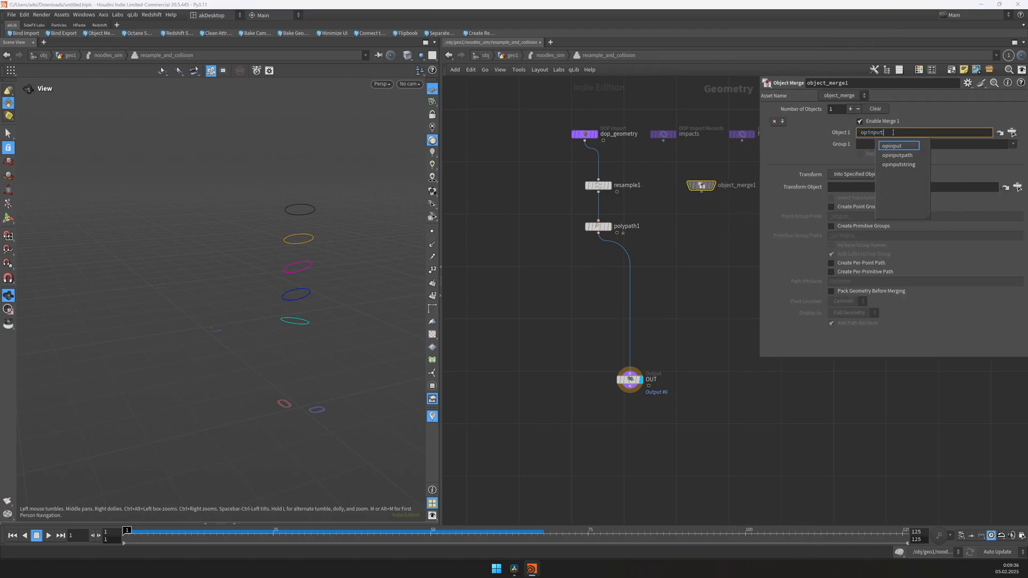
text(path(")
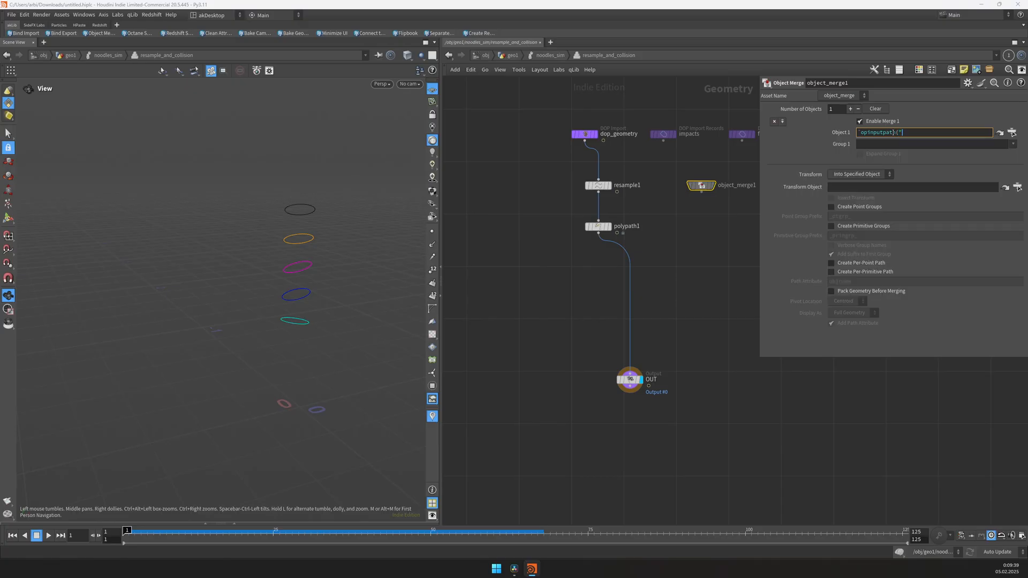
text(../..")
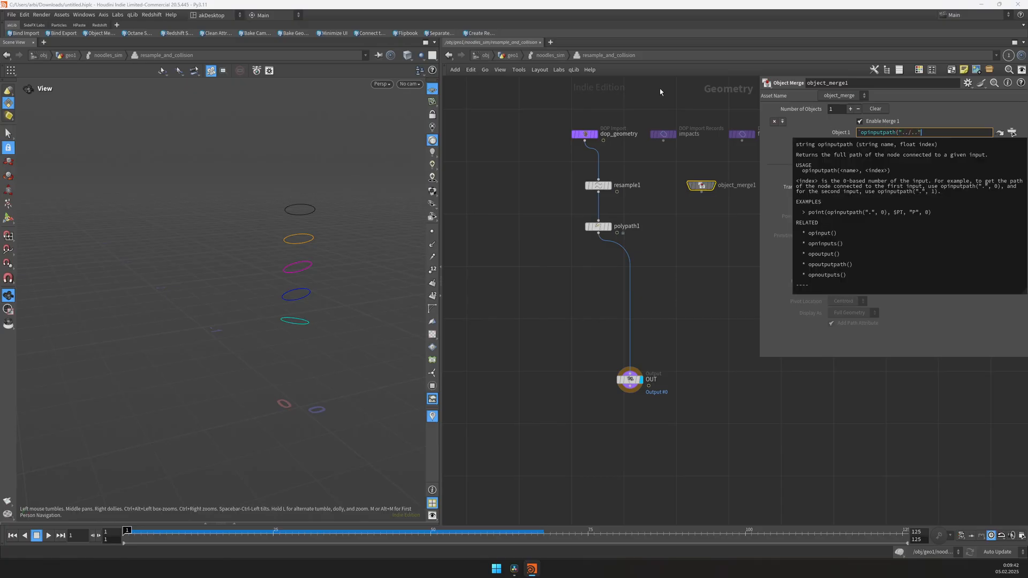
- Go up to geo1 to check which nodes feed noodles_sim's inputs, and return inside resample_and_collision
click(547, 55)
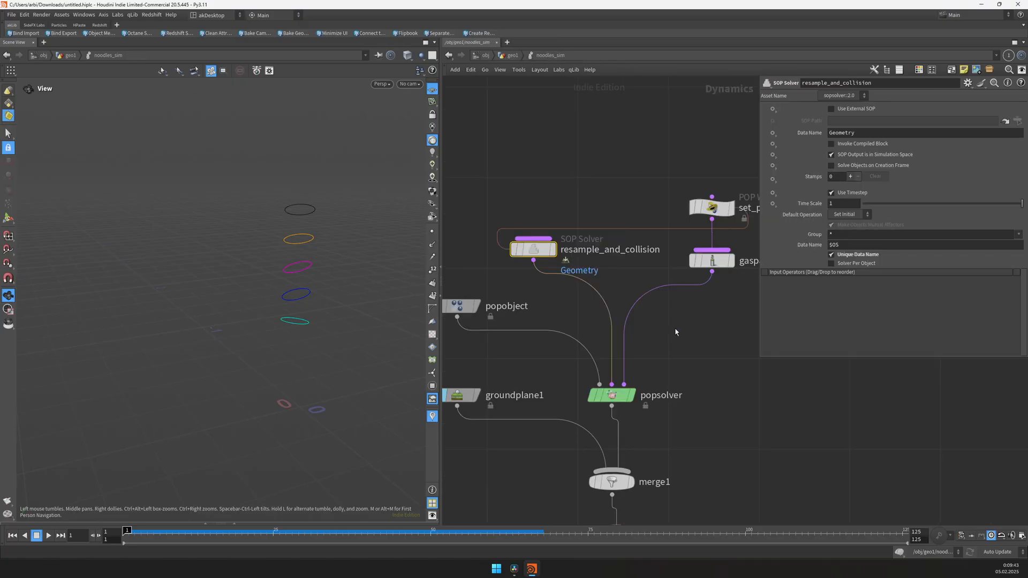
double_click(528, 247)
click(556, 55)
click(511, 55)
middle_drag(640, 99, 617, 178)
scroll(617, 178, up, 2)
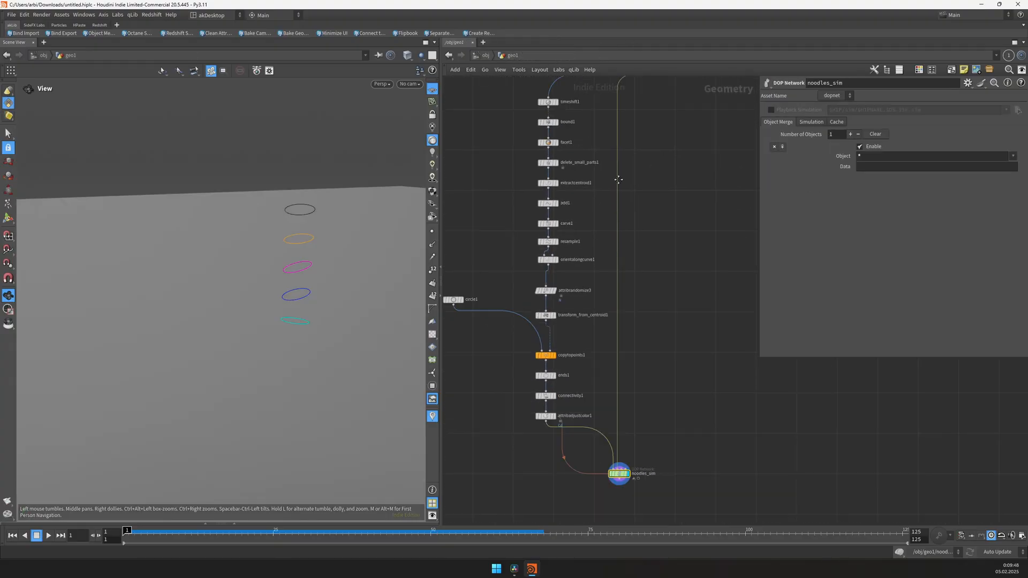
middle_drag(604, 495, 603, 466)
scroll(604, 465, up, 4)
double_click(628, 429)
double_click(538, 249)
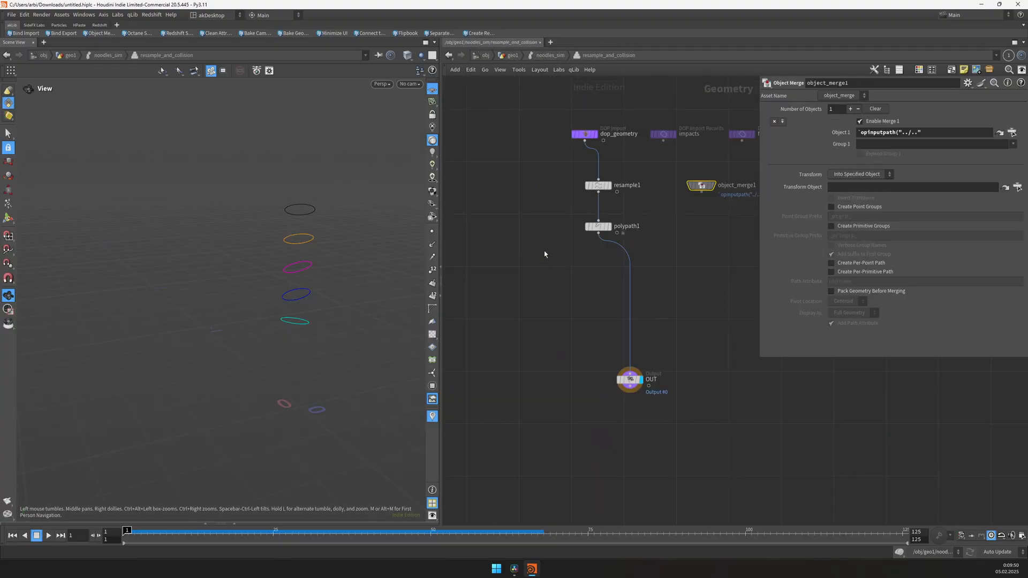
- Complete object_merge1's Object 1 expression as `opinputpath("../..", 1)` to fetch the geometry from noodles_sim's second input
click(950, 134)
text(, )
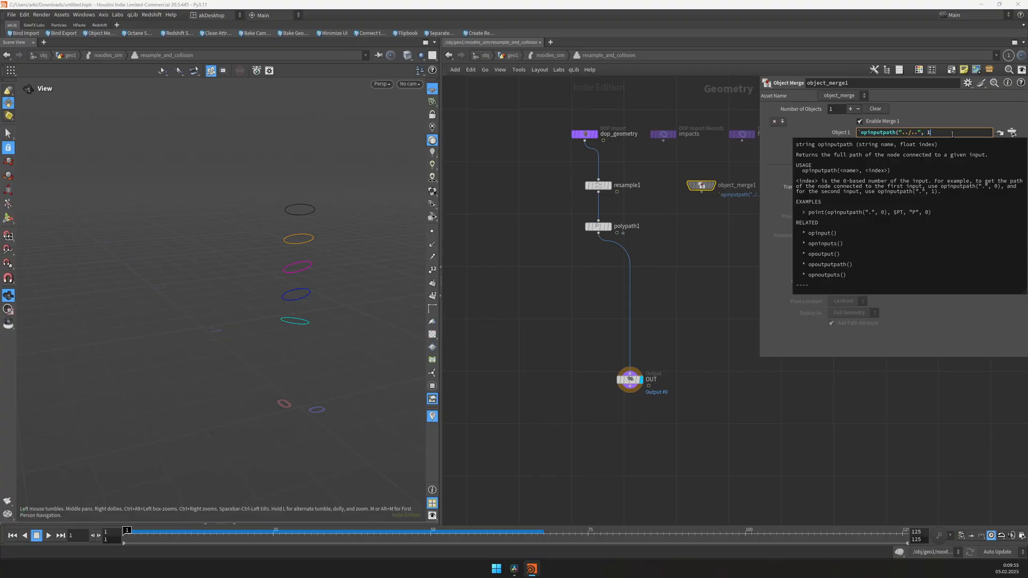
text(1))
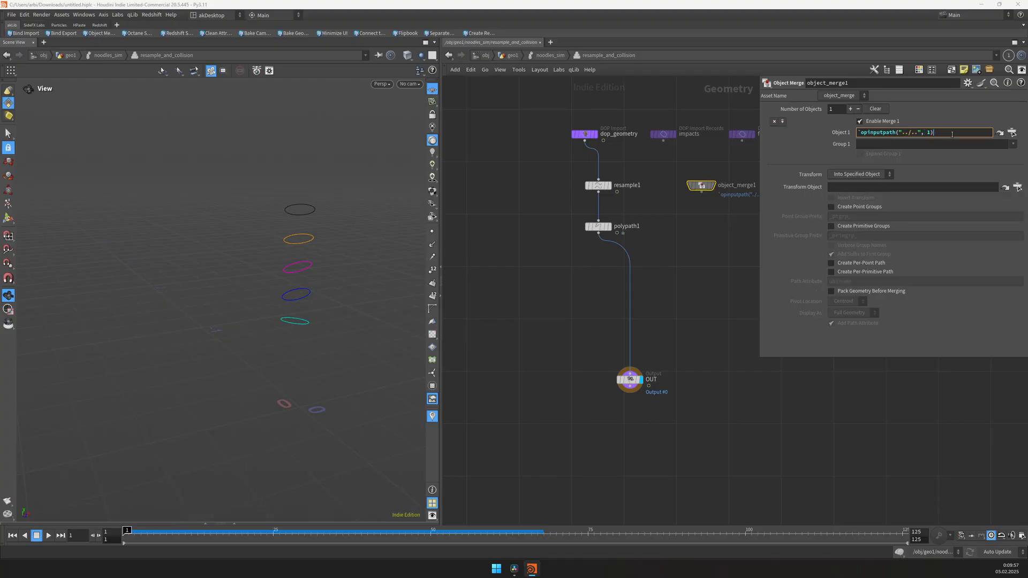
key(Return)
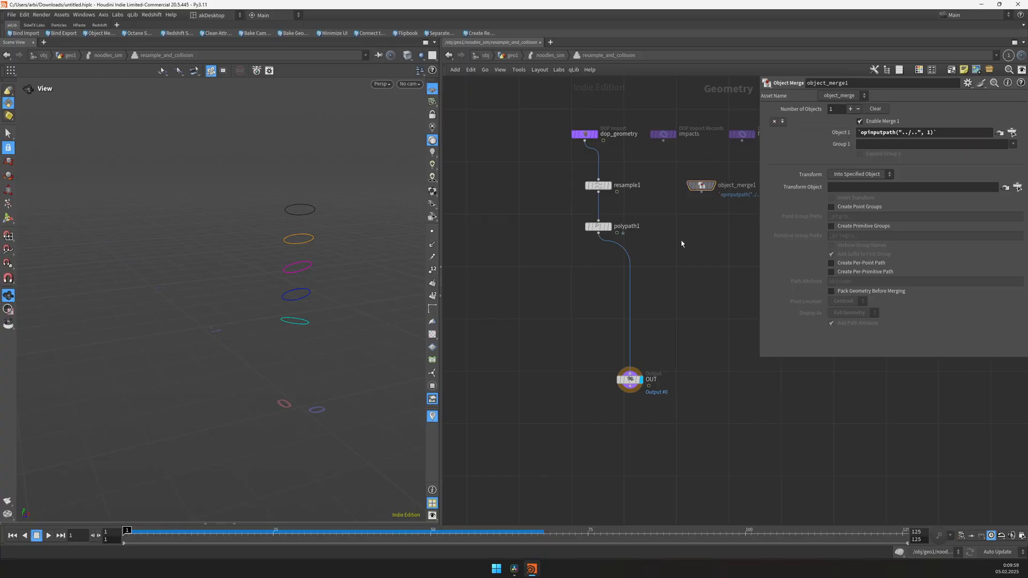
- Display and frame object_merge1's geometry in shaded view, scrub the timeline to check it, and return to frame 1
click(712, 185)
key(space+g)
key(w)
key(w)
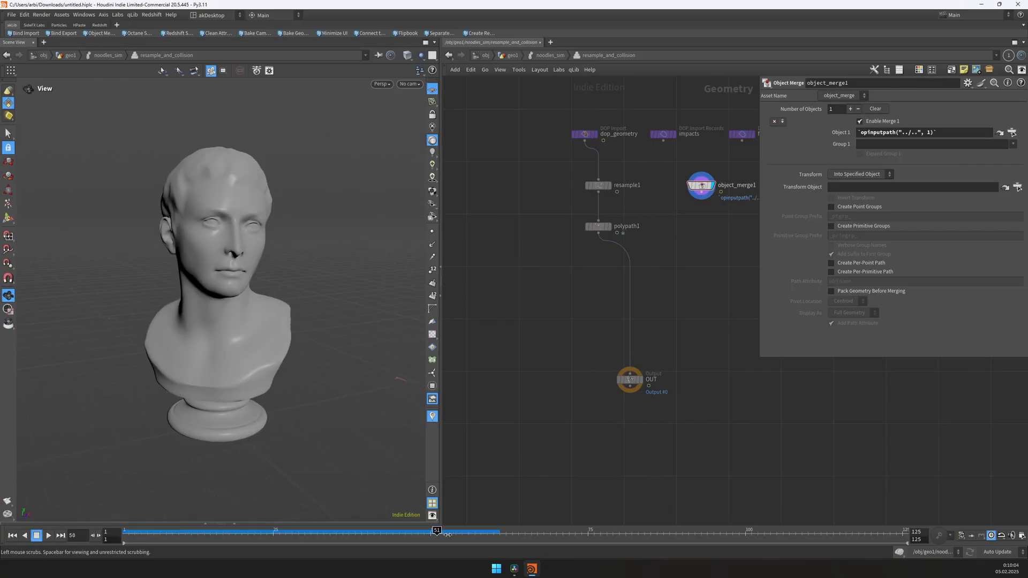
drag(375, 534, 116, 538)
- Insert a Detangle node between polypath1 and OUT
middle_drag(653, 276, 645, 303)
key(Tab)
text(det)
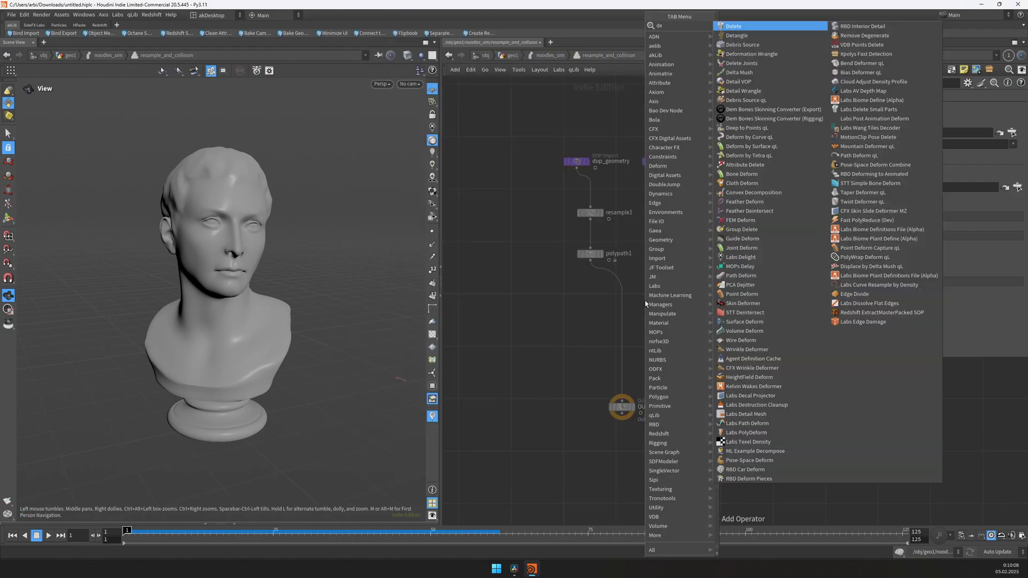
key(Return)
click(645, 303)
mouse_move(645, 302)
mouse_down()
mouse_move(624, 304)
mouse_move(639, 307)
mouse_up()
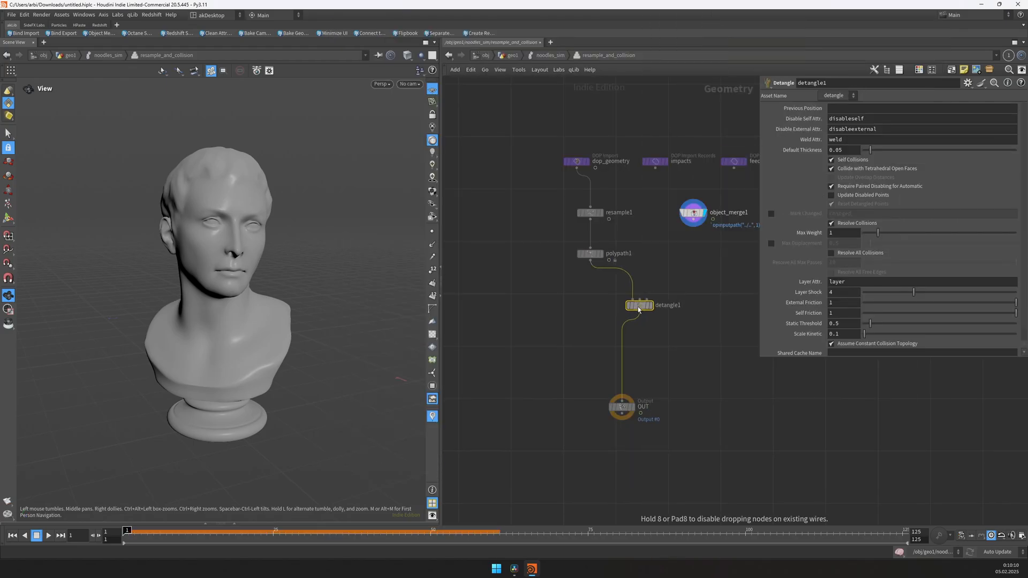
- Set the display back to OUT and turn off Self Collisions on detangle1
drag(719, 271, 650, 313)
key(r)
drag(677, 370, 626, 408)
click(698, 330)
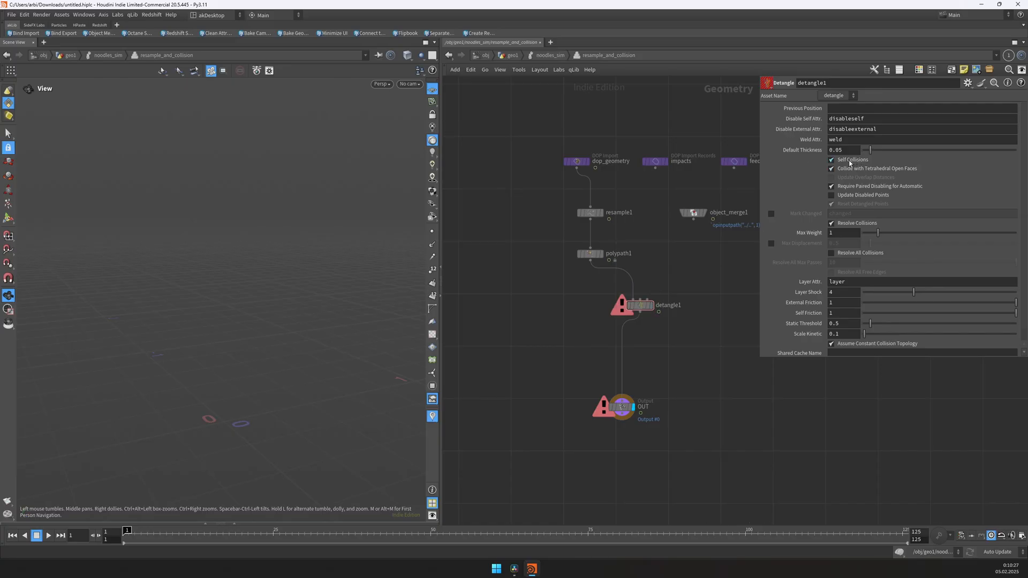
click(833, 160)
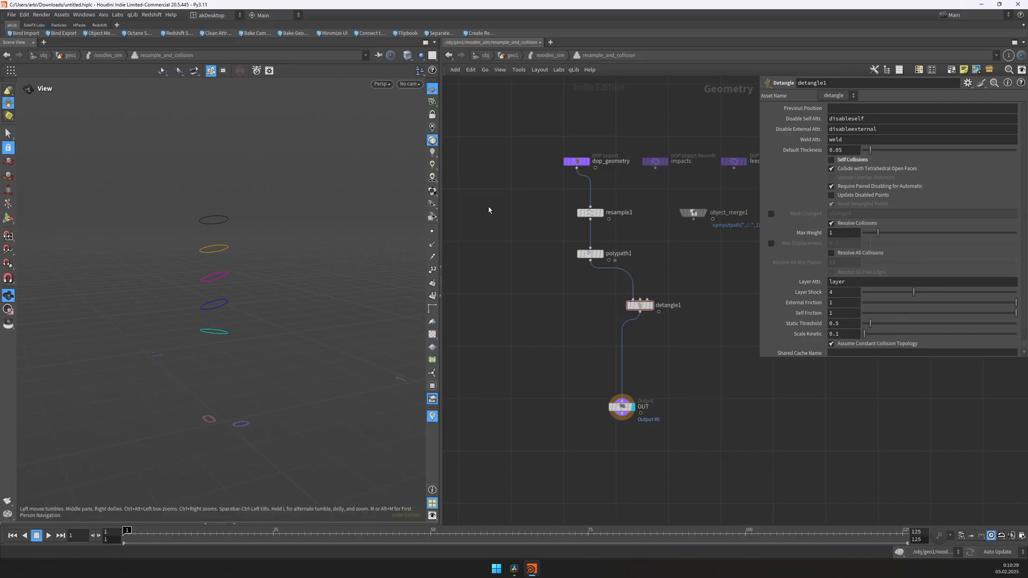
- Review gasparticleseparate1's settings in noodles_sim, and return to detangle1 inside resample_and_collision
drag(210, 227, 212, 240)
click(548, 55)
middle_drag(711, 210, 682, 236)
scroll(682, 235, down, 2)
click(684, 270)
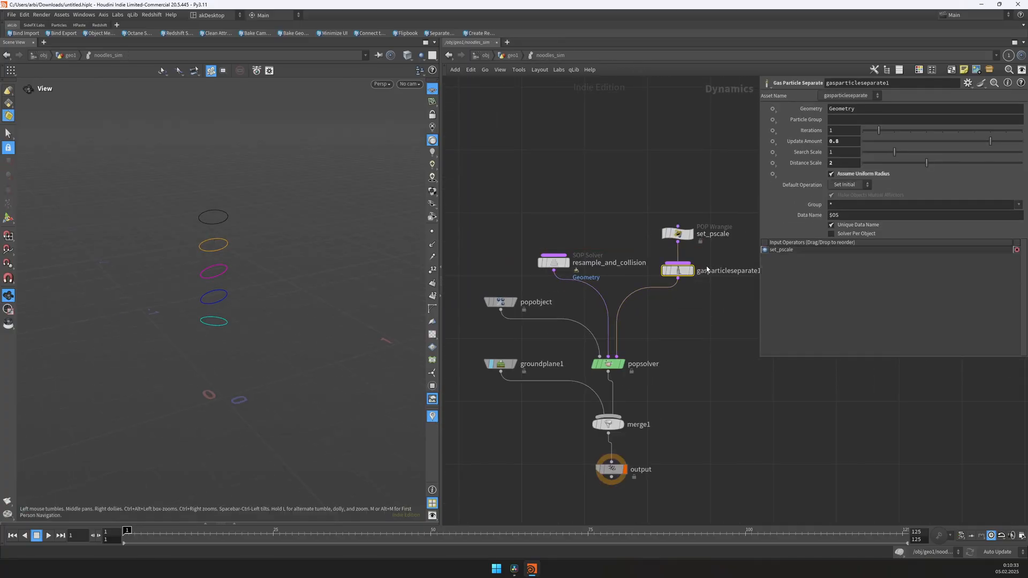
scroll(704, 269, up, 1)
scroll(698, 283, down, 1)
double_click(565, 272)
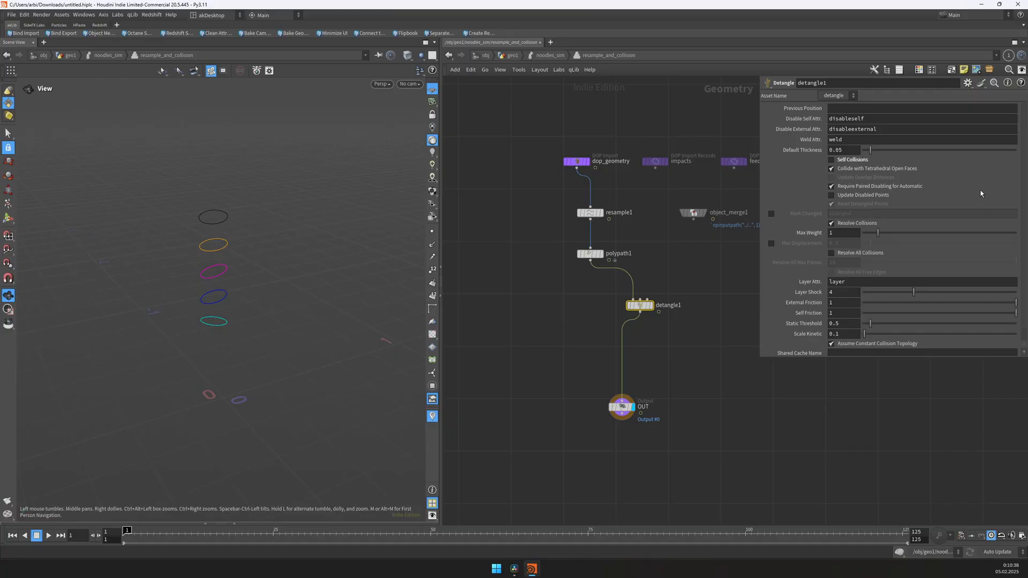
scroll(641, 305, up, 2)
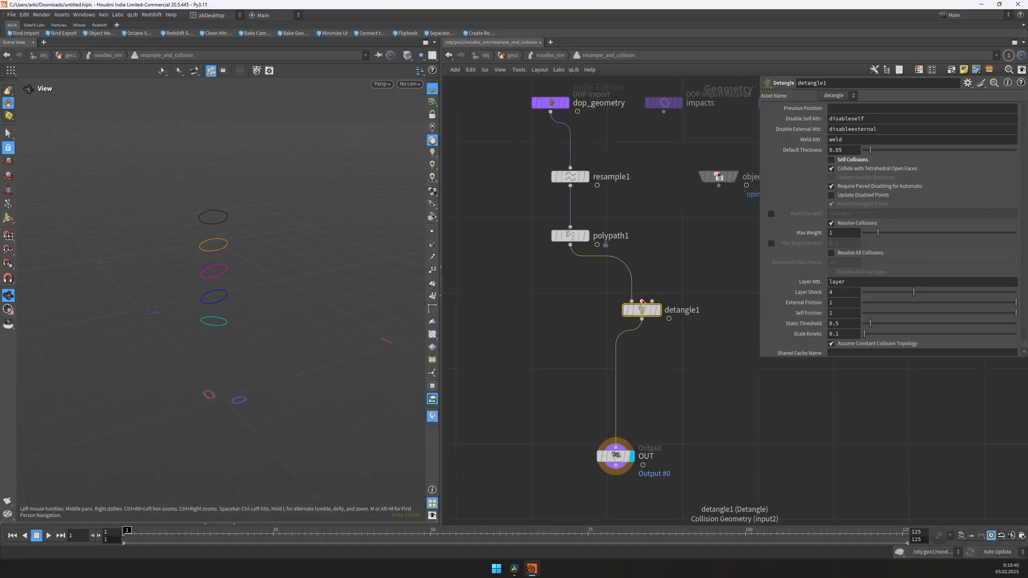
- Connect object_merge1 to detangle1's collision geometry input and reposition detangle1 between the two branches
click(642, 301)
middle_drag(698, 226, 656, 246)
click(676, 206)
drag(600, 330, 612, 313)
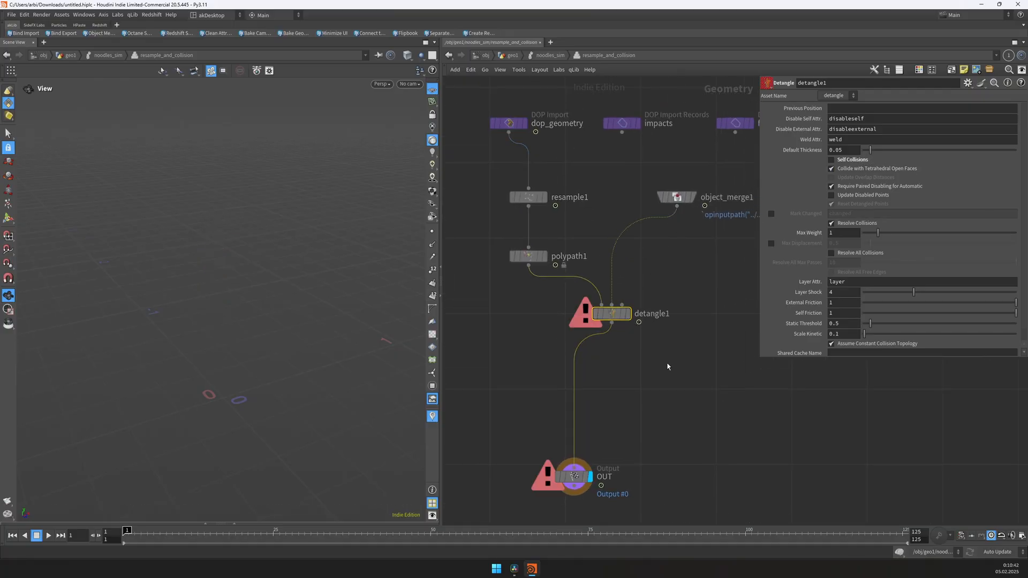
- Insert a Rest Position node between detangle1 and OUT
key(Tab)
text(rest)
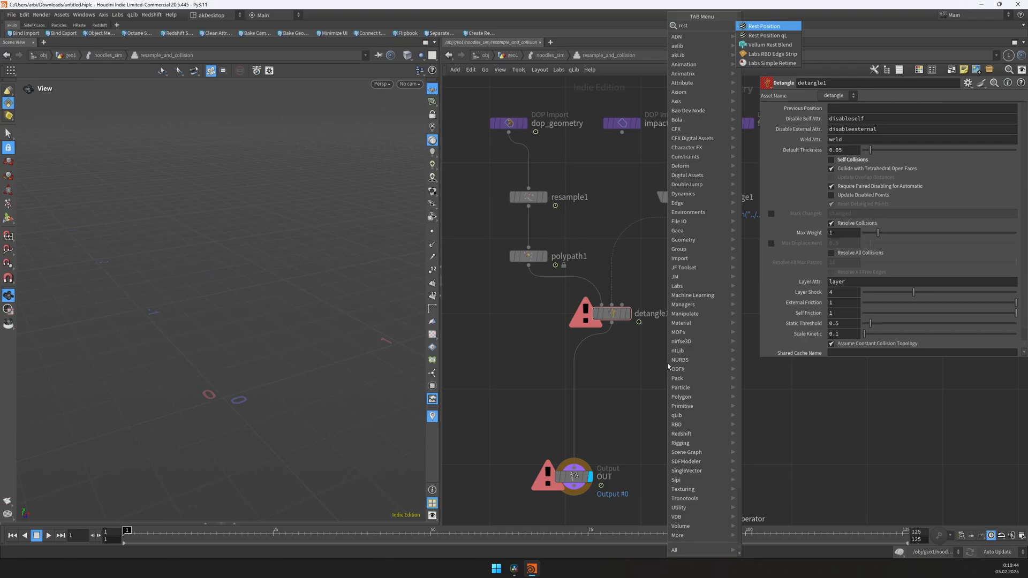
key(Return)
click(616, 366)
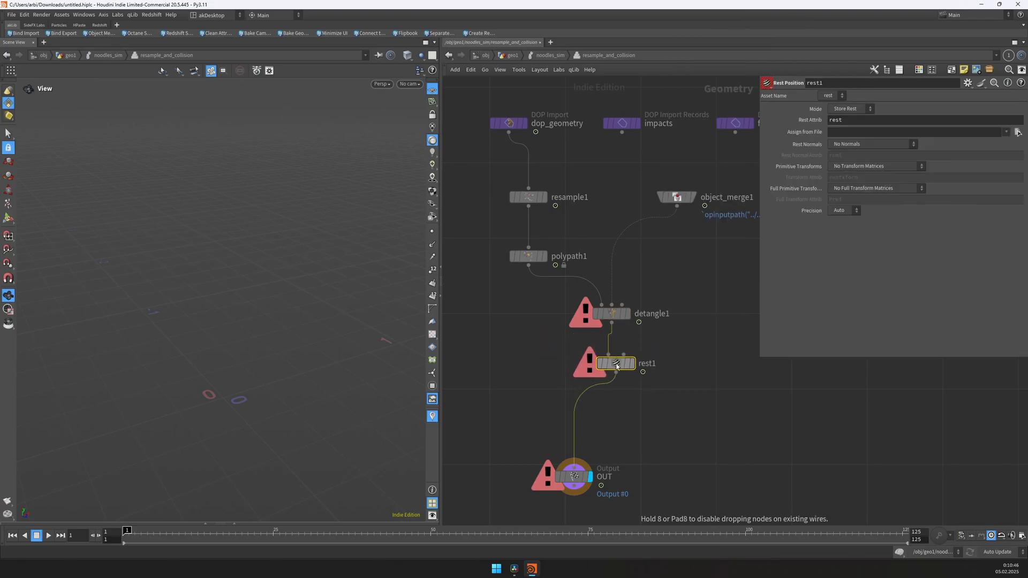
- Set detangle1's Previous Position attribute to rest, matching the attribute stored by rest1
click(612, 313)
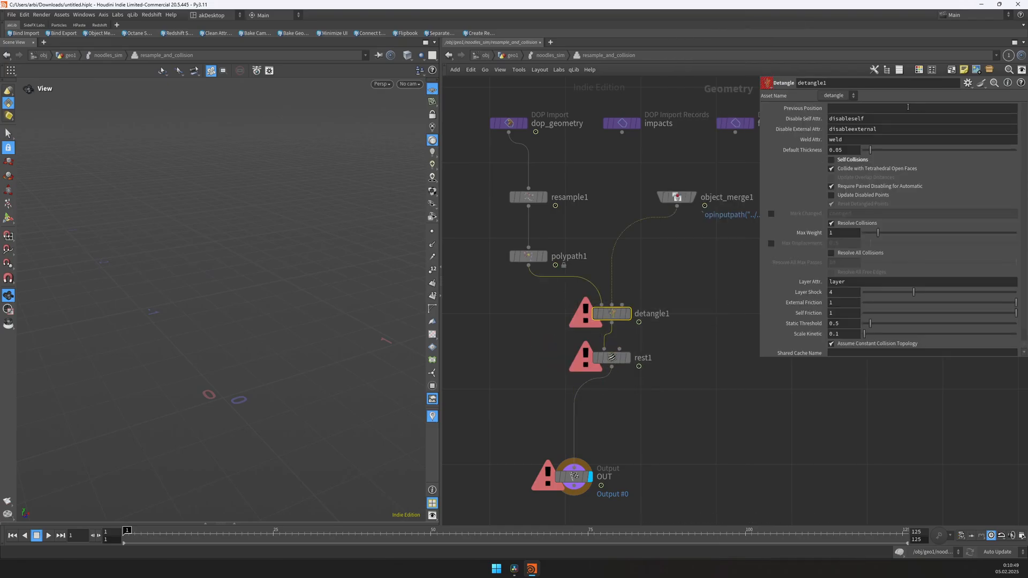
click(613, 357)
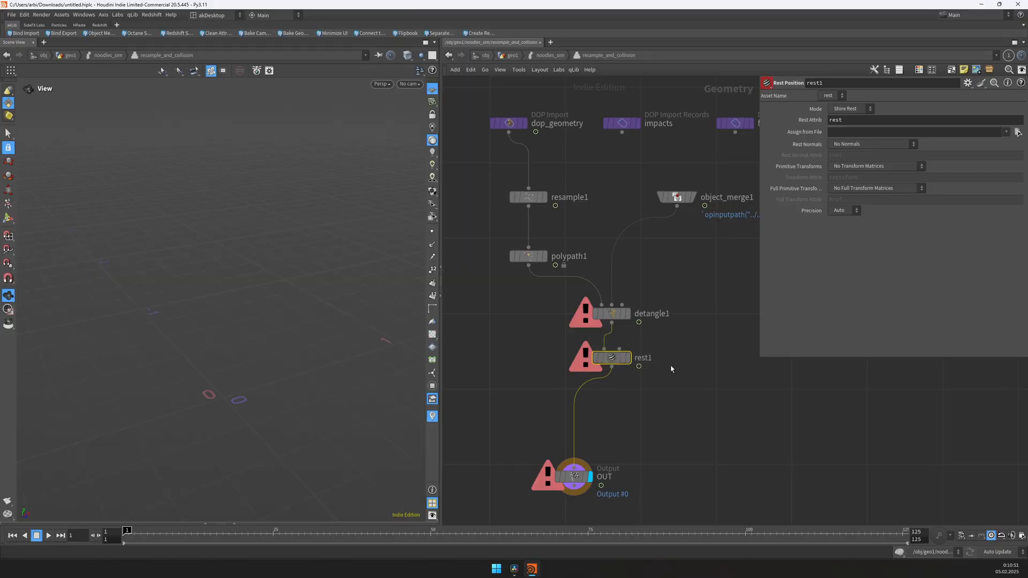
mouse_move(629, 359)
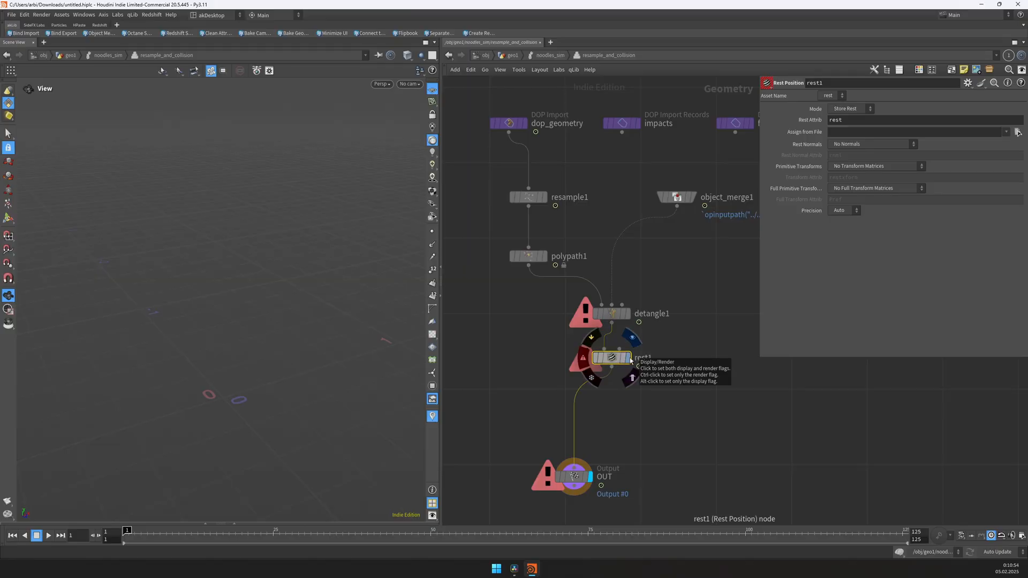
click(611, 313)
click(883, 108)
text(r)
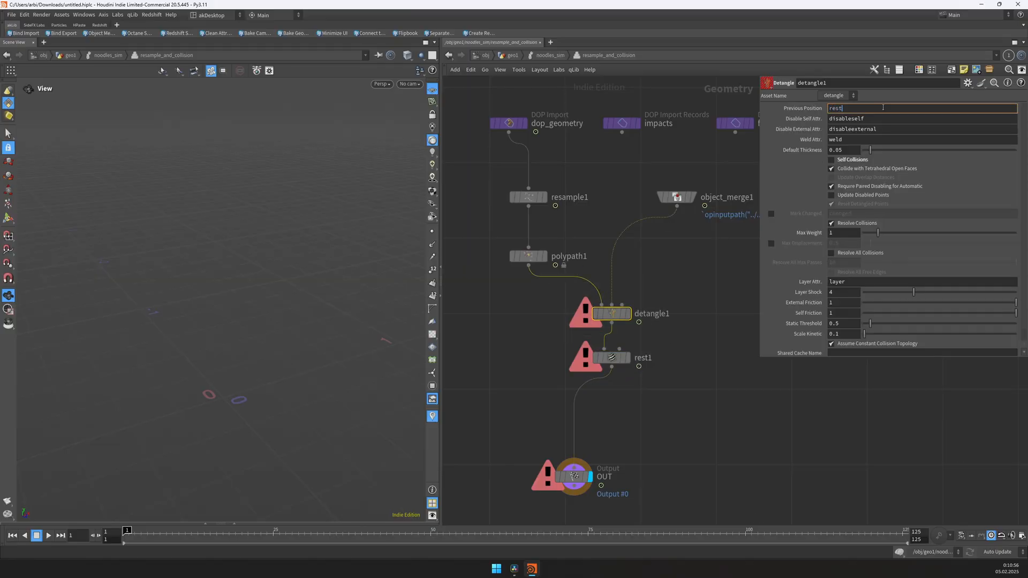
text(est)
key(Return)
- Go up to the noodles_sim network and play the simulation to frame 43
middle_drag(656, 390, 651, 365)
key(u)
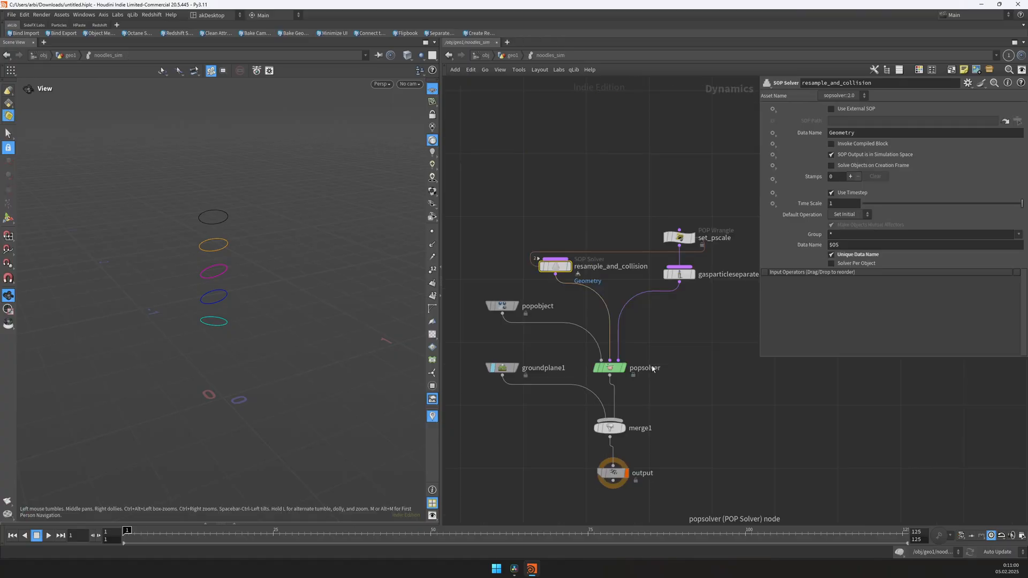
key(Up)
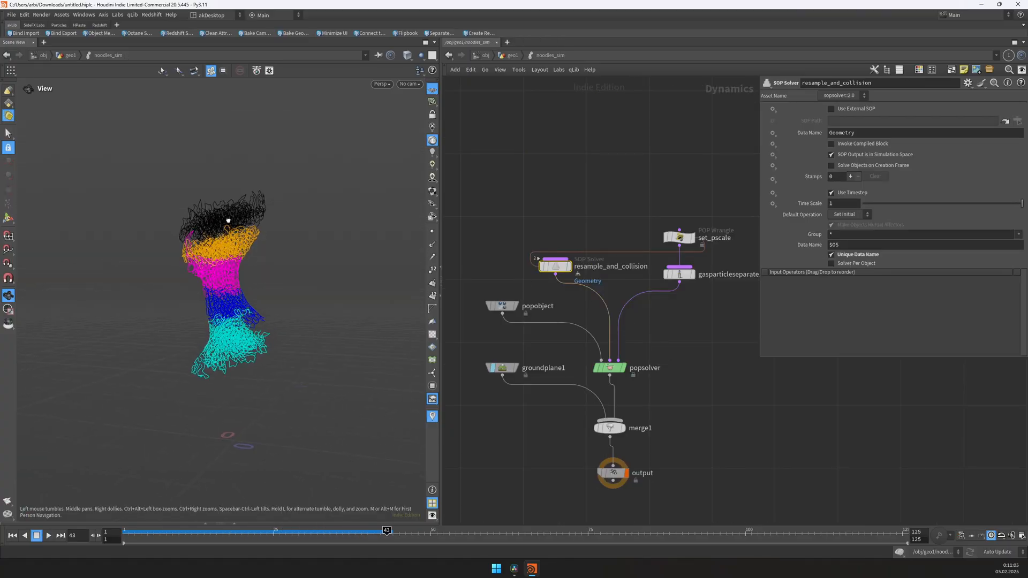
key(Down)
- Go up to geo1 and template the bust geometry null above the noodle branch
key(u)
scroll(675, 192, down, 5)
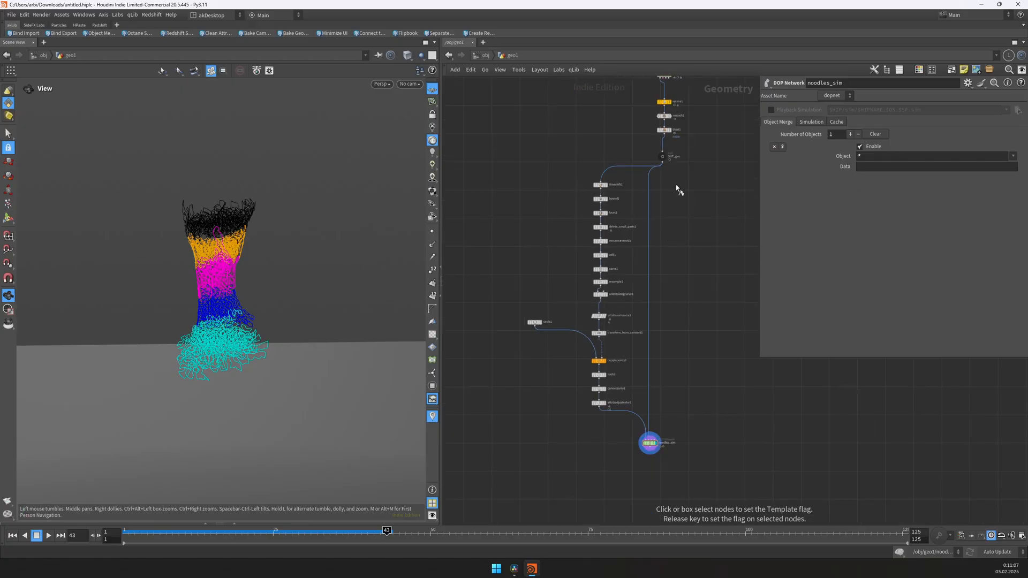
click(667, 156)
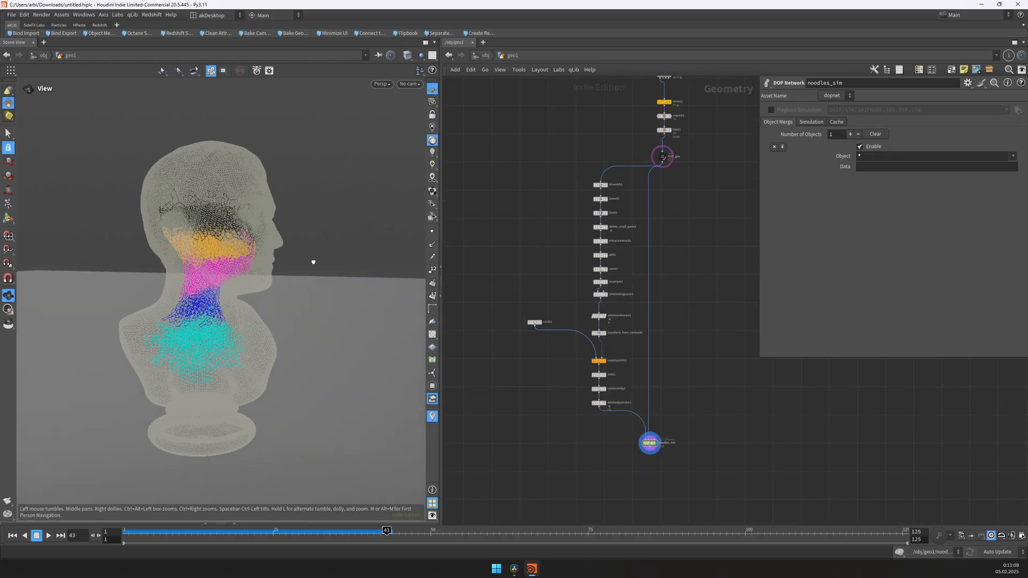
- Check the networks inside noodles_sim, return to geo1 and pin the viewport to that level
double_click(649, 442)
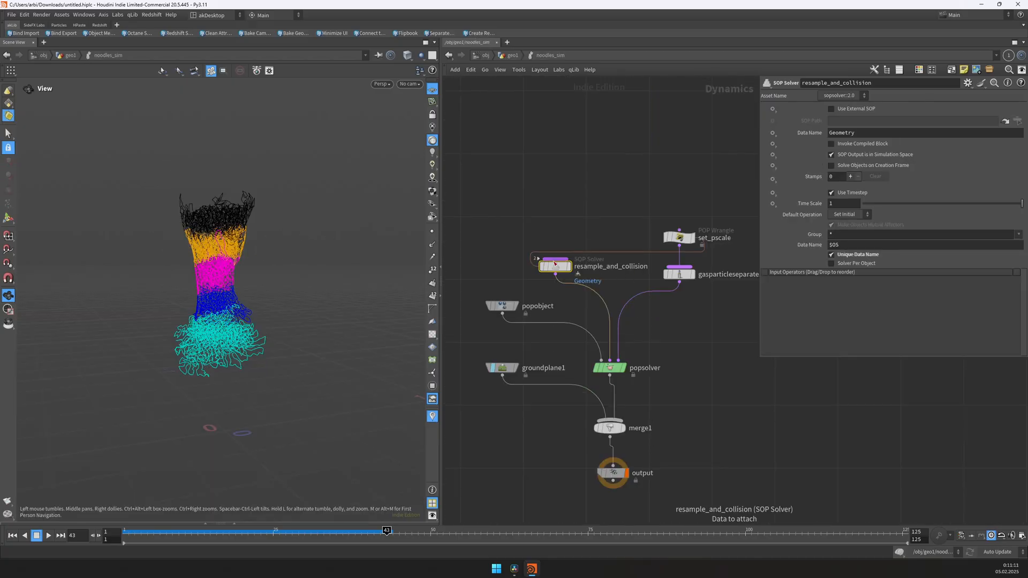
key(i)
key(u)
key(u)
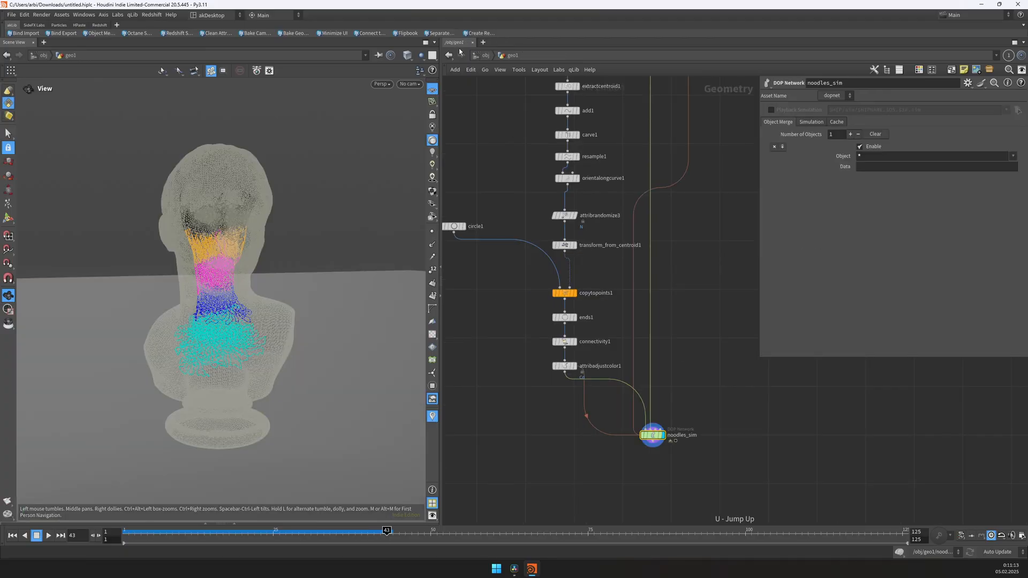
click(377, 56)
- Limit noodles_sim's merged Object to pop* and frame the bust and noodles in the viewport
key(space+g)
drag(762, 405, 637, 476)
scroll(684, 444, up, 4)
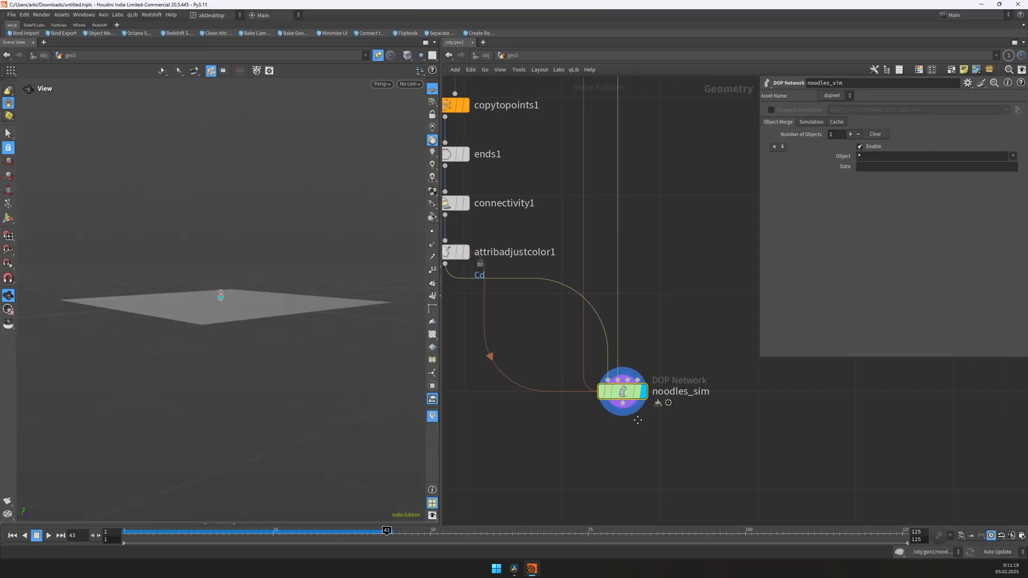
click(859, 155)
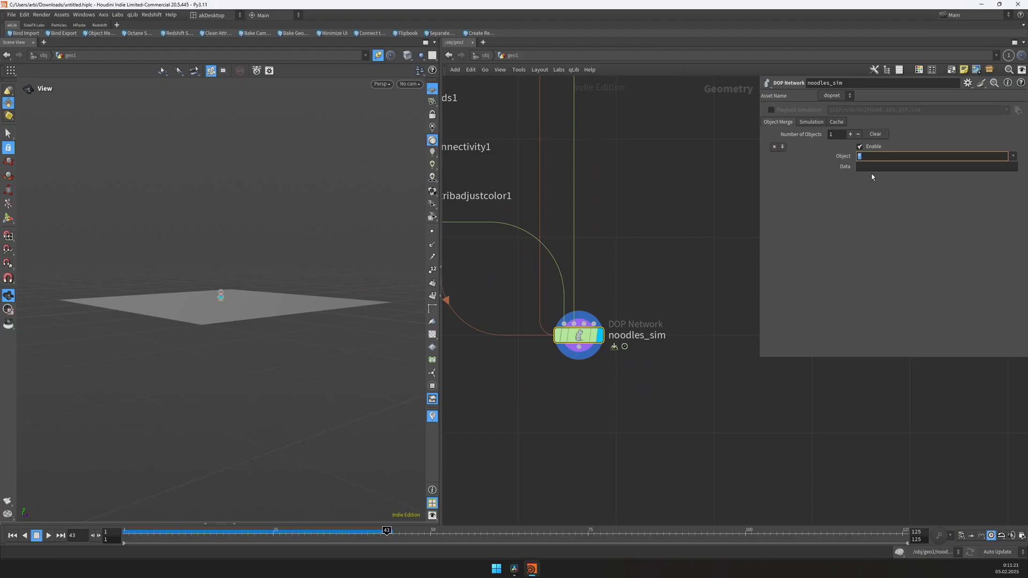
text(pop*)
key(Return)
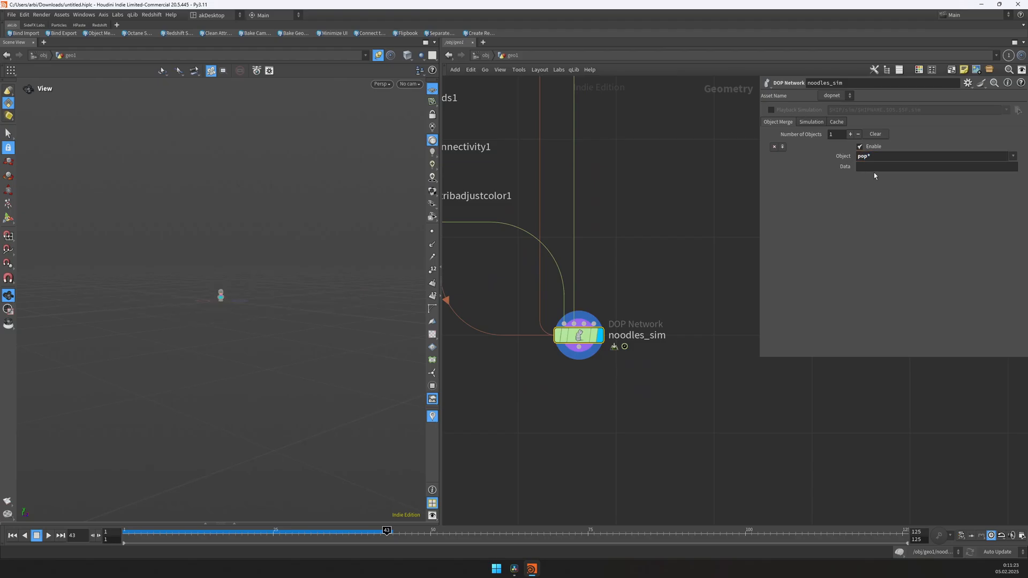
key(space+f)
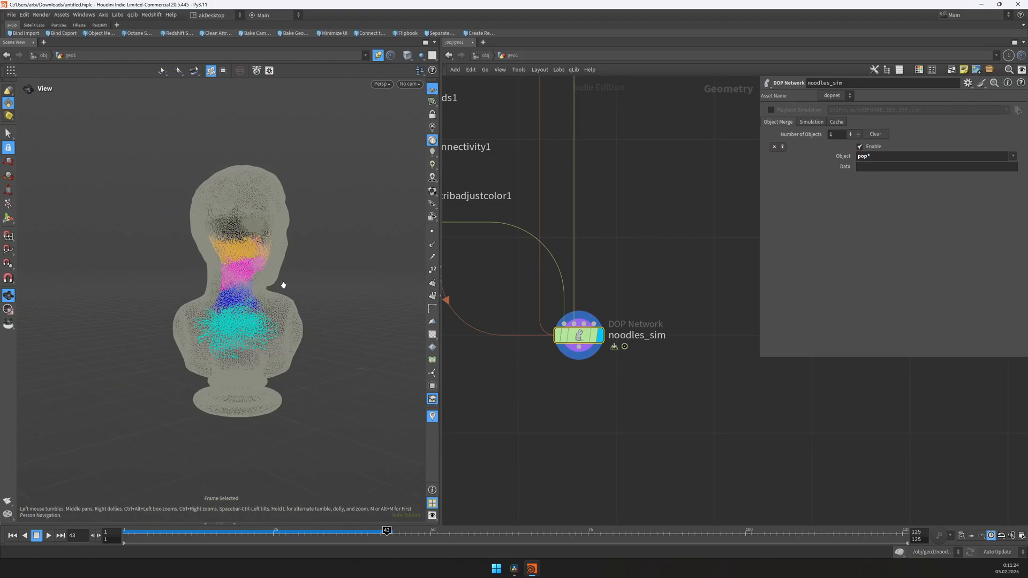
- Go back inside resample_and_collision and set detangle1's Default Thickness to 0.01
double_click(578, 336)
drag(492, 314, 491, 316)
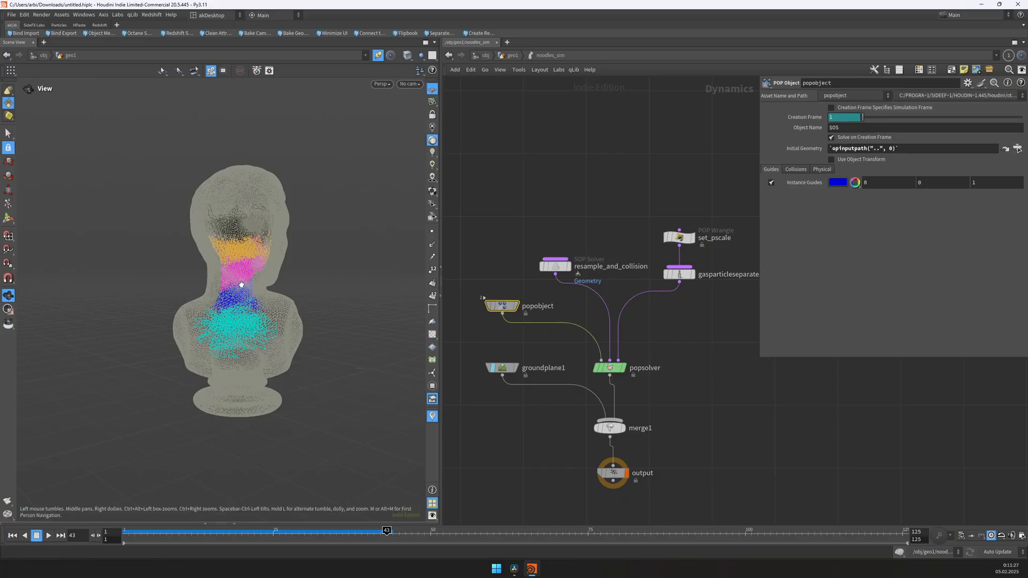
right_drag(241, 285, 268, 259)
double_click(555, 266)
drag(265, 241, 248, 183)
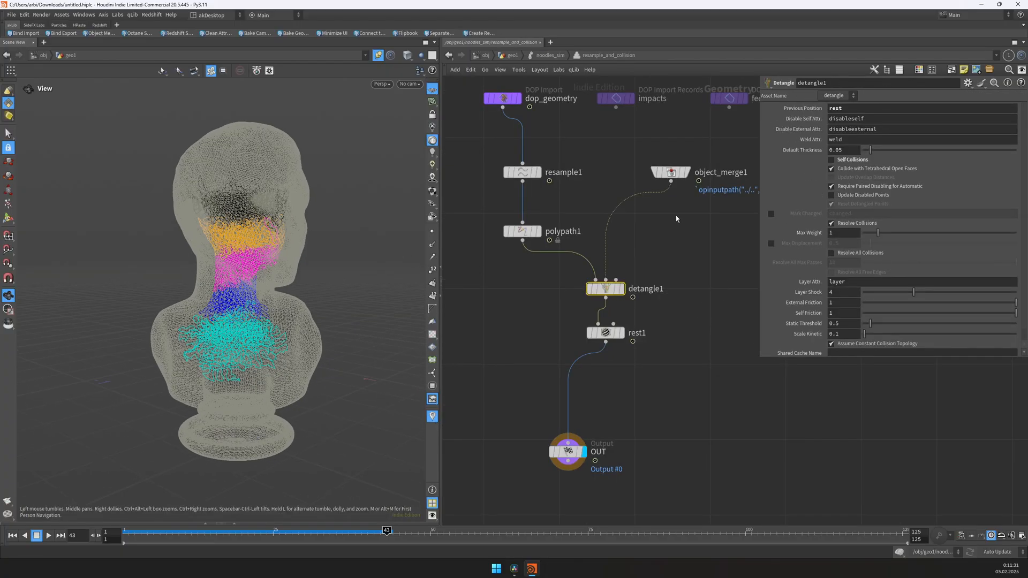
click(845, 150)
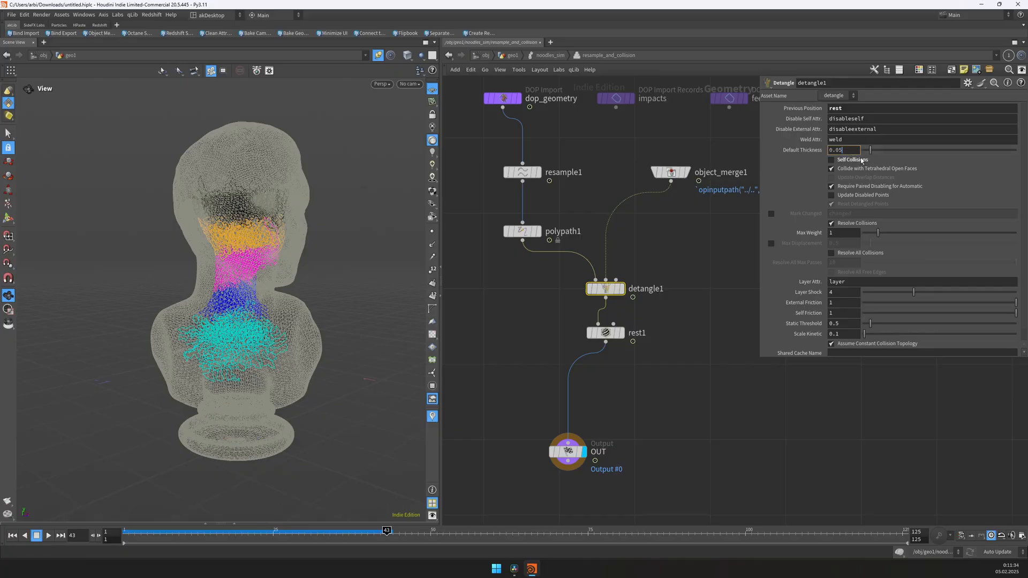
text(1)
key(Return)
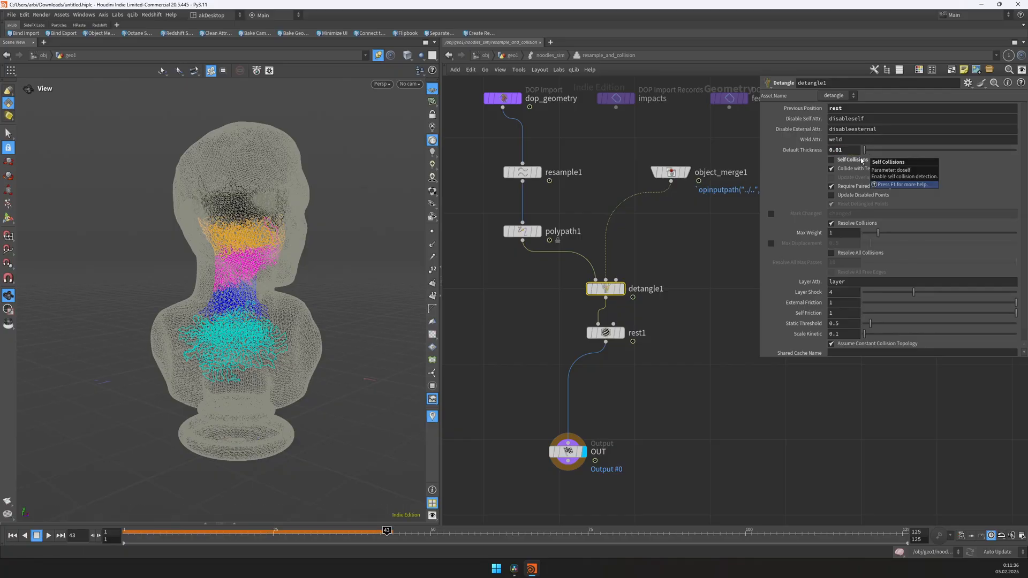
- Play the simulation while viewing the bust from the side, and rewind to frame 1
key(Up)
drag(268, 245, 294, 229)
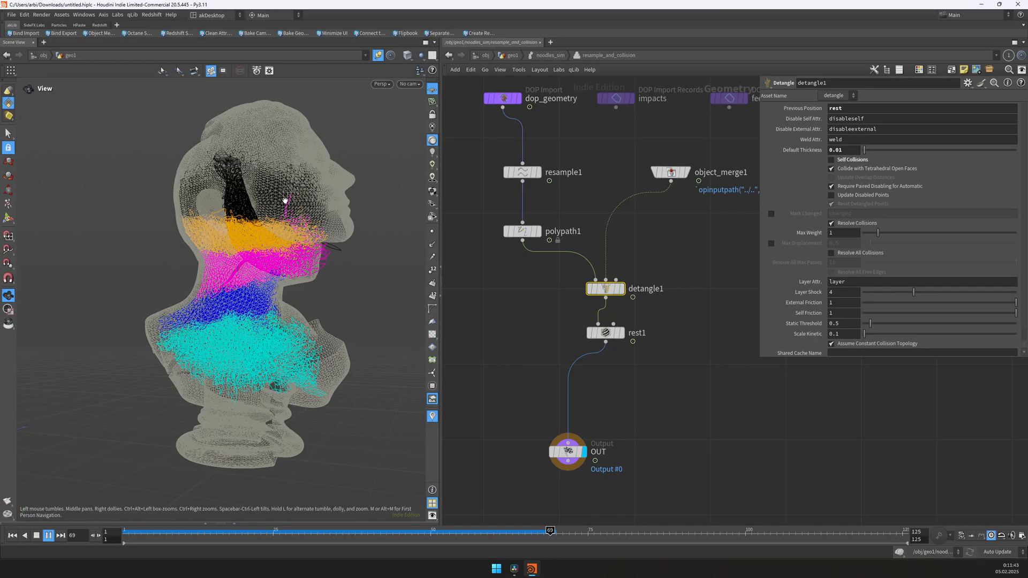
key(ctrl+Up)
- Insert an Attribute Blur node between rest1 and OUT, with Pin Border Points off and Step Size 0.15
middle_drag(620, 422, 604, 319)
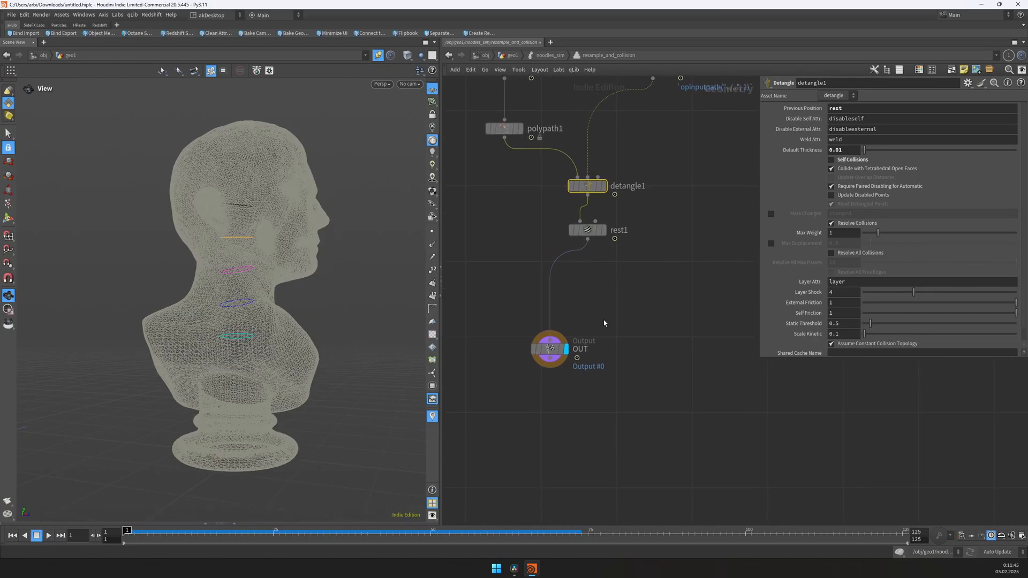
scroll(603, 319, down, 3)
drag(568, 340, 588, 426)
key(Return)
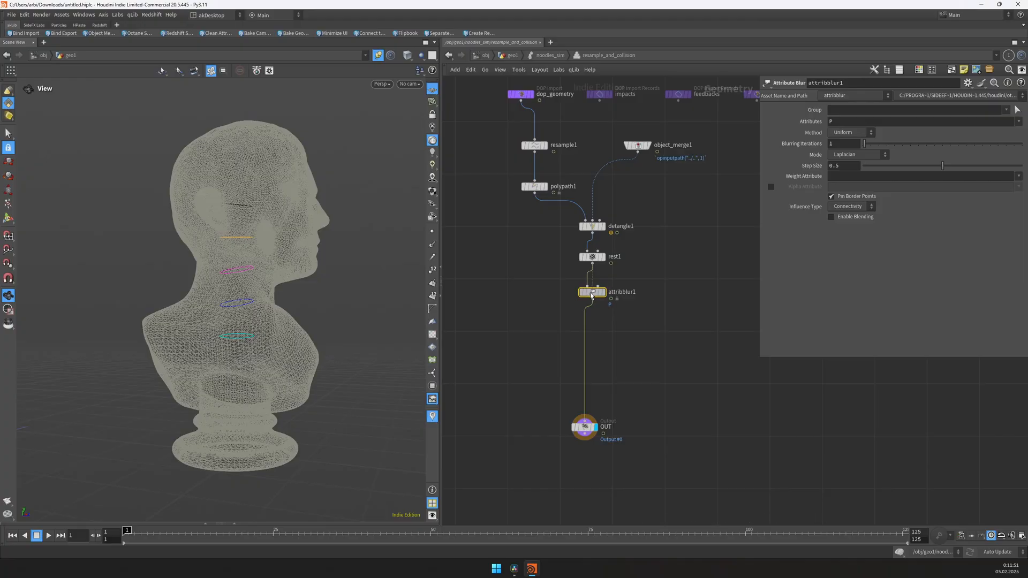
click(590, 295)
- Play the blurred noodle simulation, examine it around the bust, and return to the first frame
key(Up)
drag(250, 259, 255, 278)
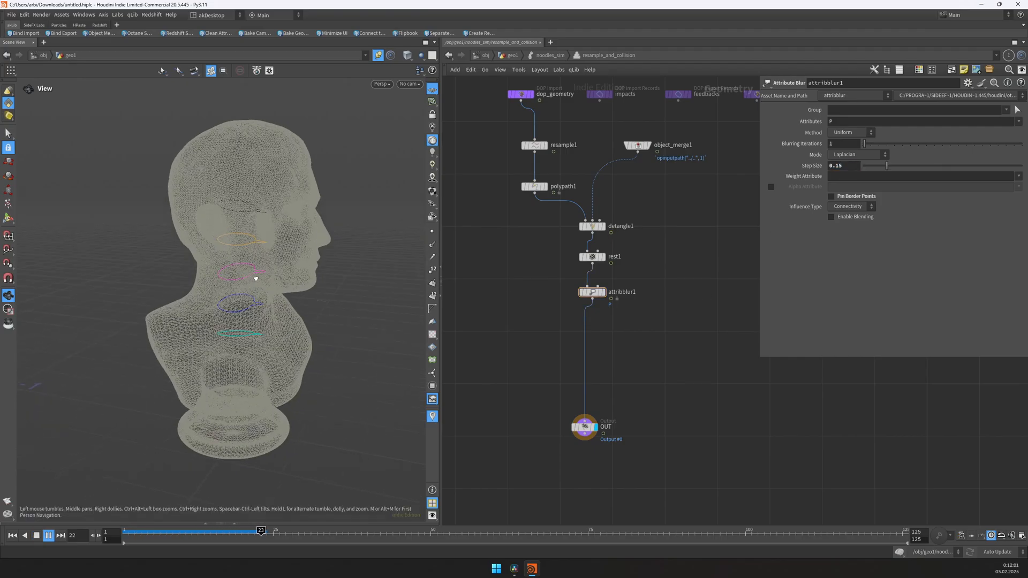
key(Up)
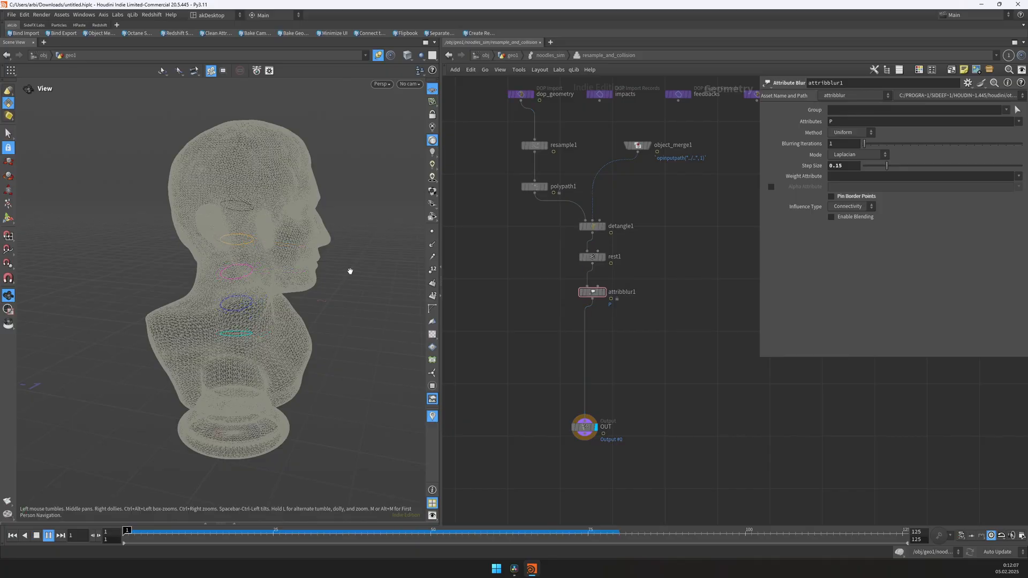
drag(325, 248, 278, 239)
key(ctrl+Up)
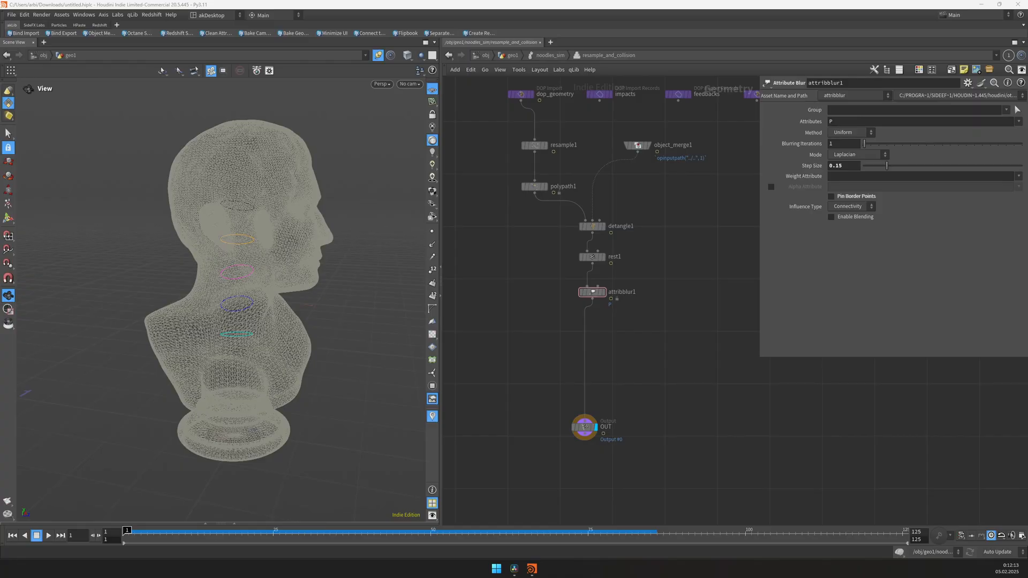
- Go up to noodles_sim and insert a POP VOP between gasparticleseparate1 and popsolver
key(u)
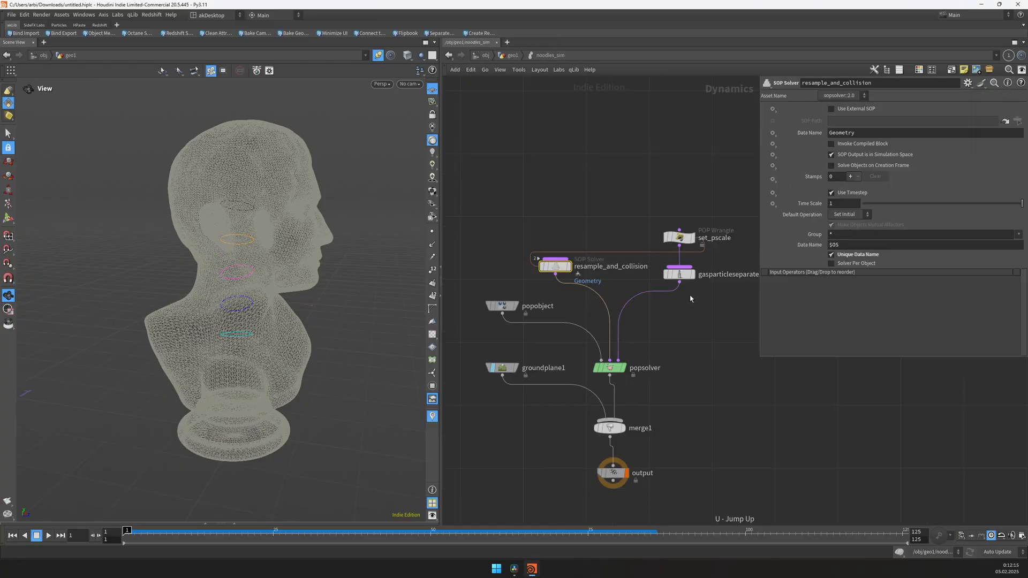
key(Tab)
text(popvop)
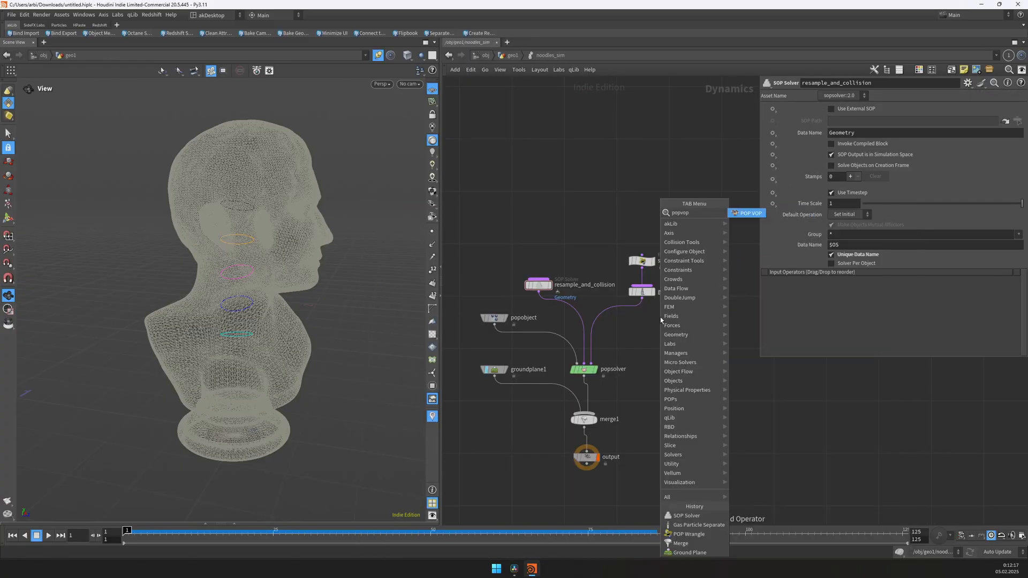
key(Return)
click(642, 328)
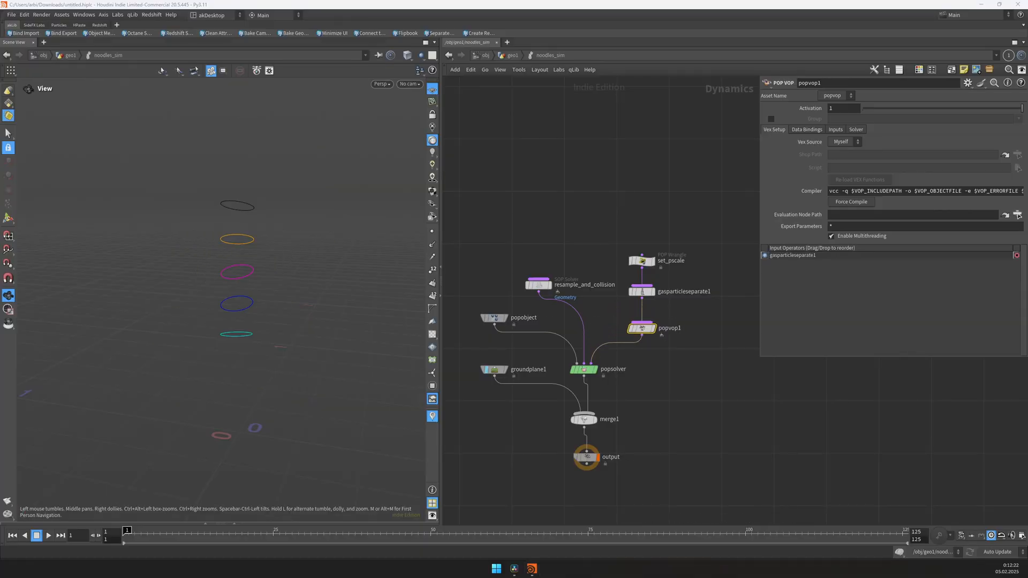
- Inside popvop1, create an Add node and feed geometryvopglobal1's v output into its first input
double_click(641, 328)
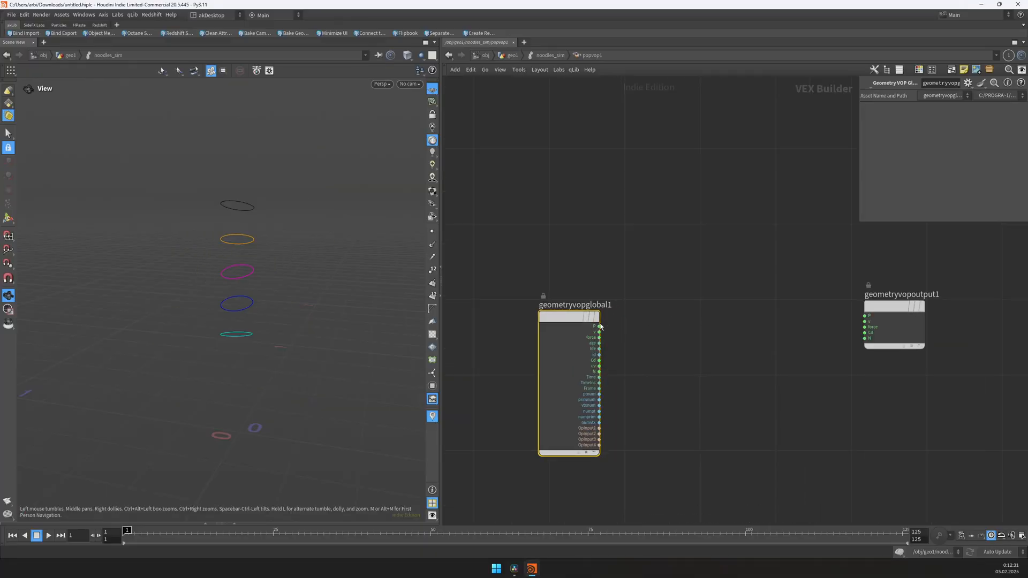
drag(599, 326, 776, 239)
mouse_move(793, 244)
text(add)
key(Return)
click(775, 253)
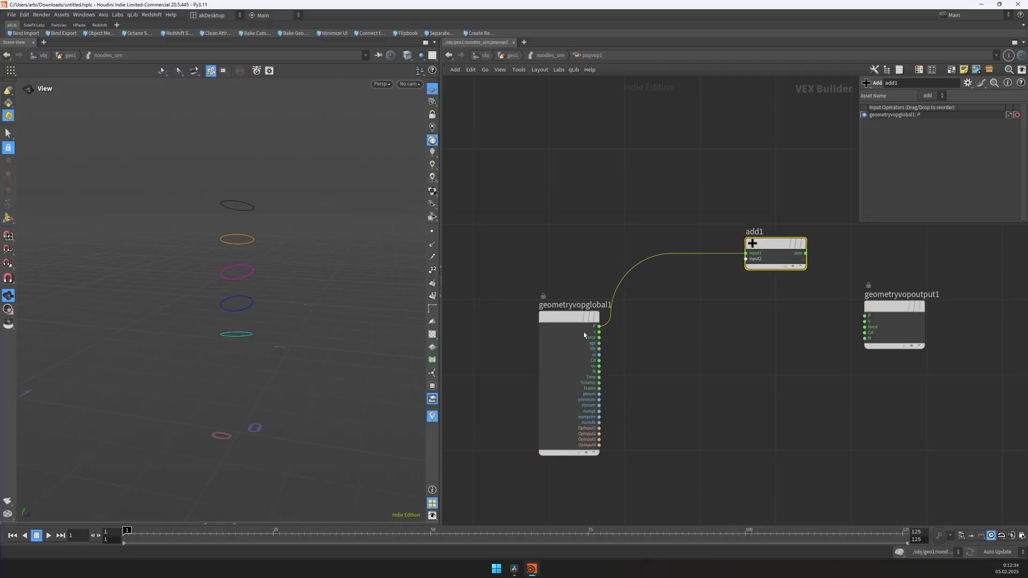
scroll(603, 331, up, 3)
click(597, 332)
click(807, 227)
scroll(794, 257, down, 2)
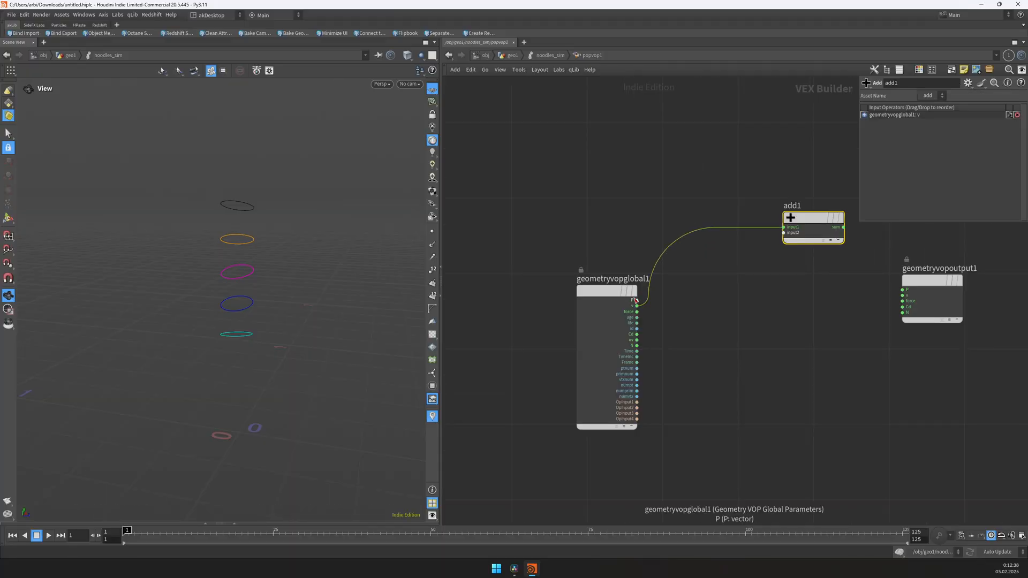
- Place a Curl Noise node below add1 in popvop1
key(Tab)
text(cu)
click(792, 123)
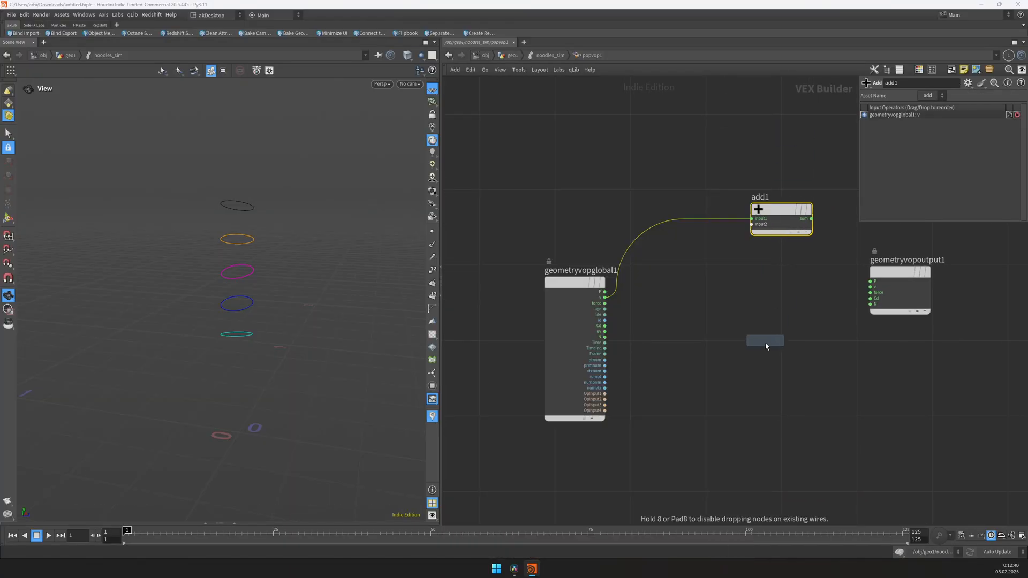
click(765, 342)
- Insert a Multiply Constant node with multiplier 2 between geometryvopglobal1's P output and curlnoise1's pos input
click(604, 291)
key(Tab)
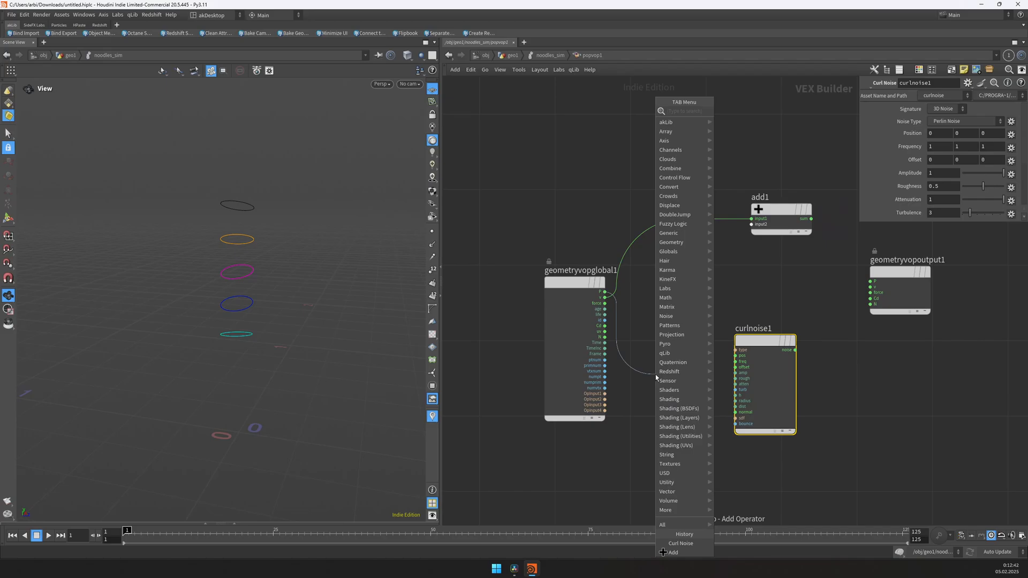
text(mc)
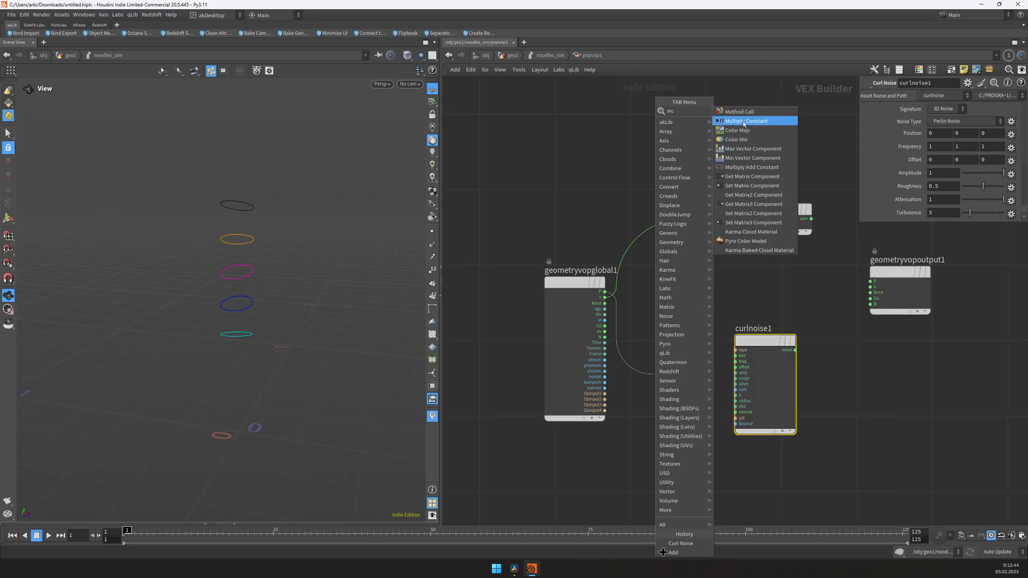
click(743, 121)
click(667, 356)
click(940, 120)
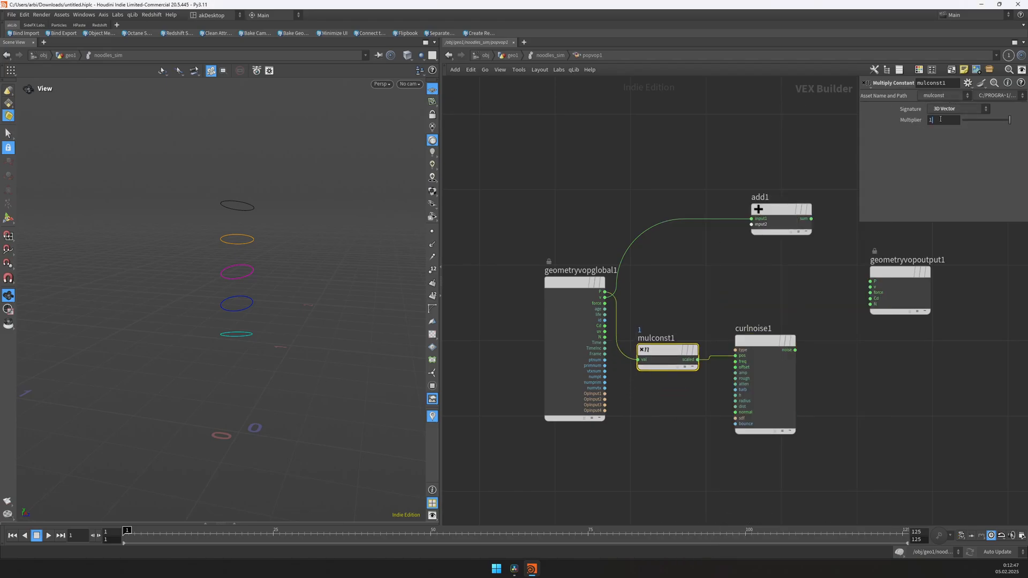
drag(667, 353, 674, 375)
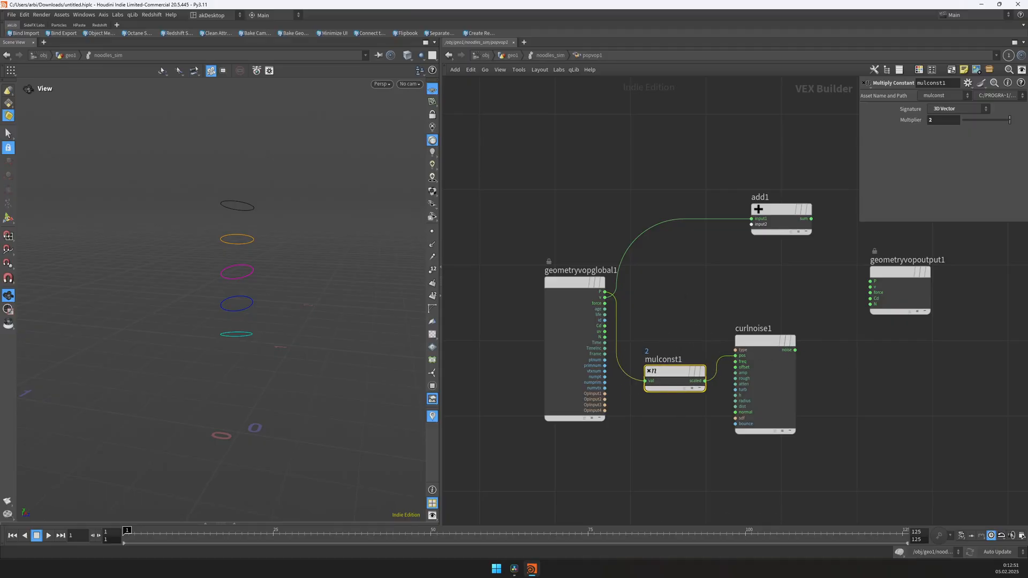
- Set curlnoise1's Offset to 125, 15, 165
click(764, 341)
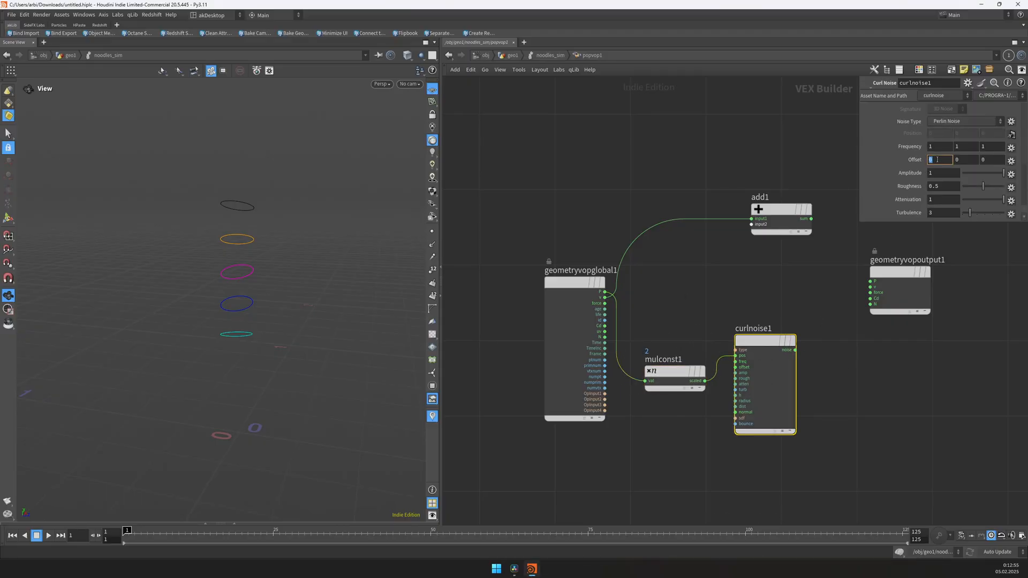
key(Tab)
text(15)
key(Tab)
- Feed curlnoise1's noise into add1's second input and connect add1's sum to the force input of geometryvopoutput1
middle_drag(841, 329, 690, 326)
drag(724, 278, 755, 288)
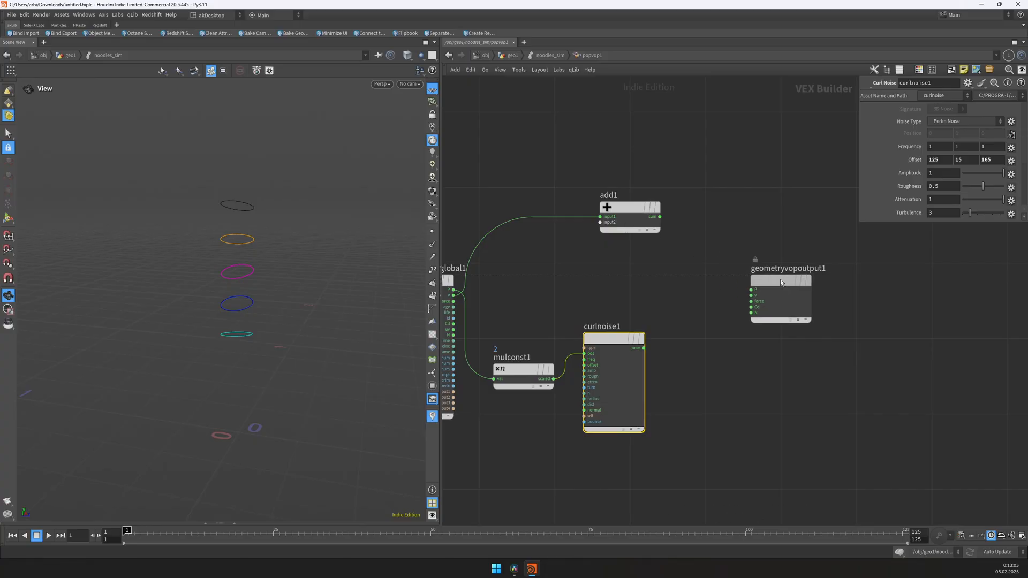
drag(756, 288, 821, 282)
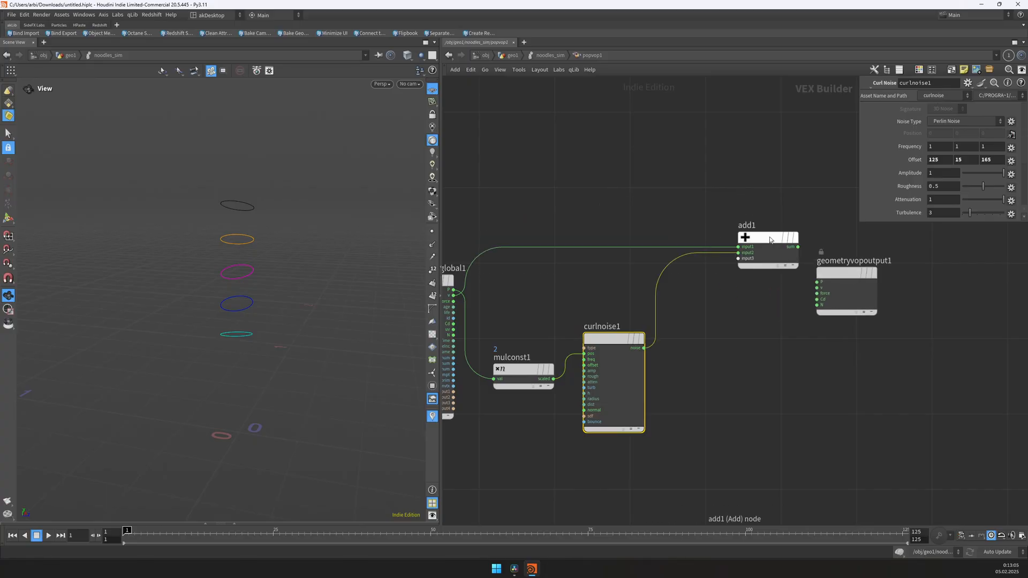
drag(771, 239, 709, 252)
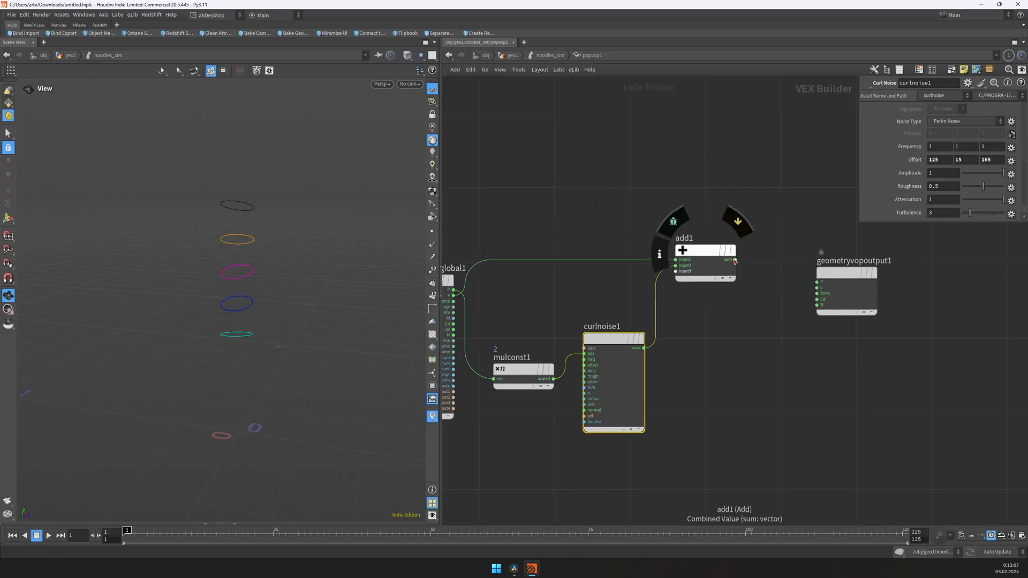
click(735, 260)
scroll(819, 295, up, 3)
click(815, 294)
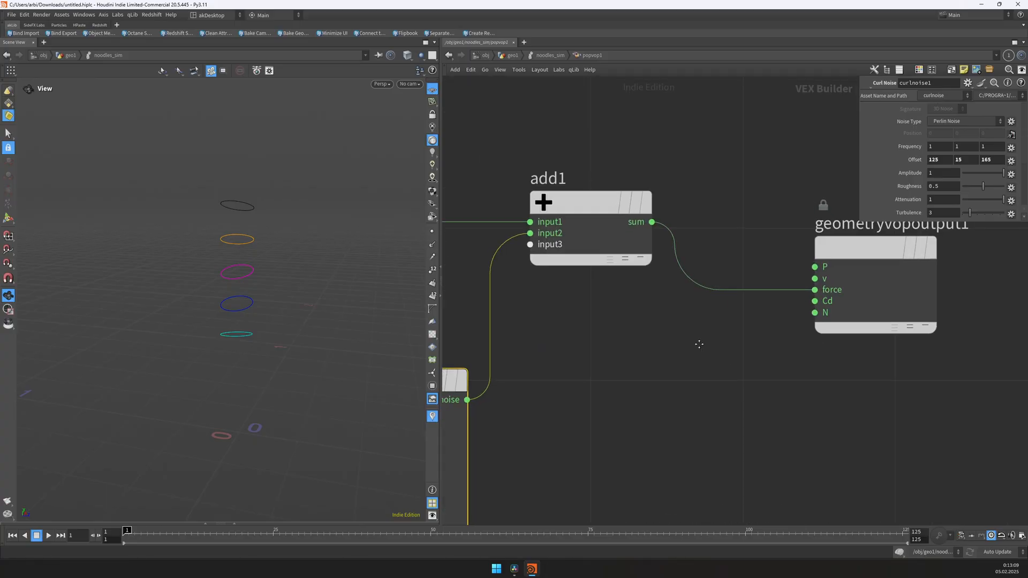
- Go up to noodles_sim, play the simulation with the curl noise force, and return to the first frame
key(u)
key(Up)
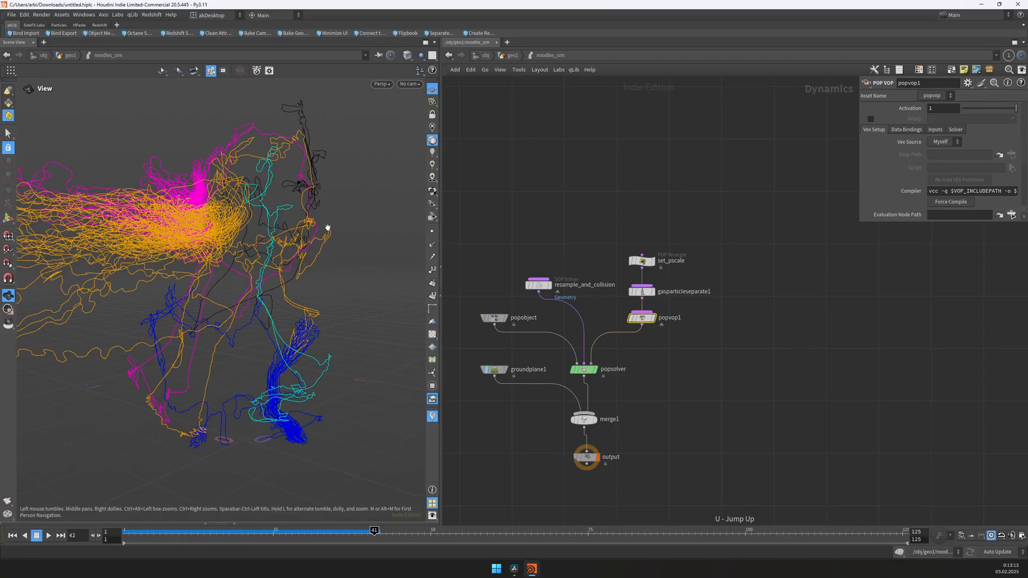
key(ctrl+Up)
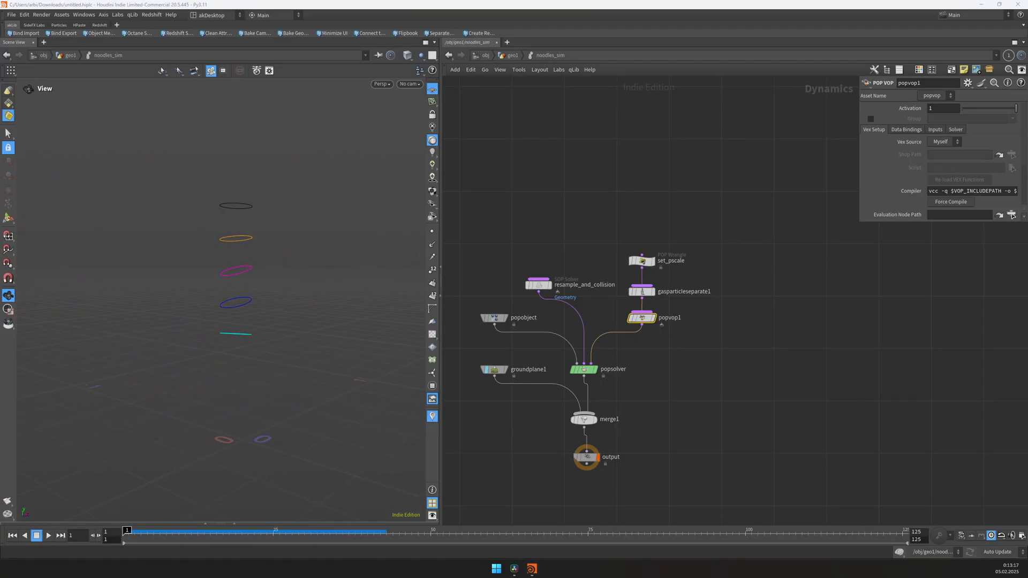
- Insert a POP Drag node between popvop1 and popsolver, set its Air Resistance to 5, and play the simulation
click(704, 368)
key(Tab)
text(drag)
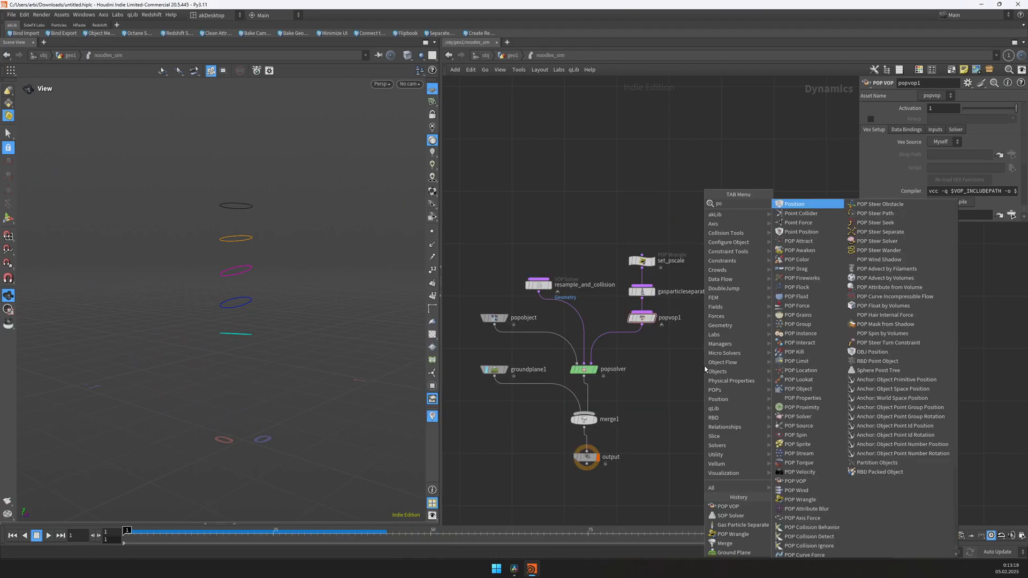
key(Return)
click(626, 346)
drag(626, 345, 642, 346)
drag(940, 152, 928, 152)
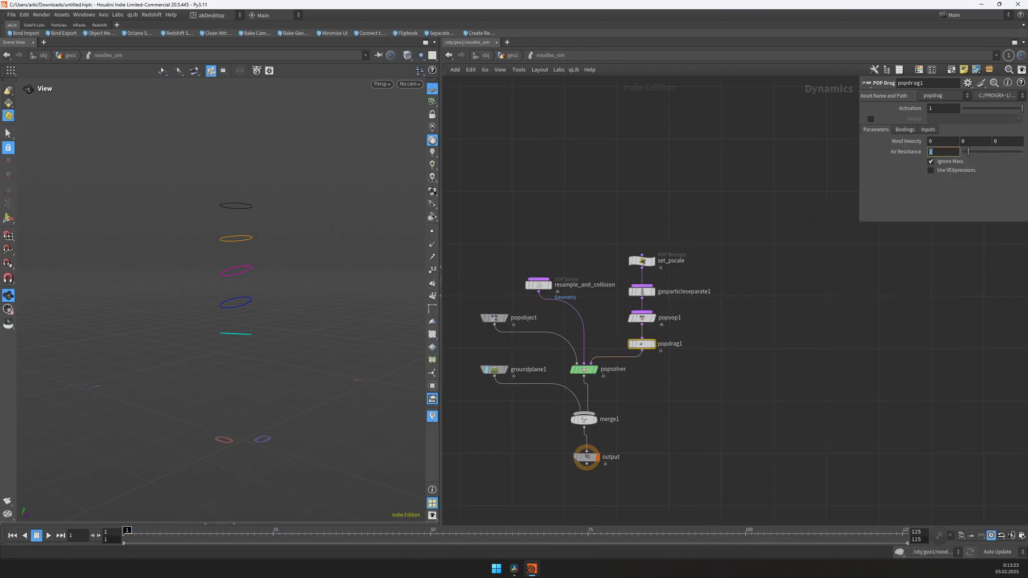
text(5)
key(Return)
key(Up)
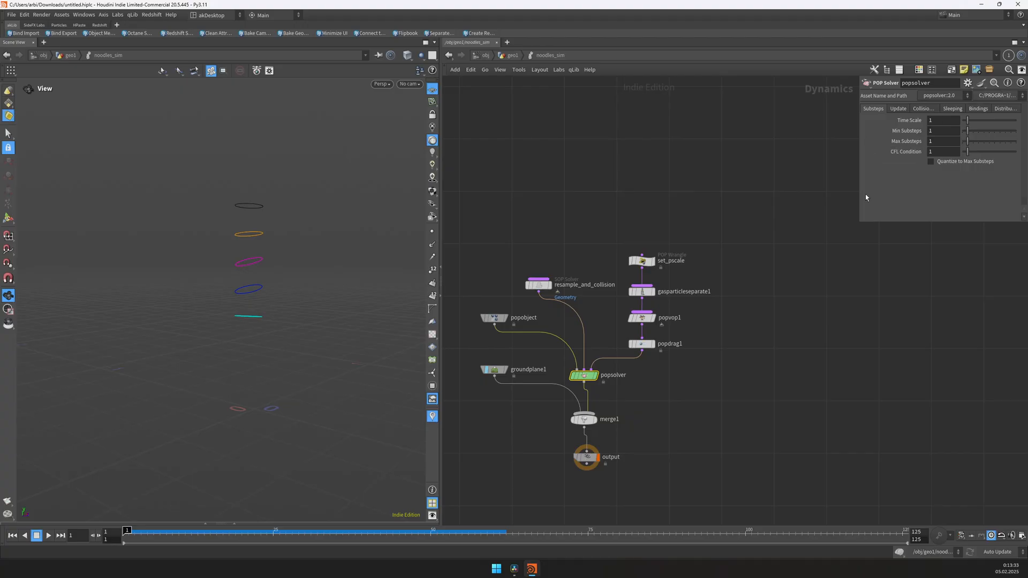
- Set popsolver's Min Substeps and Max Substeps to 4, play the simulation, and return to the first frame
drag(859, 225, 764, 262)
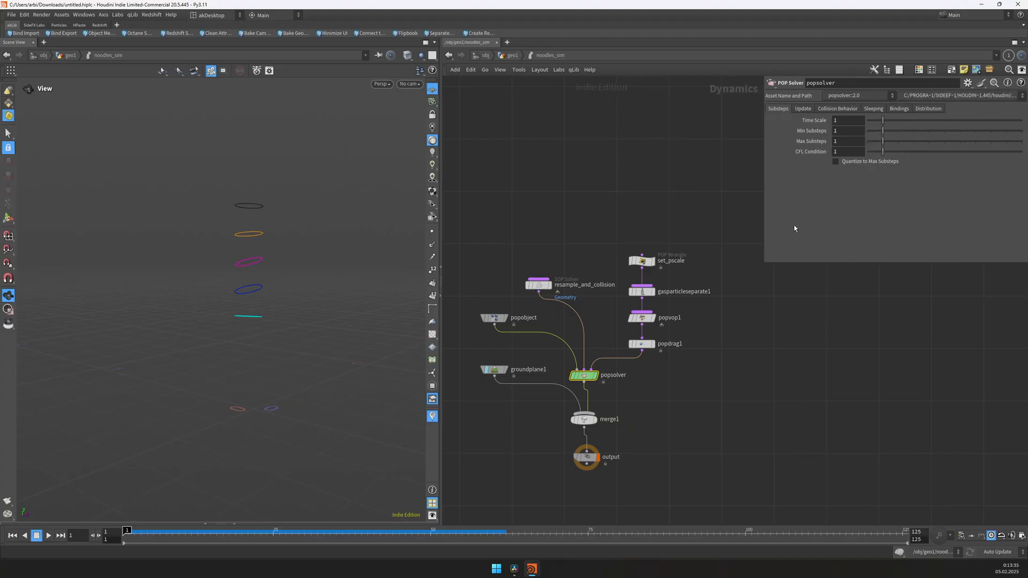
double_click(843, 134)
text(4)
double_click(844, 142)
text(4)
key(Return)
key(Up)
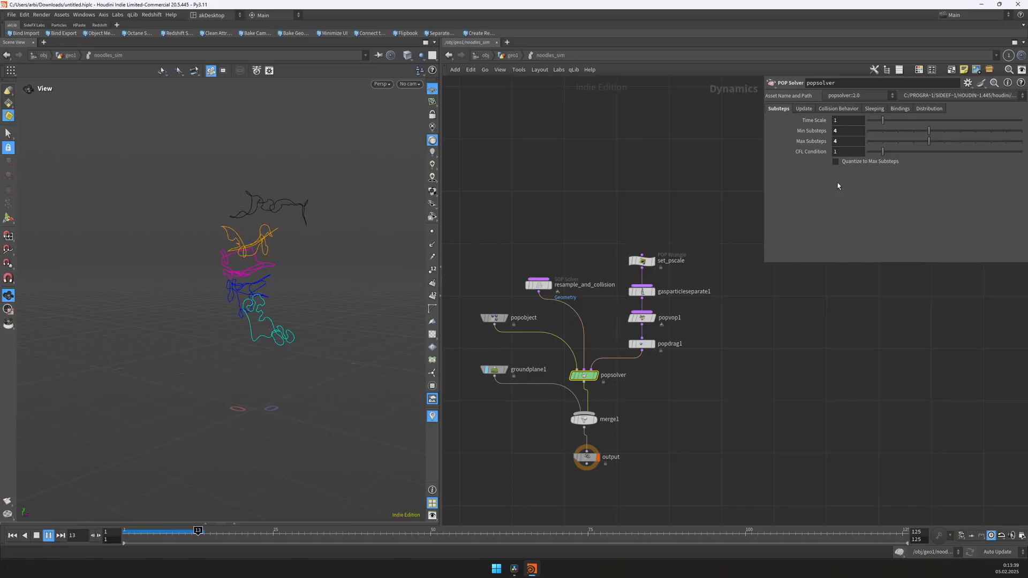
key(ctrl+Up)
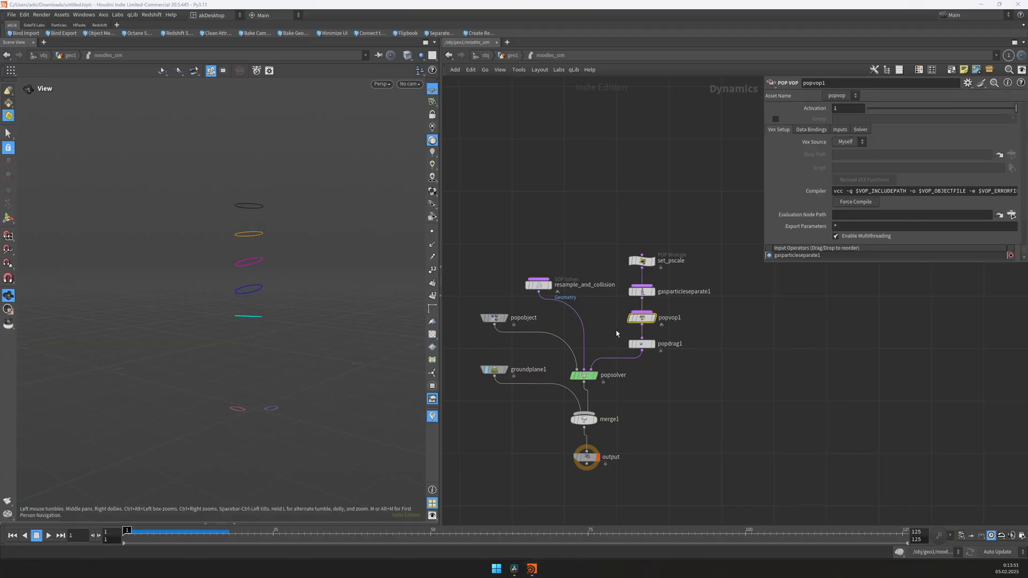
- Inside popvop1, lower curlnoise1's Amplitude to 0.1
double_click(642, 317)
drag(668, 319, 666, 324)
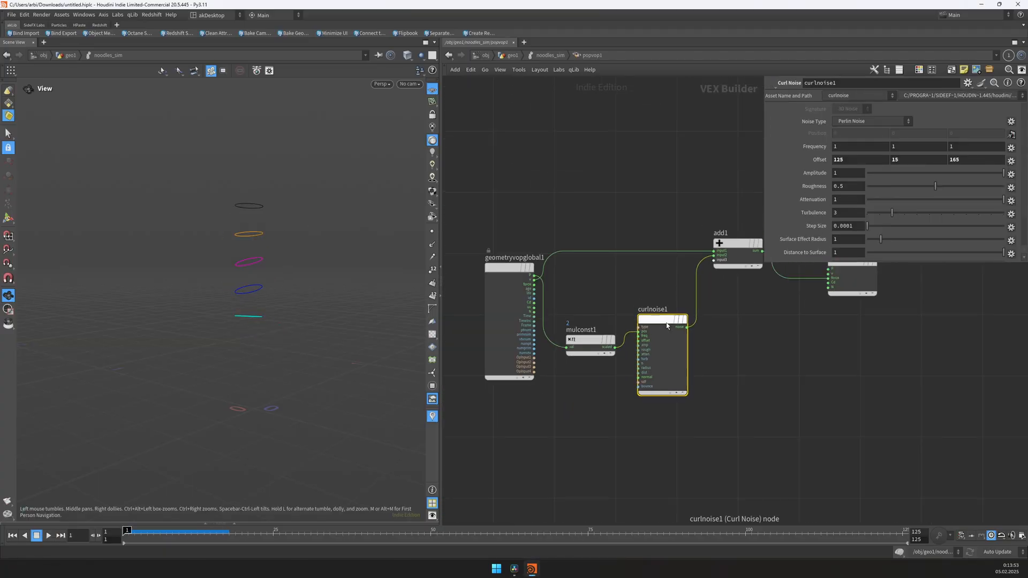
key(Up)
key(ctrl+Up)
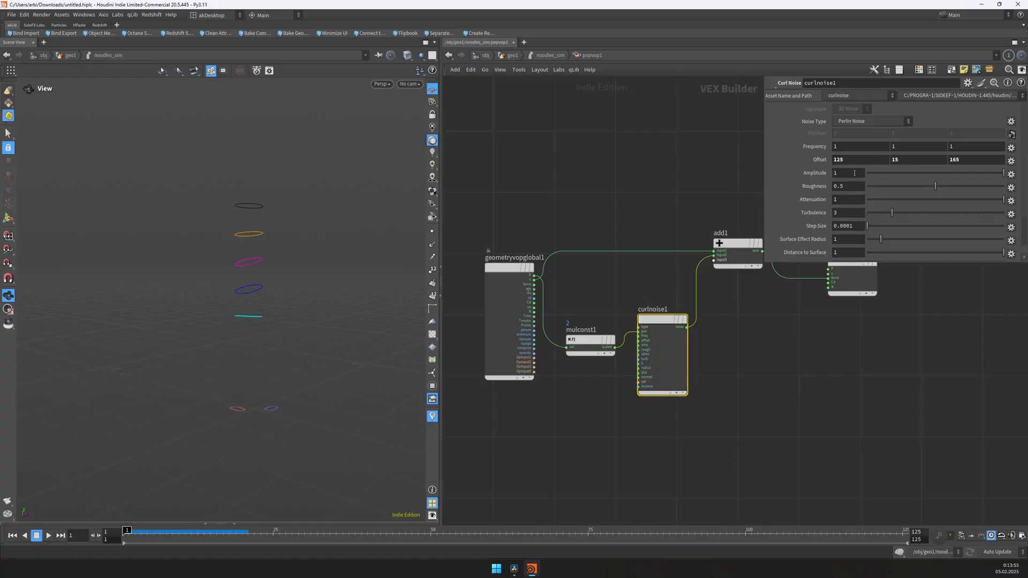
text(.1)
key(Return)
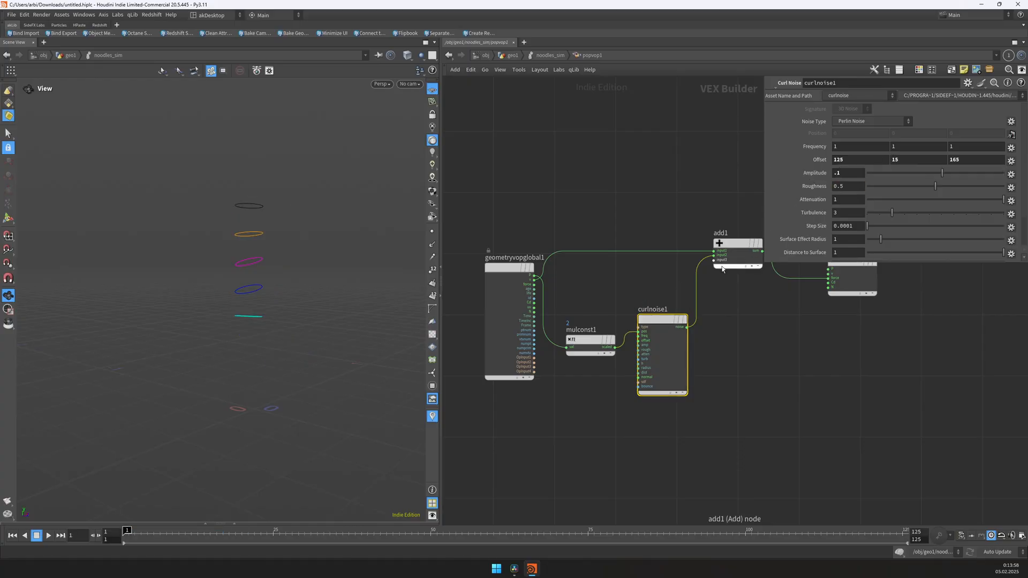
- Go up to geo1 while playing the simulation and examine the noodles filling the bust from several sides
scroll(683, 327, up, 2)
key(u)
key(Up)
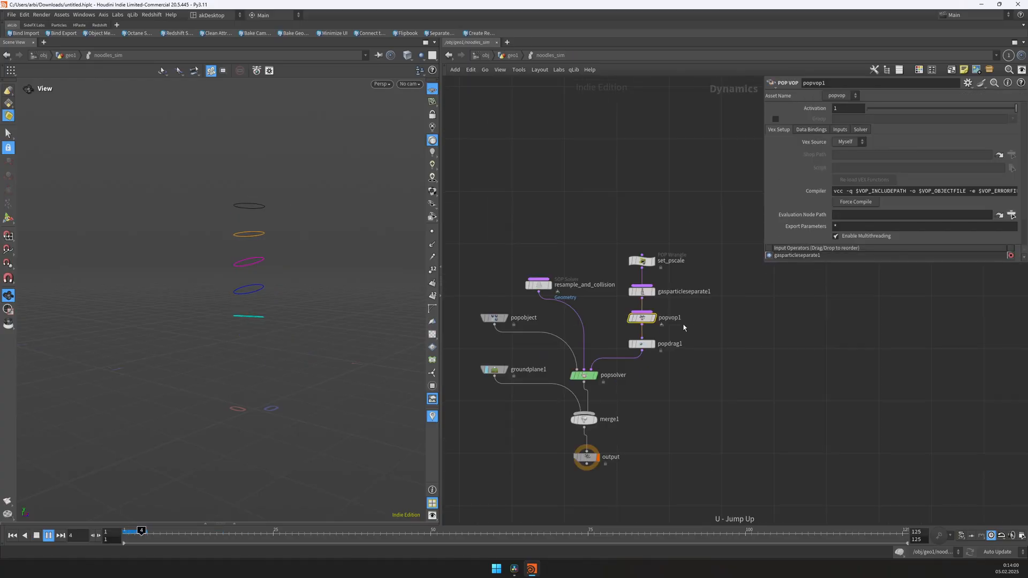
key(u)
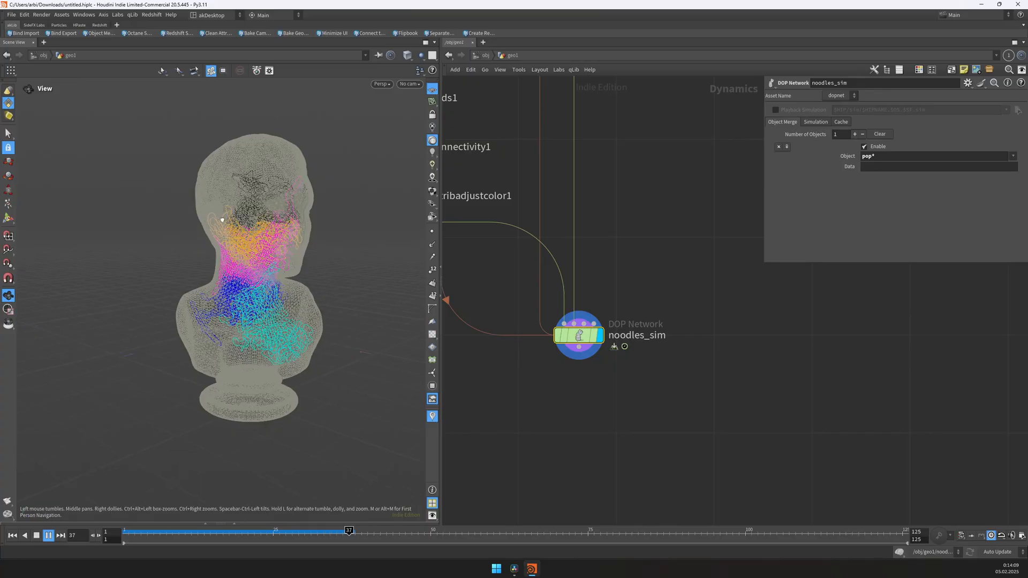
drag(223, 219, 223, 219)
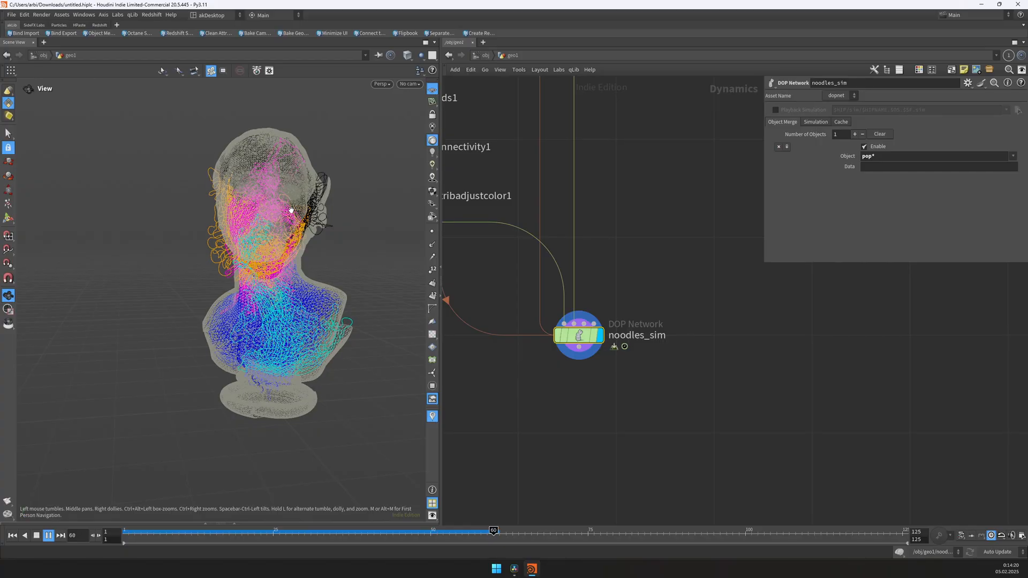
key(Up)
drag(316, 223, 248, 211)
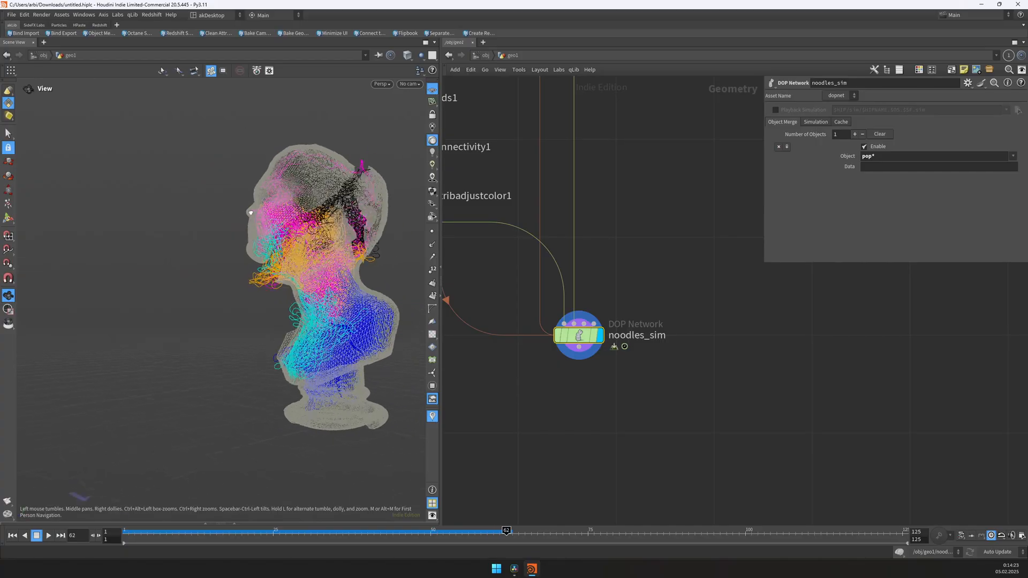
right_drag(248, 211, 360, 201)
drag(303, 220, 389, 218)
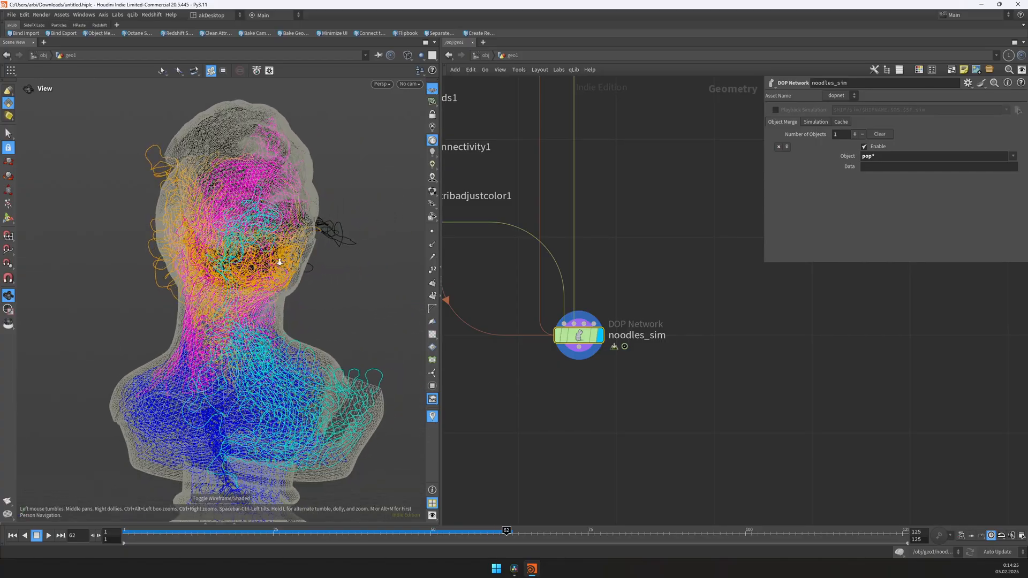
key(w)
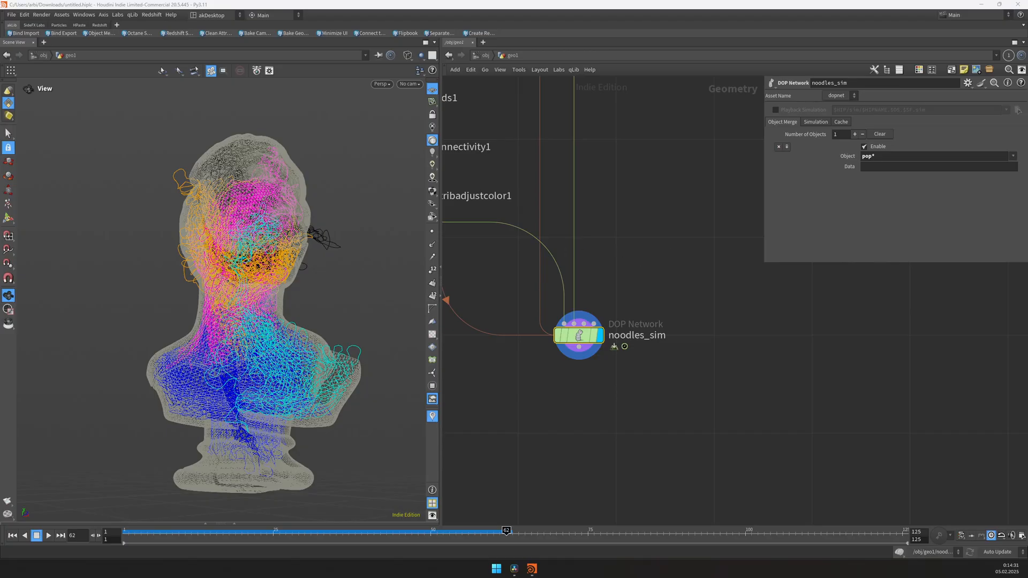
drag(278, 262, 326, 266)
scroll(612, 408, down, 3)
- Append a Clean node below noodles_sim and display its result
click(617, 273)
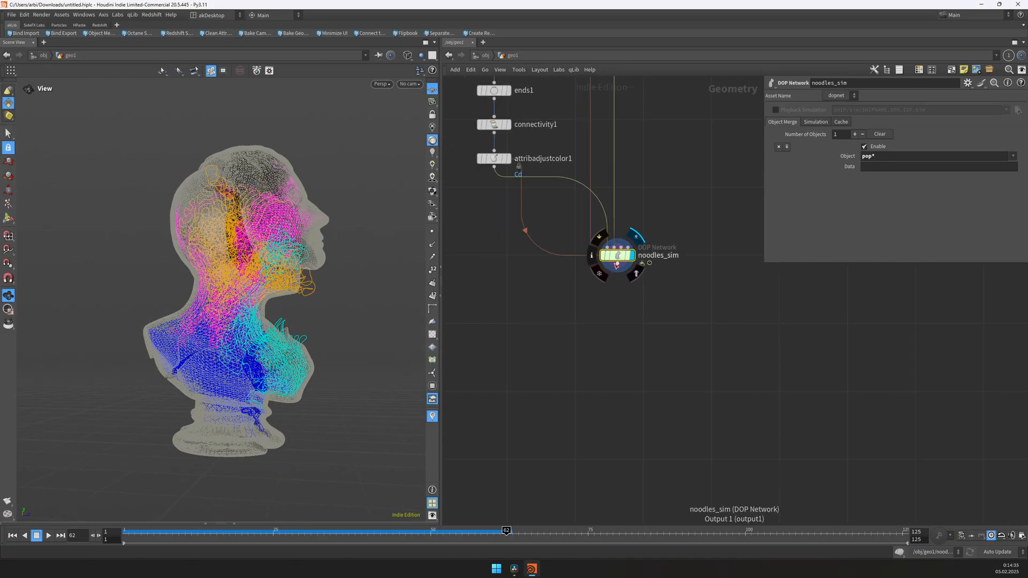
key(Tab)
text(clea)
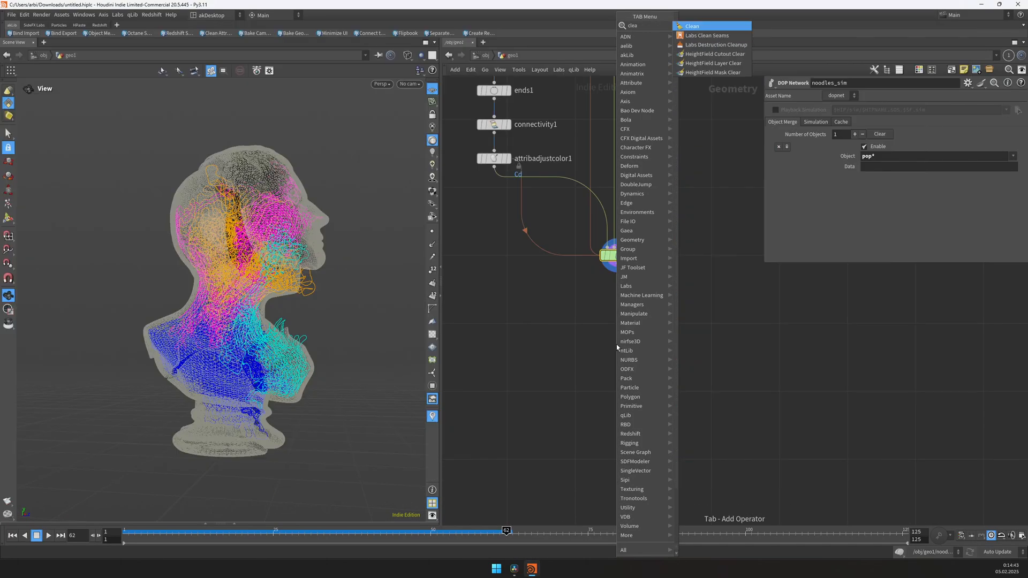
key(Return)
click(615, 344)
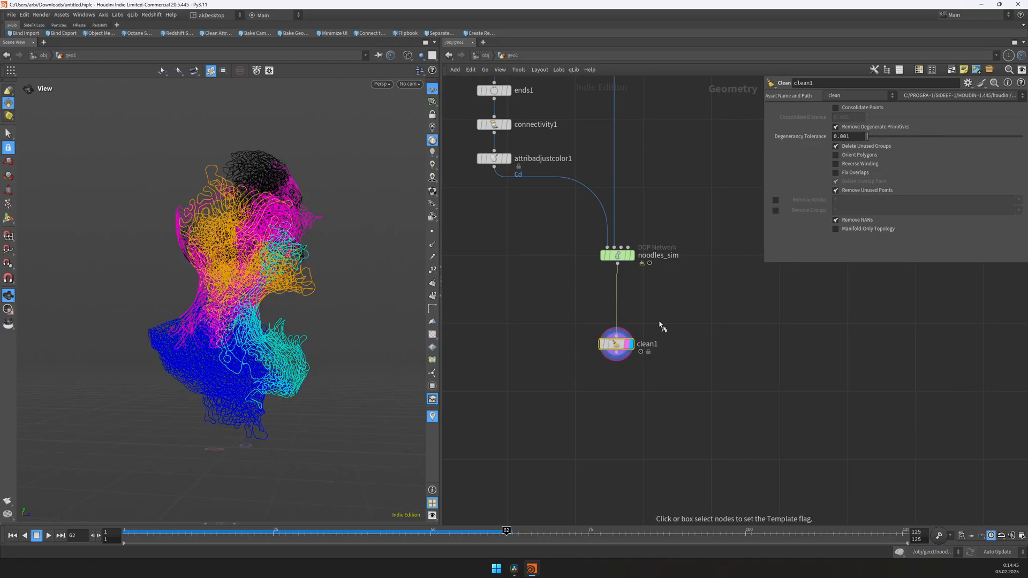
drag(613, 347, 616, 326)
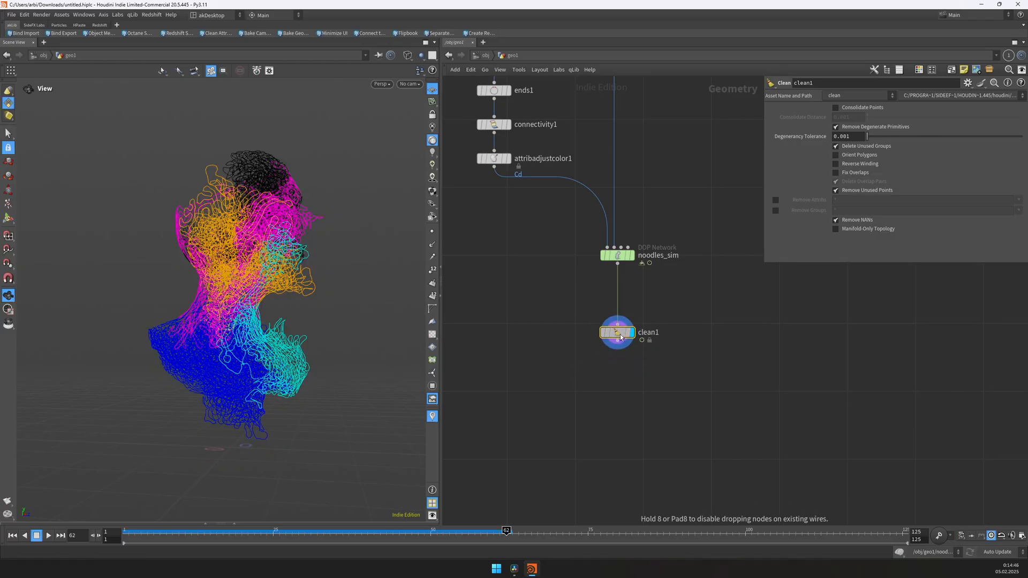
- In clean1, disable removing degenerate primitives and unused points, remove all groups, and remove all attributes with the pattern "* ^pscale ^Cd"
click(866, 127)
click(859, 171)
click(775, 181)
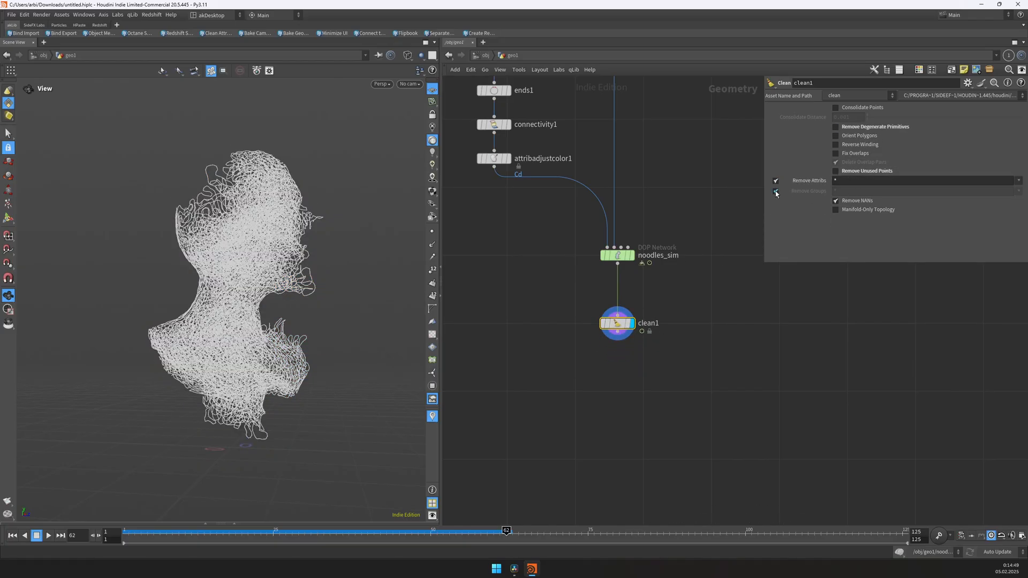
click(775, 192)
click(861, 181)
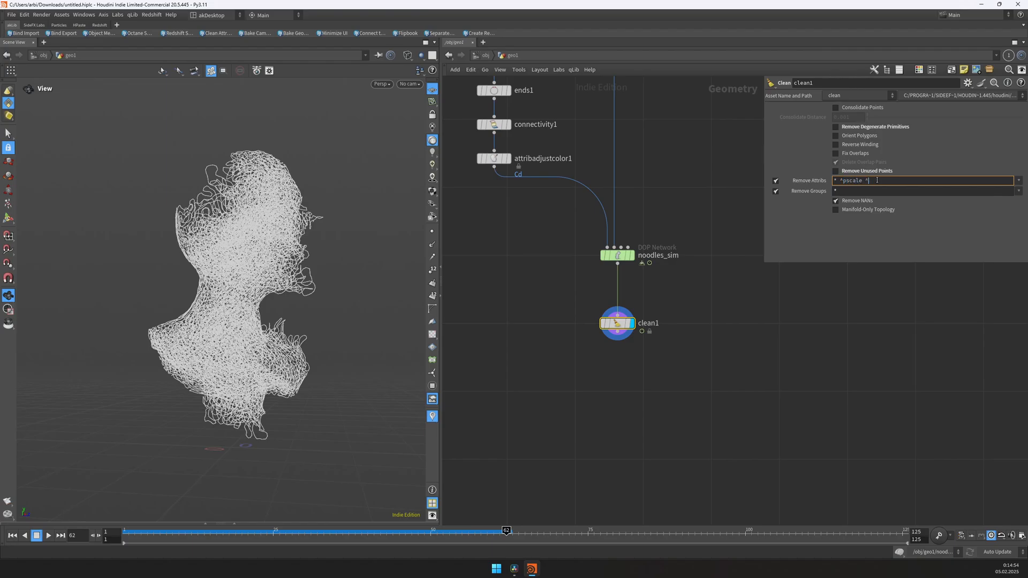
text(^pscale ^Cd)
key(Return)
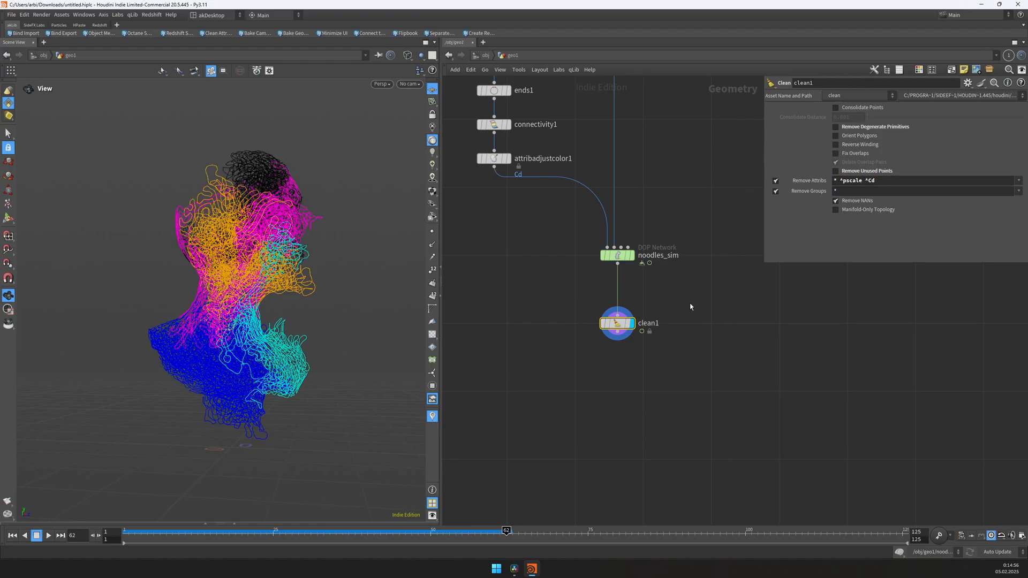
- Add a File Cache node below clean1 and bypass it
click(617, 331)
key(Tab)
text(filec)
key(Return)
click(609, 358)
drag(610, 358, 615, 382)
scroll(617, 381, up, 2)
key(b)
middle_drag(650, 453, 667, 302)
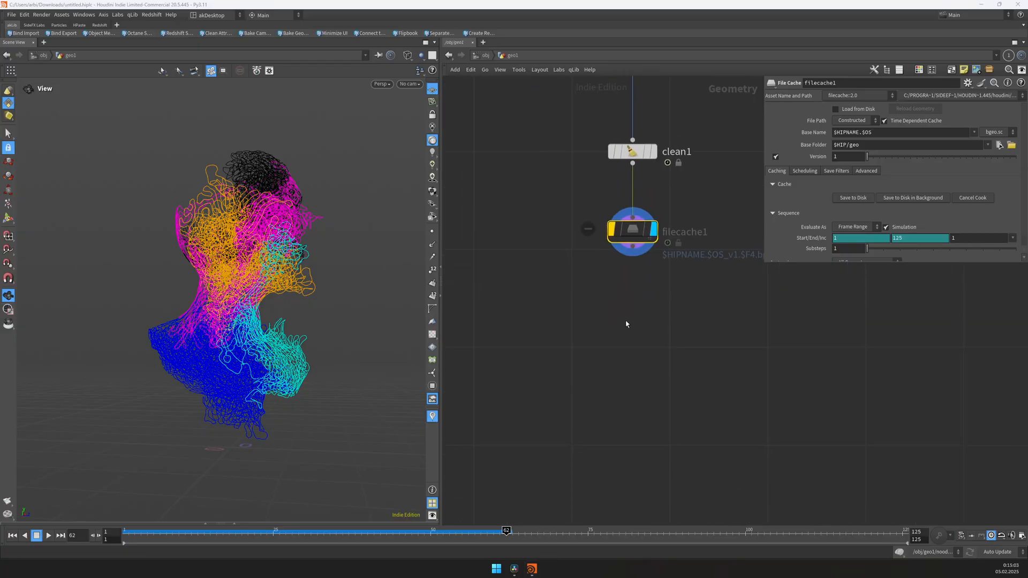
- Append an Attribute Adjust Float node for pscale below filecache1, using the Multiply operation
scroll(616, 289, down, 1)
key(Tab)
text(attad)
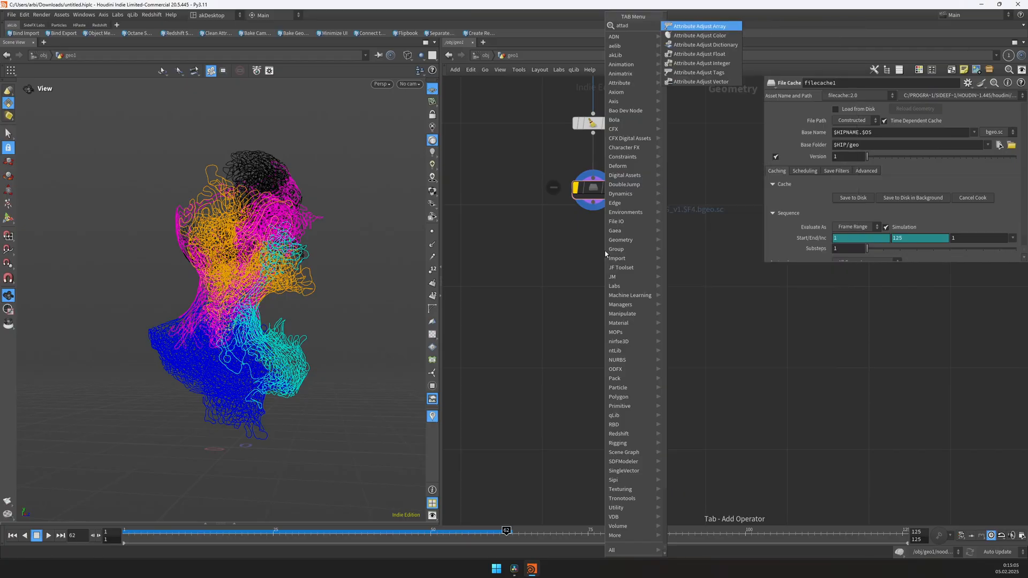
key(Down)
key(Down)
key(Down)
key(Return)
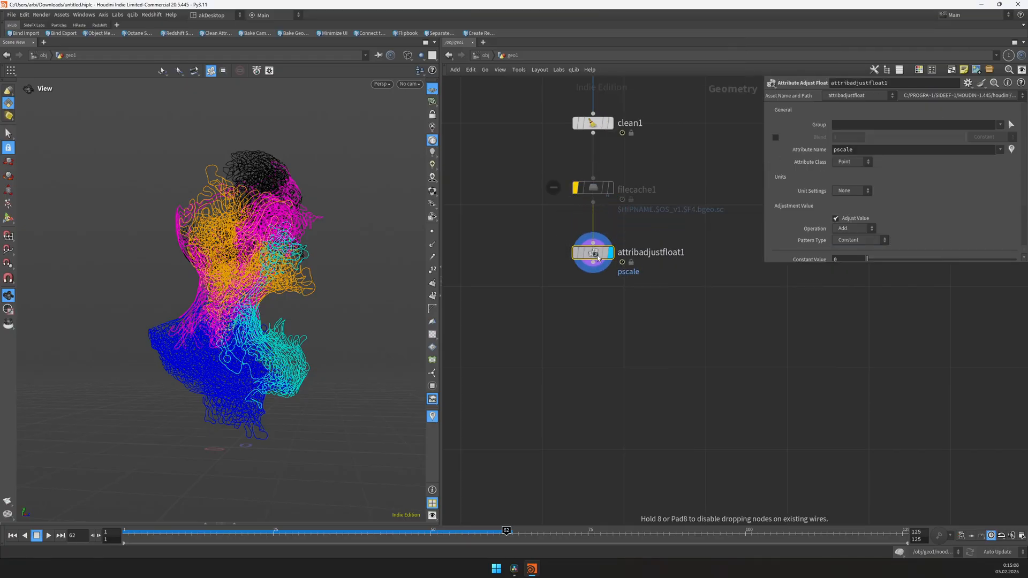
click(597, 284)
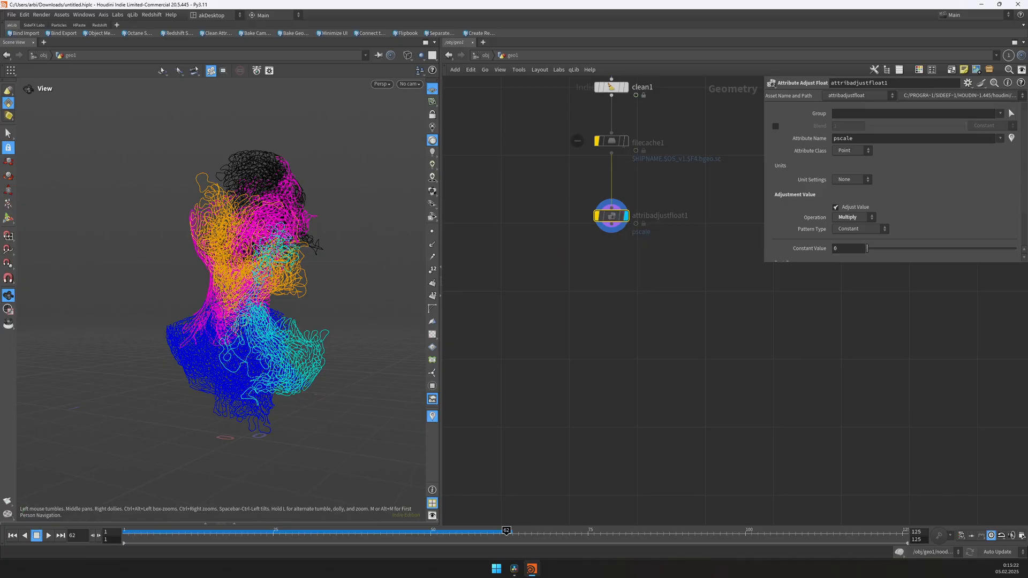
- Append a Sweep node below the attribute adjust node as a Round Tube with radius 1
key(Tab)
text(sweep)
key(Return)
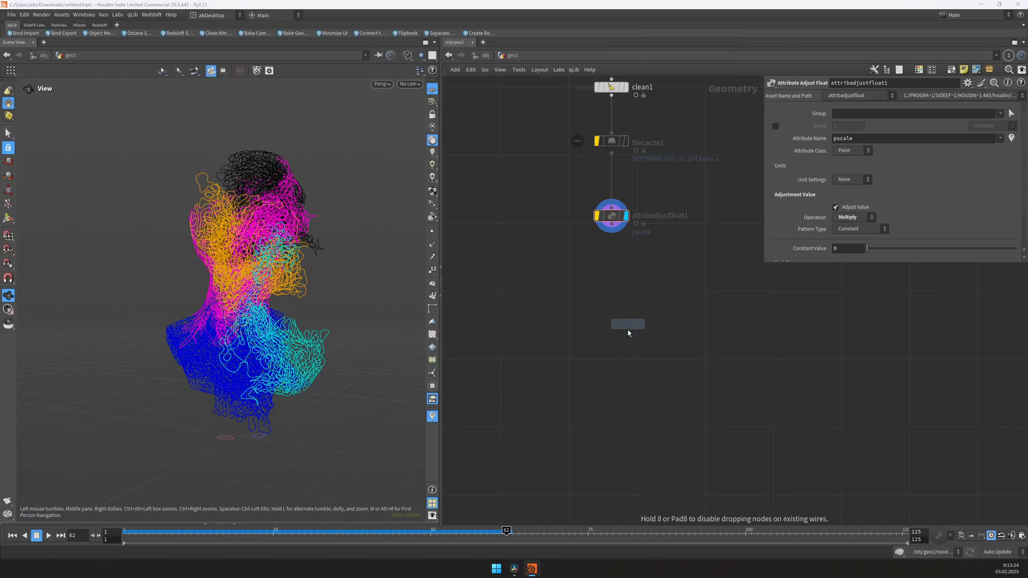
click(625, 345)
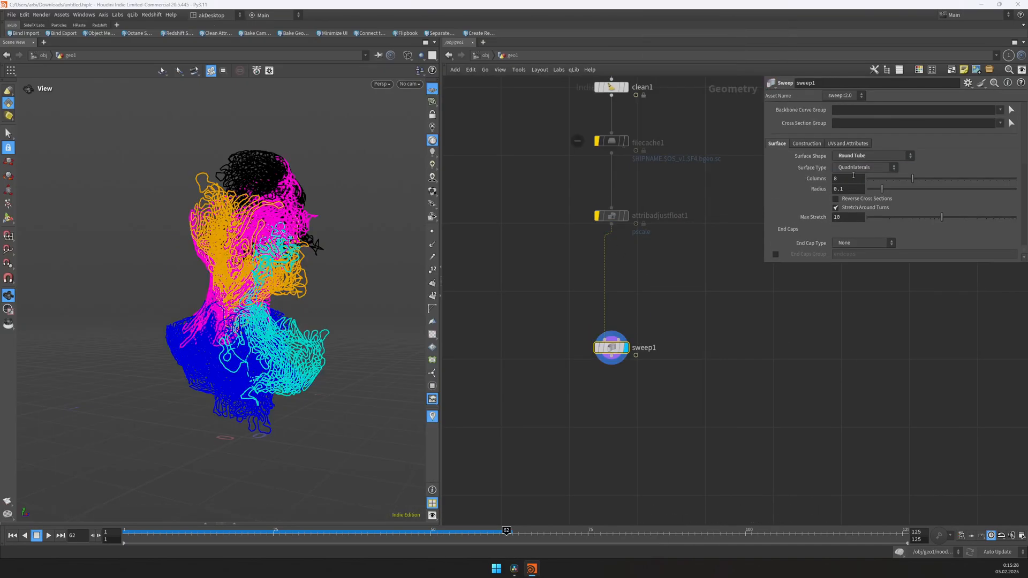
double_click(853, 189)
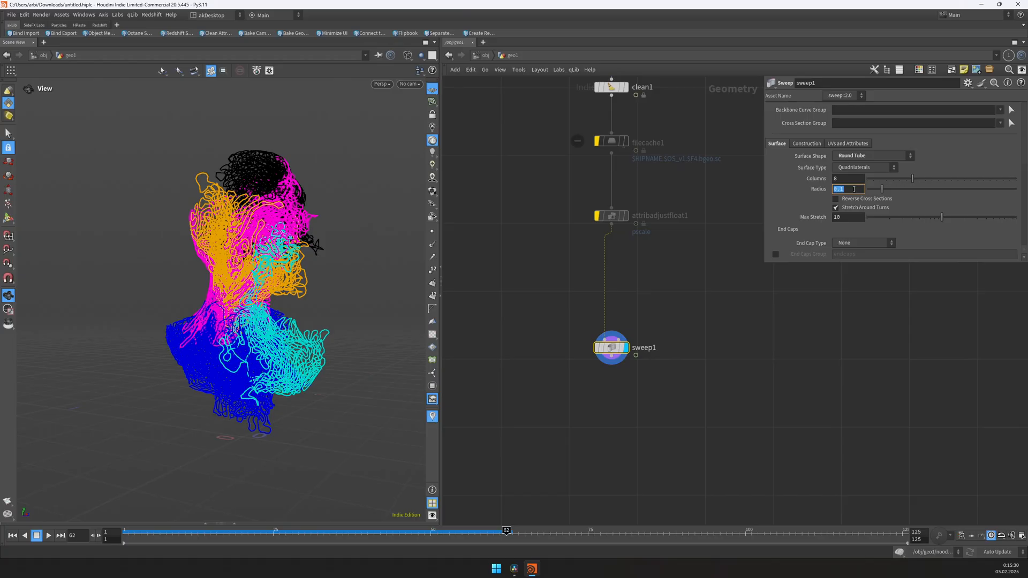
text(1)
key(Return)
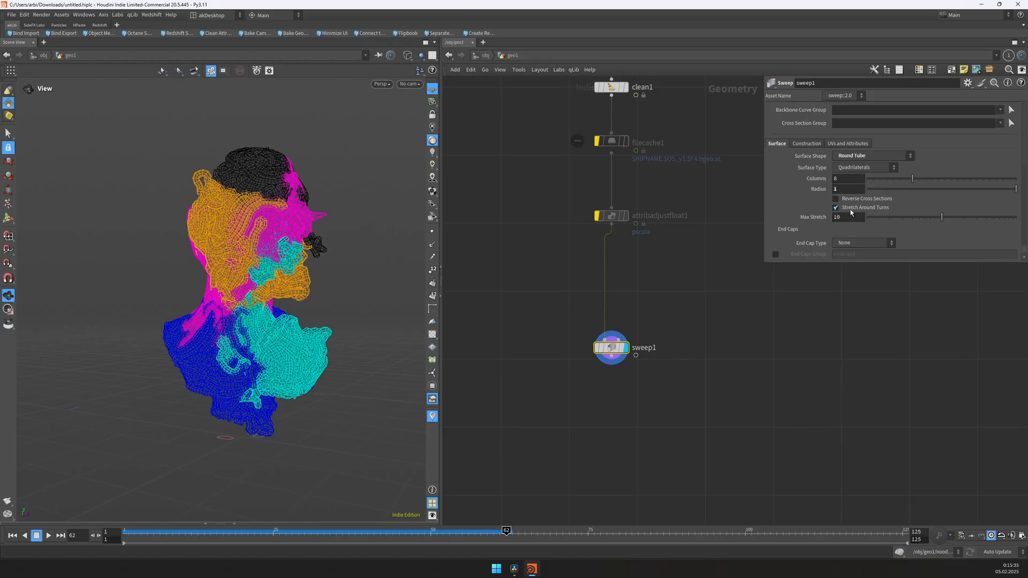
- Disable Stretch Around Turns on sweep1 and switch the viewport from wireframe to shaded display
click(851, 210)
key(w)
drag(305, 221, 407, 214)
- Delete the bypassed attribadjustfloat1 node and set the sweep radius to 0.5
click(611, 216)
key(Delete)
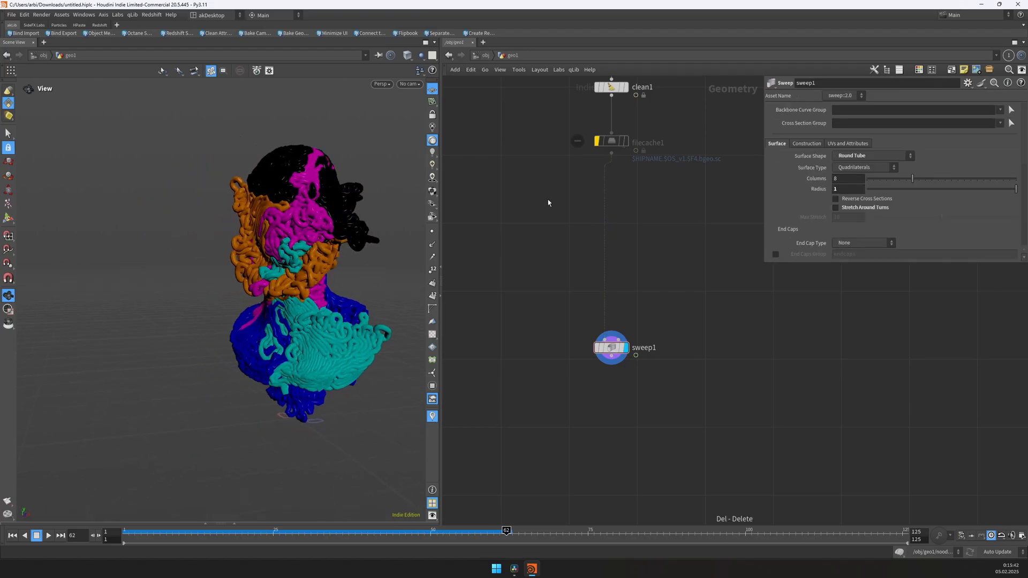
drag(576, 240, 695, 356)
drag(312, 218, 336, 224)
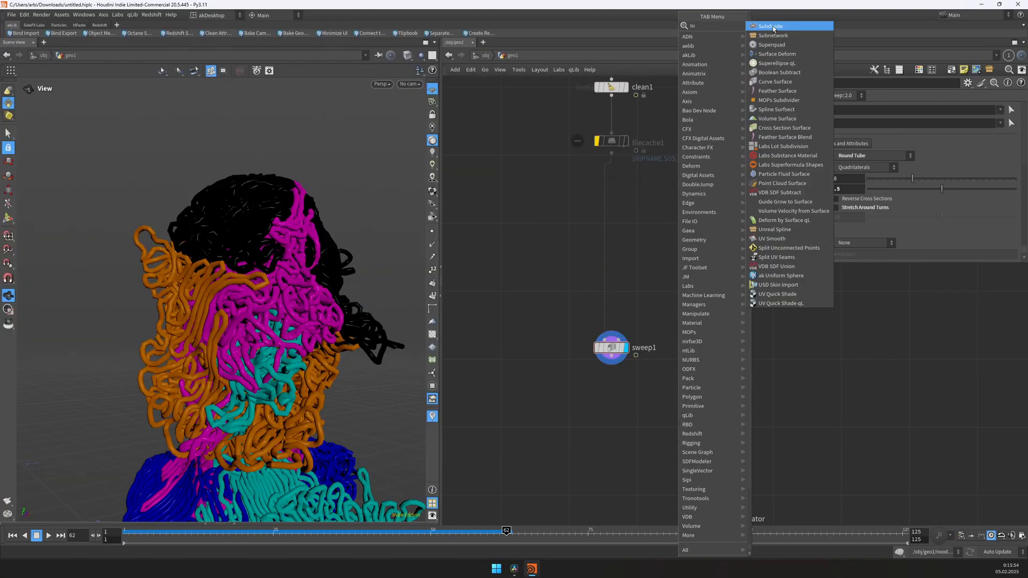
- Insert a Subdivide node between filecache1 and sweep1
click(774, 25)
scroll(654, 237, up, 1)
click(617, 238)
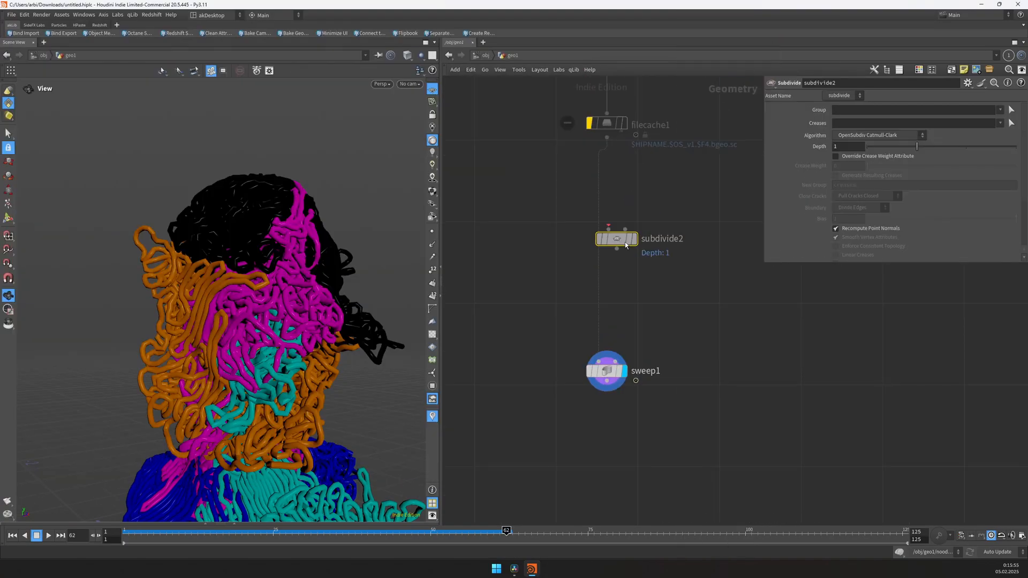
mouse_move(621, 241)
mouse_down()
mouse_move(606, 240)
mouse_move(612, 254)
mouse_up()
drag(184, 361, 344, 231)
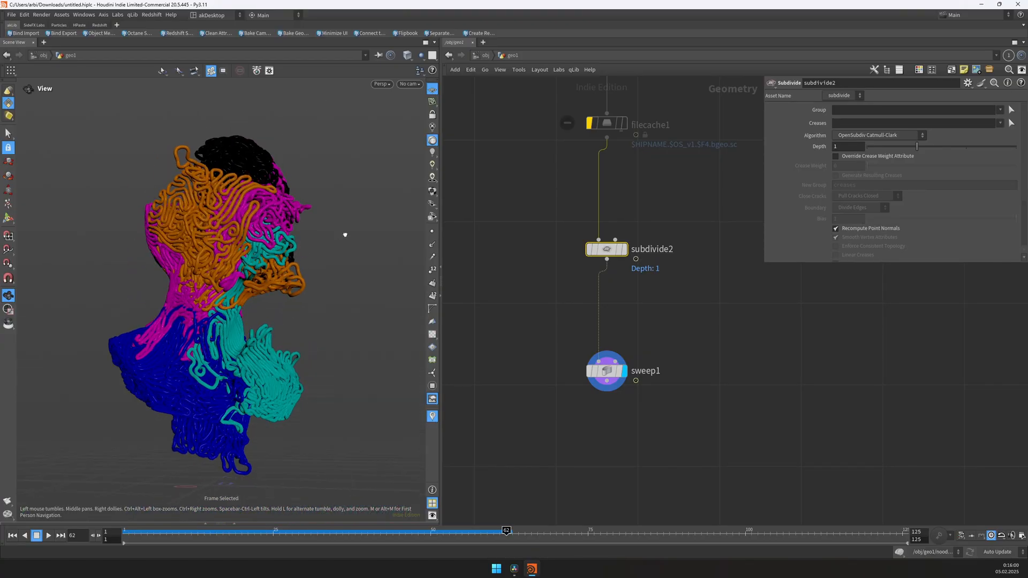
- In sweep1, enable Compute UVs and disable Normalize Computed Us, checking the UV texture on the noodles up close
key(f)
right_drag(263, 207, 248, 255)
drag(248, 255, 268, 343)
right_drag(268, 343, 273, 314)
mouse_move(273, 315)
mouse_down()
mouse_move(194, 332)
mouse_move(271, 310)
mouse_up()
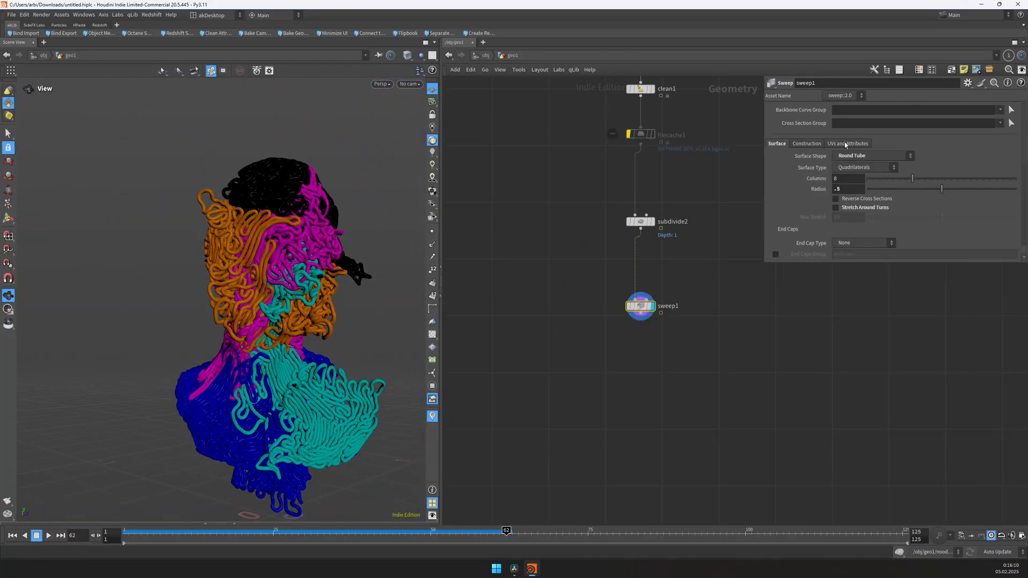
click(845, 145)
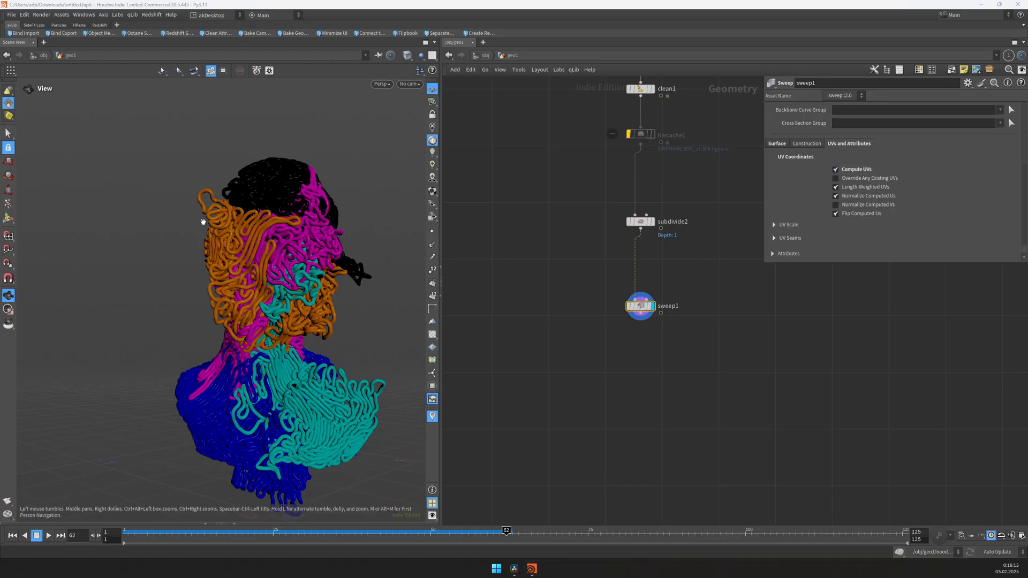
right_drag(213, 259, 396, 222)
right_drag(268, 264, 315, 266)
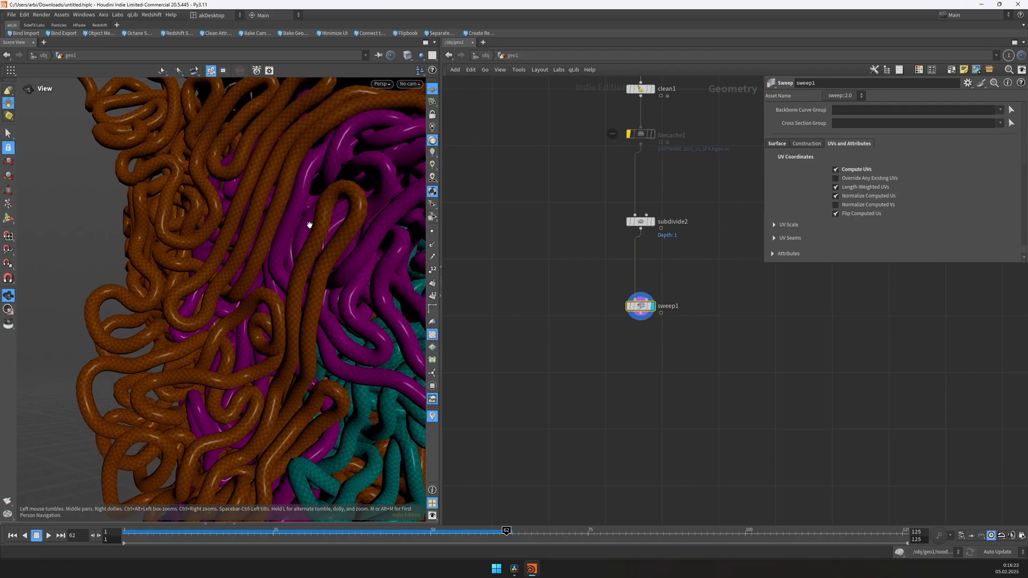
right_drag(324, 236, 279, 219)
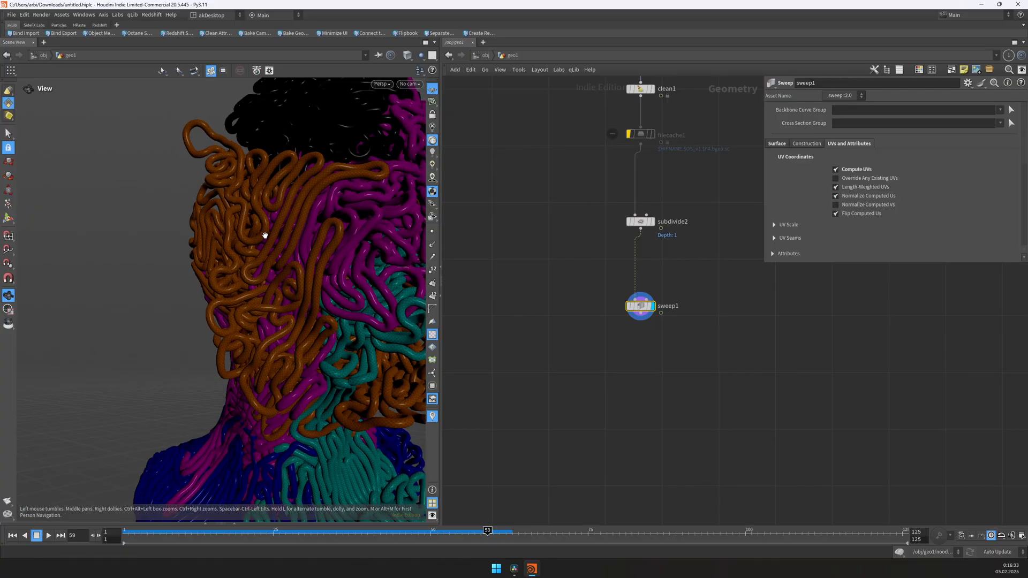
click(856, 196)
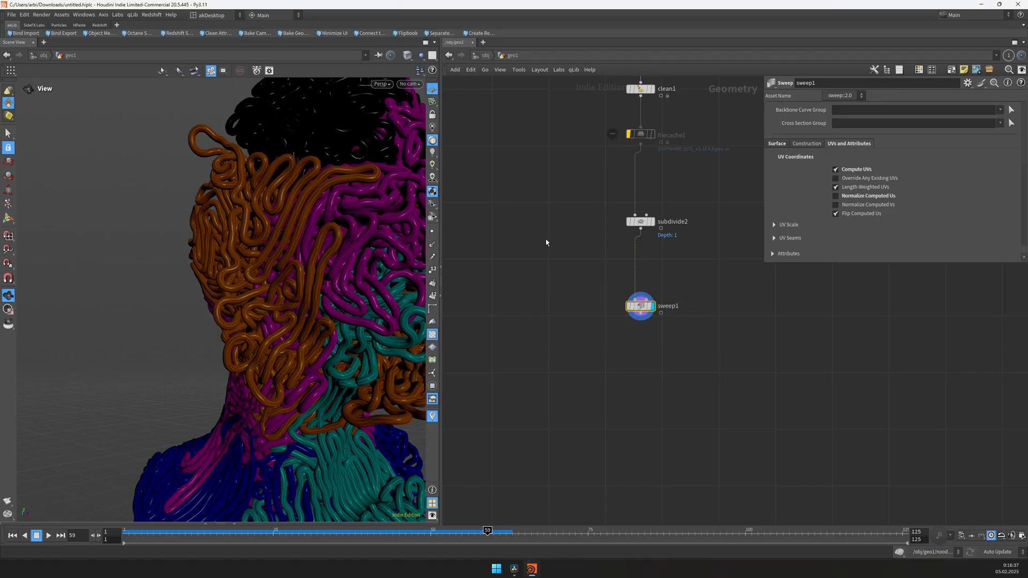
- Append a UV Transform node below sweep1 with a Y scale of 25 and check the UV pattern up close
key(Tab)
text(uv)
key(Down)
key(Return)
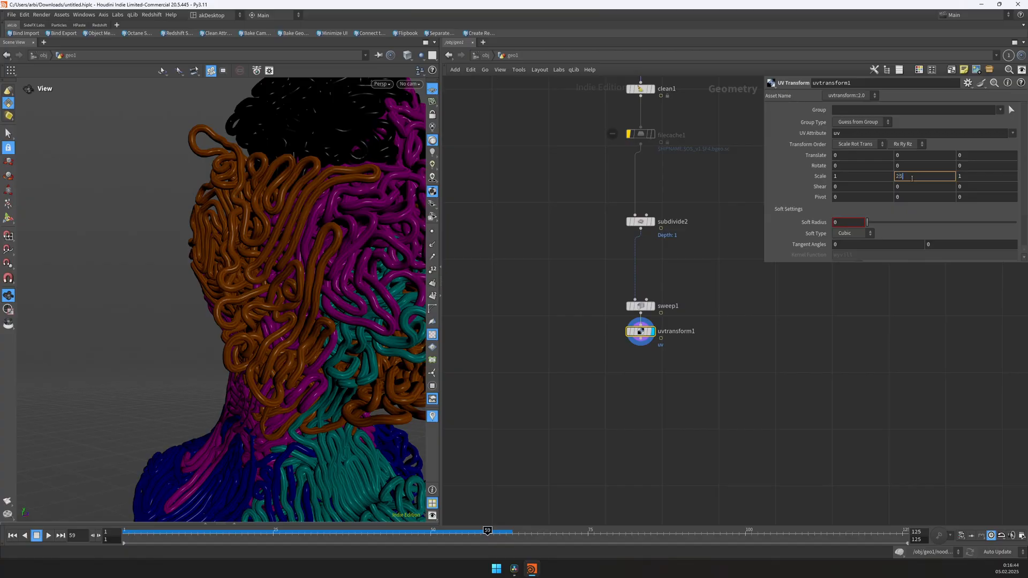
scroll(332, 236, up, 6)
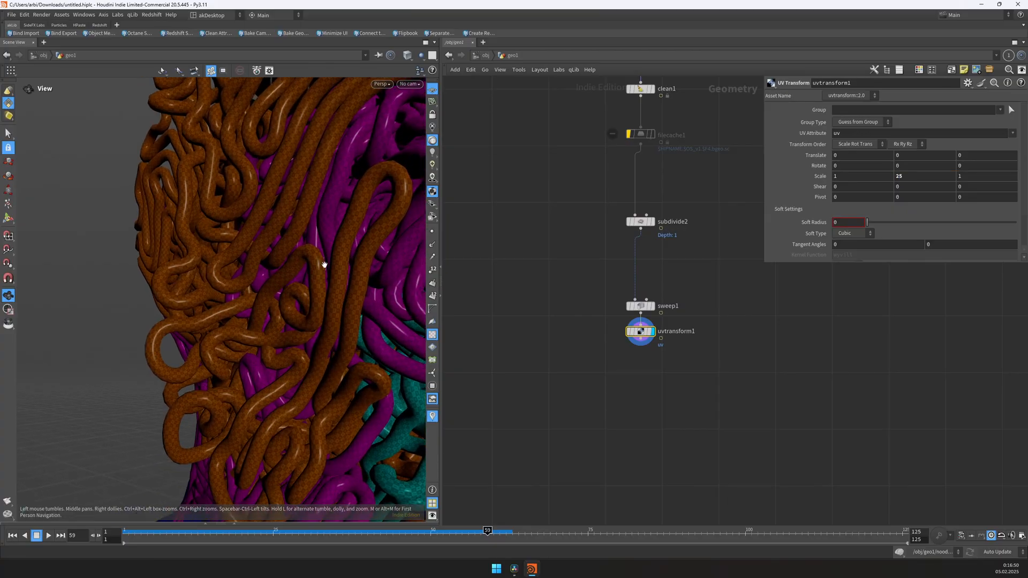
scroll(340, 294, up, 4)
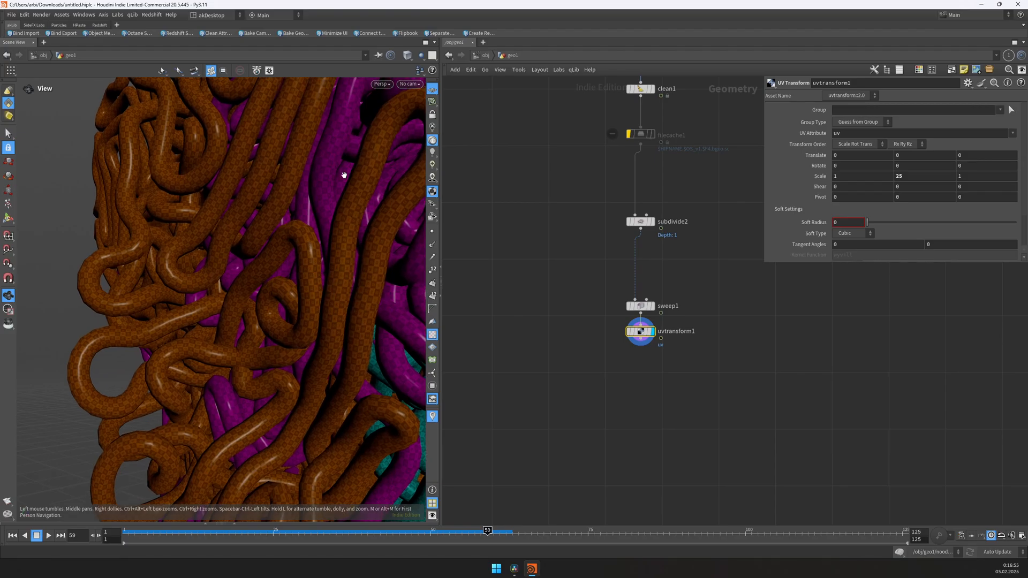
scroll(314, 236, down, 8)
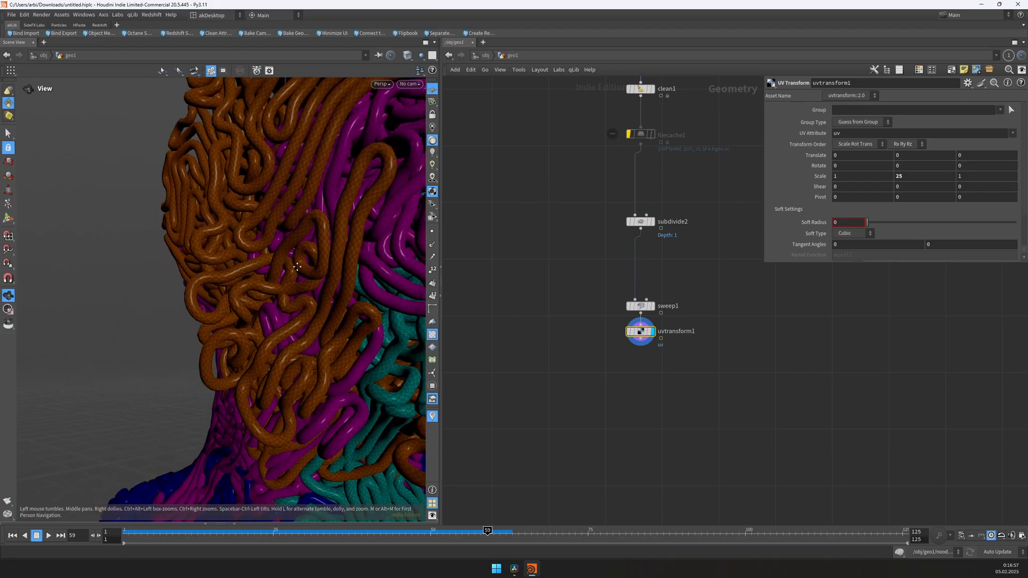
- Append a Null node below uvtransform1 and name it OUT_noodle
drag(635, 361, 610, 334)
key(Tab)
text(null)
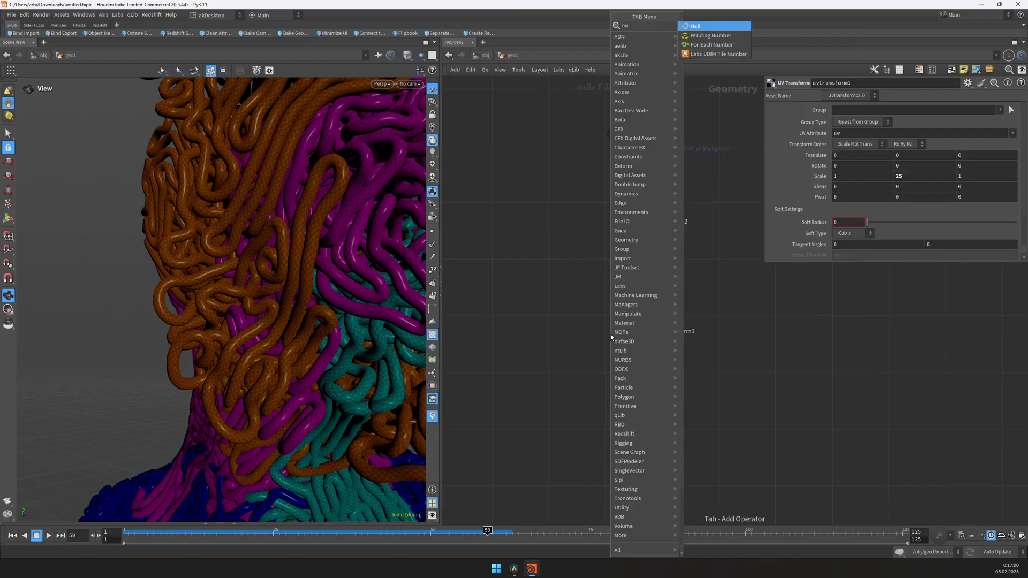
key(shift+Return)
double_click(659, 357)
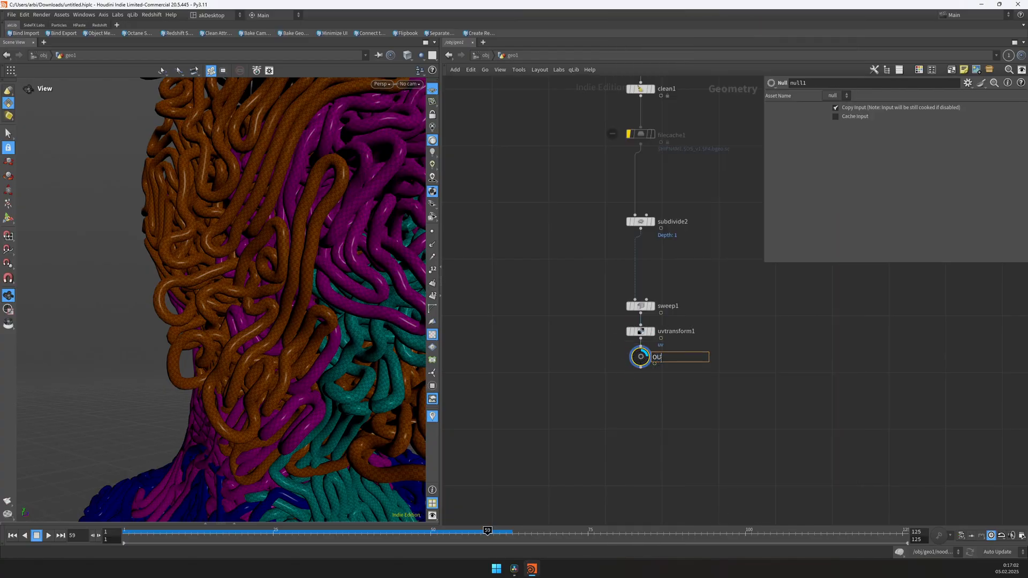
text(OUT_noodle)
key(Return)
- Copy the noodle output null and bring it into a new Geometry object at the object level
drag(685, 386, 597, 337)
key(ctrl+c)
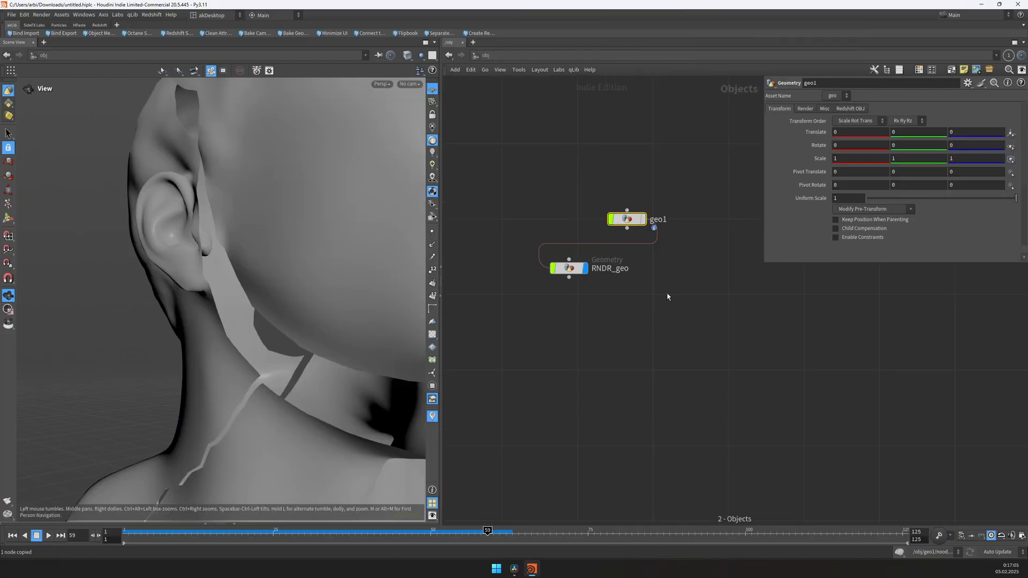
key(Tab)
text(g)
key(Return)
double_click(668, 296)
key(Tab)
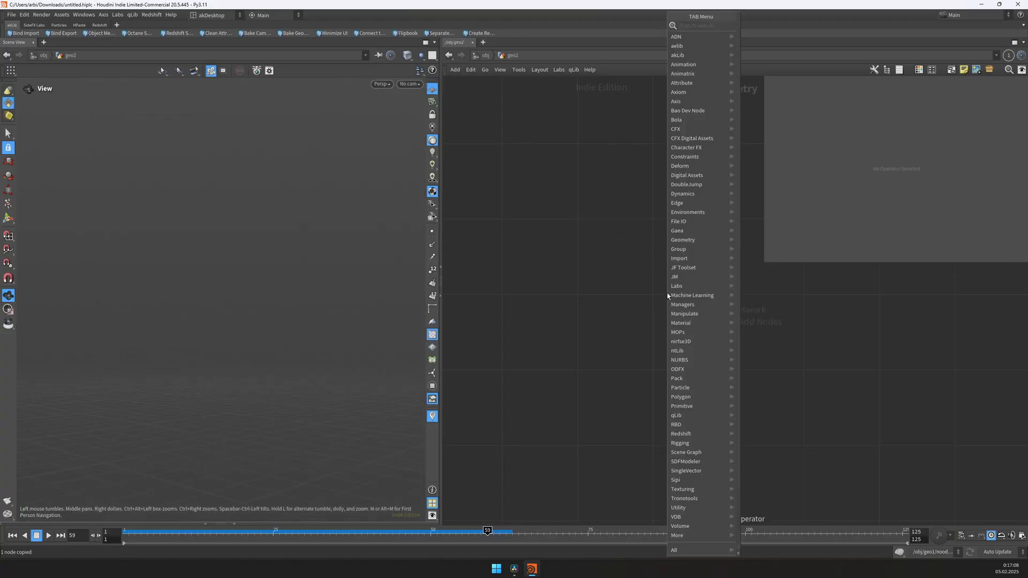
key(Escape)
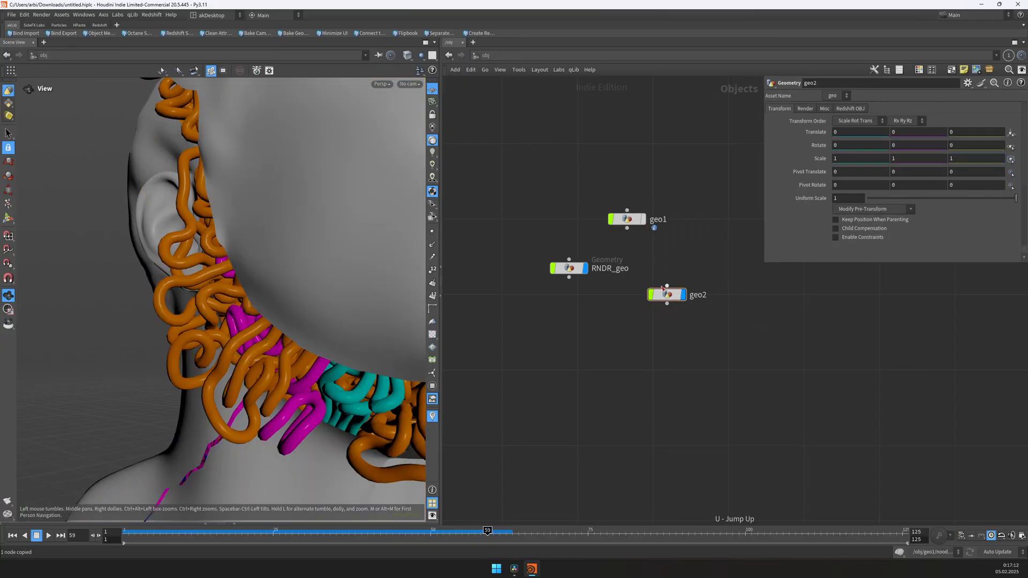
- Rename the new geometry object geo2 as RNDR_noodles
double_click(646, 296)
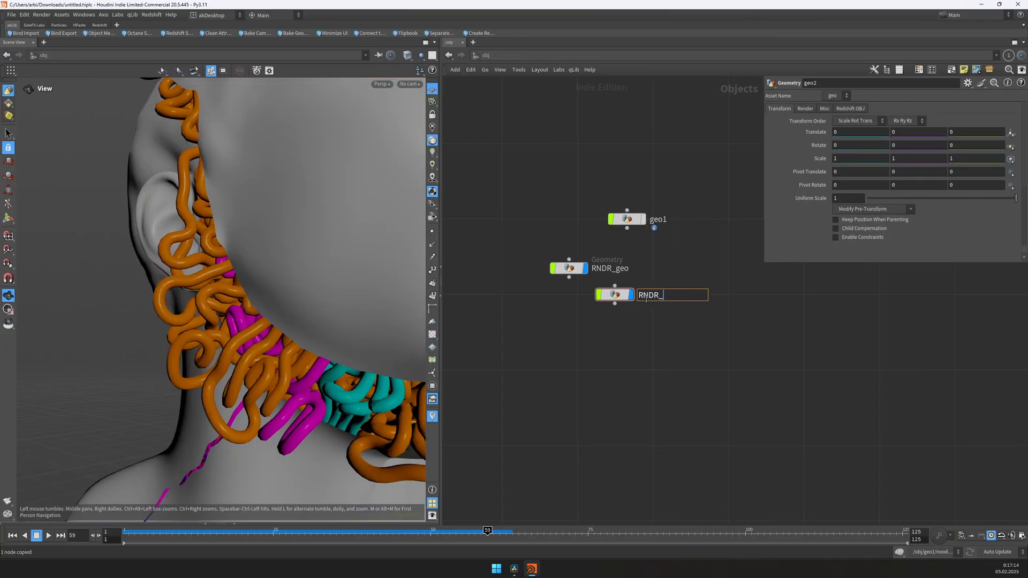
text(RNDR_noodles)
key(Return)
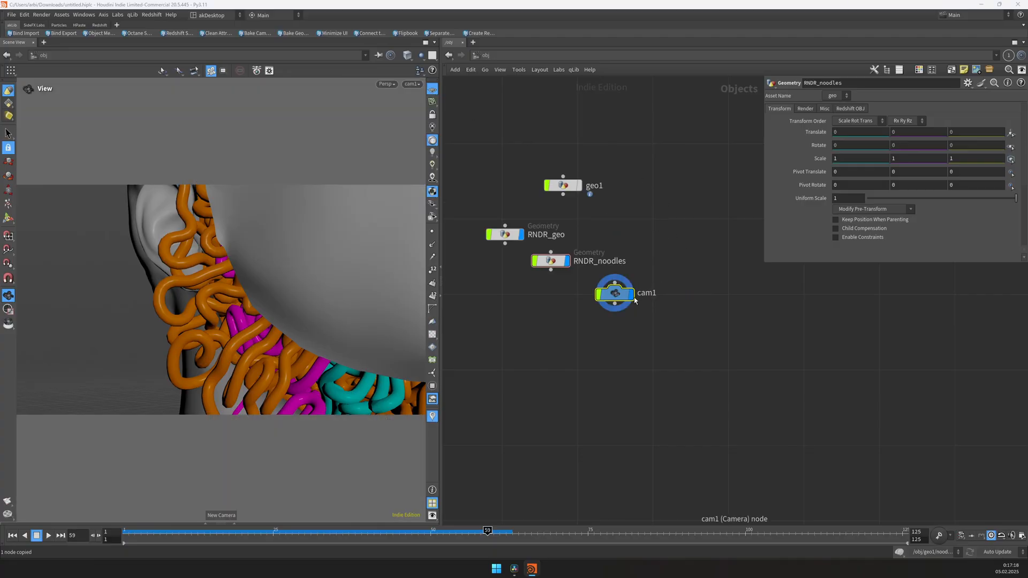
- Place the new camera node above geo1, undo its rotation, and look through cam1
drag(615, 294, 607, 132)
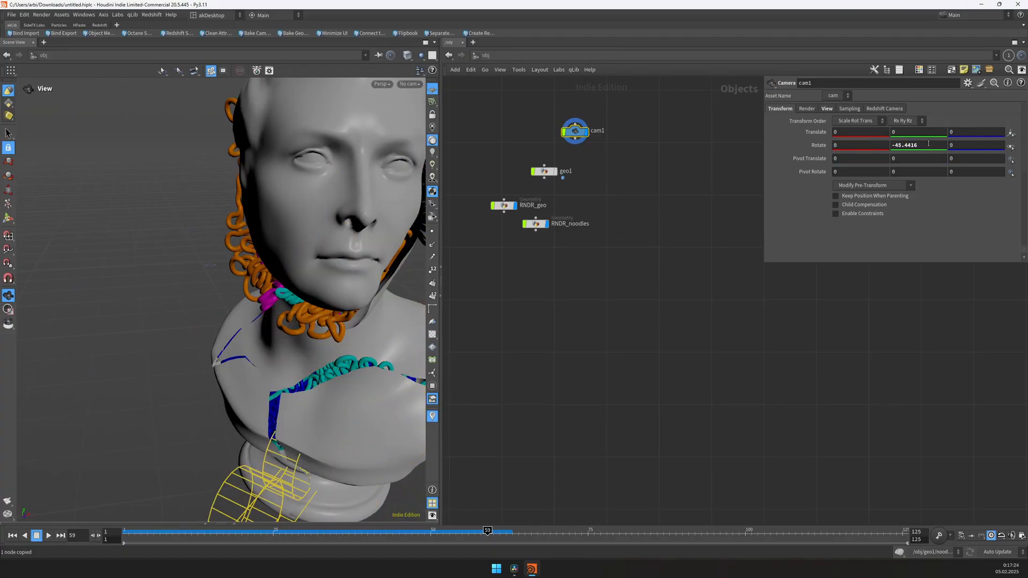
key(ctrl+z)
right_drag(266, 258, 203, 313)
click(405, 85)
click(412, 128)
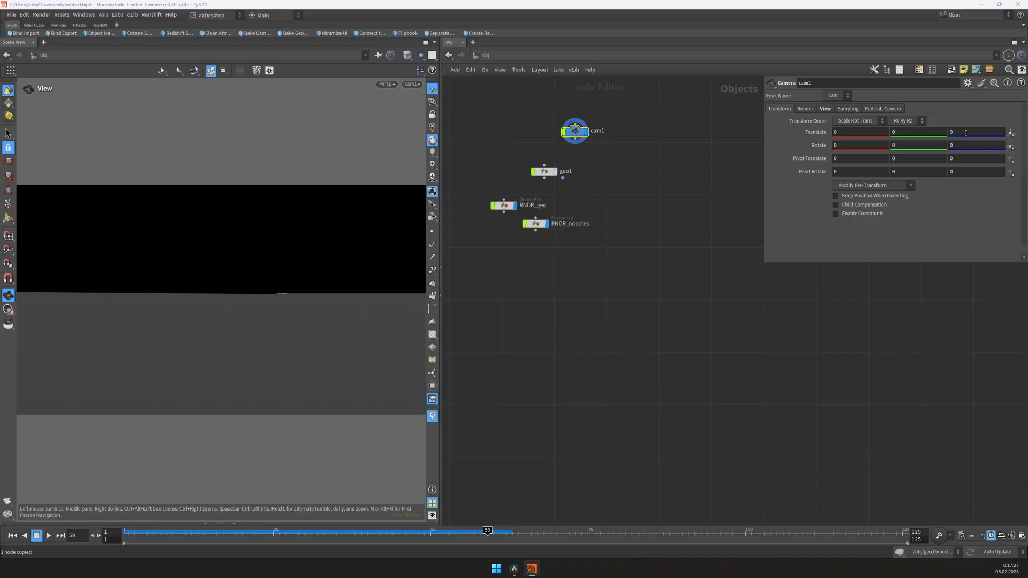
- Raise cam1 to 0.6 in Y and pull it back along Z from an initial 2.2
click(965, 132)
text(2.2)
key(Return)
scroll(905, 134, up, 6)
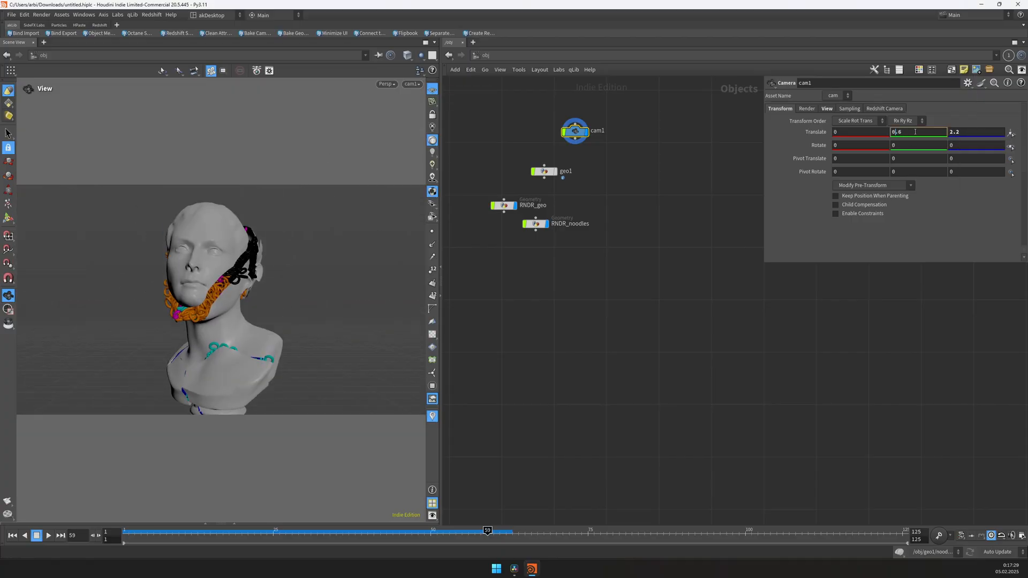
middle_drag(966, 129, 1022, 129)
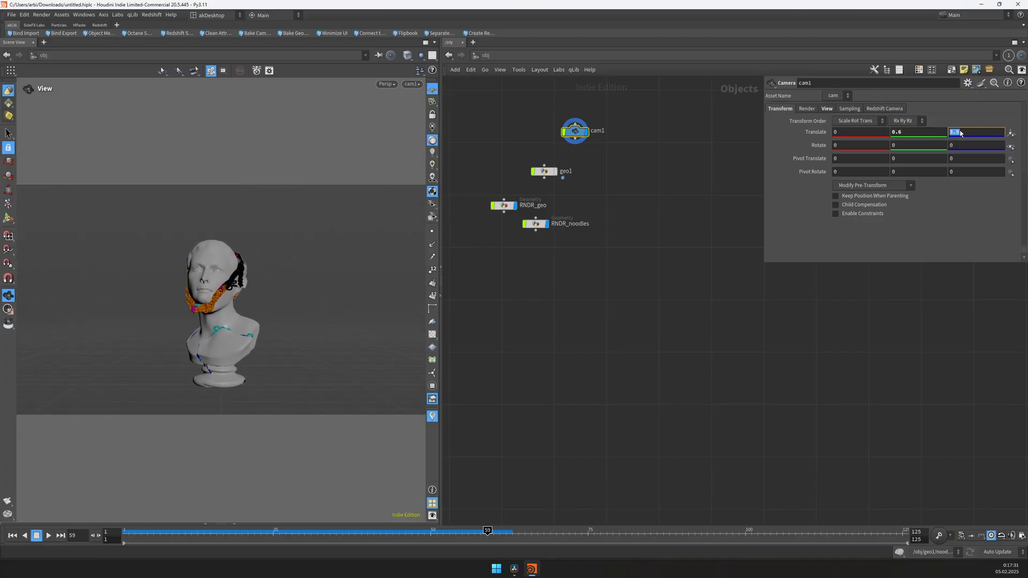
- Set cam1's aperture to 36 and its translation to 0.5 in Y and 6 in Z
click(826, 108)
click(857, 189)
text(1)
key(Return)
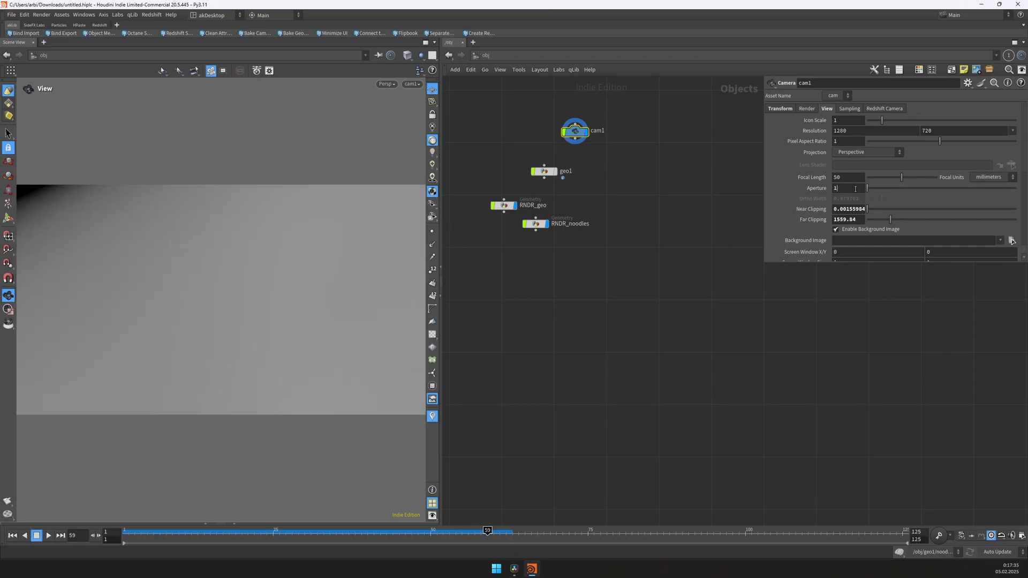
text(36)
key(Return)
click(845, 179)
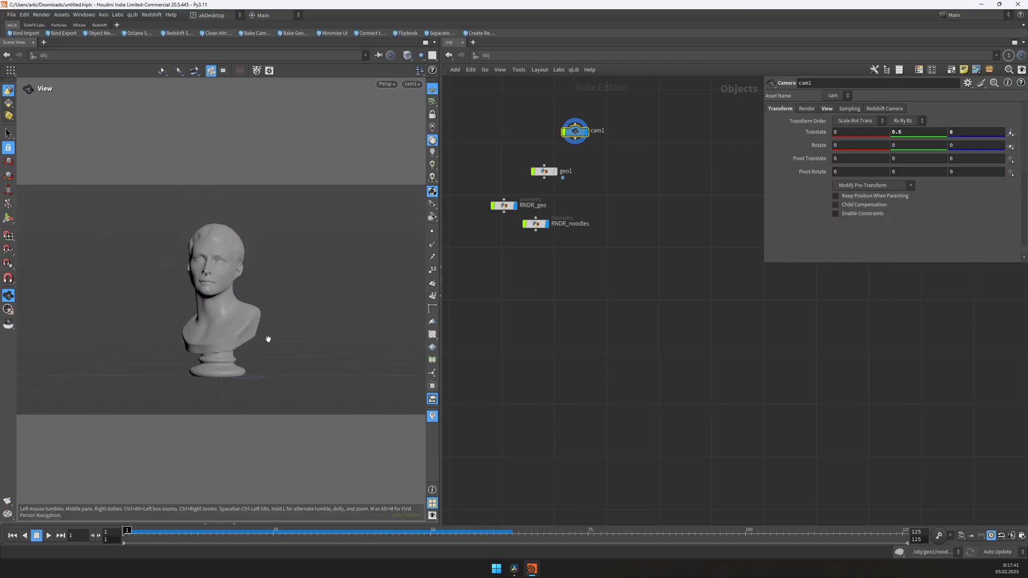
- Render a flipbook of the simulation through cam1, review the playback, and close the player
click(8, 500)
click(138, 547)
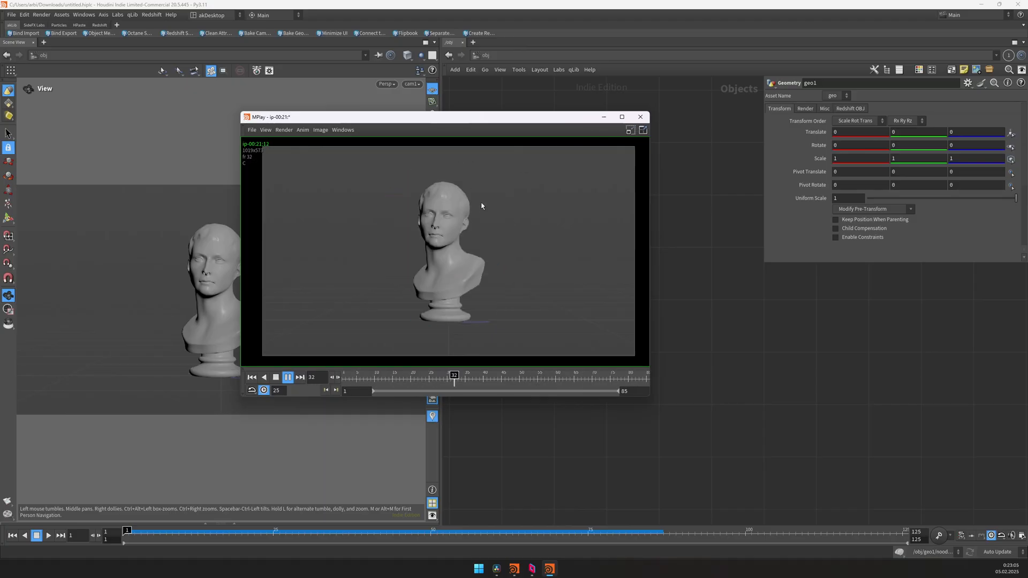
click(644, 120)
- Open geo1's network and inspect the copytopoints1 settings in the noodle source chain
key(i)
middle_drag(581, 240, 555, 315)
scroll(628, 260, up, 5)
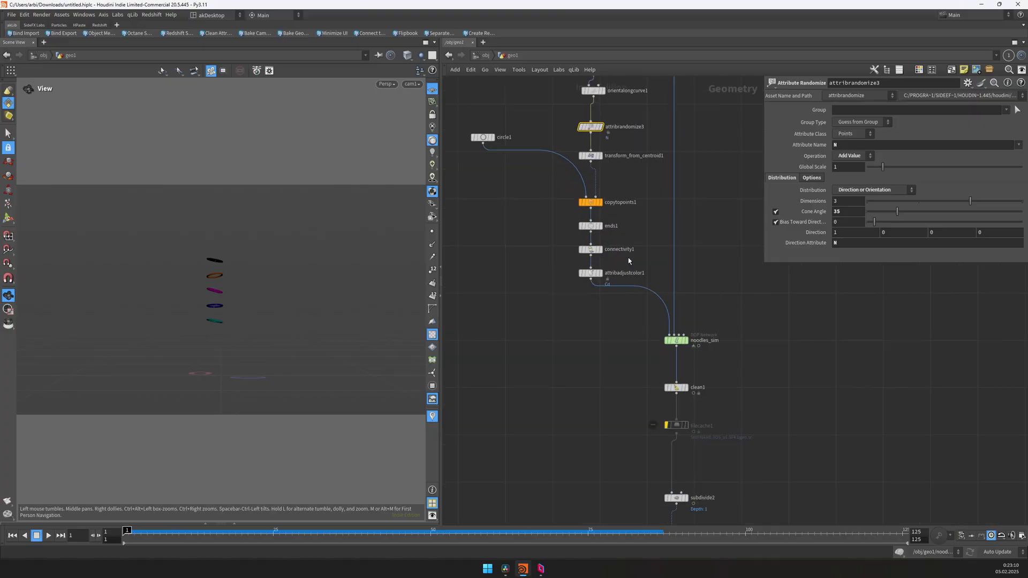
click(581, 206)
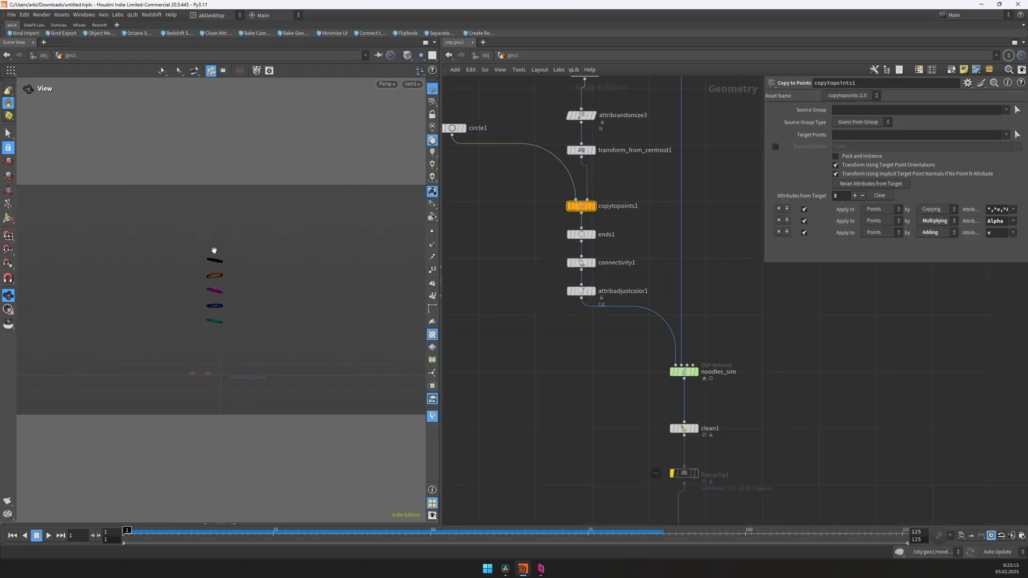
middle_drag(795, 413, 739, 349)
scroll(725, 321, down, 1)
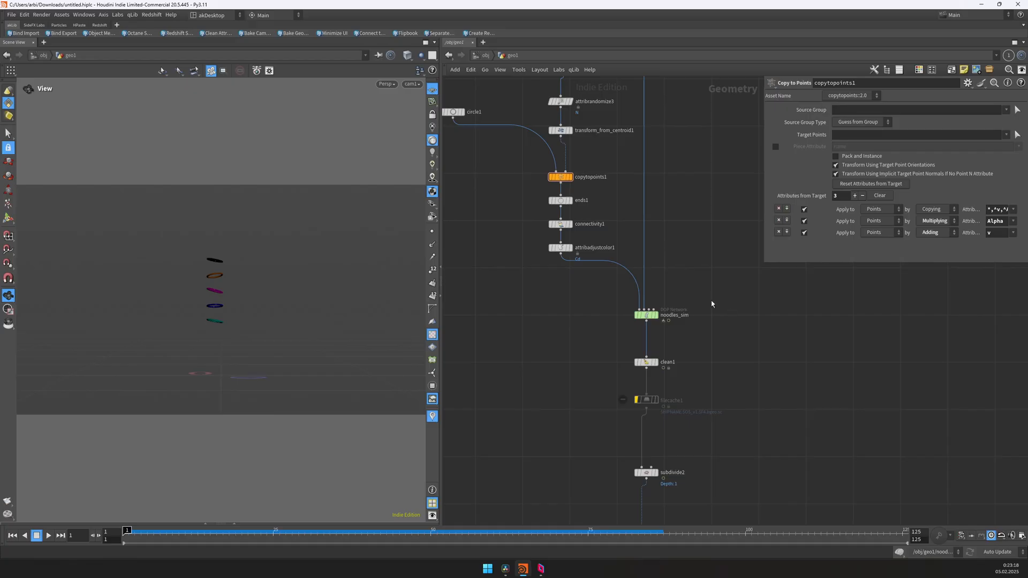
- Open the noodles_sim network and play the simulation for a few frames to watch the curves grow
double_click(645, 314)
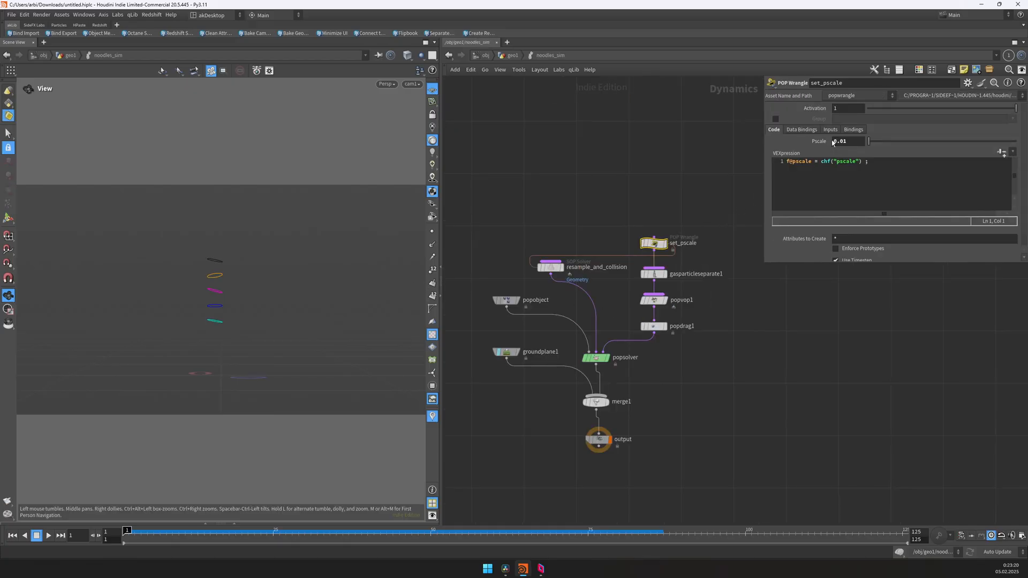
drag(211, 261, 182, 291)
key(Up)
key(Up)
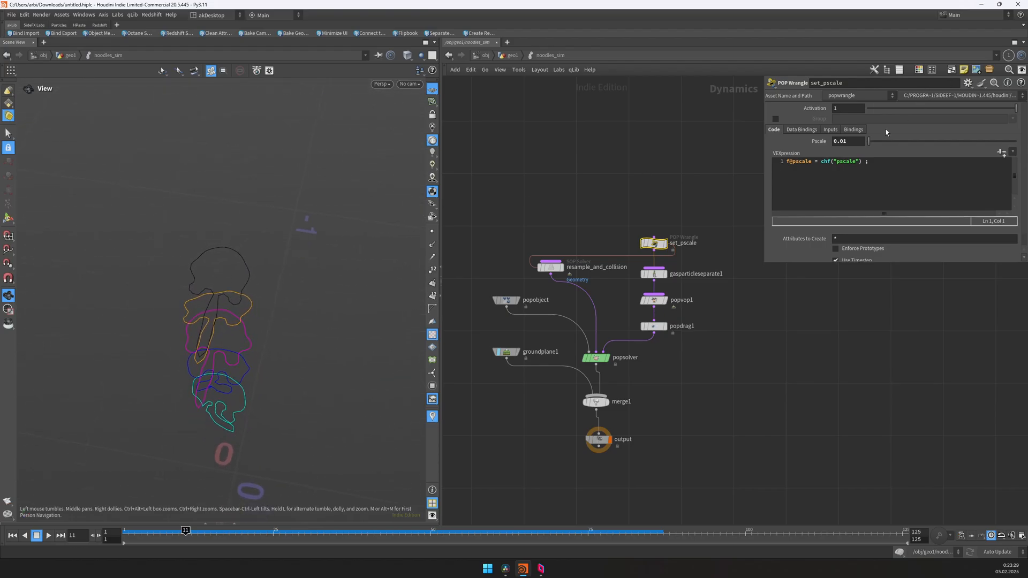
- Try a Pscale of 0.005 in the set_pscale wrangle, play the simulation from the first frame, and undo the change
click(673, 167)
key(ctrl+Up)
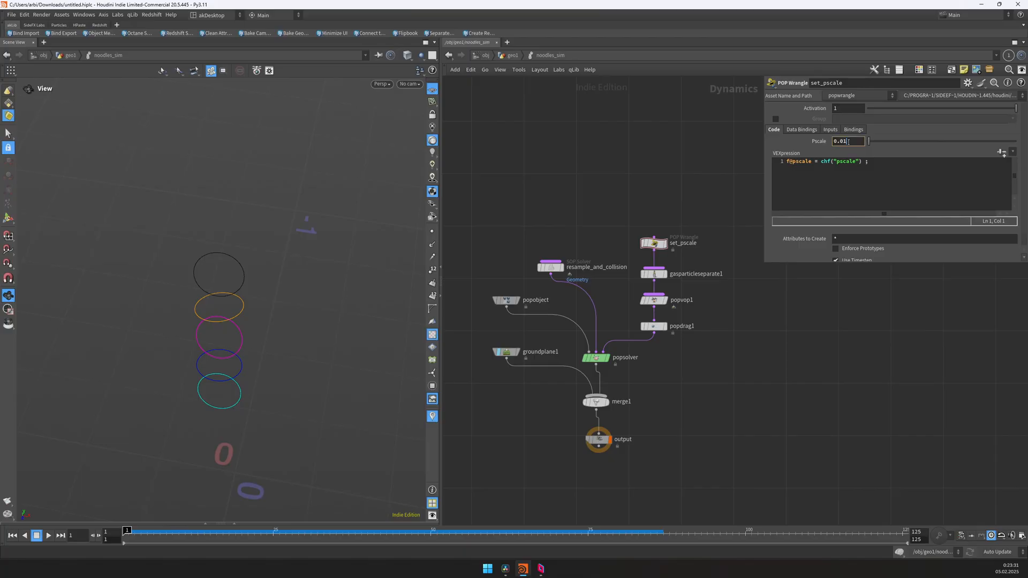
text(5)
key(Return)
key(Up)
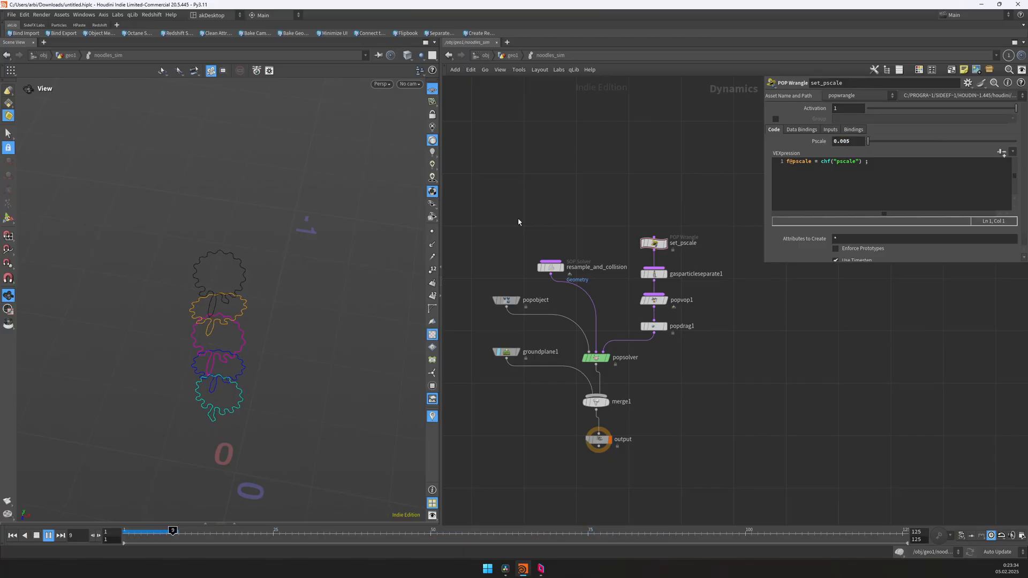
key(Up)
drag(218, 292, 233, 253)
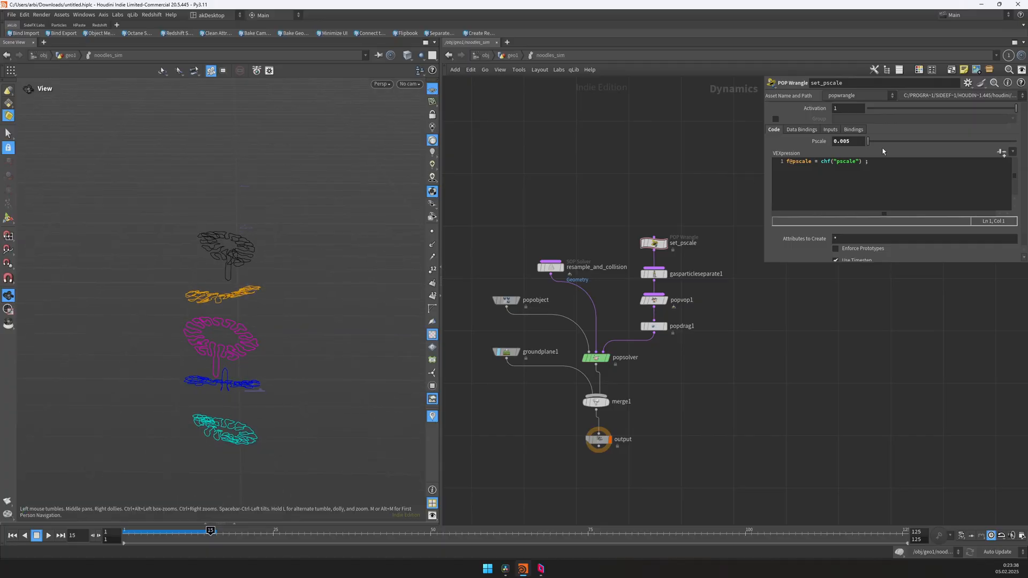
key(ctrl+z)
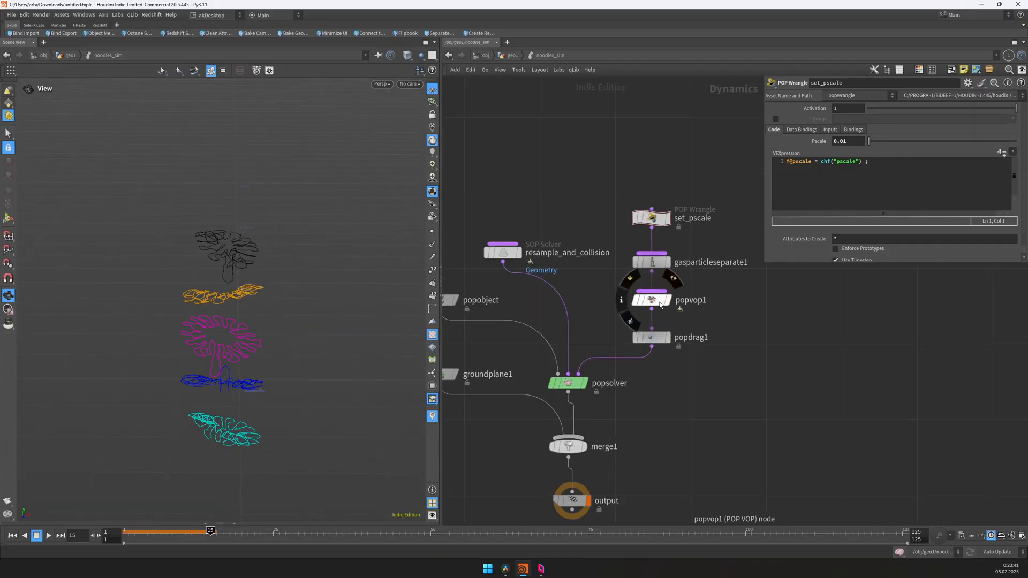
- Look inside popvop1, return to the noodles_sim network, and rewind the simulation to the first frame
double_click(653, 300)
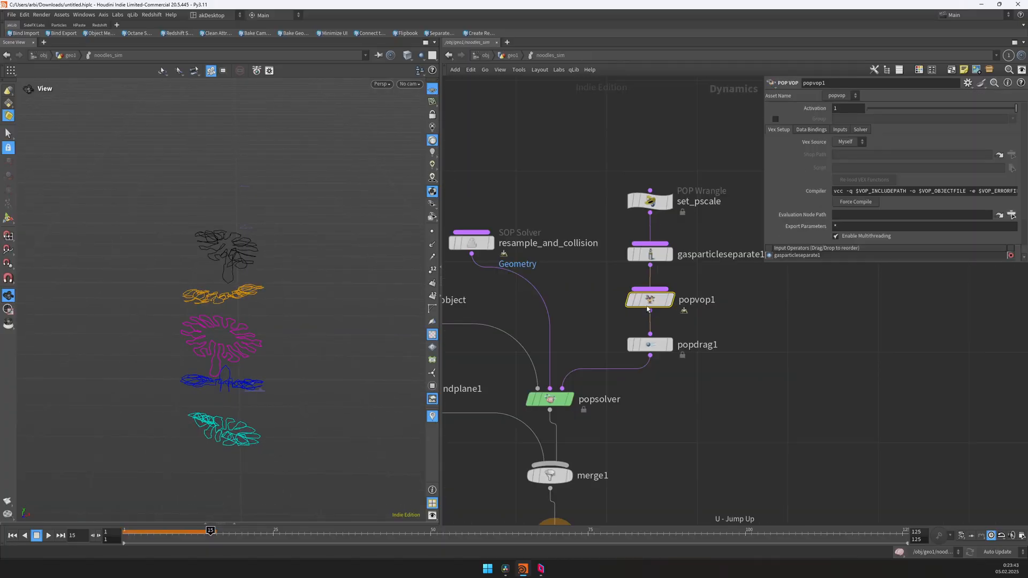
key(u)
key(ctrl+Up)
- Open the resample_and_collision solver and review the settings of its detangle1 and attribblur1 nodes
double_click(471, 242)
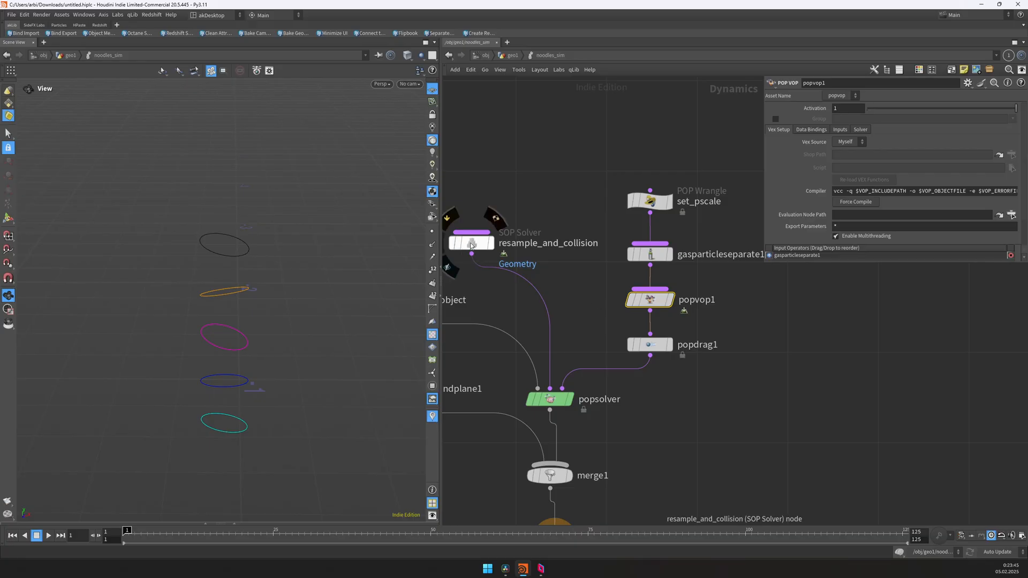
scroll(631, 336, up, 3)
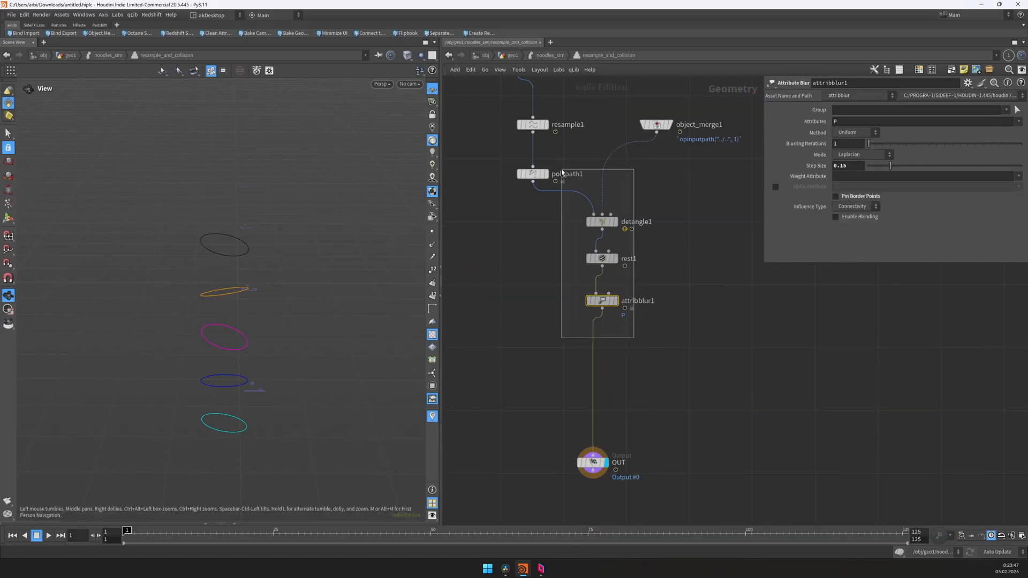
middle_drag(652, 196, 653, 229)
click(610, 271)
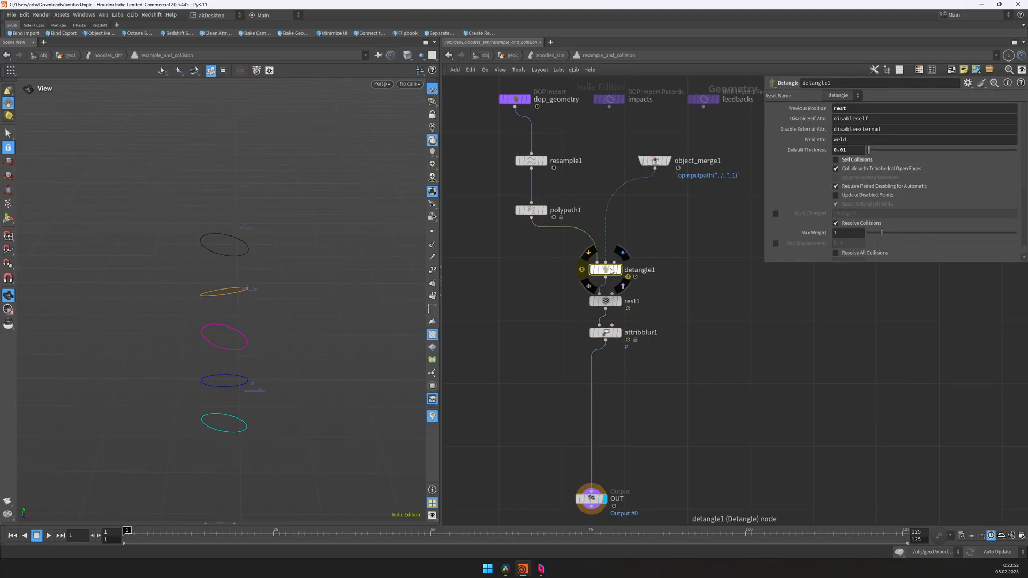
drag(611, 272, 611, 266)
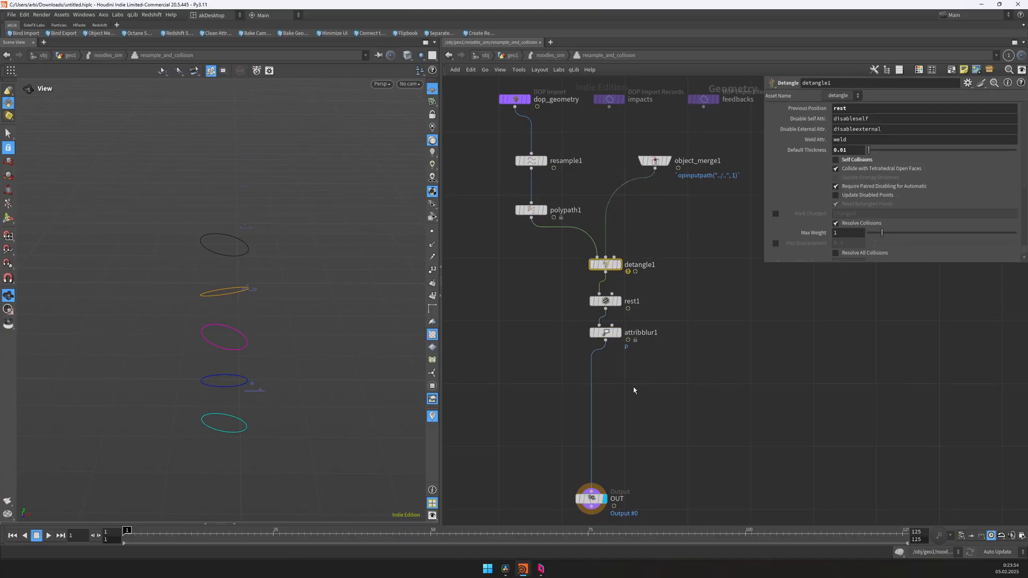
middle_drag(633, 390, 630, 335)
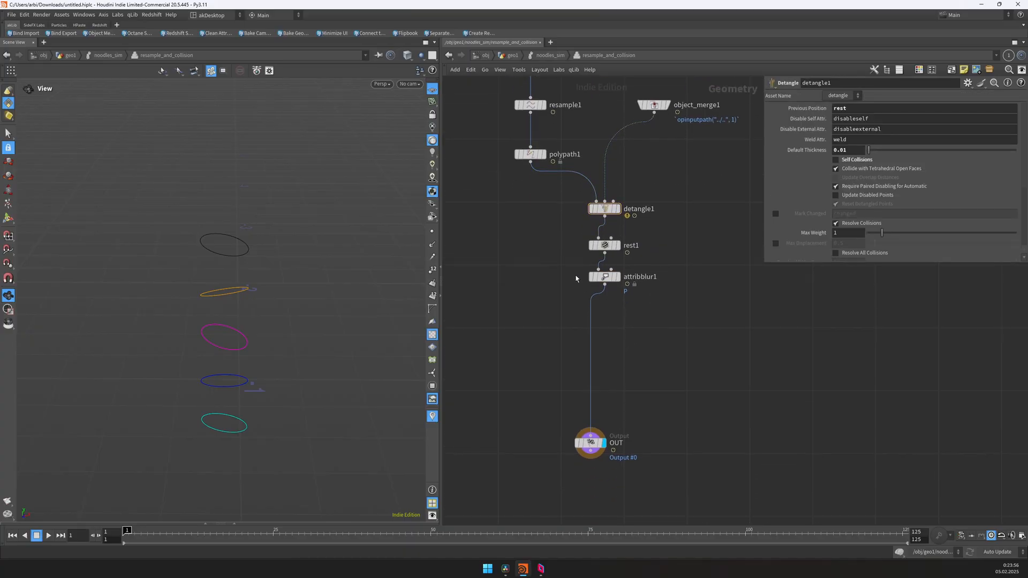
click(592, 277)
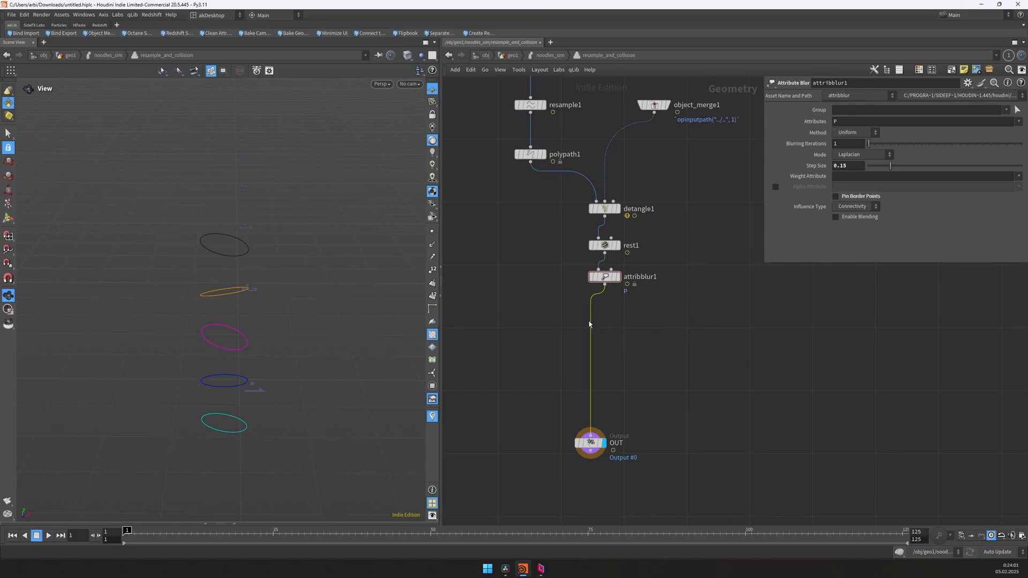
- Return to the object level and view the bust and RNDR_noodles from several angles
key(u)
key(u)
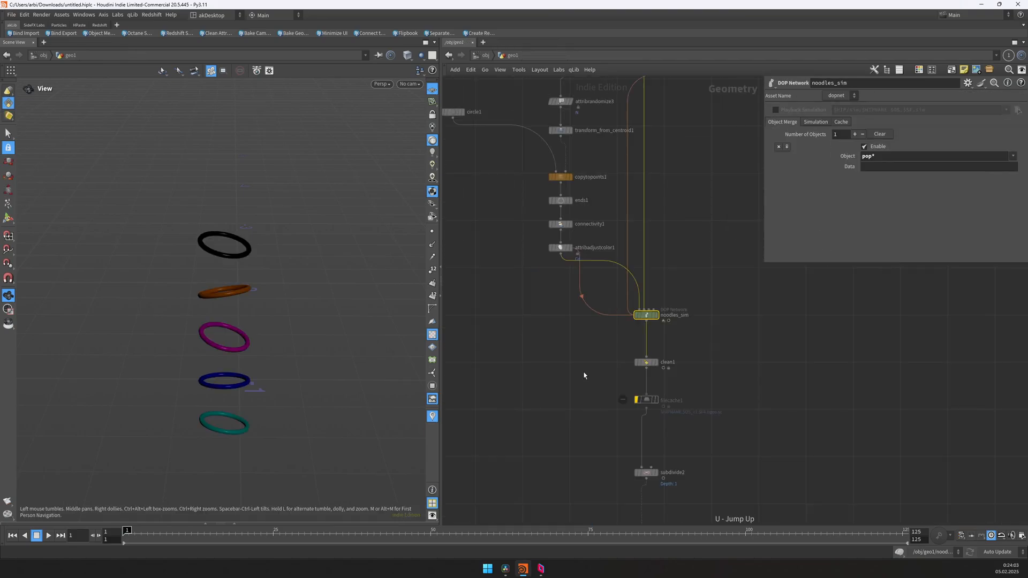
key(2)
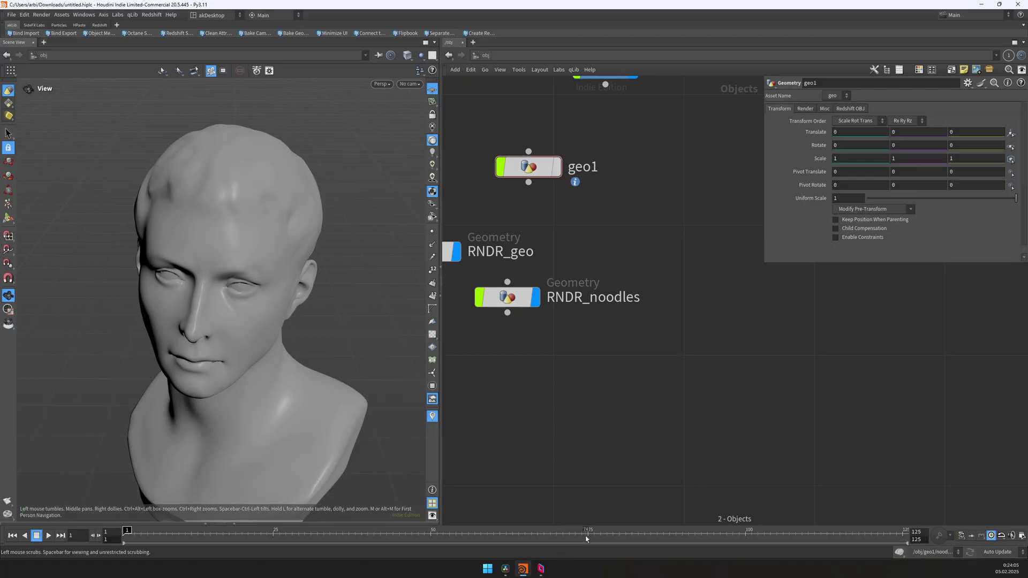
key(f)
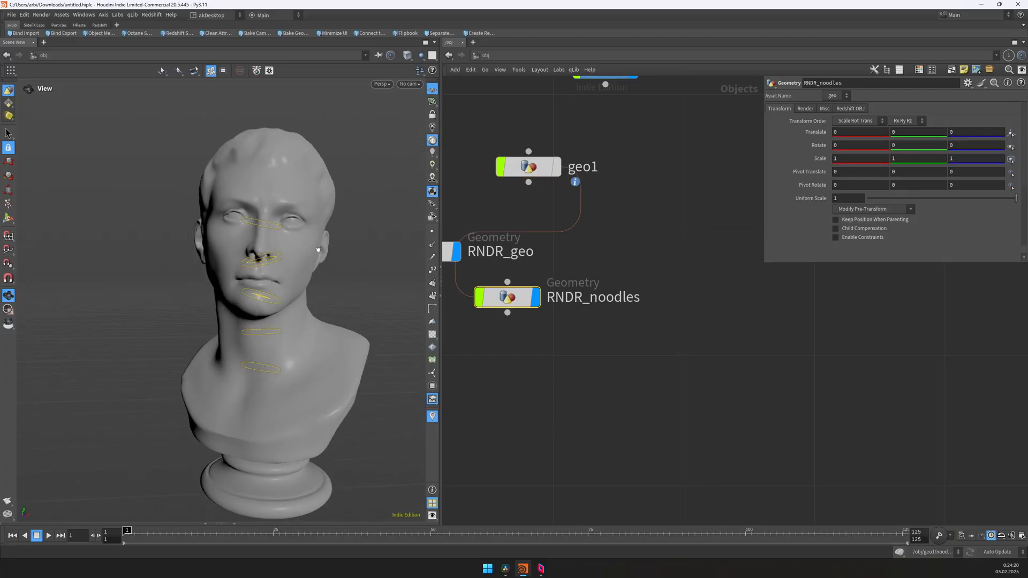
drag(289, 252, 324, 246)
drag(261, 196, 298, 269)
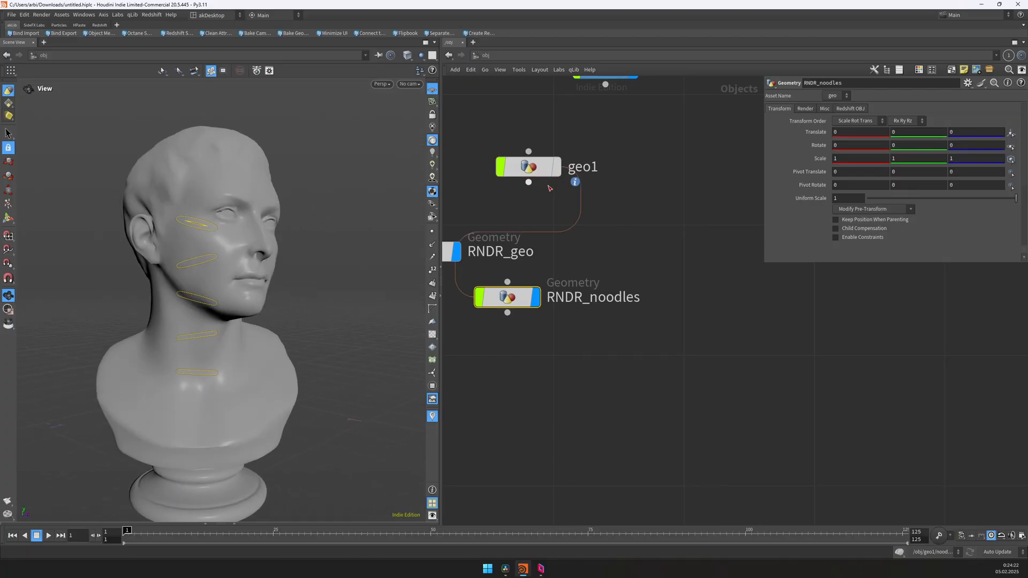
key(i)
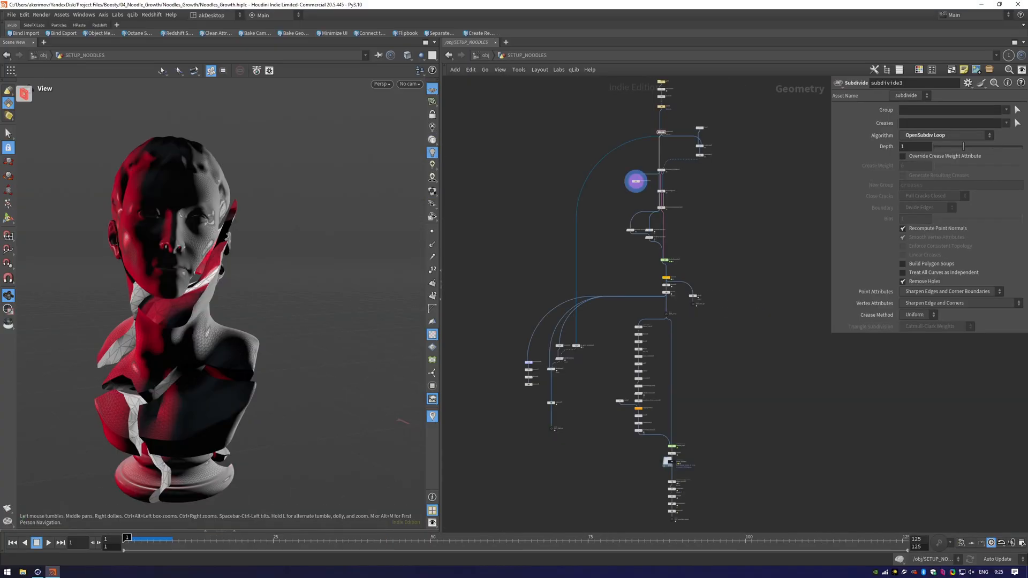
- Examine the fractured bust and the node network of SETUP_NOODLES in the Noodles_Growth project
middle_drag(560, 227, 568, 220)
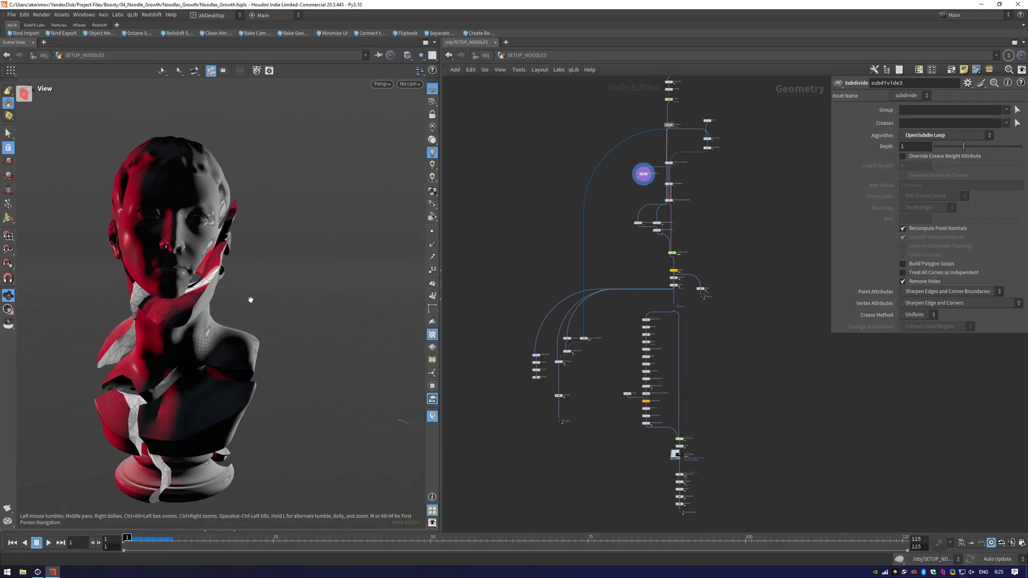
drag(250, 300, 266, 305)
key(f)
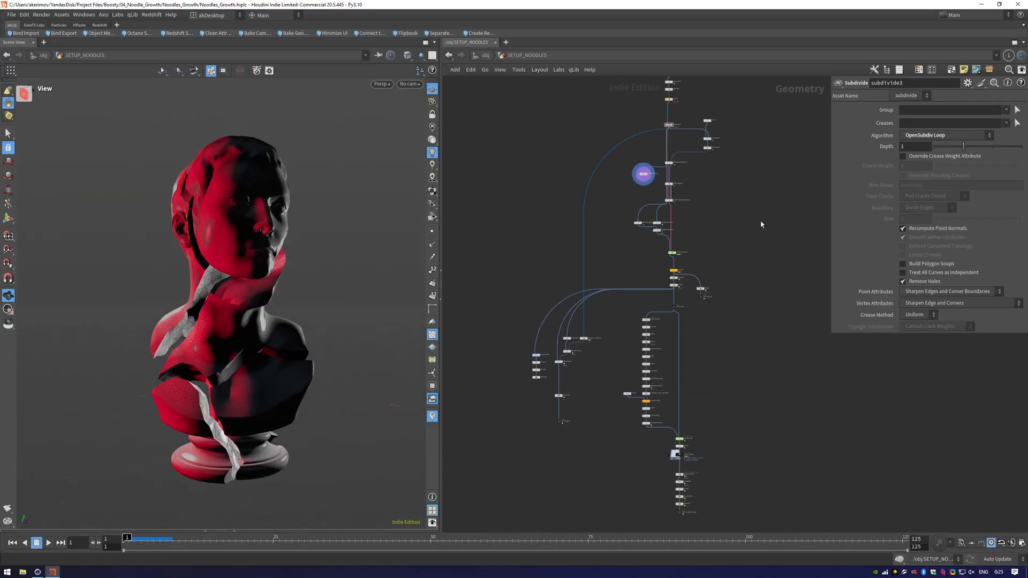
- Review the Noodles_Growth project's Redshift materials, scene objects and lights, and go back into SETUP_NOODLES
key(u)
key(2)
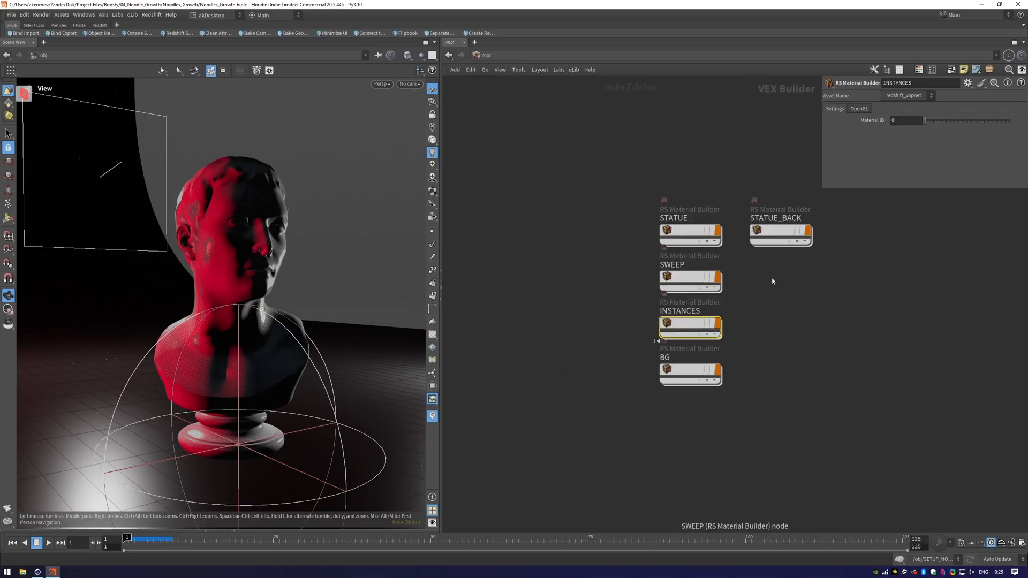
middle_drag(773, 280, 644, 289)
double_click(562, 243)
key(1)
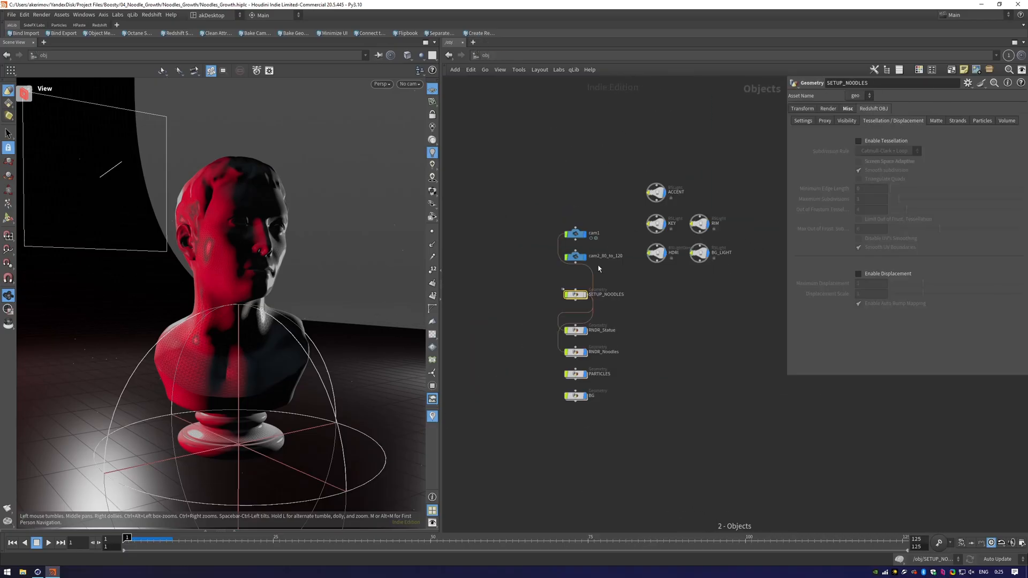
double_click(578, 294)
middle_drag(578, 298, 511, 302)
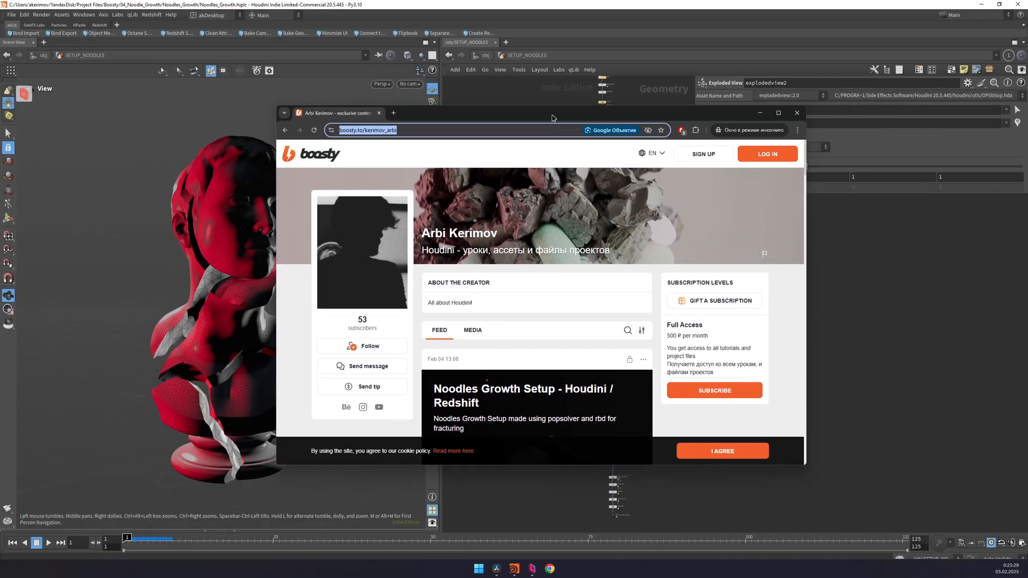
- Switch to the browser and look through the feed of Houdini project posts on the creator's Boosty page
scroll(458, 301, down, 3)
scroll(535, 300, down, 3)
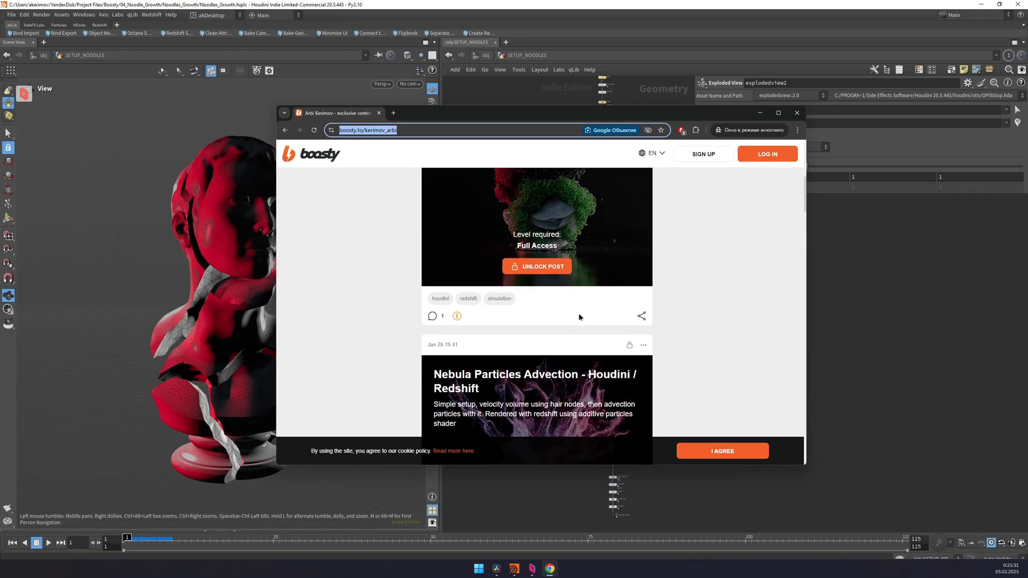
scroll(510, 264, up, 6)
scroll(564, 287, down, 5)
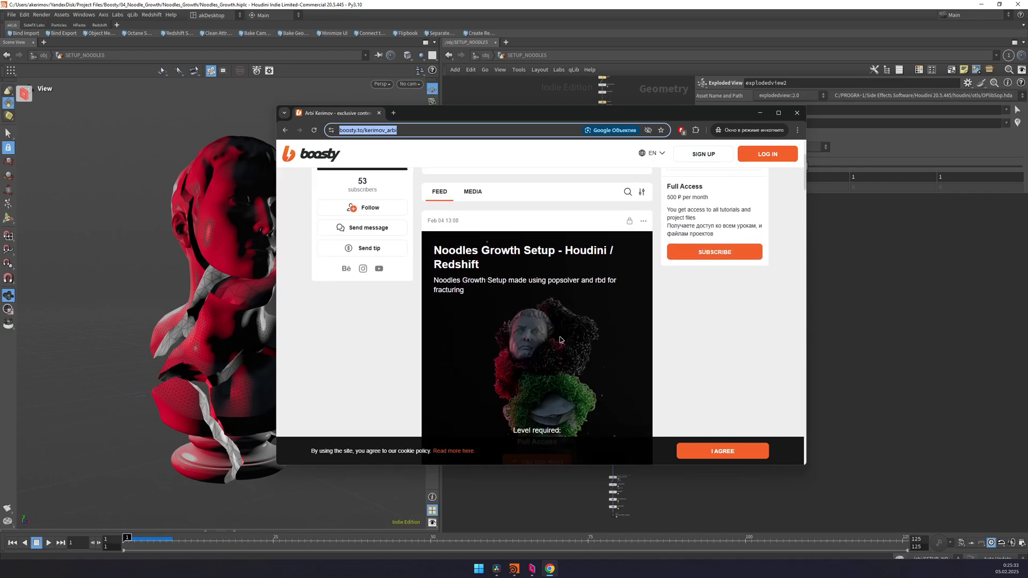
scroll(542, 299, up, 6)
scroll(647, 298, down, 10)
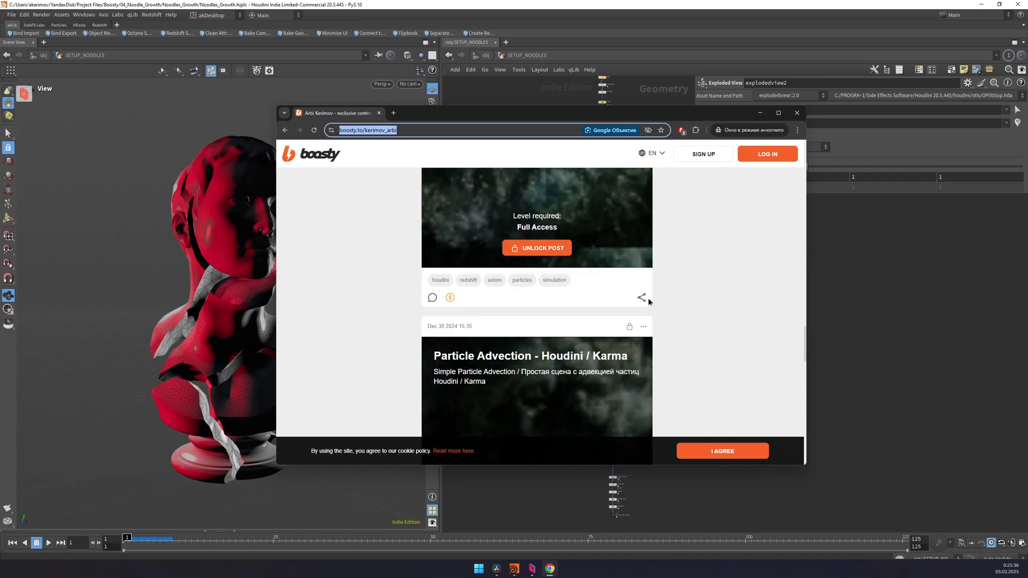
scroll(647, 300, up, 10)
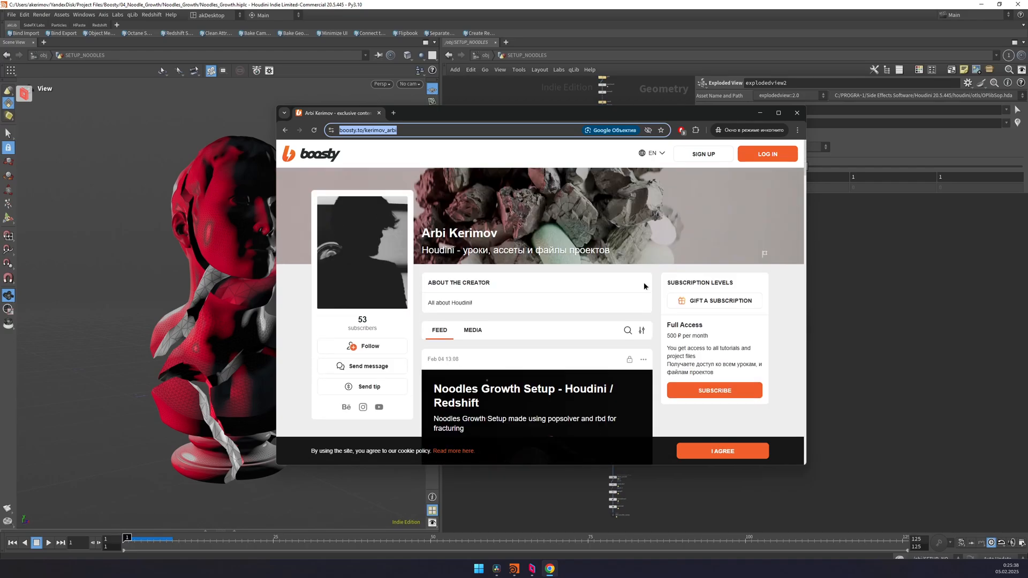